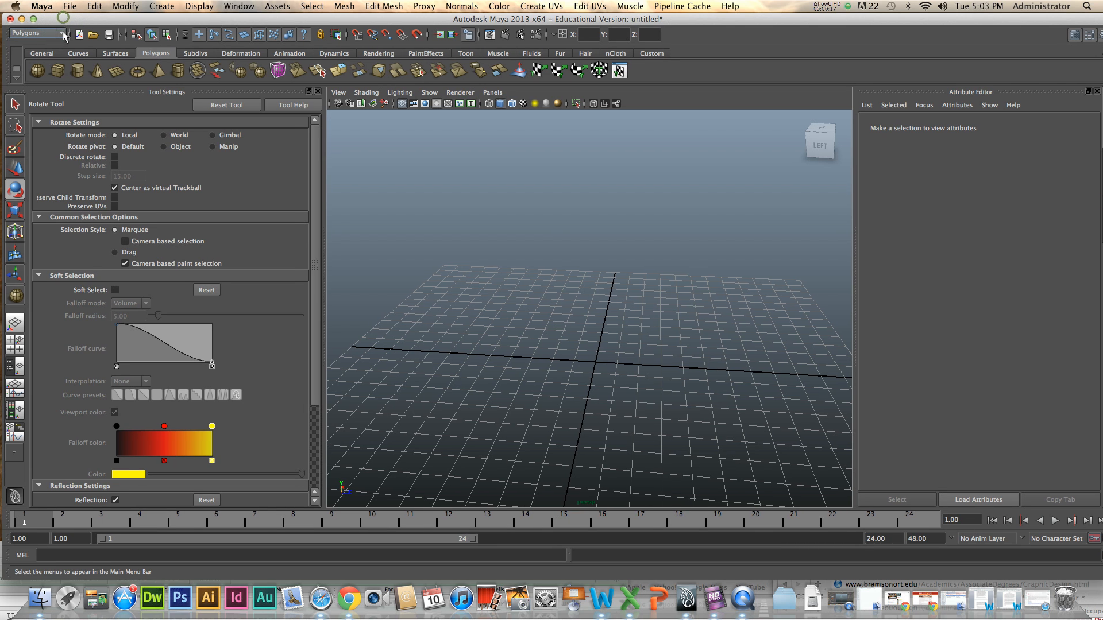
Choose the Polygons menu set.
left_click(40, 33)
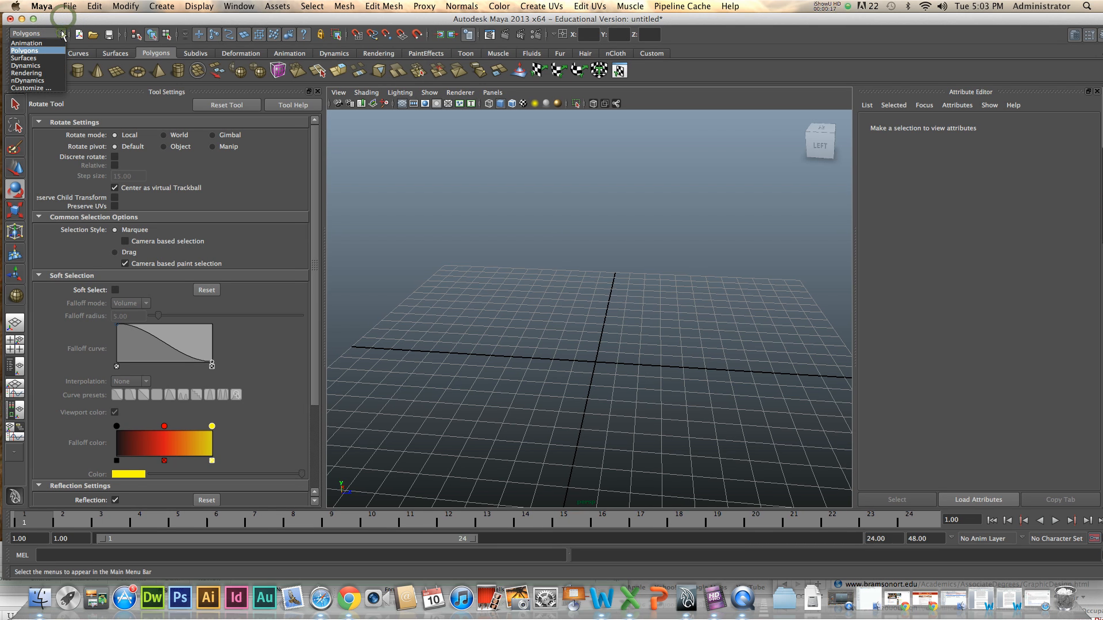
left_click(25, 51)
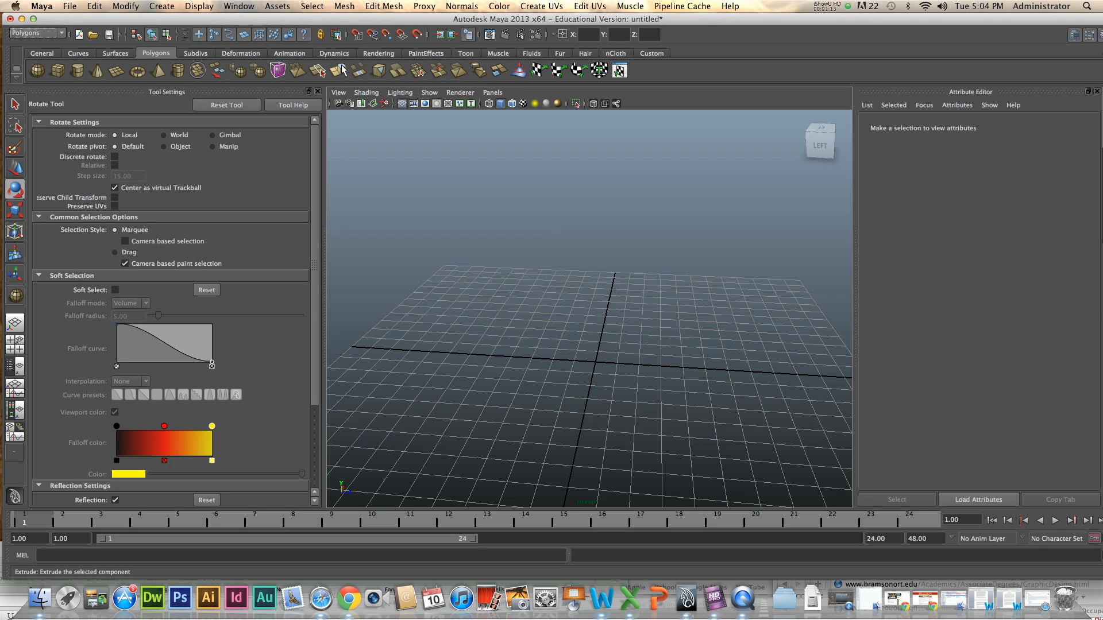
left_click_drag(336, 16, 332, 21)
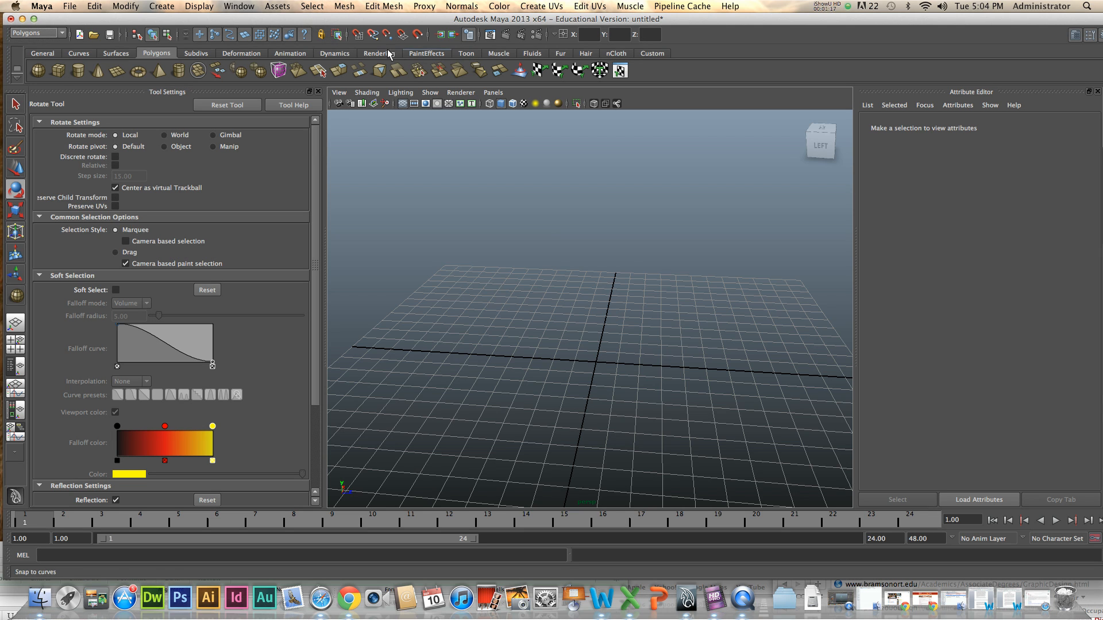
Create a polygon cube near the grid centre with 4 width, height and depth divisions.
left_click(59, 71)
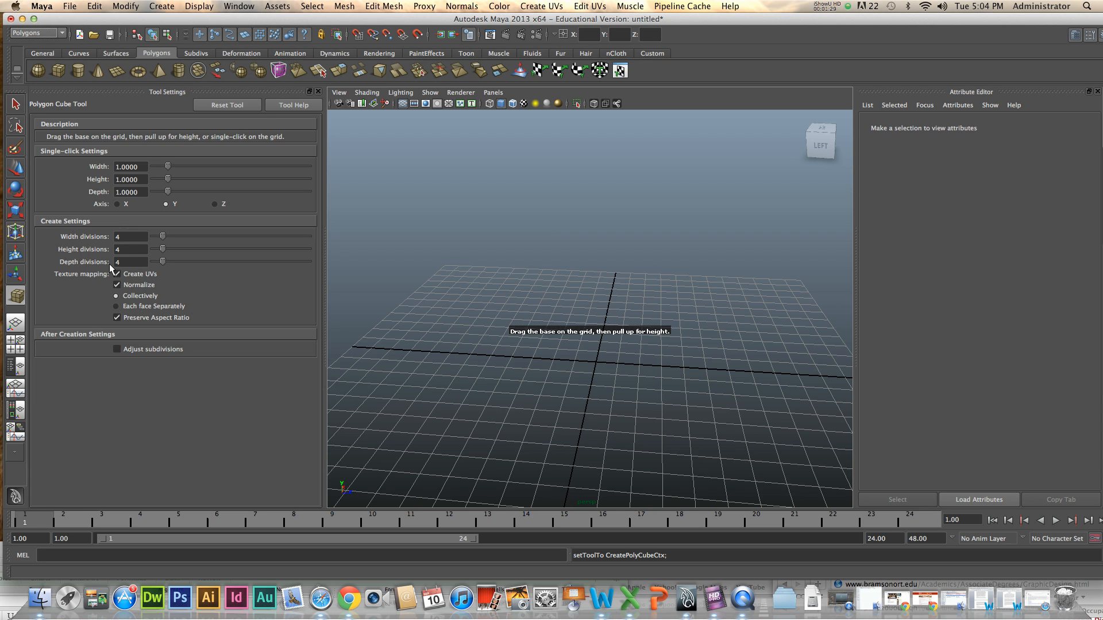
left_click(125, 237)
left_click(125, 249)
left_click(118, 262)
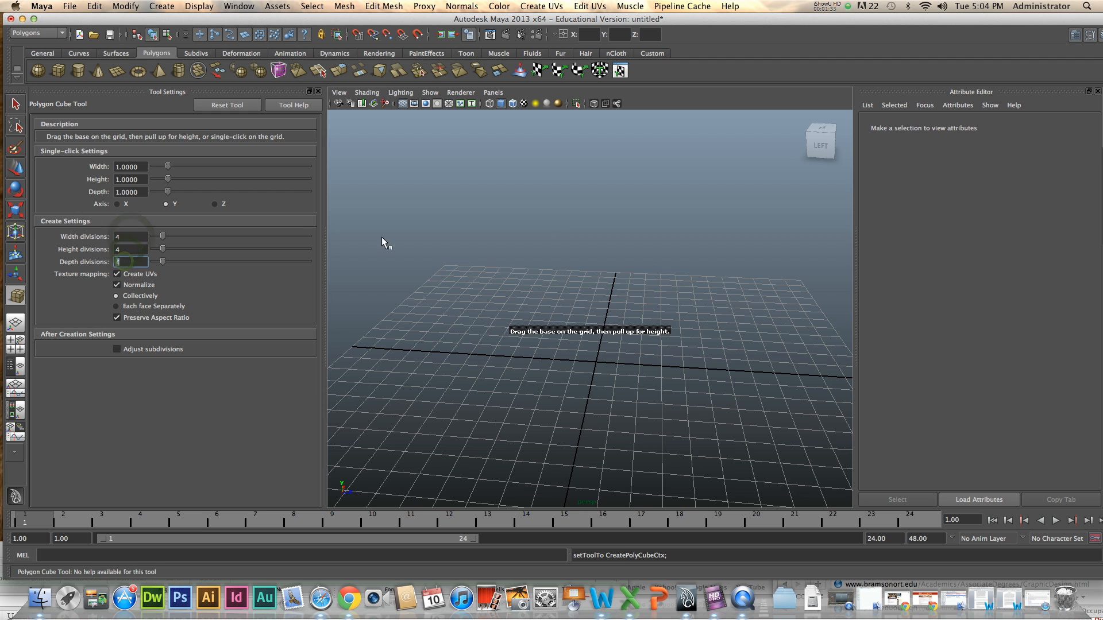
mouse_move(548, 262)
left_mouse_down("alt")
mouse_move(564, 266)
mouse_move(594, 316)
mouse_move(577, 339)
mouse_move(660, 394)
mouse_move(645, 347)
mouse_move(645, 255)
left_mouse_up("alt")
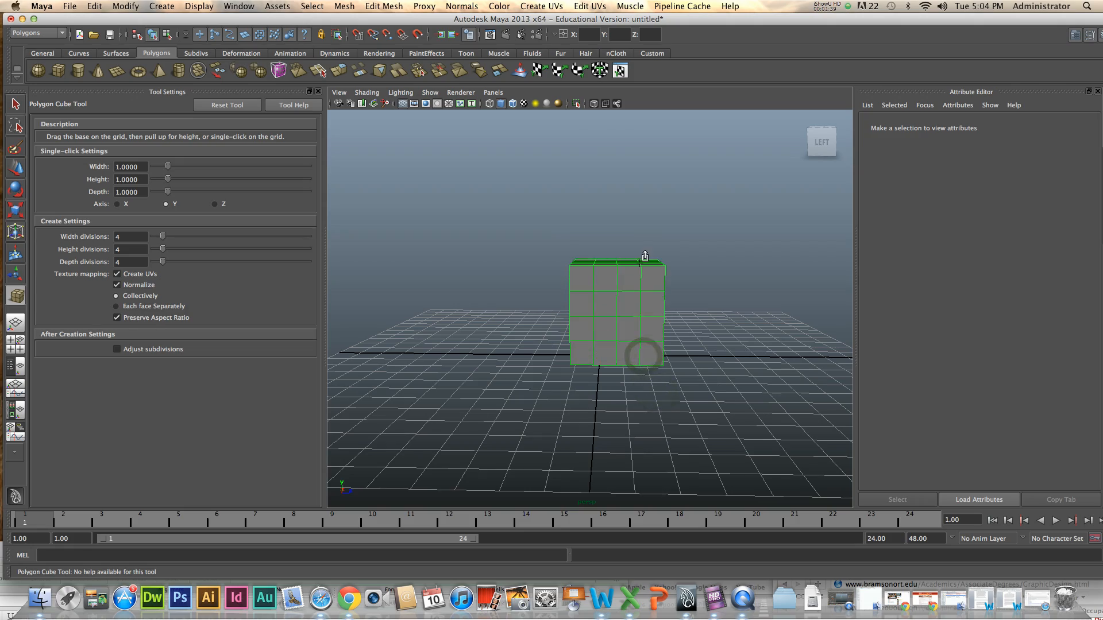
Turn on smooth mesh preview for the cube.
key("e")
left_click_drag(727, 290, 667, 320, "alt")
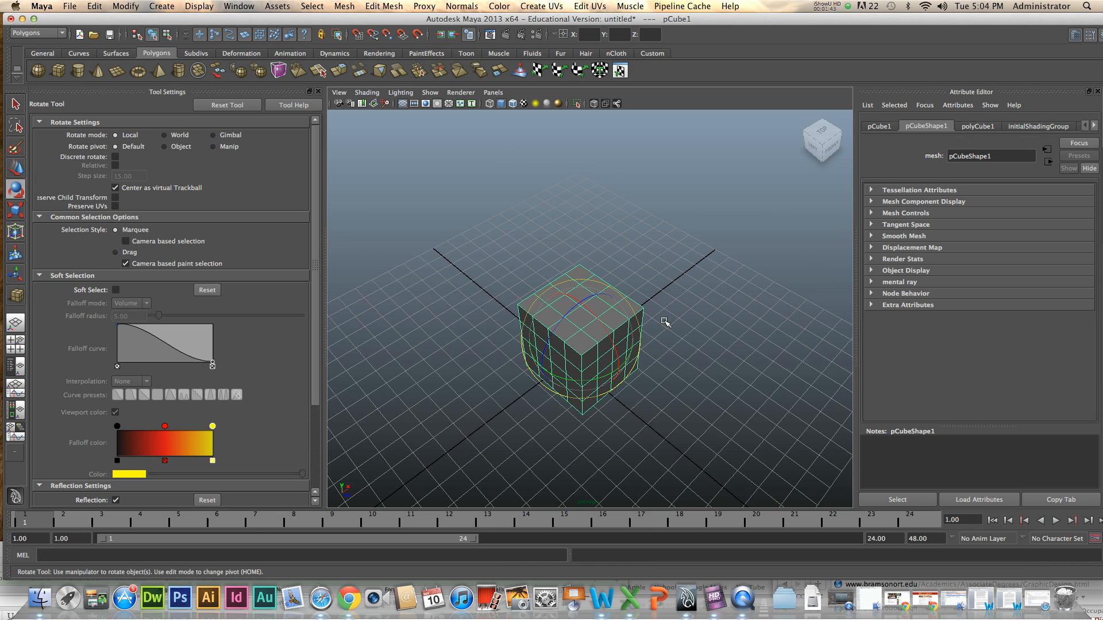
key("3")
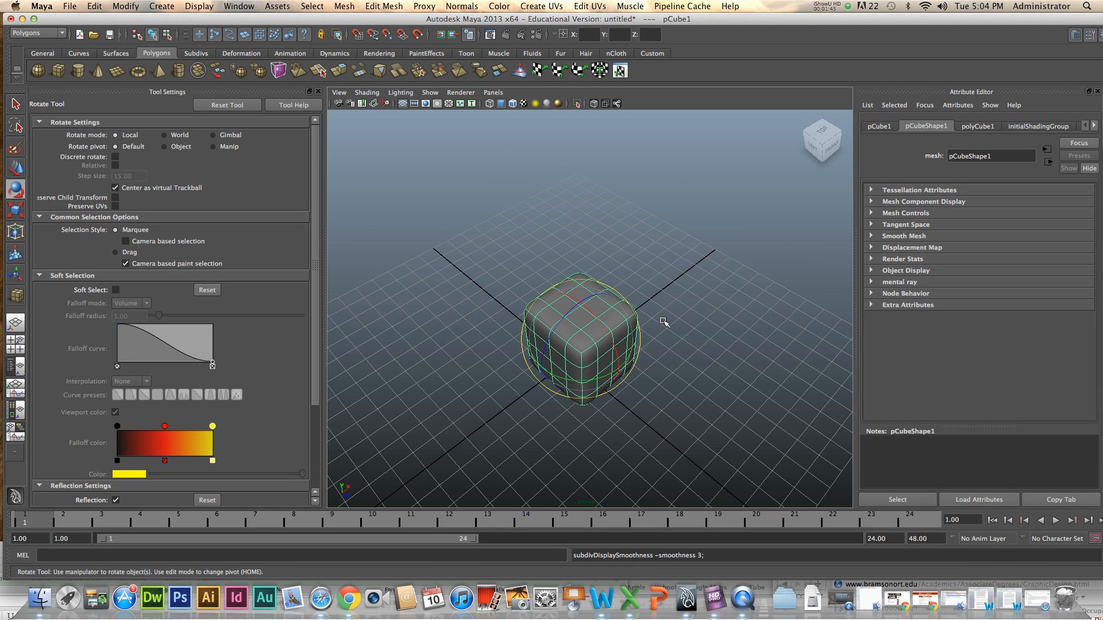
left_click_drag(612, 321, 678, 298, "alt")
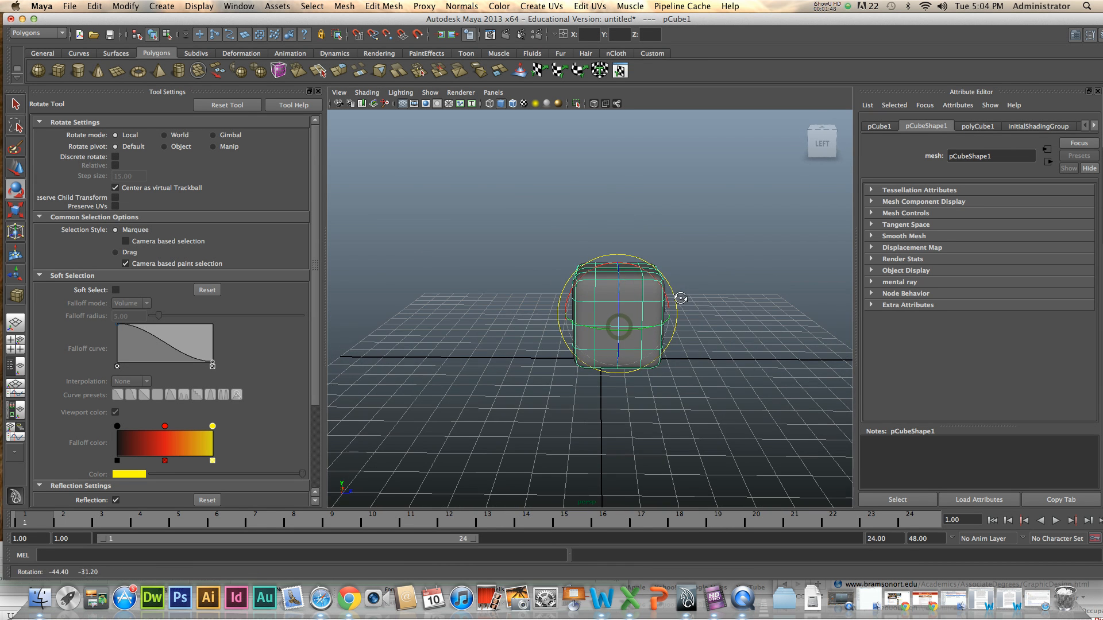
Move the smoothed cube straight up so it floats above the grid.
left_click(15, 168)
left_click_drag(575, 311, 607, 174, "alt")
left_click_drag(644, 237, 578, 259, "alt")
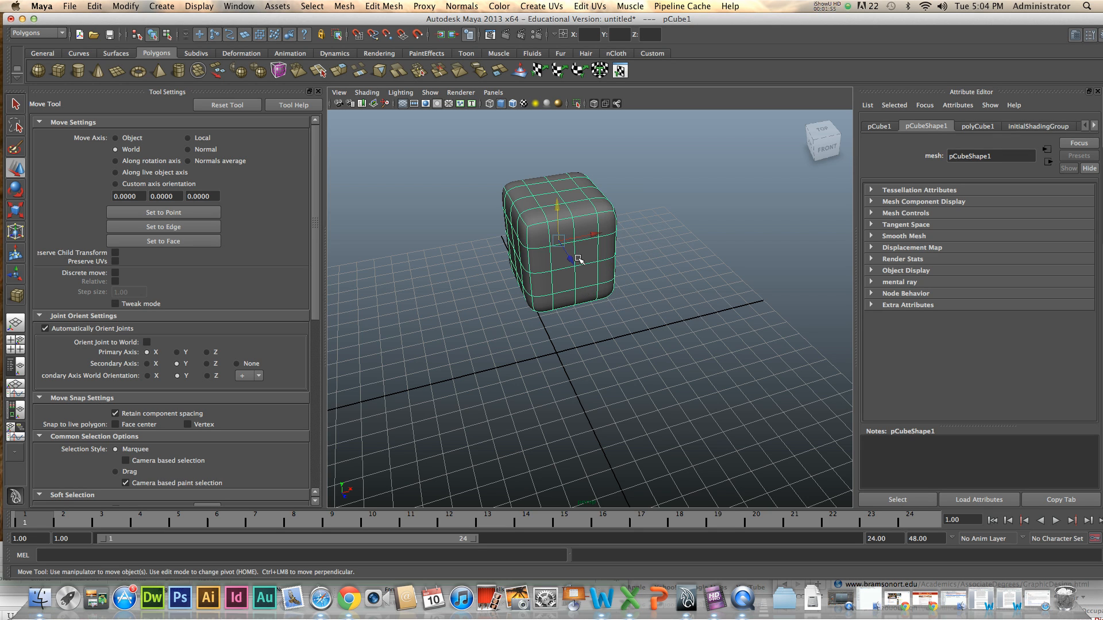
Scale the cube to about 0.66 in X and 1.15 in Y, making it thinner and taller.
key("r")
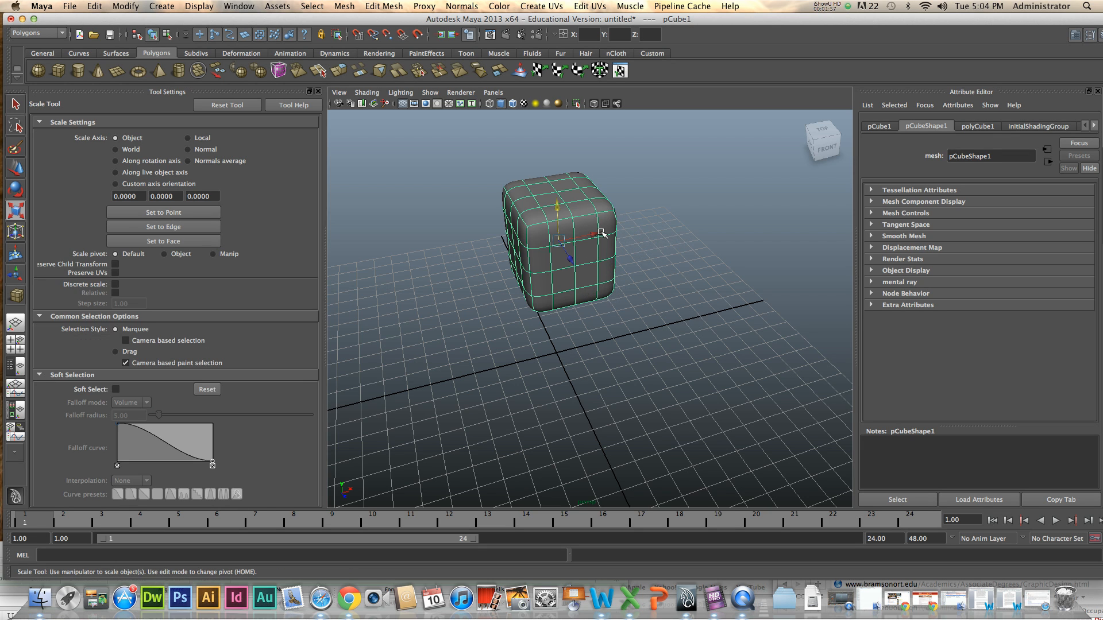
left_click_drag(606, 233, 574, 313)
left_click_drag(543, 204, 544, 191)
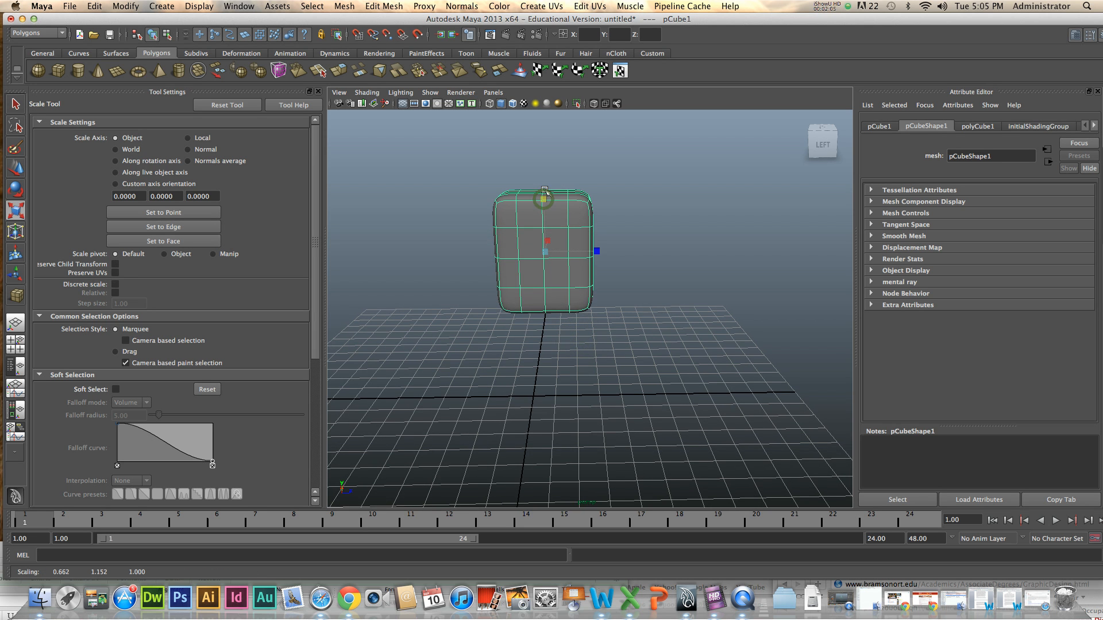
left_click(545, 190)
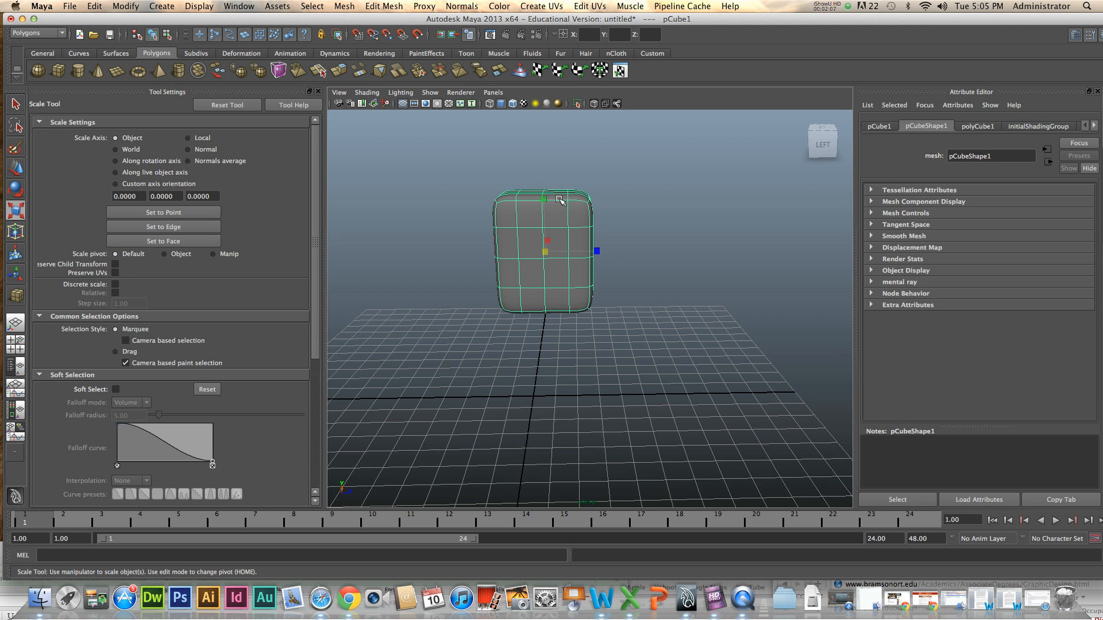
Fine-tune the block's scale to about 1.19 in Y and 1.01 in Z.
left_click_drag(613, 249, 621, 257, "alt")
left_click_drag(541, 199, 540, 199)
left_click_drag(607, 223, 573, 227, "alt")
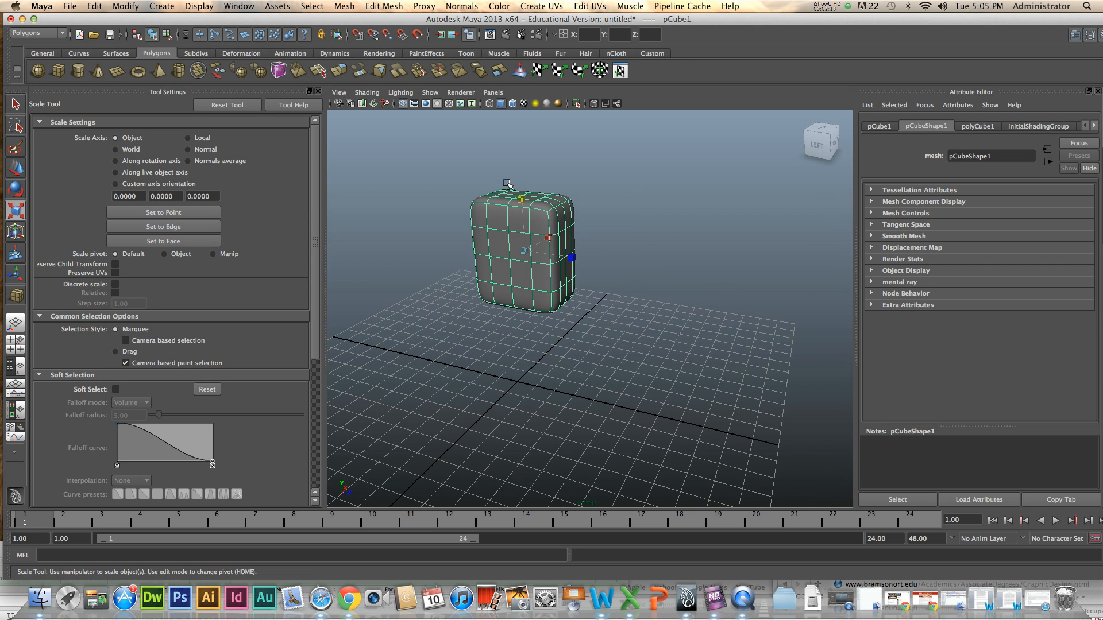
left_click_drag(524, 202, 521, 206)
left_click_drag(607, 274, 660, 272, "alt")
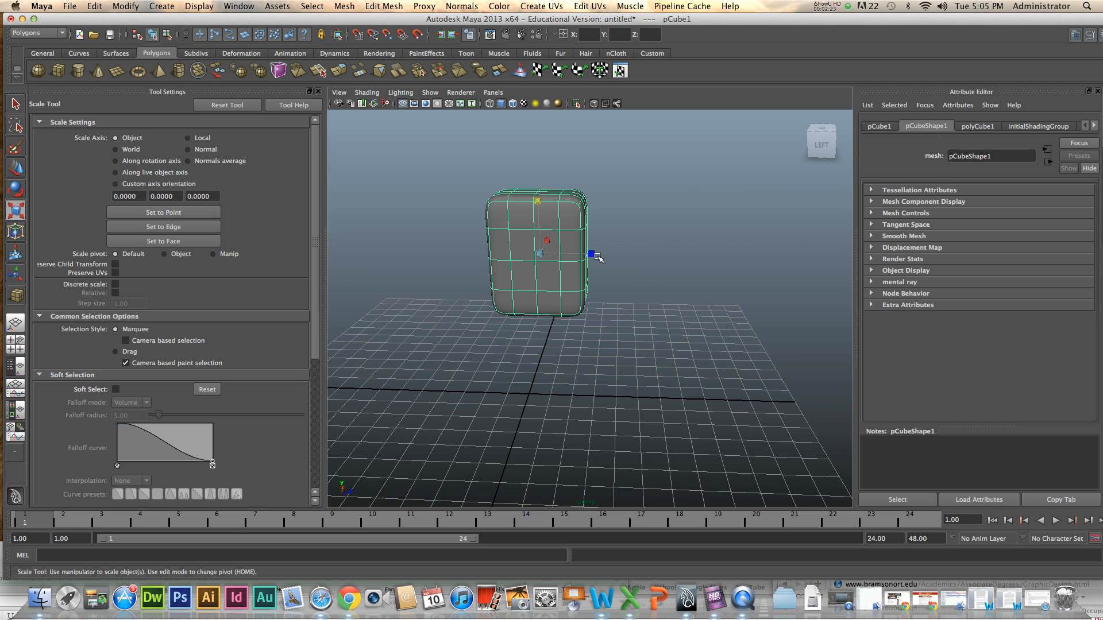
left_click_drag(595, 255, 591, 257)
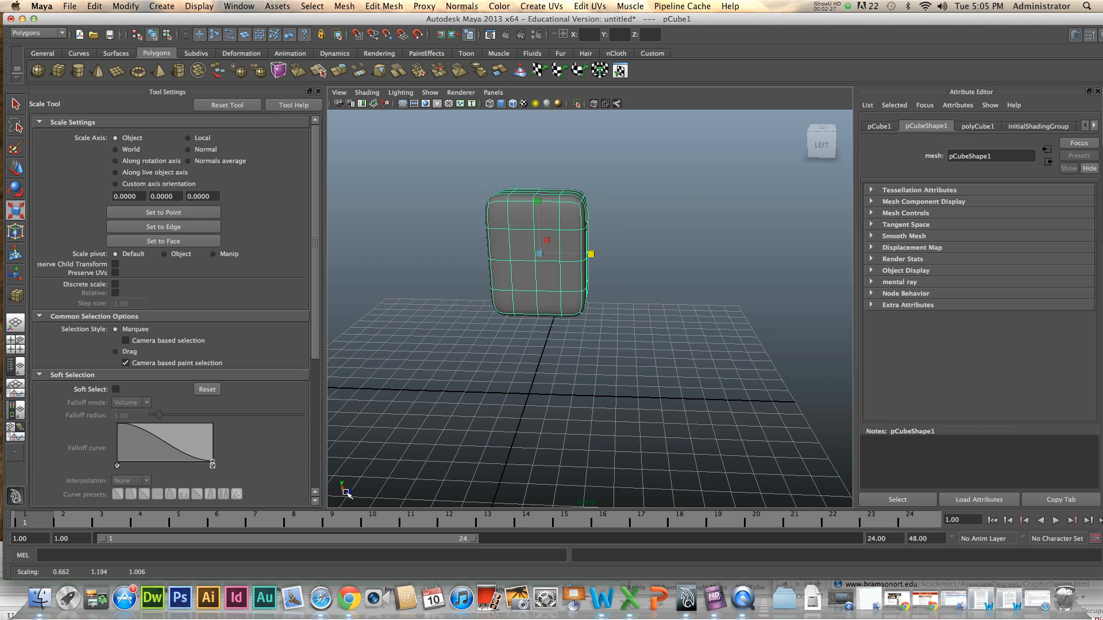
Adjust the block's thickness along X with the Scale tool.
left_click_drag(537, 426, 474, 427, "alt")
left_click_drag(610, 270, 567, 276, "alt")
left_click_drag(580, 226, 668, 286)
scroll(645, 327, "up", 4)
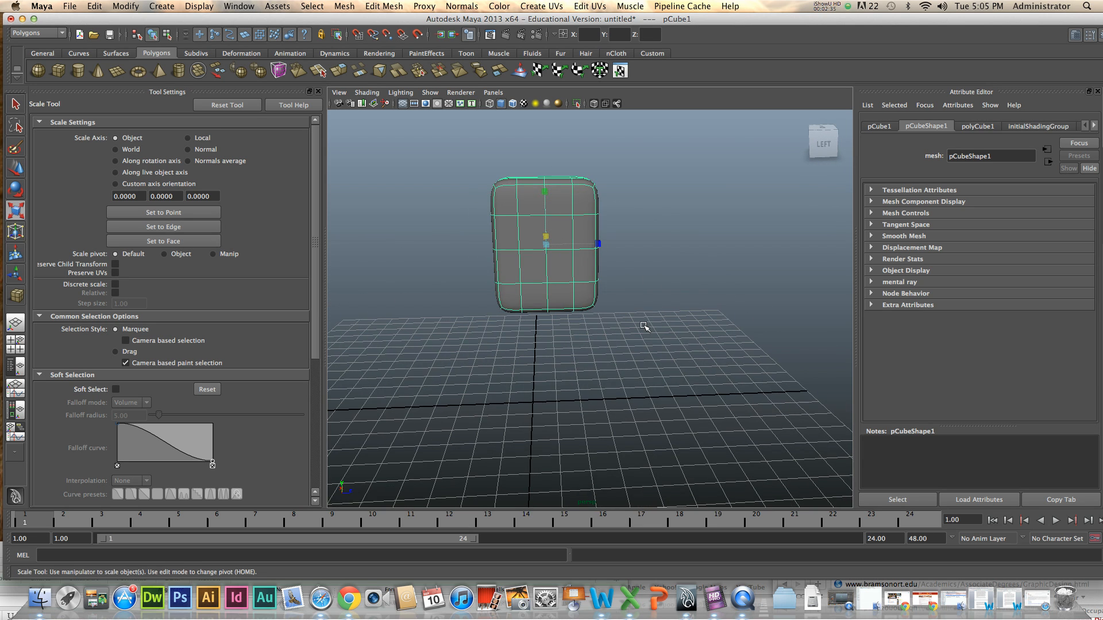
scroll(645, 327, "down", 4)
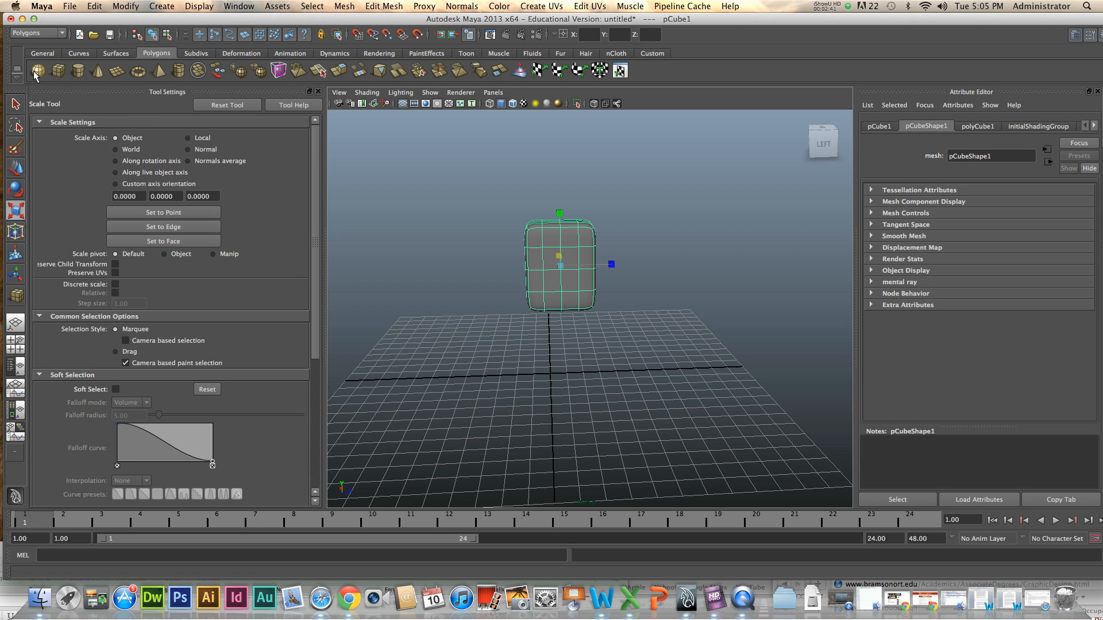
Create a polygon sphere with 10 axis divisions and 10 height divisions on the grid beside the block.
left_click(37, 72)
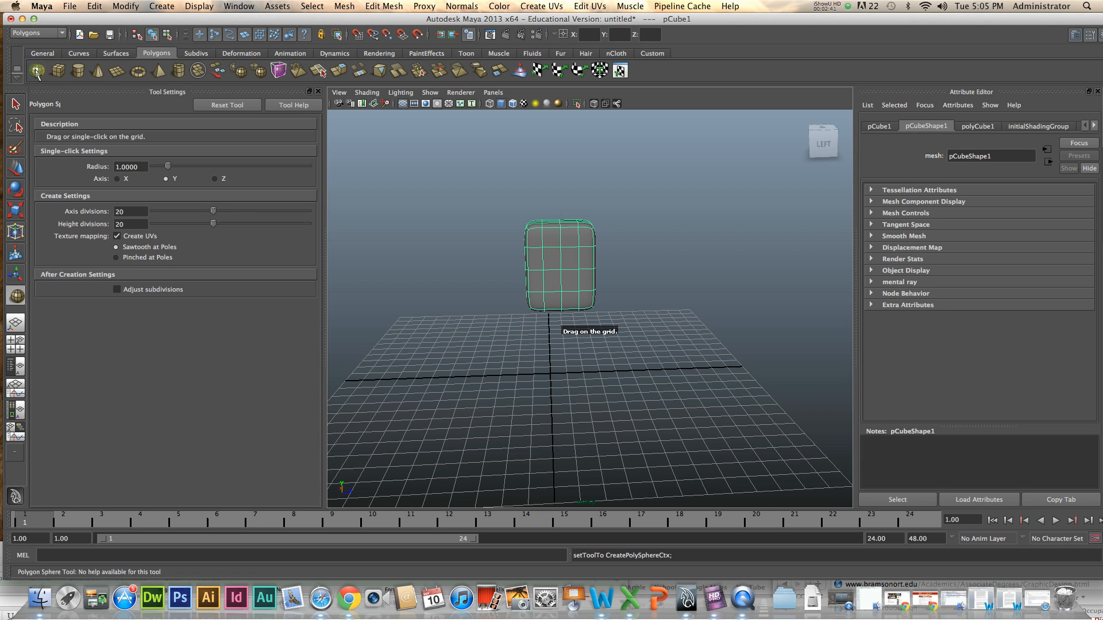
double_click(131, 212)
type("10")
double_click(129, 224)
type("10")
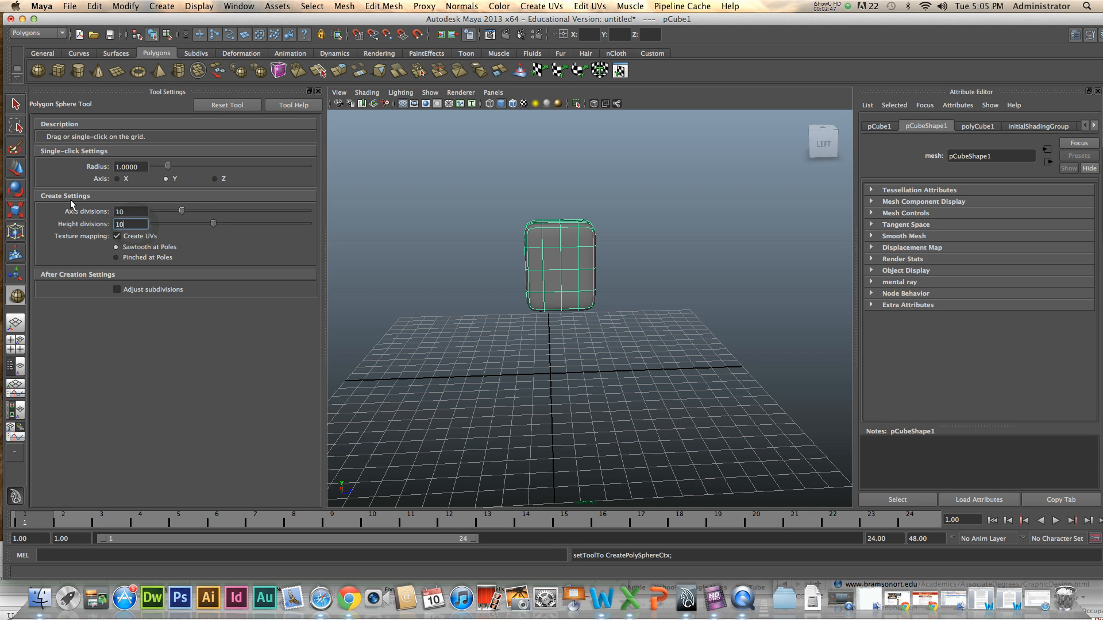
mouse_move(497, 323)
left_mouse_down("alt")
mouse_move(459, 355)
mouse_move(484, 339)
left_mouse_up("alt")
Turn on smooth mesh preview for the sphere and rotate it about X so its poles tilt sideways.
key("r")
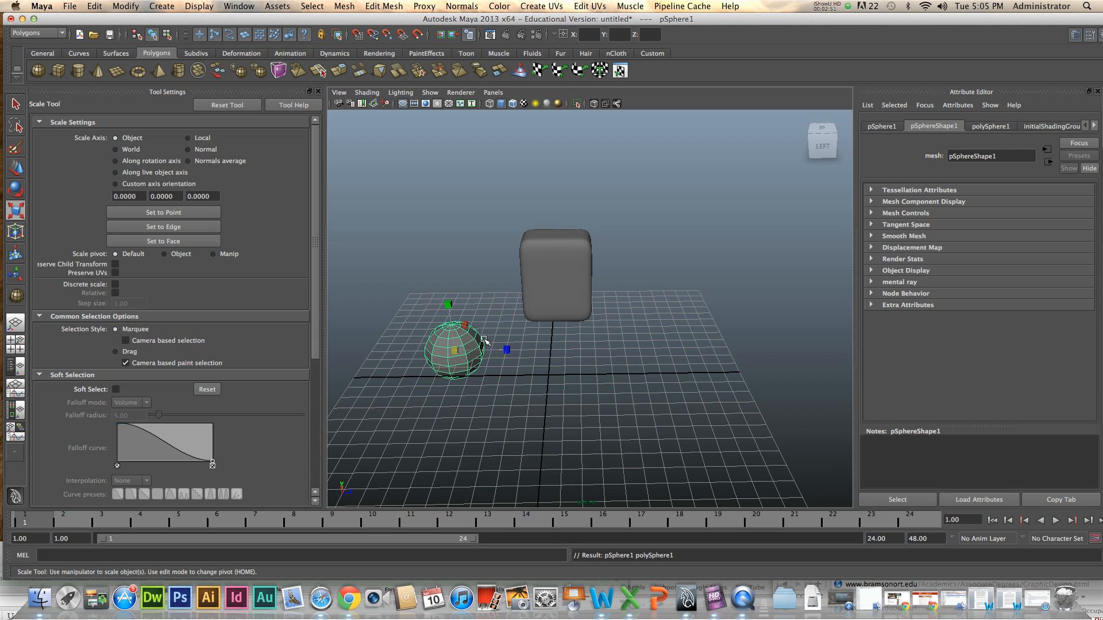
key("3")
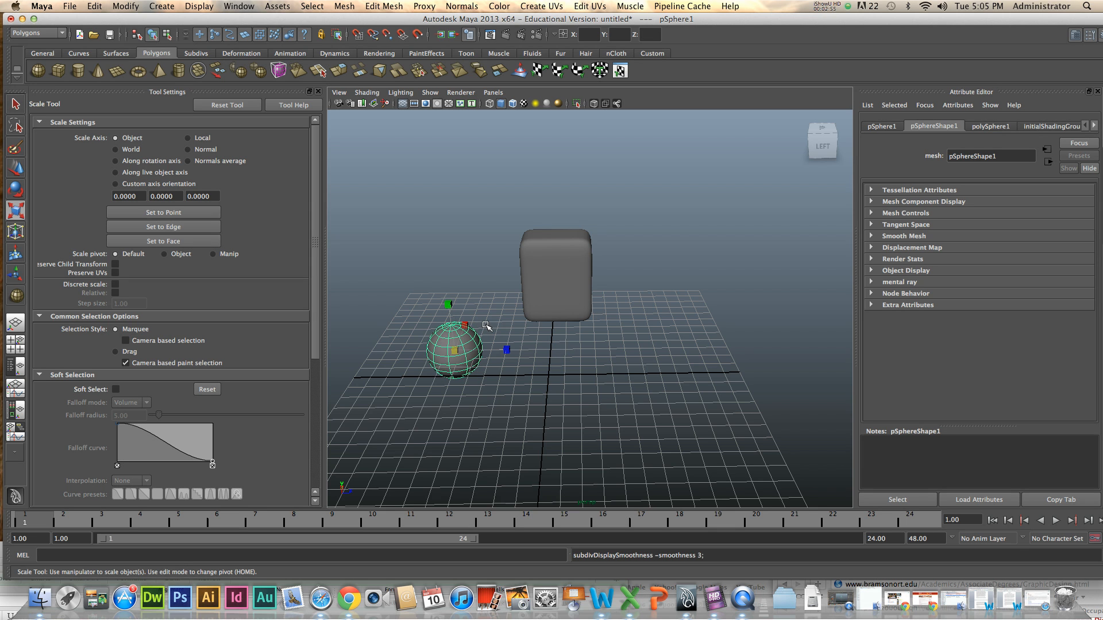
key("e")
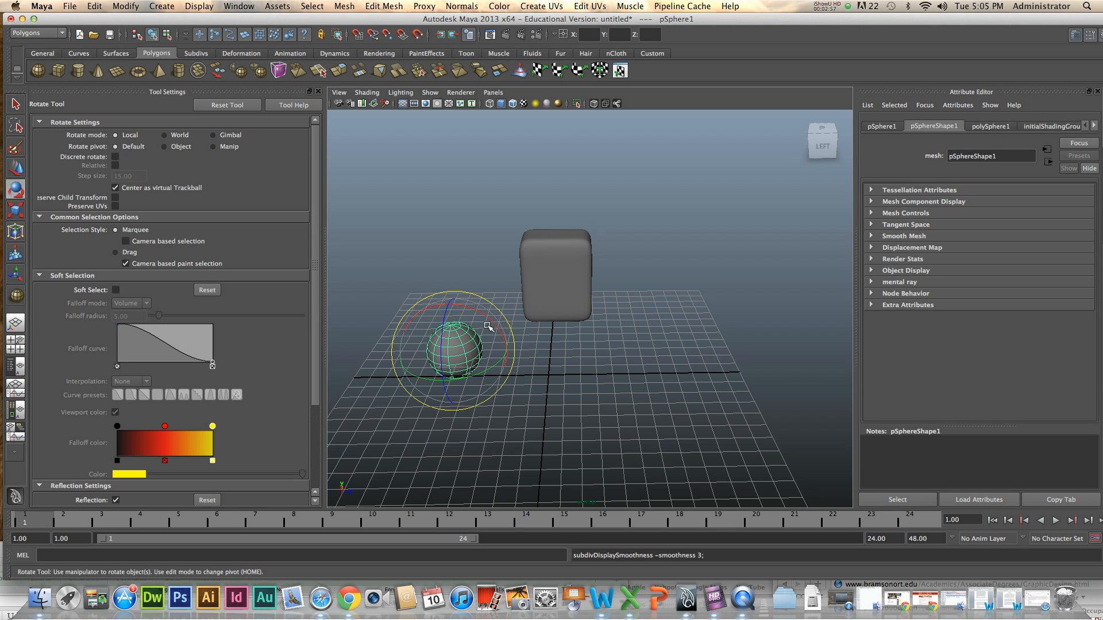
left_click_drag(493, 320, 538, 332)
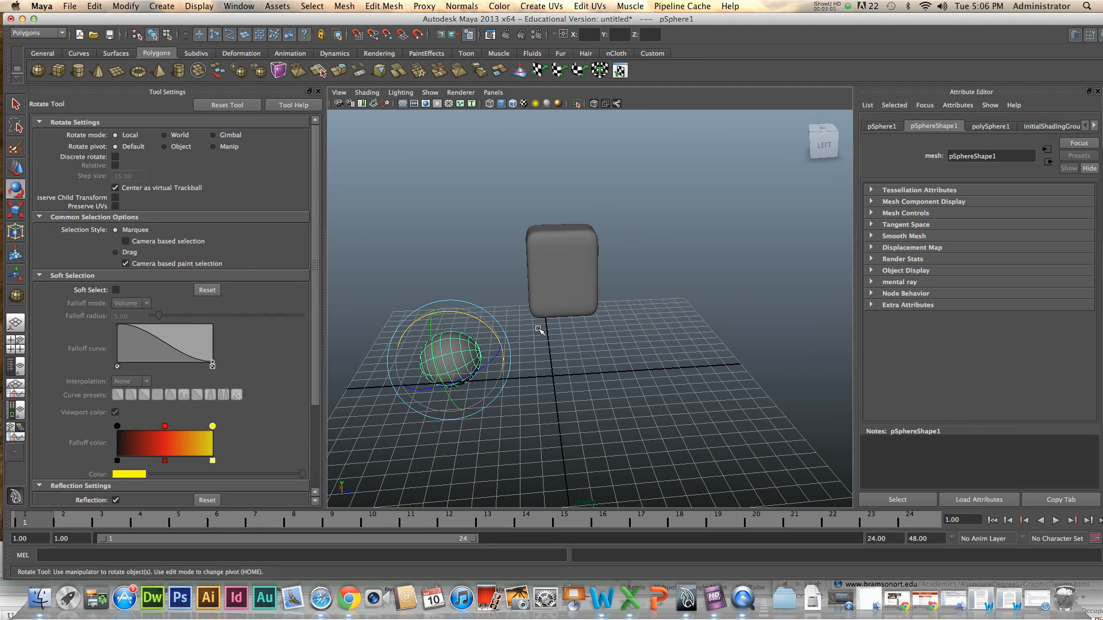
Move the sphere up off the grid and over against the block's upper left side.
key("w")
left_click_drag(447, 326, 455, 238)
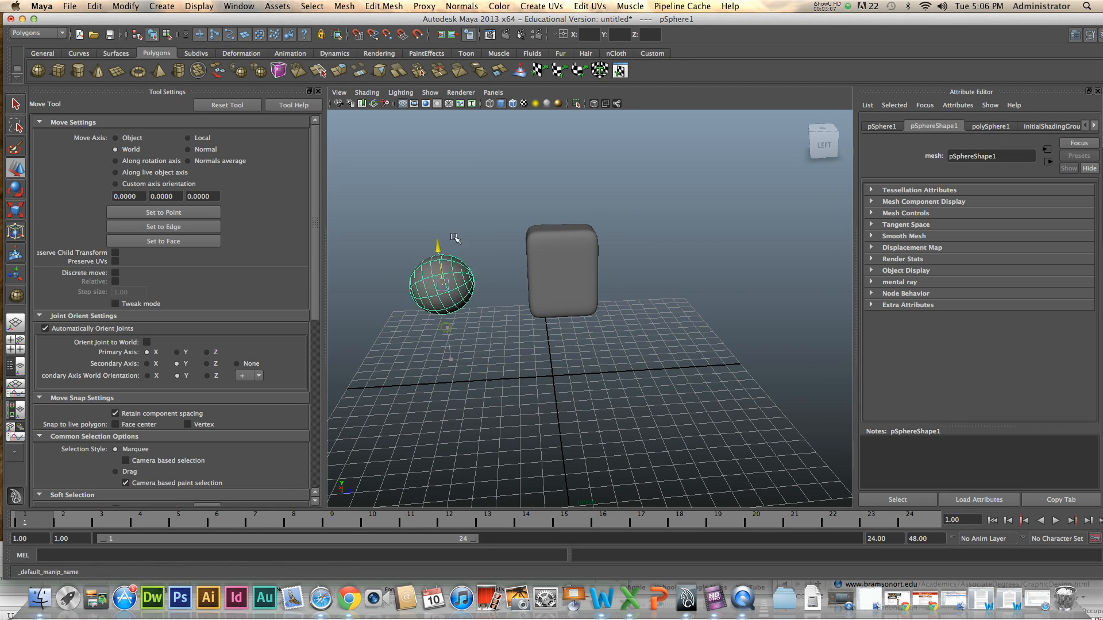
left_click_drag(564, 313, 517, 305, "alt")
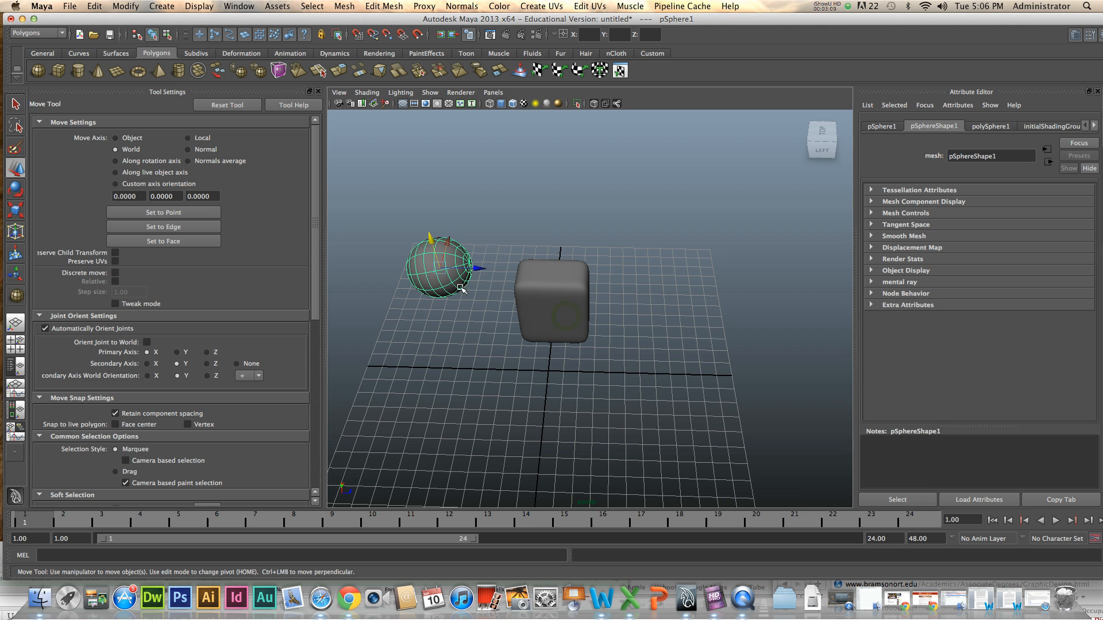
left_click_drag(445, 241, 516, 280)
Scale the sphere down uniformly to suit the block's upper side.
key("r")
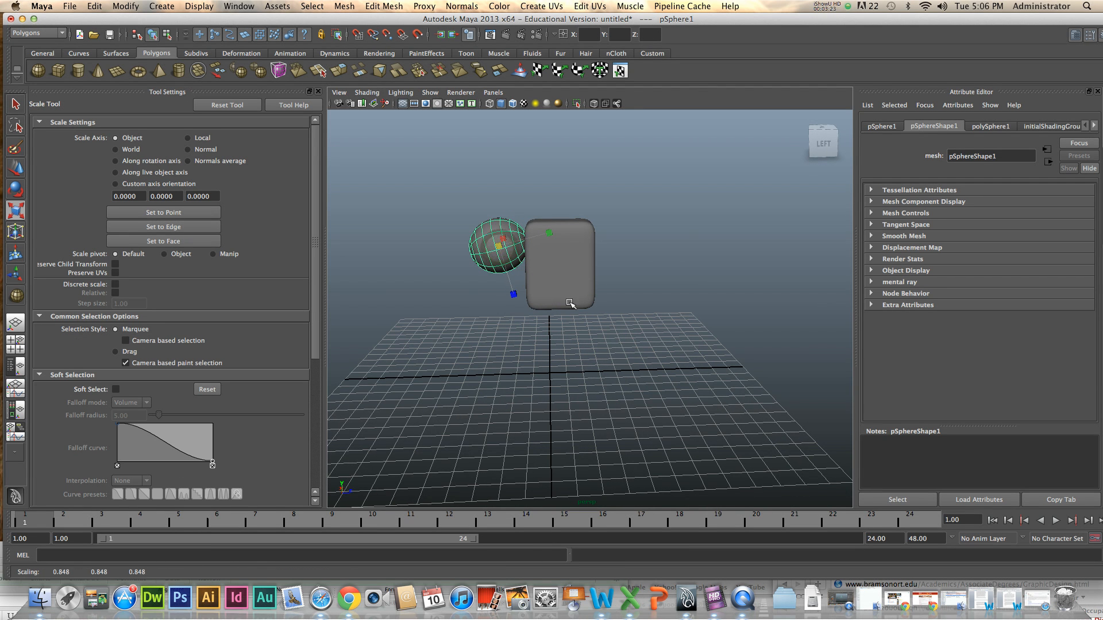
left_click_drag(570, 304, 566, 321, "alt")
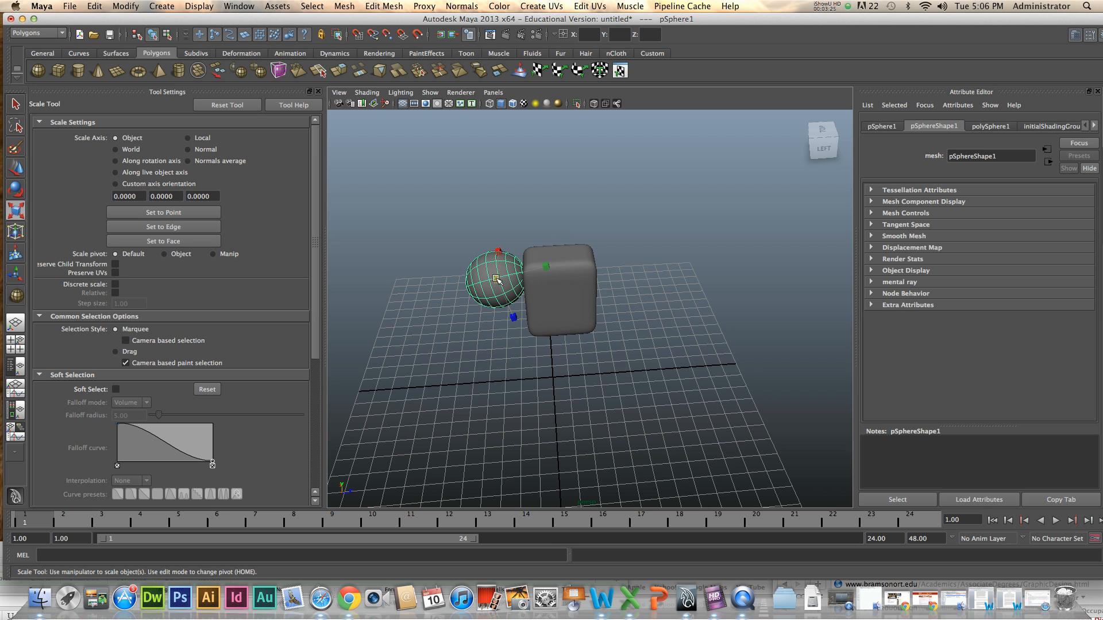
left_click_drag(496, 282, 512, 212)
Adjust the sphere's height beside the block's upper corner and rotate it slightly about X.
key("w")
left_click_drag(508, 198, 509, 207)
mouse_move(595, 258)
left_mouse_down("alt")
mouse_move(588, 268)
mouse_move(597, 262)
left_mouse_up("alt")
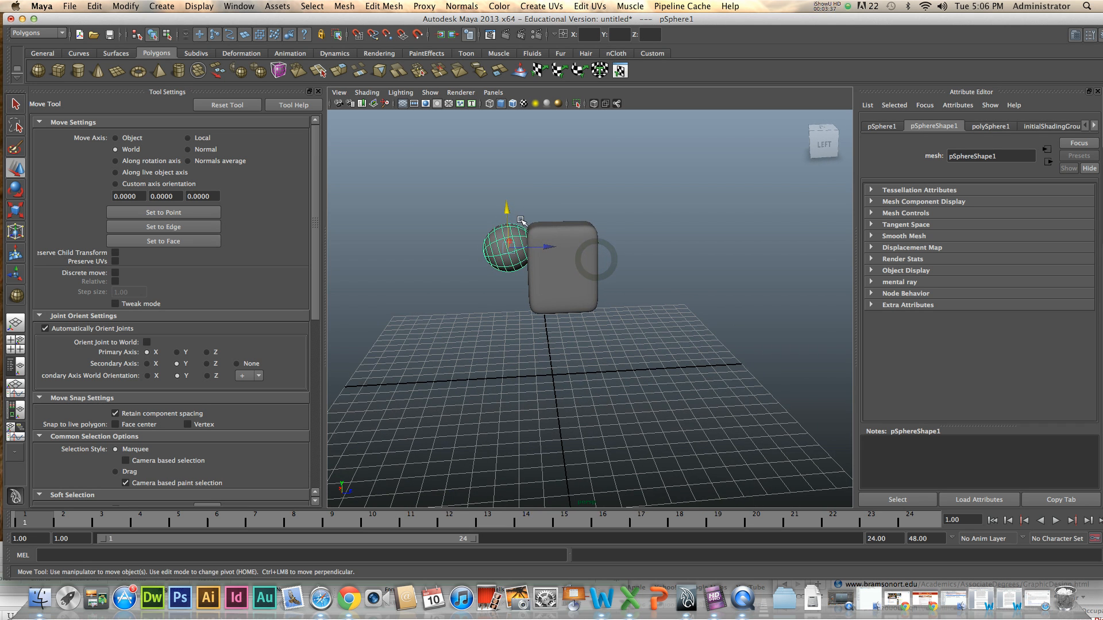
key("e")
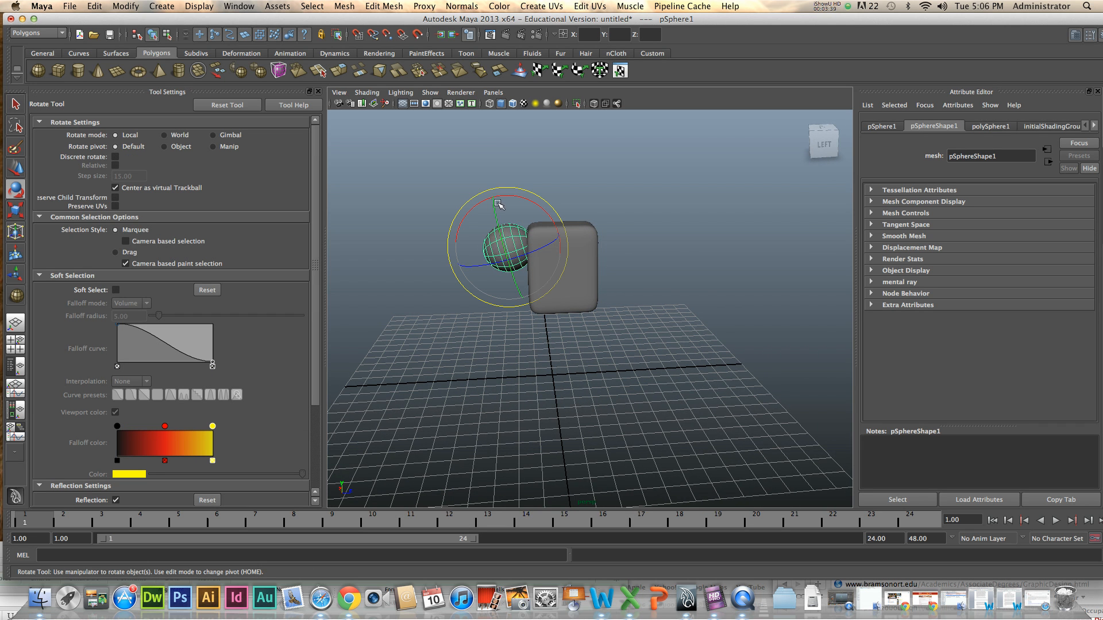
left_click_drag(513, 199, 514, 196)
Duplicate the sphere and move the copy along Z to the same height on the block's opposite side.
left_click(12, 168)
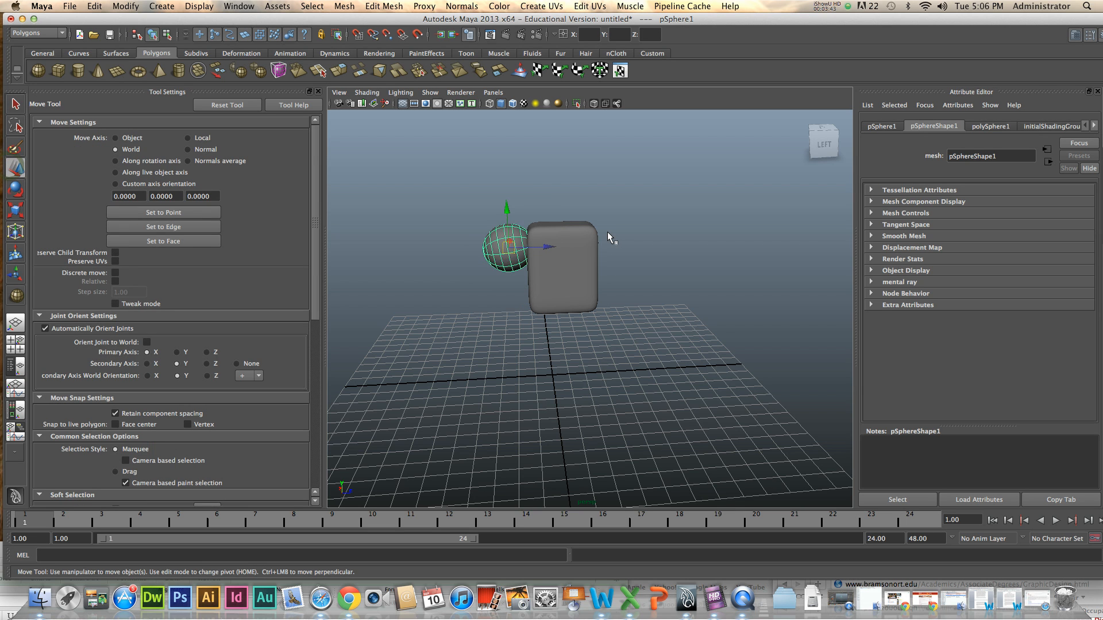
key("ctrl+d")
left_click_drag(549, 247, 653, 291)
left_click_drag(600, 209, 599, 207)
left_click_drag(633, 261, 623, 281, "alt")
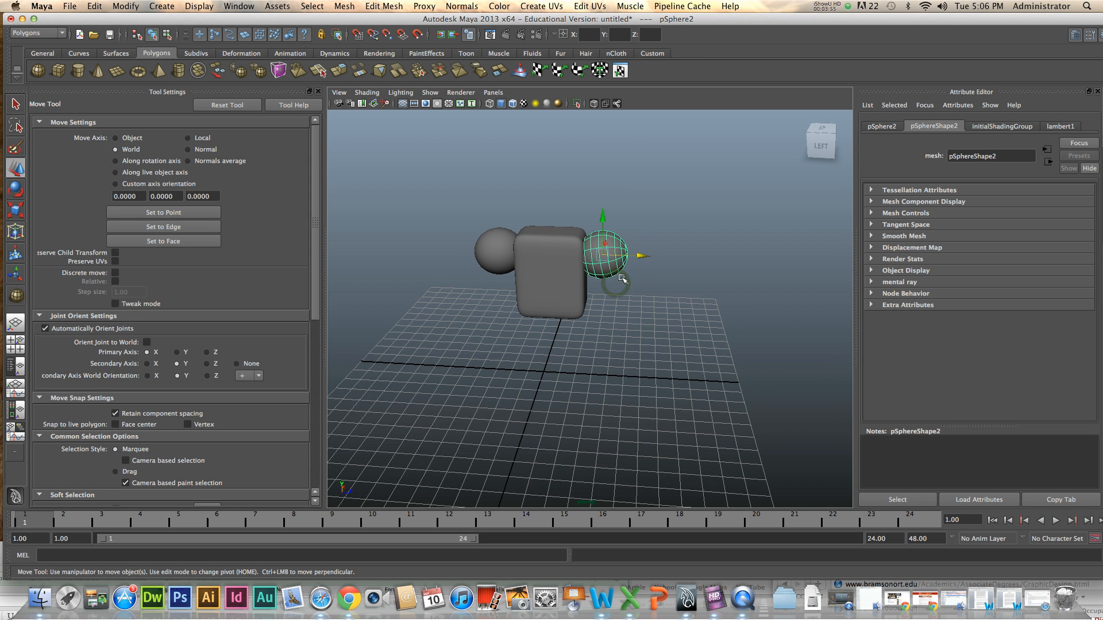
Rotate the duplicated sphere about X so its tilt mirrors the first sphere.
key("e")
left_click_drag(635, 215, 623, 206)
left_click_drag(558, 344, 655, 343, "alt")
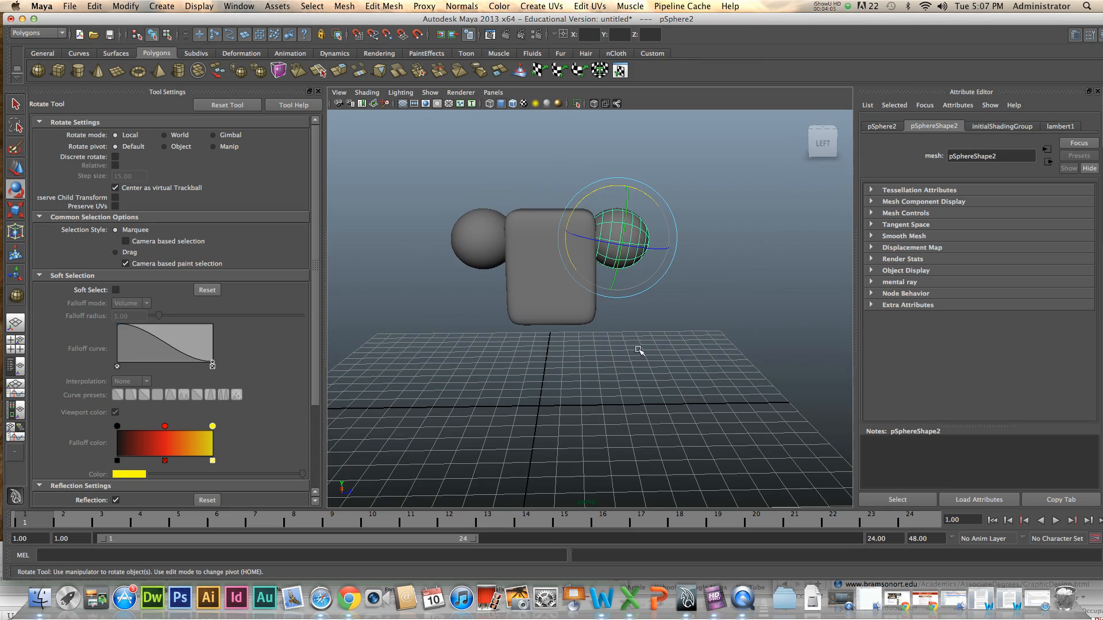
left_click_drag(647, 366, 610, 374, "alt")
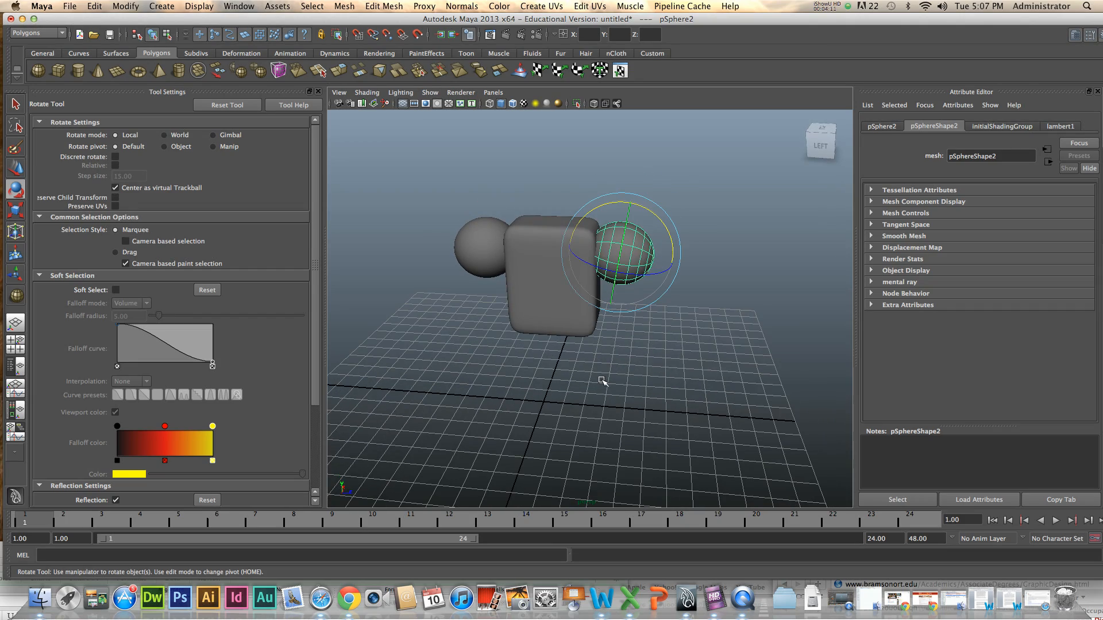
mouse_move(666, 361)
left_mouse_down("alt")
mouse_move(567, 364)
mouse_move(621, 374)
mouse_move(633, 411)
mouse_move(672, 350)
left_mouse_up("alt")
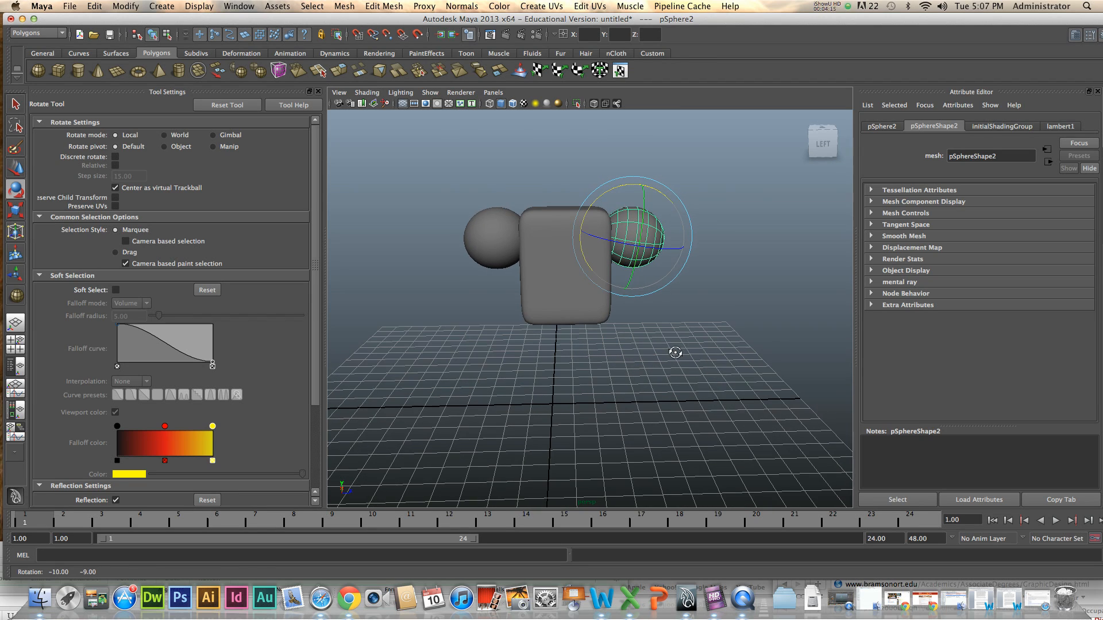
Set up the Polygon Cylinder tool with 10 axis divisions, 4 height divisions and 4 cap divisions.
left_click(490, 236)
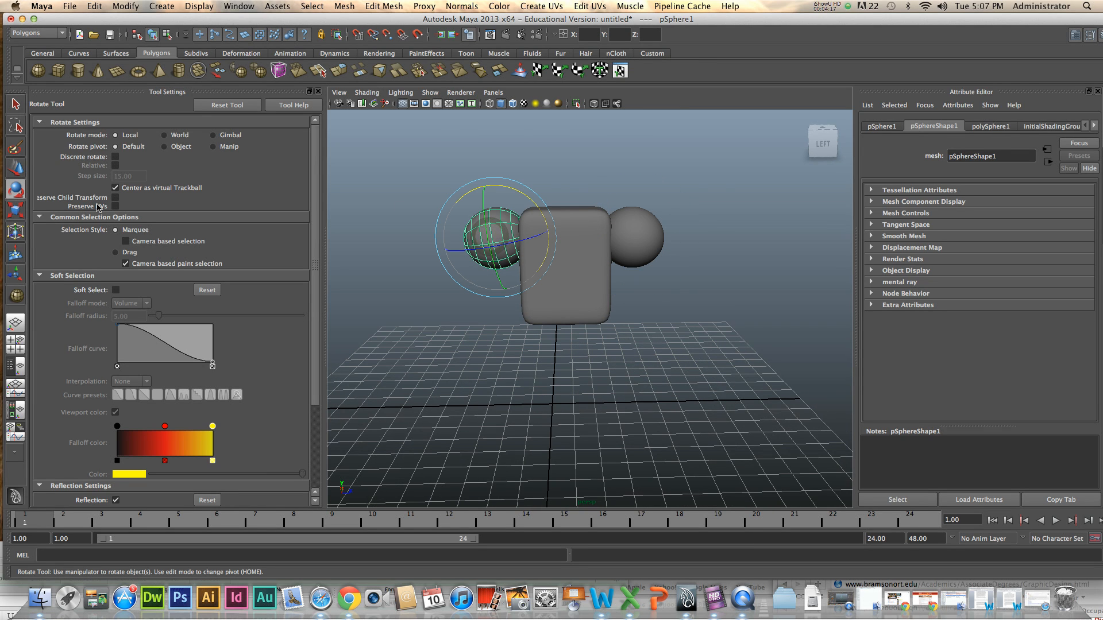
left_click(79, 71)
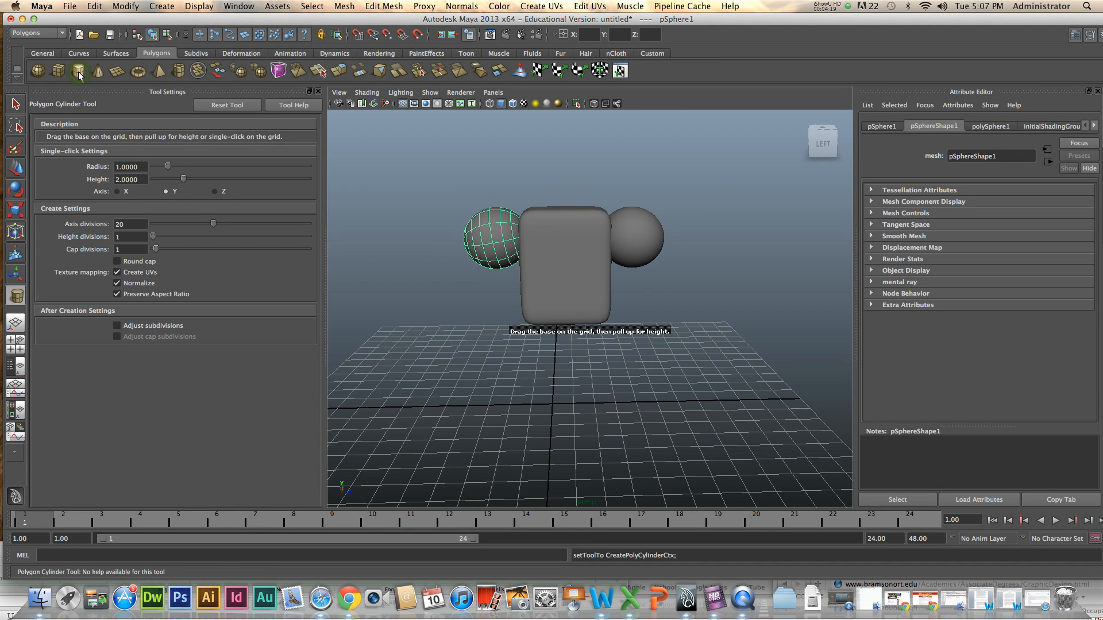
left_click(124, 238)
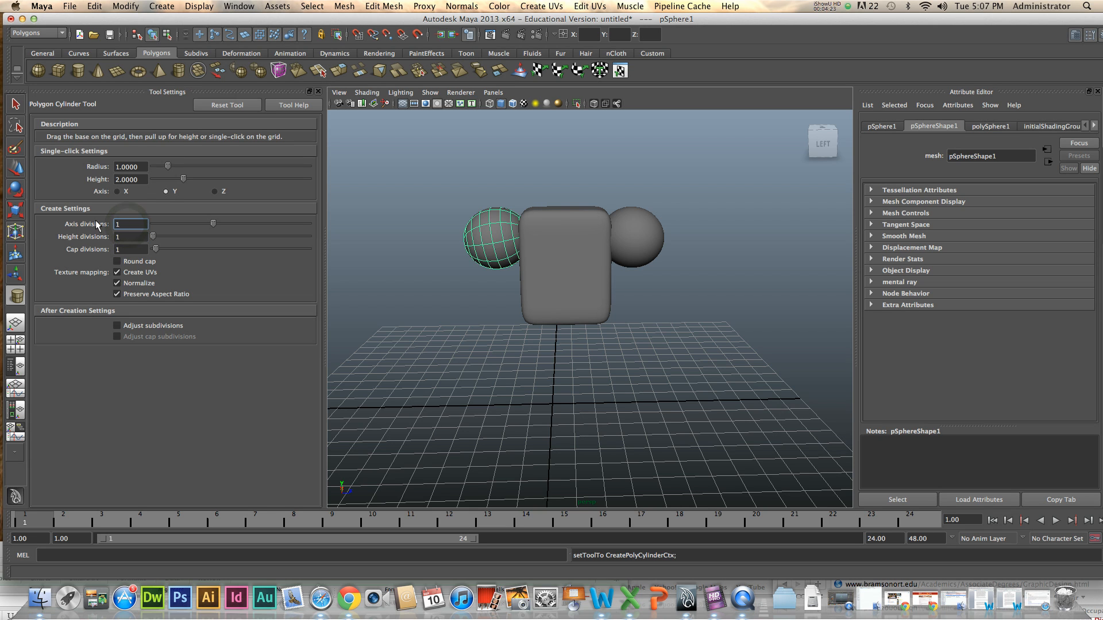
type("10")
key("Tab")
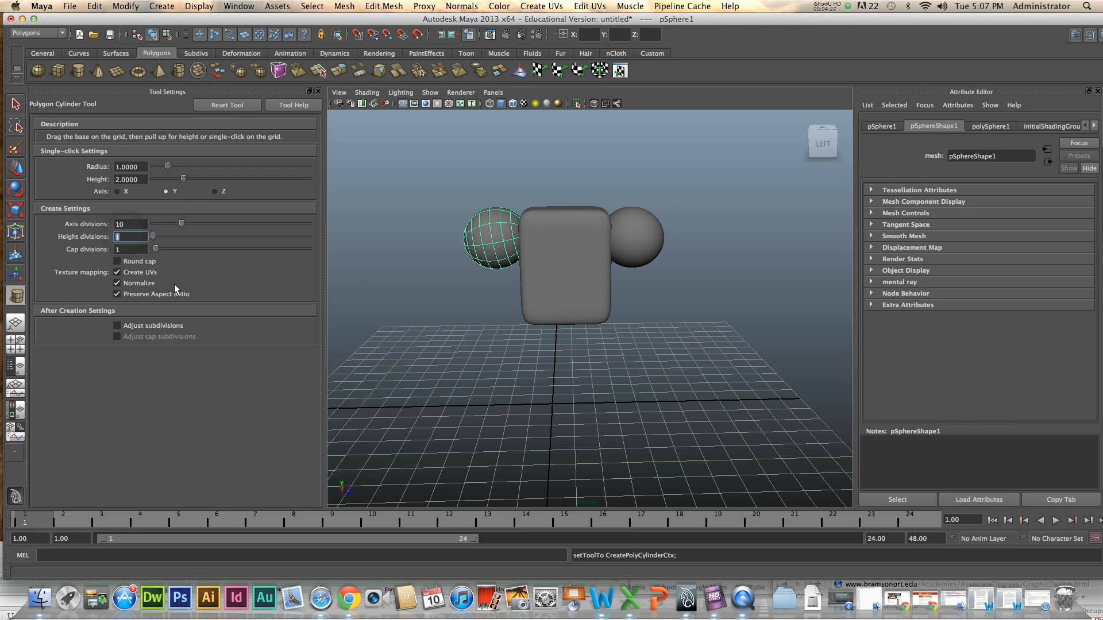
type("4")
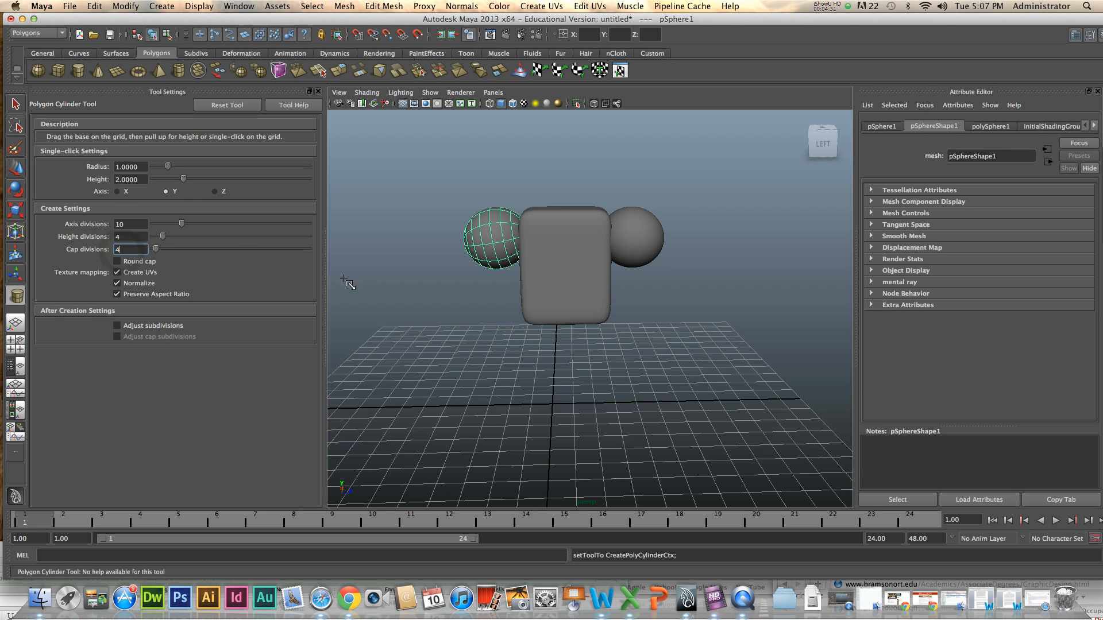
Draw a cylinder about 0.56 in radius and 7.2 high on the grid beside the body and show it smoothed.
left_click_drag(488, 305, 440, 236, "alt")
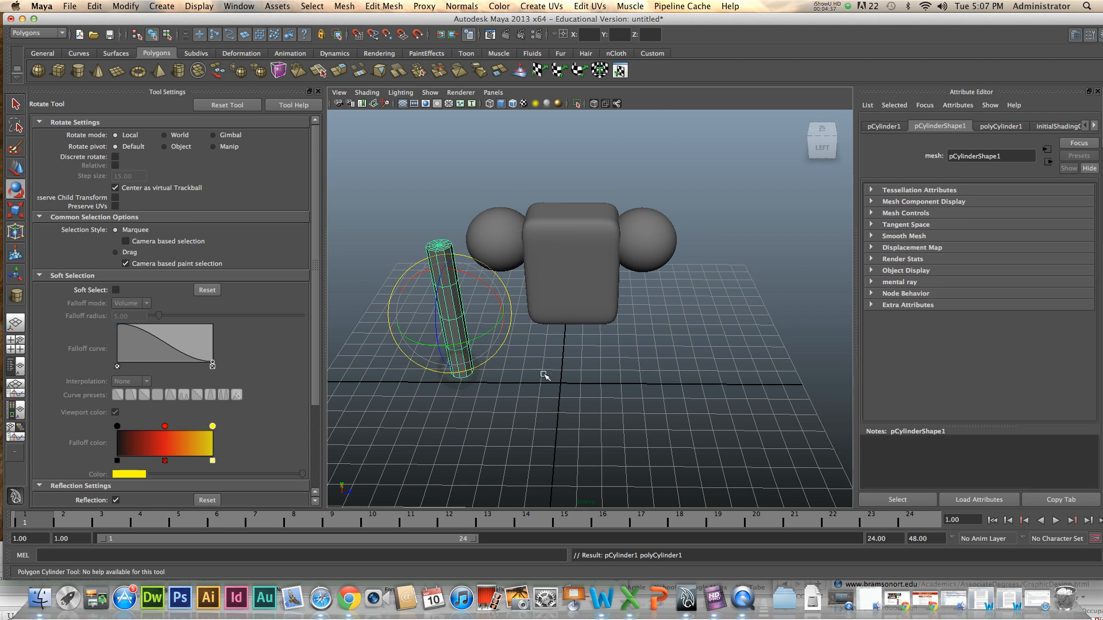
left_click_drag(544, 376, 547, 344, "alt")
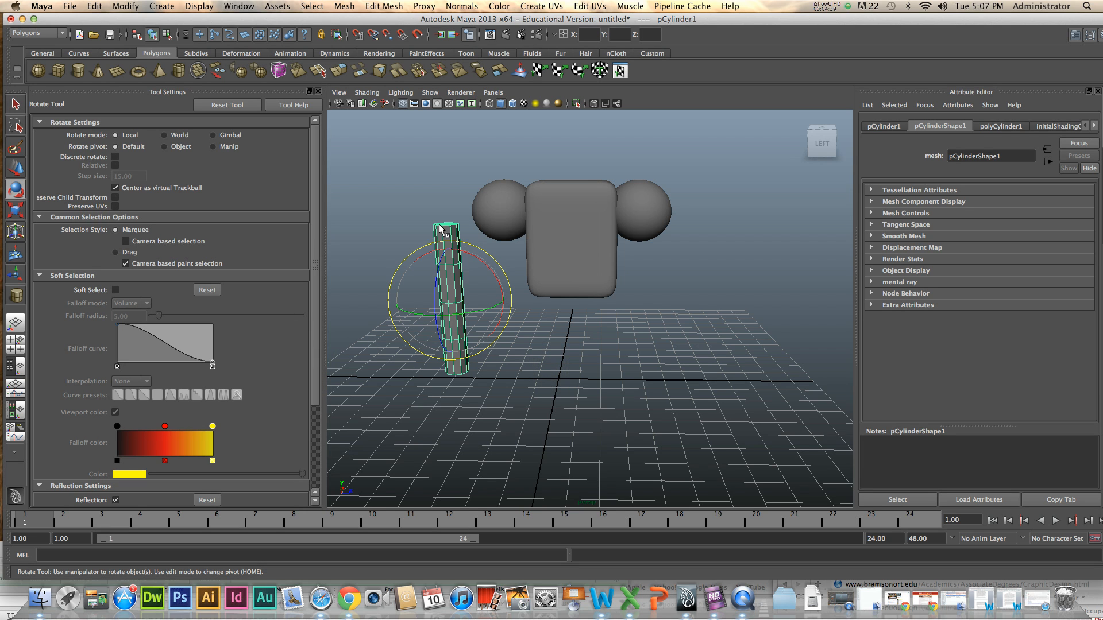
key("3")
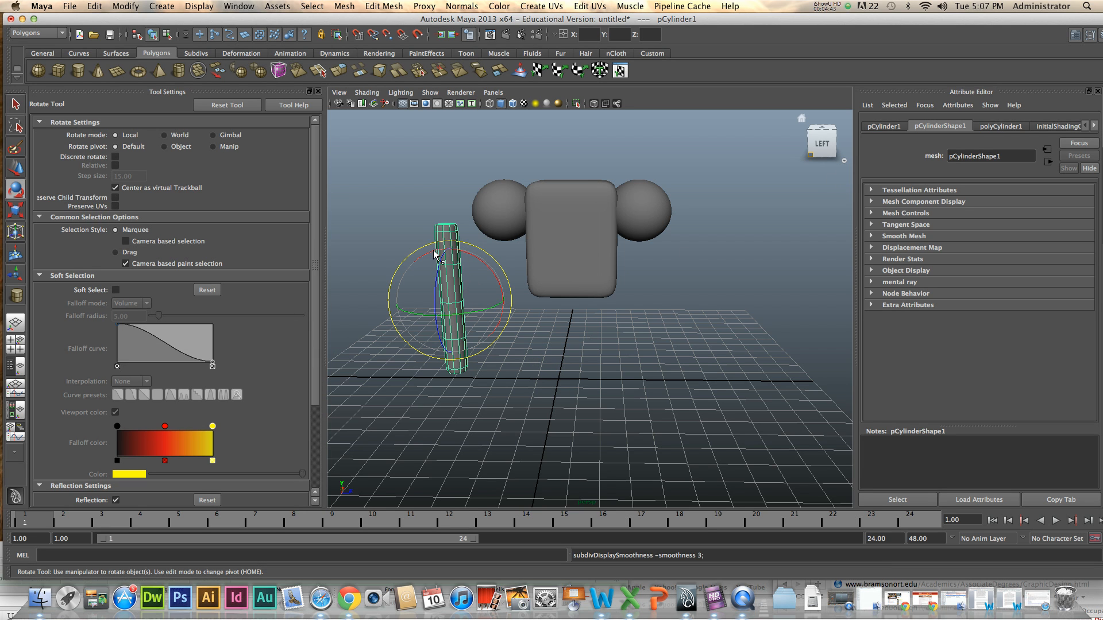
Rotate the cylinder about 71 degrees around X and raise it beside the outer side of the first sphere.
left_click_drag(483, 263, 509, 317)
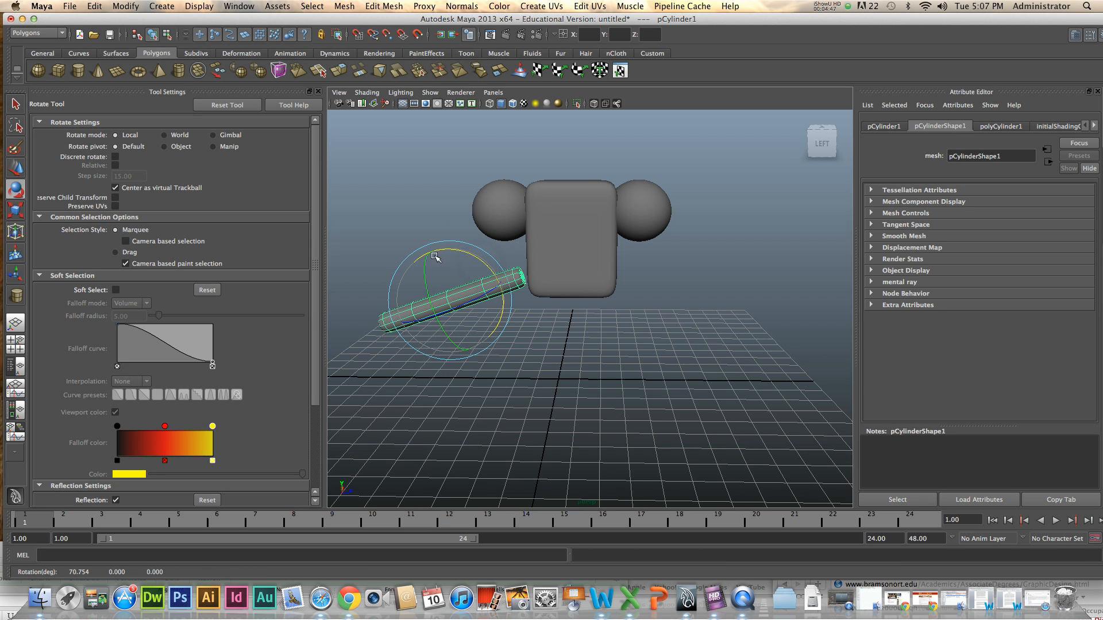
key("w")
left_click_drag(452, 267, 453, 185)
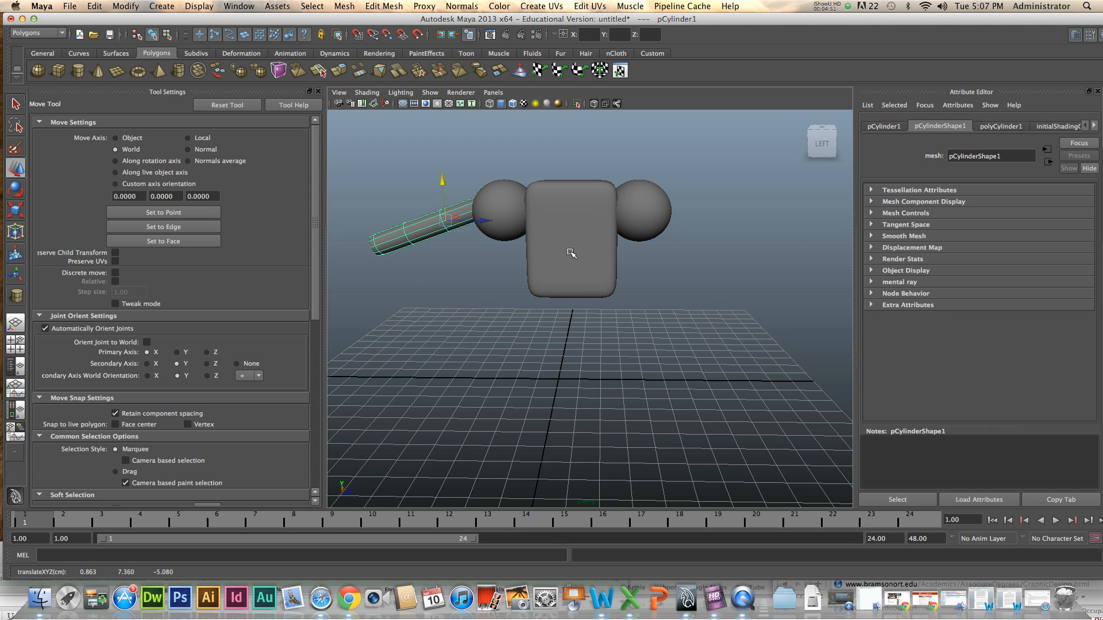
Move the cylinder along X to about -0.16 to line it up with the sphere, and lower it to a height of about 7.14.
mouse_move(581, 252)
left_mouse_down("alt")
mouse_move(581, 303)
mouse_move(588, 254)
mouse_move(575, 270)
left_mouse_up("alt")
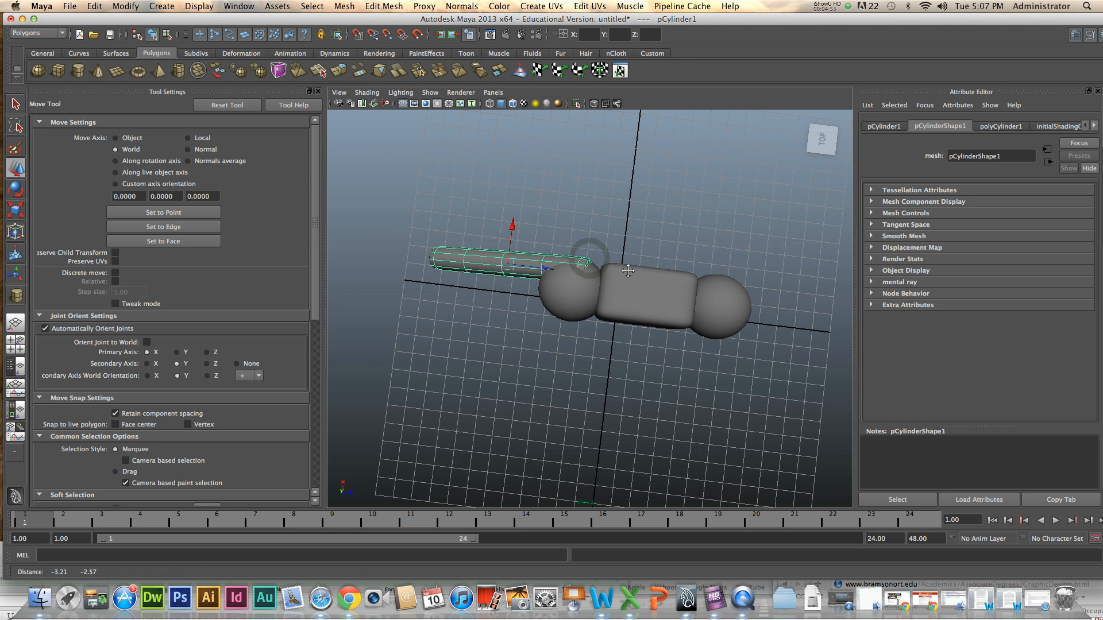
left_click_drag(514, 225, 560, 166)
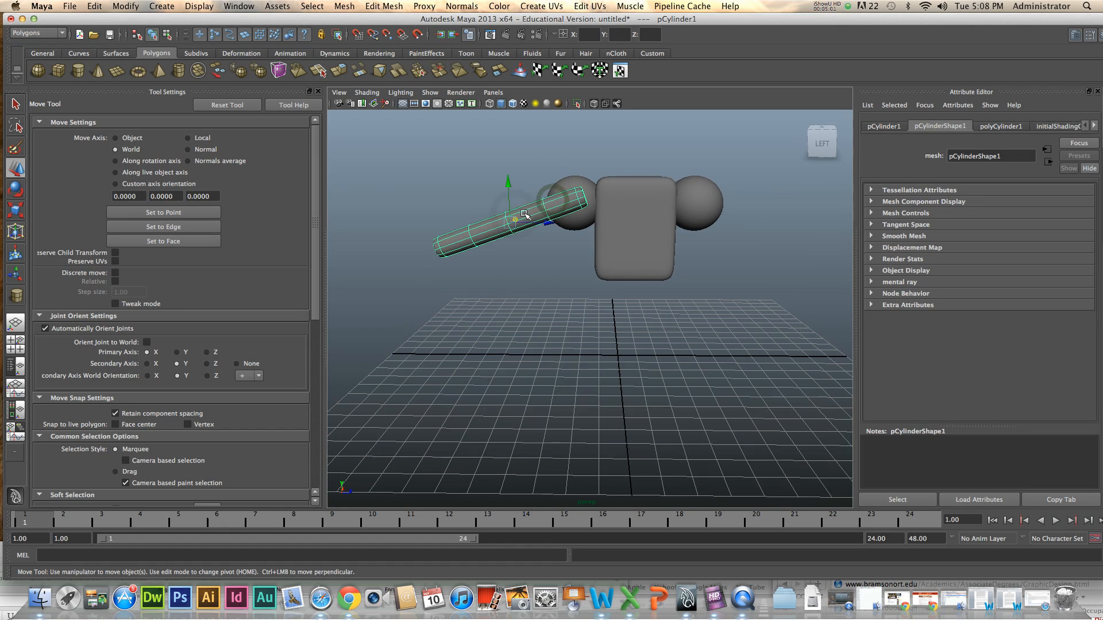
left_click_drag(592, 208, 519, 202, "alt")
left_click_drag(603, 216, 600, 282, "alt")
left_click_drag(497, 246, 498, 255)
left_click_drag(665, 302, 633, 264, "alt")
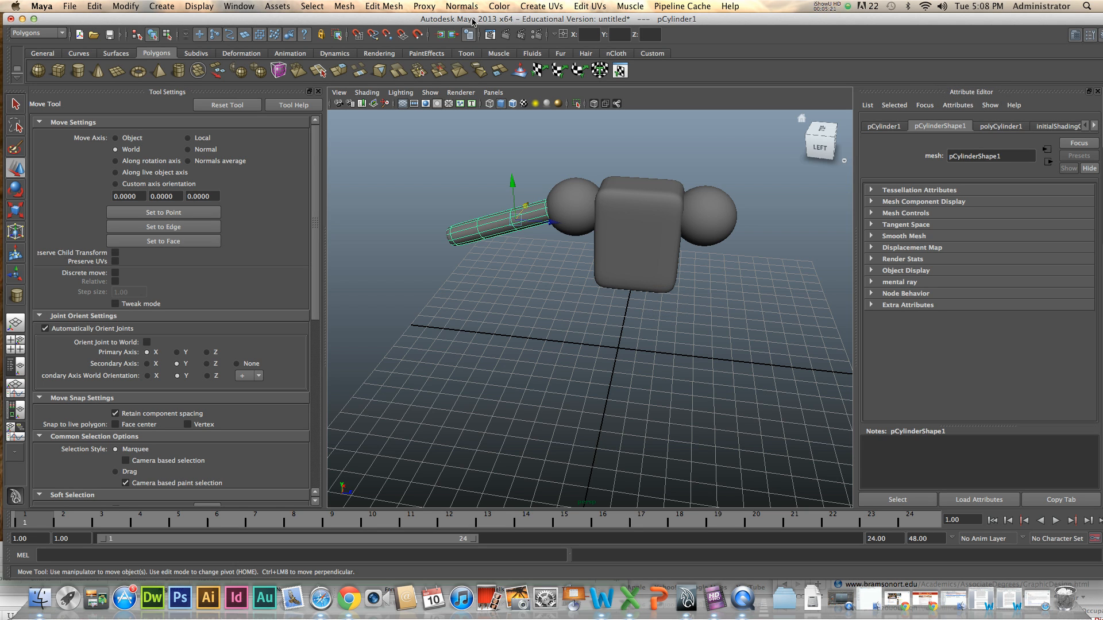
Set the cylinder's X rotation to exactly 90 degrees in its transform attributes.
left_click(234, 5)
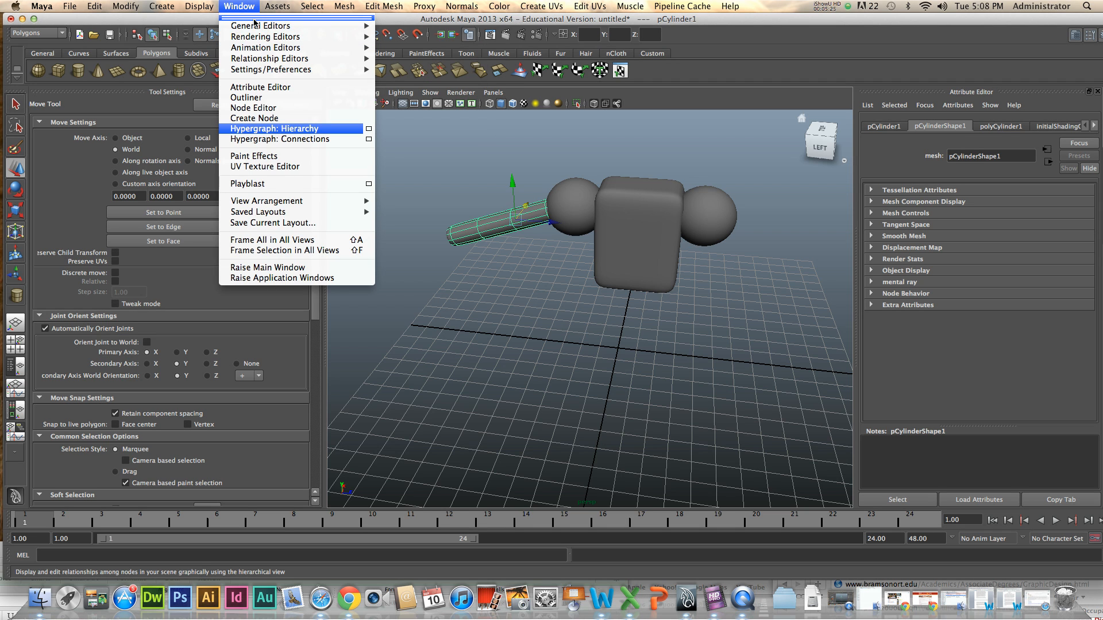
left_click(286, 90)
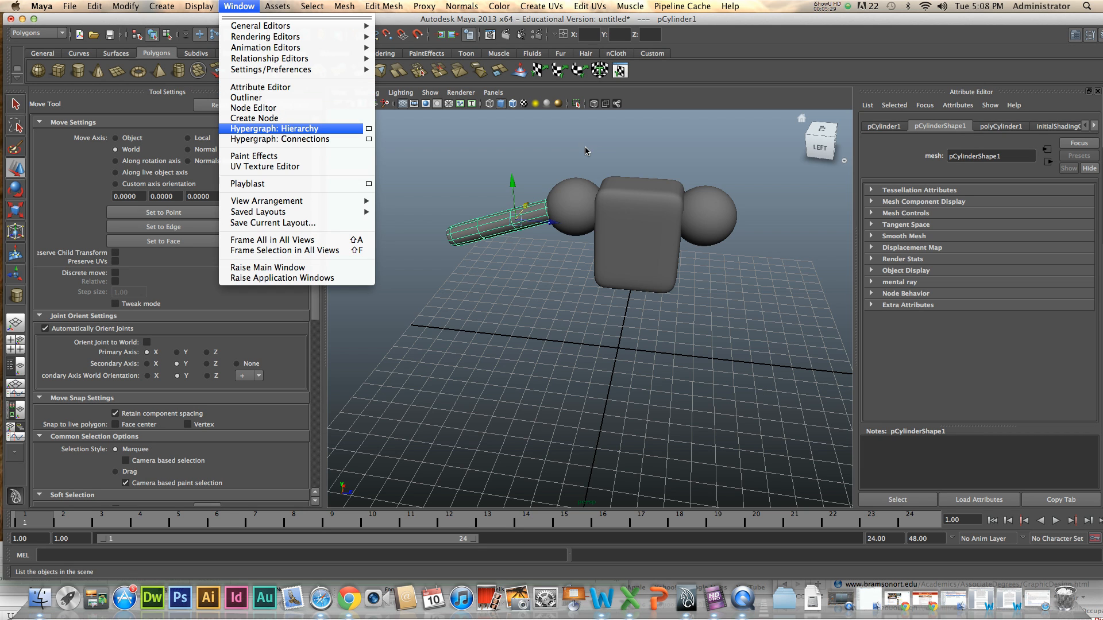
left_click(1055, 94)
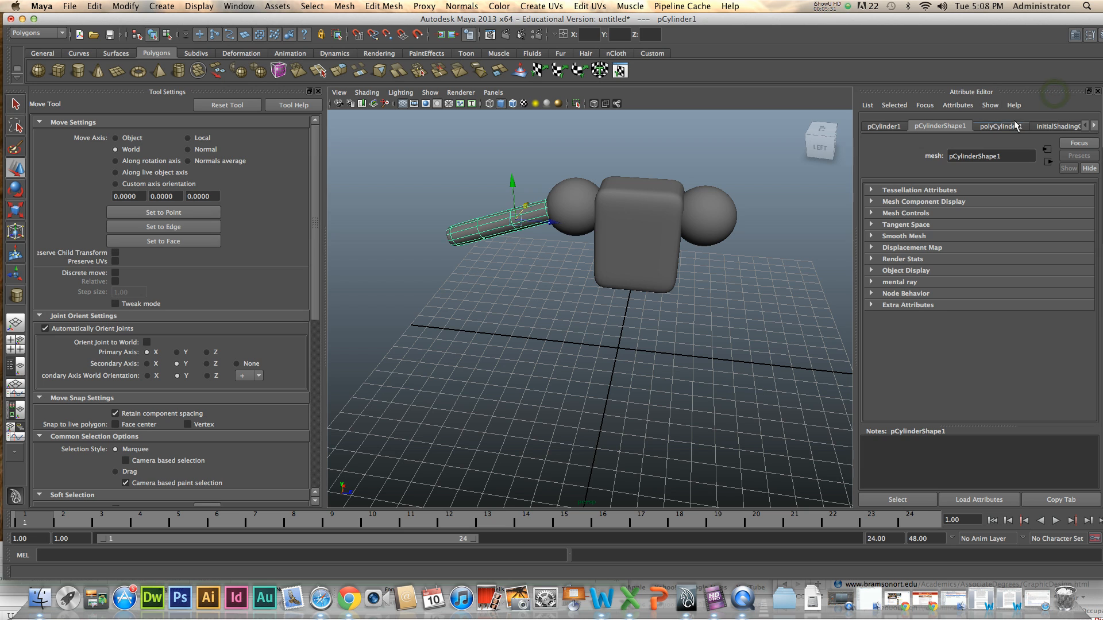
left_click(1005, 127)
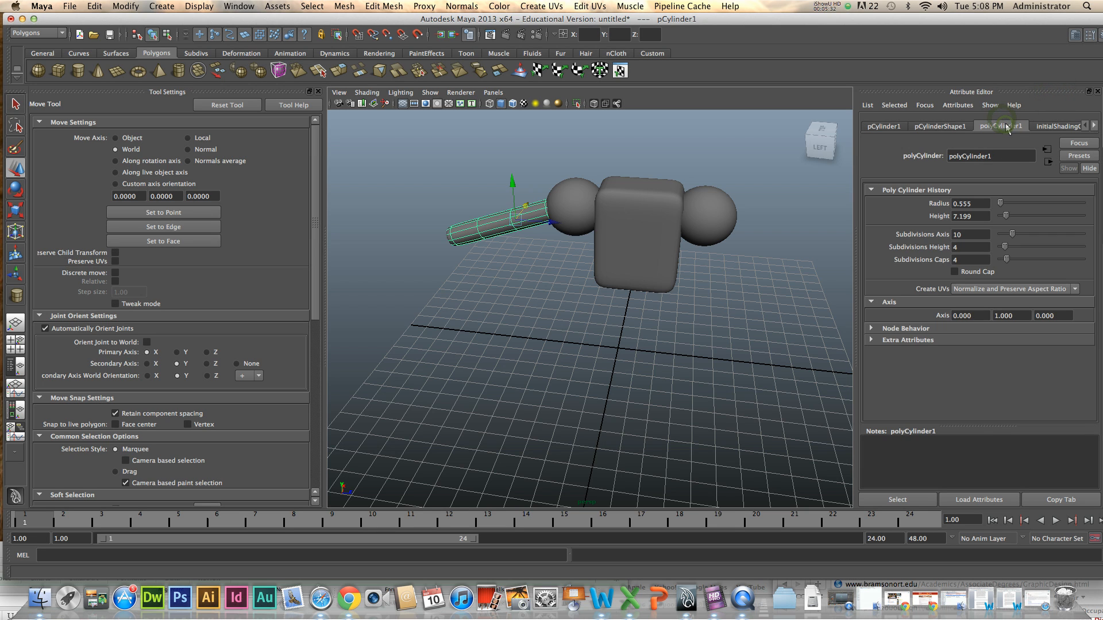
left_click(884, 126)
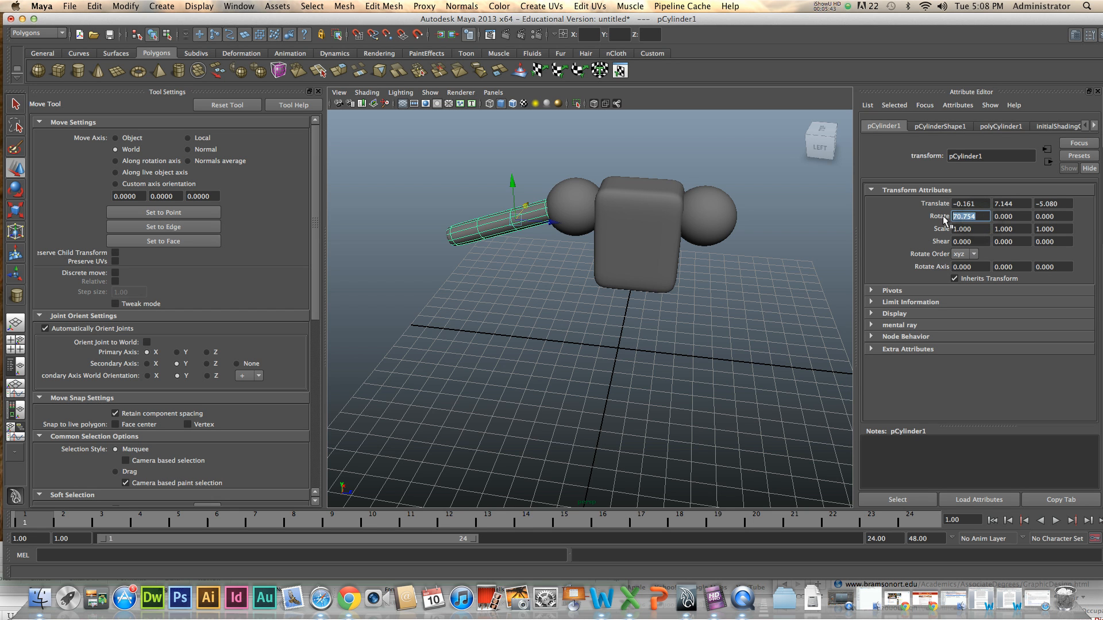
key("Return")
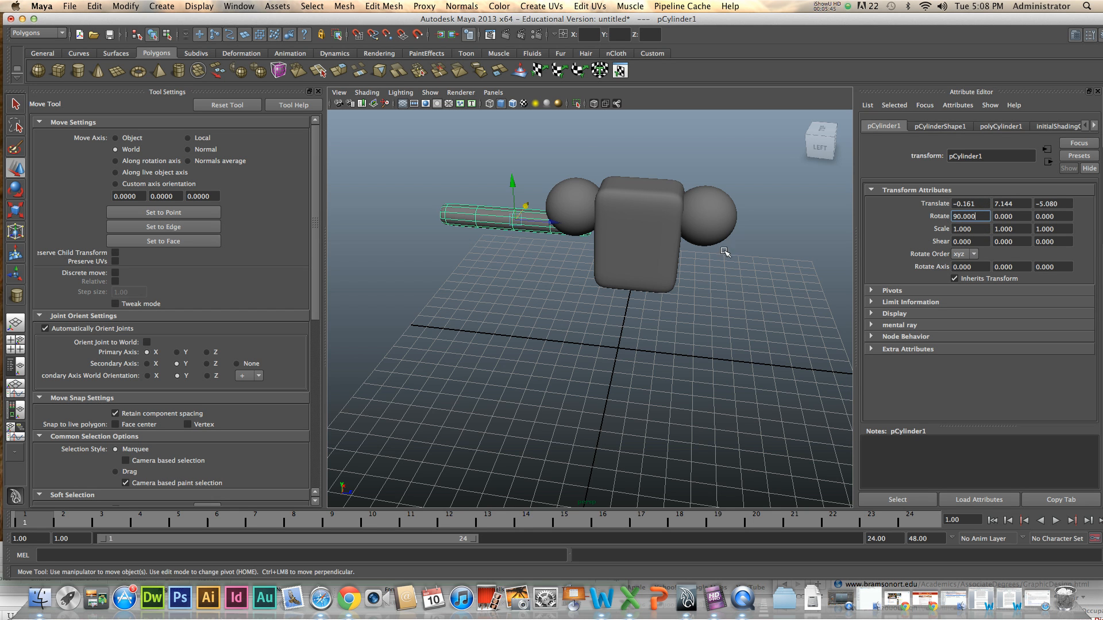
Position the horizontal cylinder against the sphere's outer side at about X 0.27, Y 7.88 and Z -6.31.
left_click_drag(601, 215, 526, 219, "alt")
left_click_drag(480, 189, 480, 167)
left_click_drag(518, 229, 705, 213, "alt")
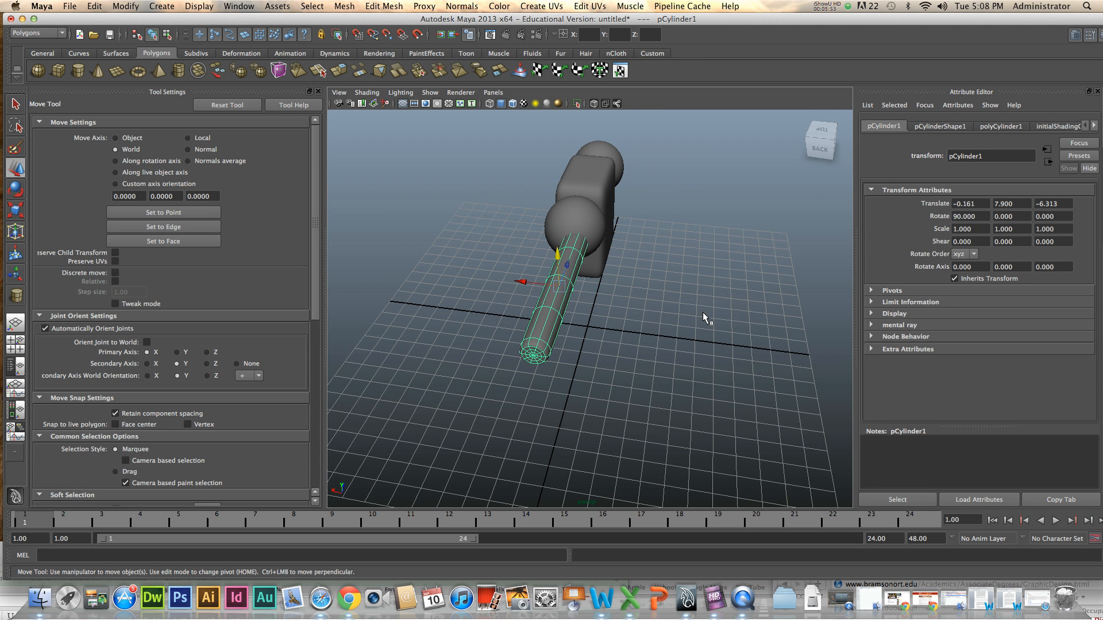
left_click_drag(632, 304, 518, 307, "alt")
left_click_drag(483, 165, 484, 165)
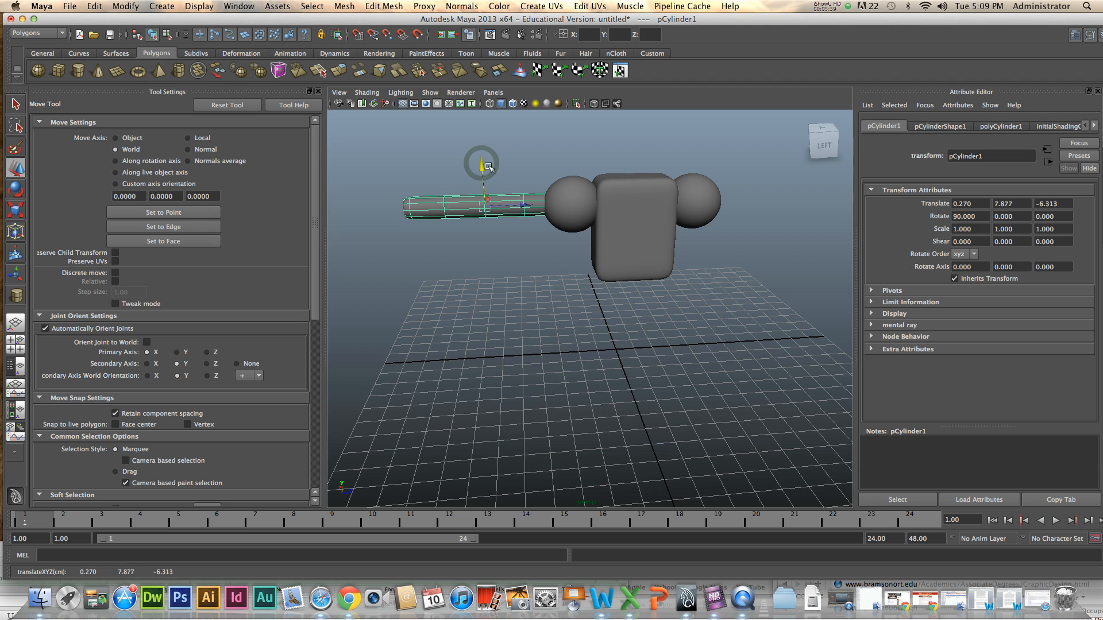
Scale the cylinder to about 0.85 in thickness and 0.49 in length, and move it back against the sphere at about Z -4.83.
key("r")
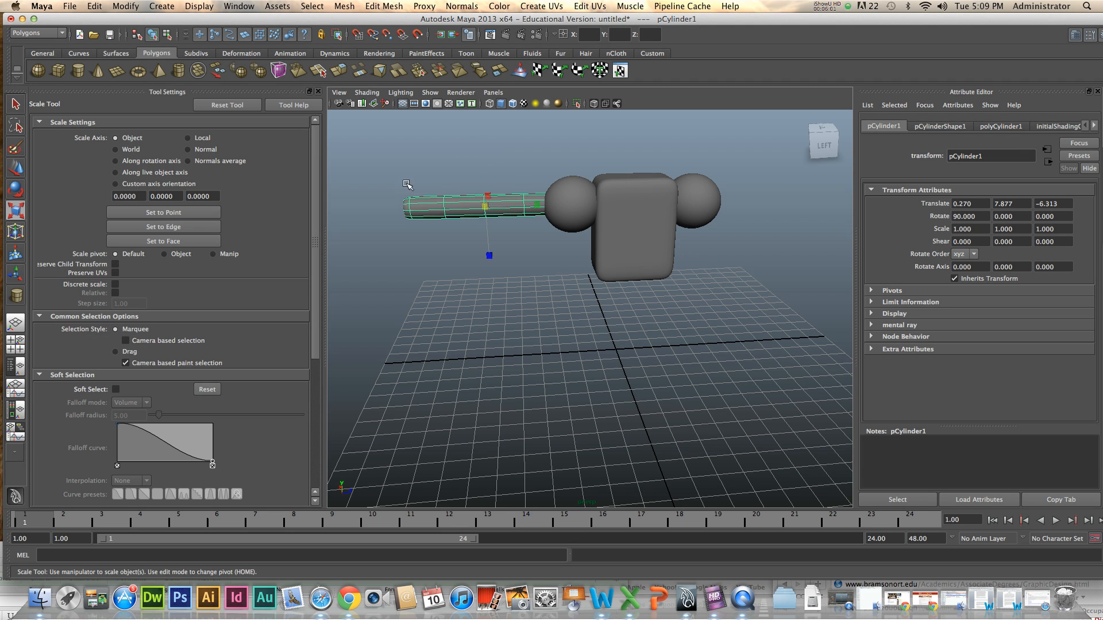
left_click_drag(488, 207, 639, 313)
key("w")
left_click_drag(540, 307, 533, 306)
left_click_drag(533, 307, 482, 289, "alt")
left_click_drag(516, 166, 518, 169)
left_click_drag(561, 209, 575, 289)
Centre the arm cylinder on the sphere as seen from its end, lowering it to a height of about 7.73.
left_click(583, 208)
left_click(578, 269)
left_click(516, 277)
left_click_drag(578, 298, 702, 232, "alt")
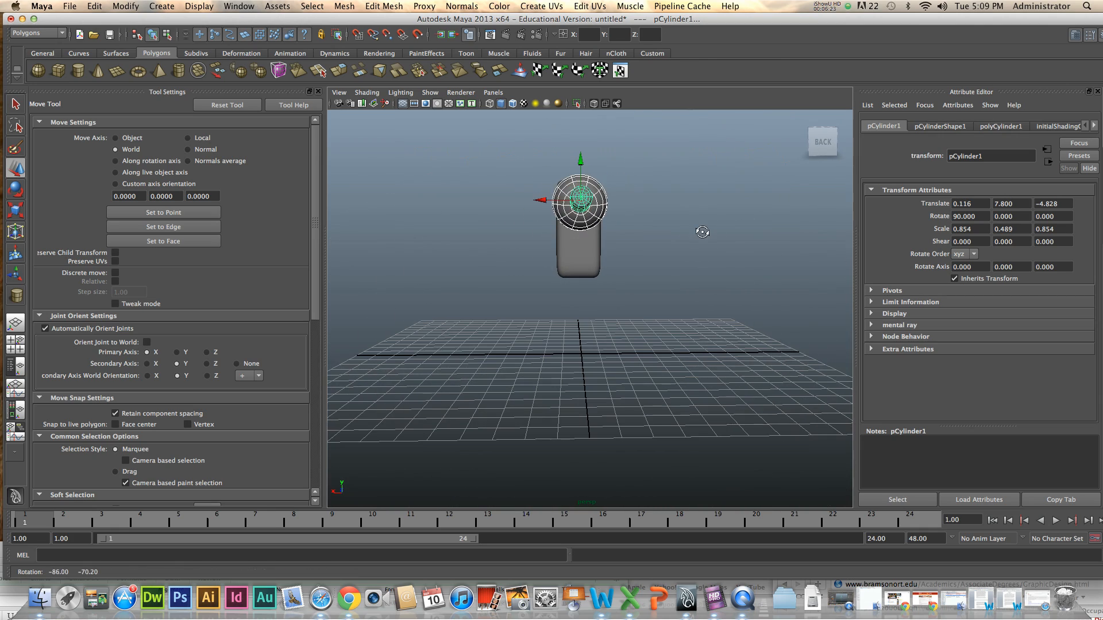
left_click(646, 236)
left_click(581, 200)
left_click_drag(582, 161, 582, 162)
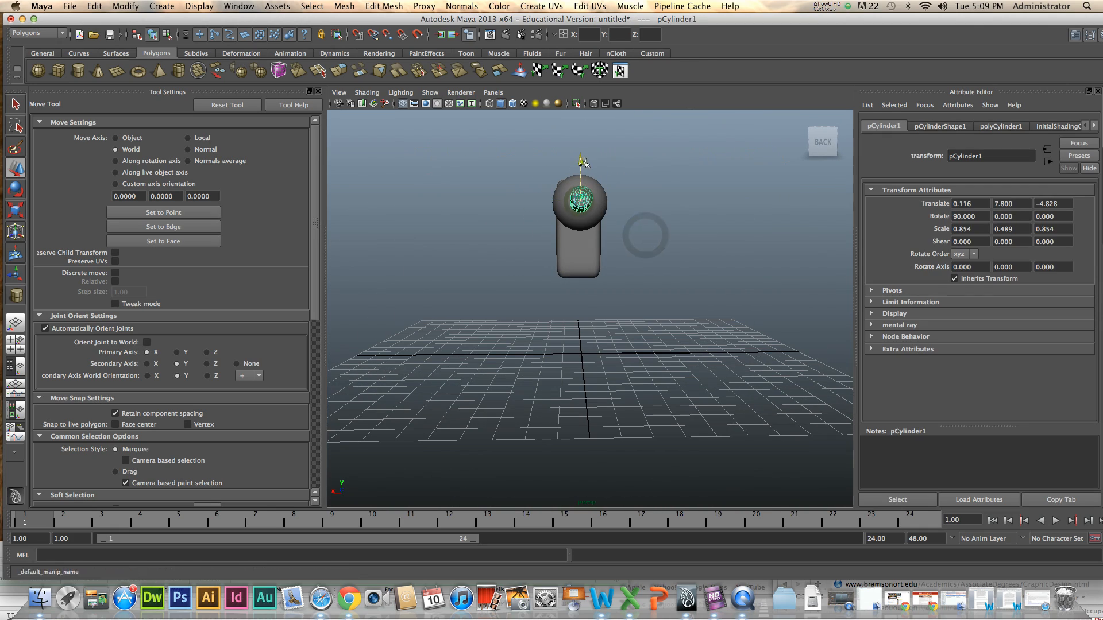
Duplicate the shoulder sphere and arm cylinder together and move the copies outward along Z, with the cylinder at about -9.62.
left_click(598, 198)
left_click_drag(636, 202, 676, 213, "alt")
left_click(562, 245, "shift")
left_click_drag(711, 268, 622, 277, "alt")
key("ctrl+d")
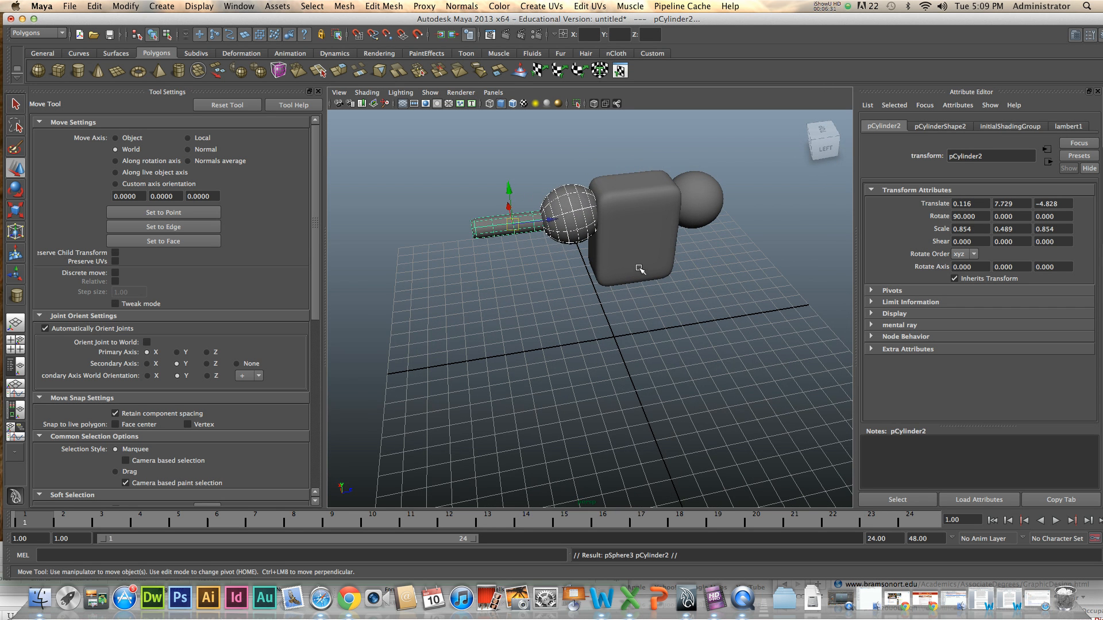
left_click_drag(556, 222, 490, 241)
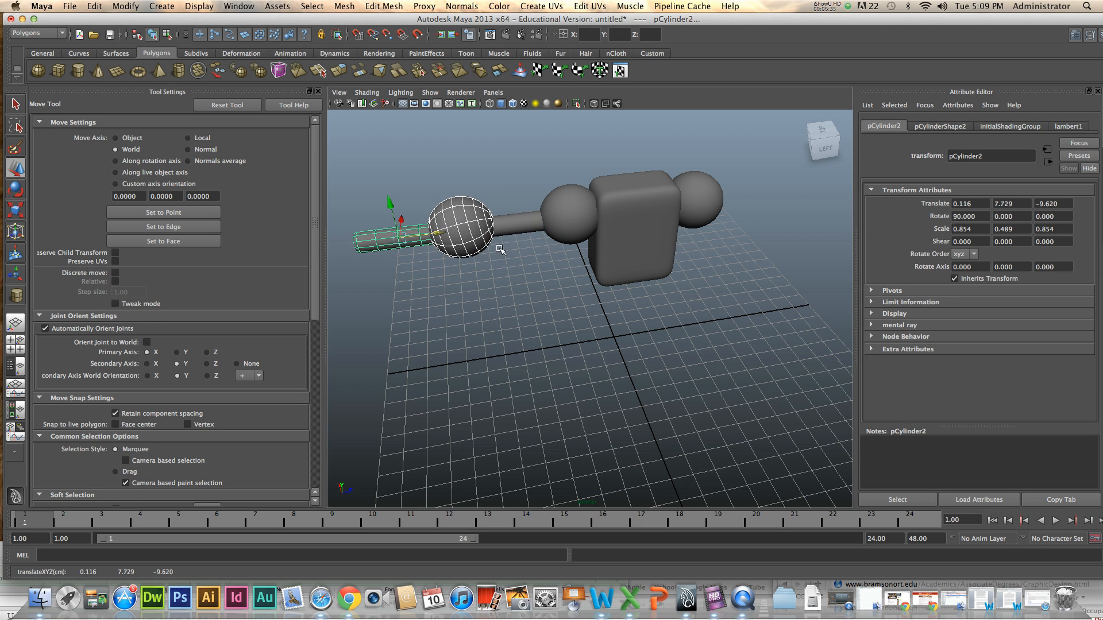
Scale the duplicated sphere and cylinder down uniformly to a cylinder scale of about 0.544, 0.311, 0.544 and lower them slightly.
key("r")
middle_click_drag(425, 238, 391, 243)
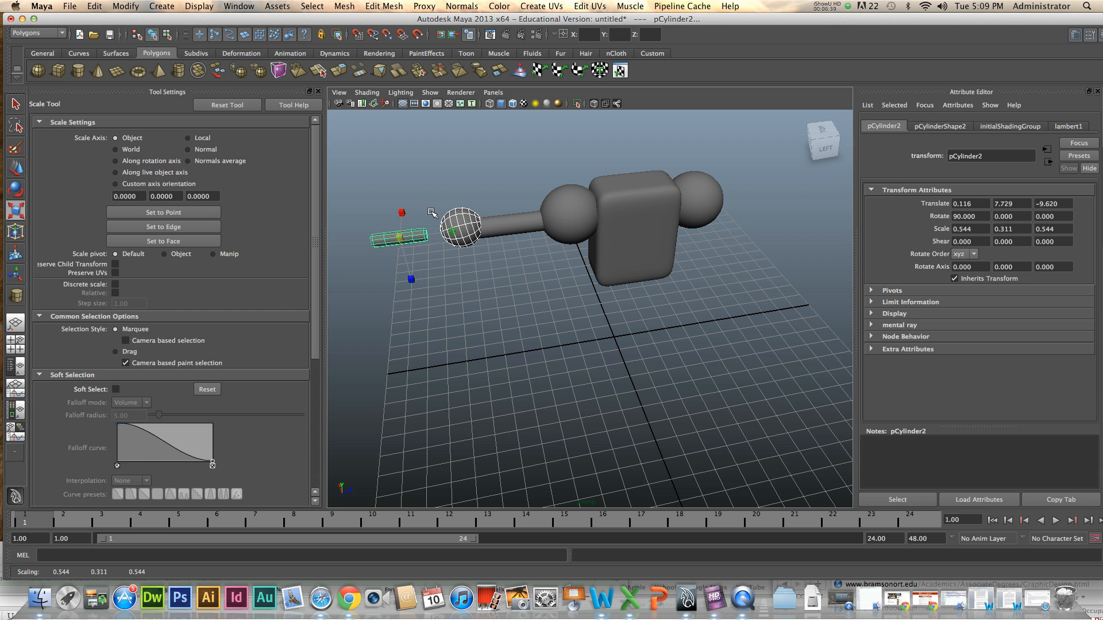
key("w")
left_click_drag(392, 204, 394, 206)
scroll(543, 305, "up", 5)
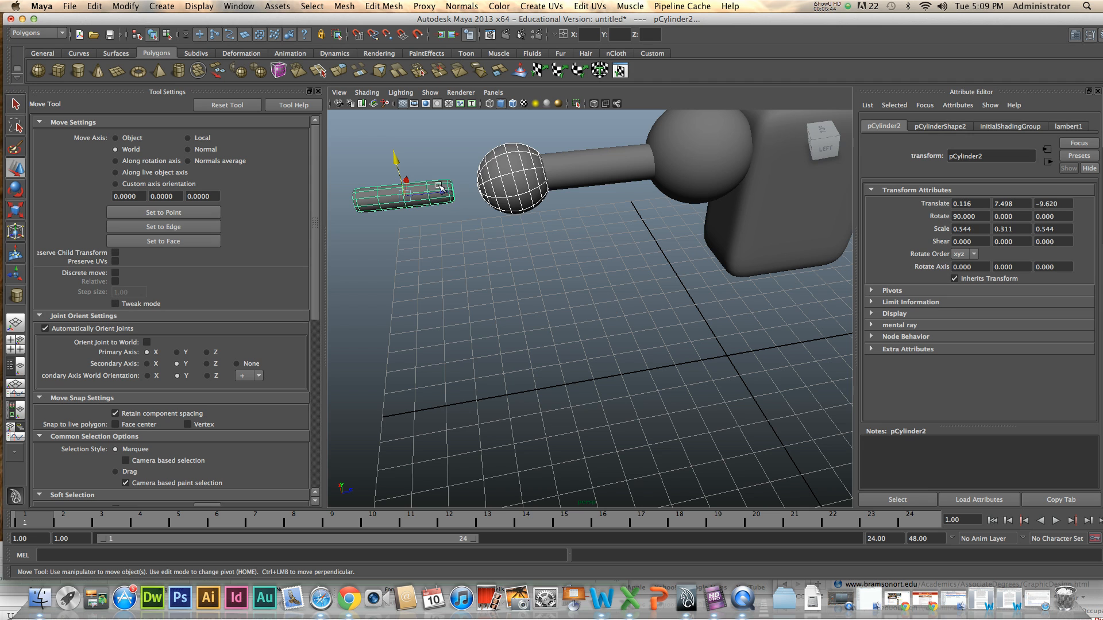
Move the duplicated pair along Z onto the upper arm's end and scale the elbow sphere down slightly.
left_click_drag(440, 188, 552, 245)
left_click(522, 184)
key("r")
Slide the forearm cylinder into the elbow sphere and tilt it to about 81 degrees around X, at a height of about 7.36.
left_click(440, 189)
key("w")
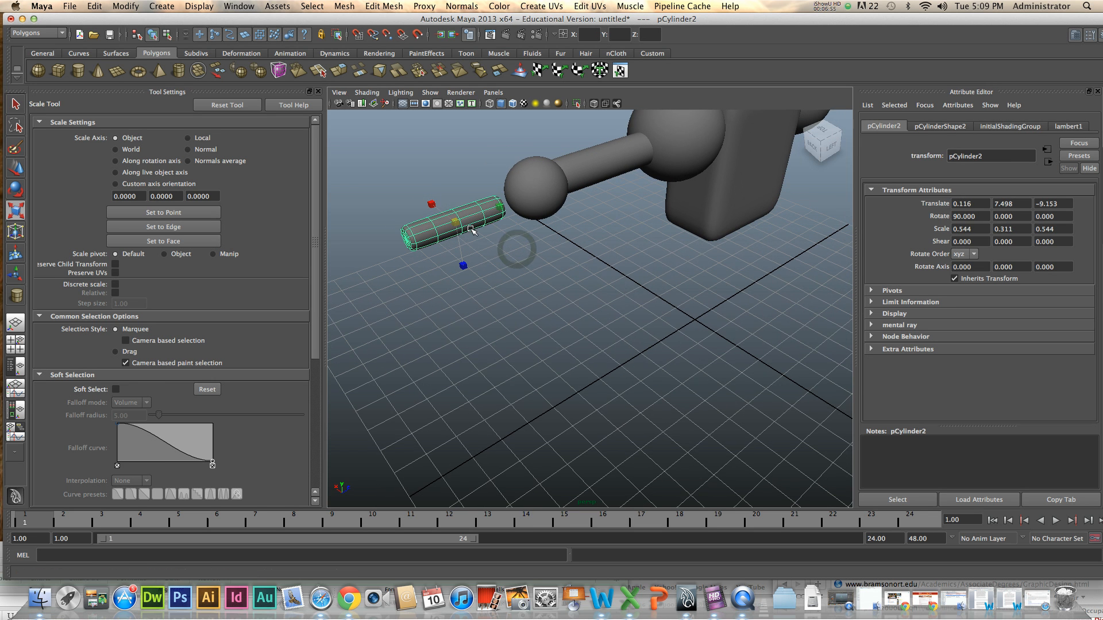
left_click_drag(491, 211, 542, 244)
key("e")
left_click_drag(482, 172, 467, 183)
key("w")
left_click_drag(638, 242, 587, 243, "alt")
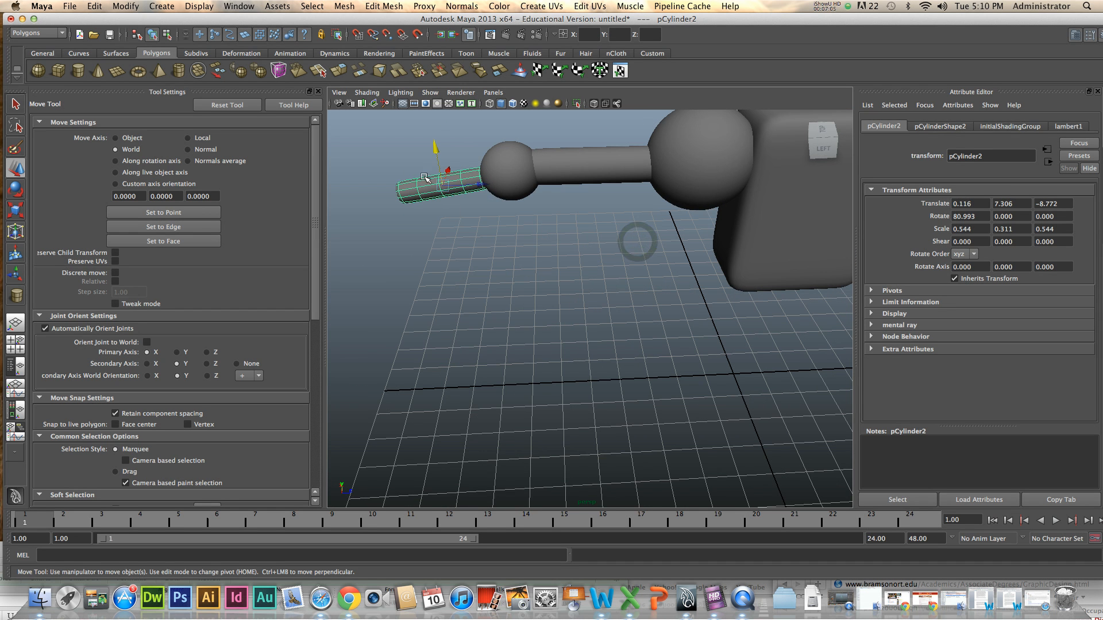
left_click_drag(435, 148, 435, 145)
Lengthen the forearm cylinder to a Y scale of about 0.368 and seat it against the elbow sphere at about Z -8.78.
key("r")
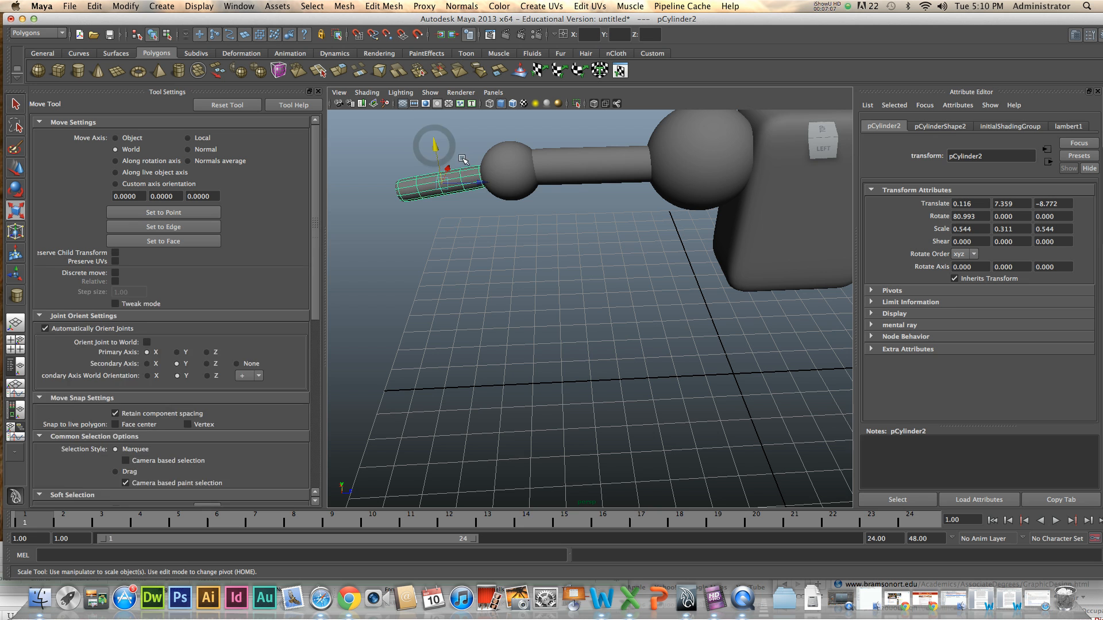
left_click_drag(492, 176, 503, 176)
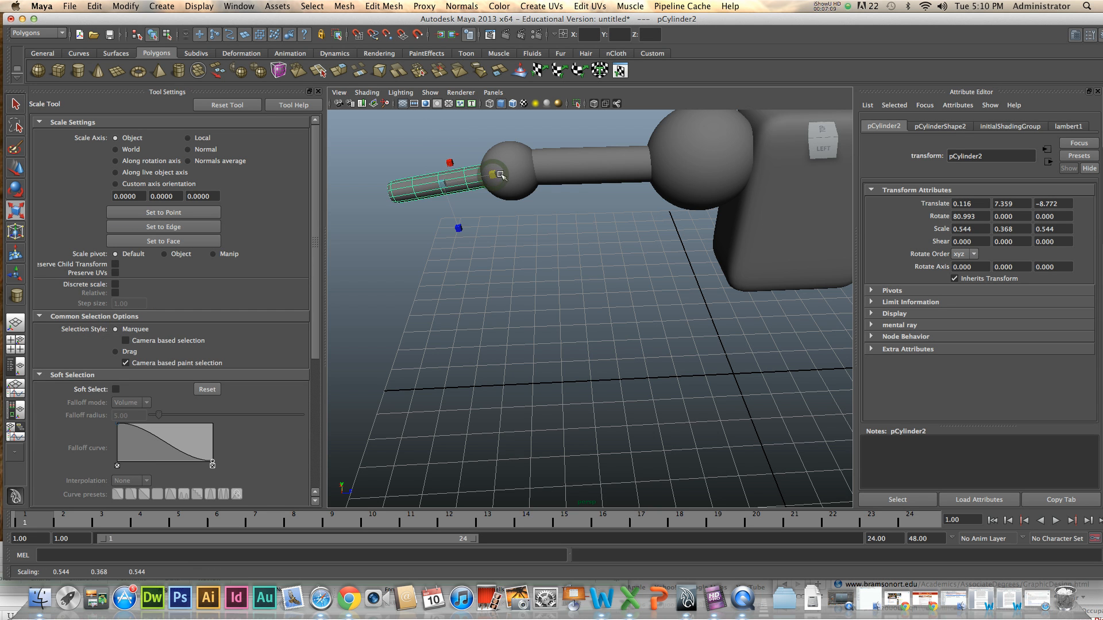
key("w")
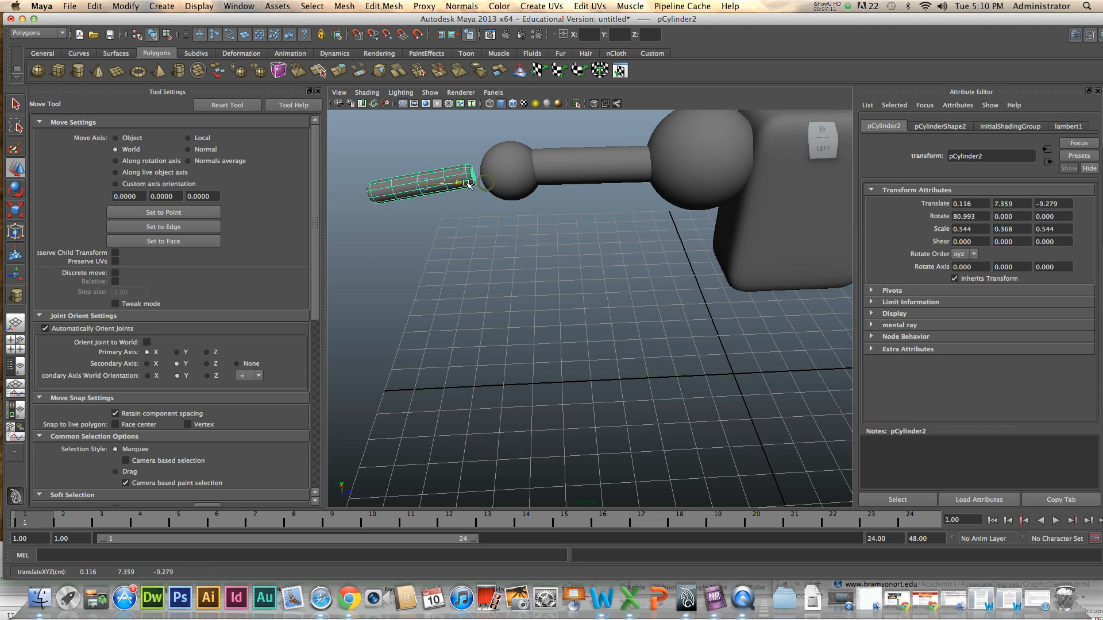
left_click_drag(486, 182, 504, 207, "alt")
middle_click_drag(625, 220, 602, 293, "alt")
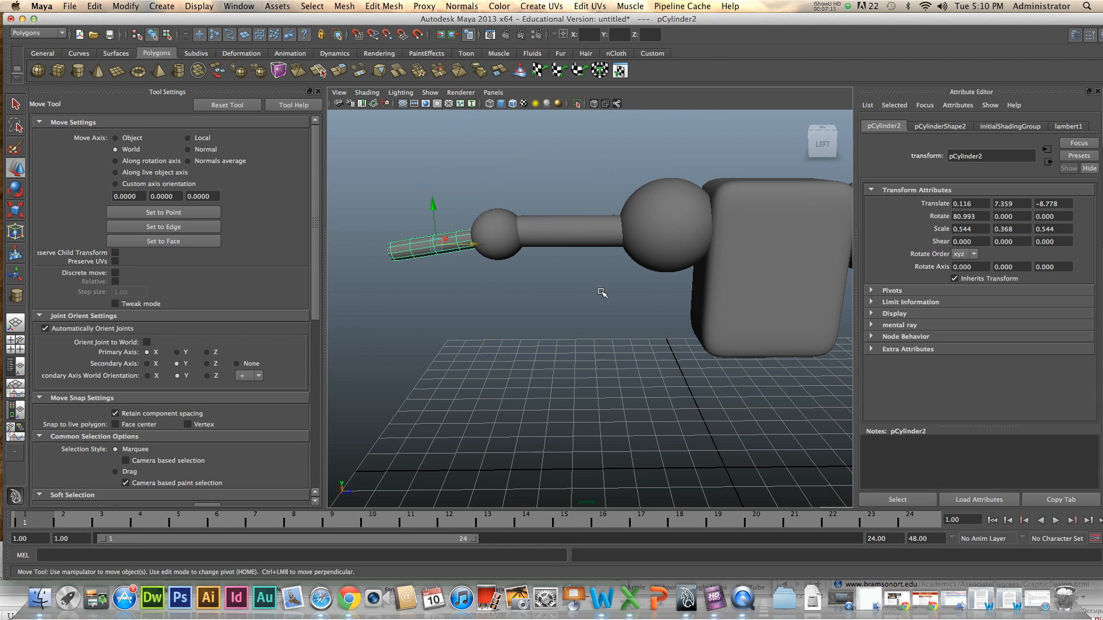
Tilt the forearm cylinder to about 98.8 degrees around X and raise it to a height of about 7.90.
key("e")
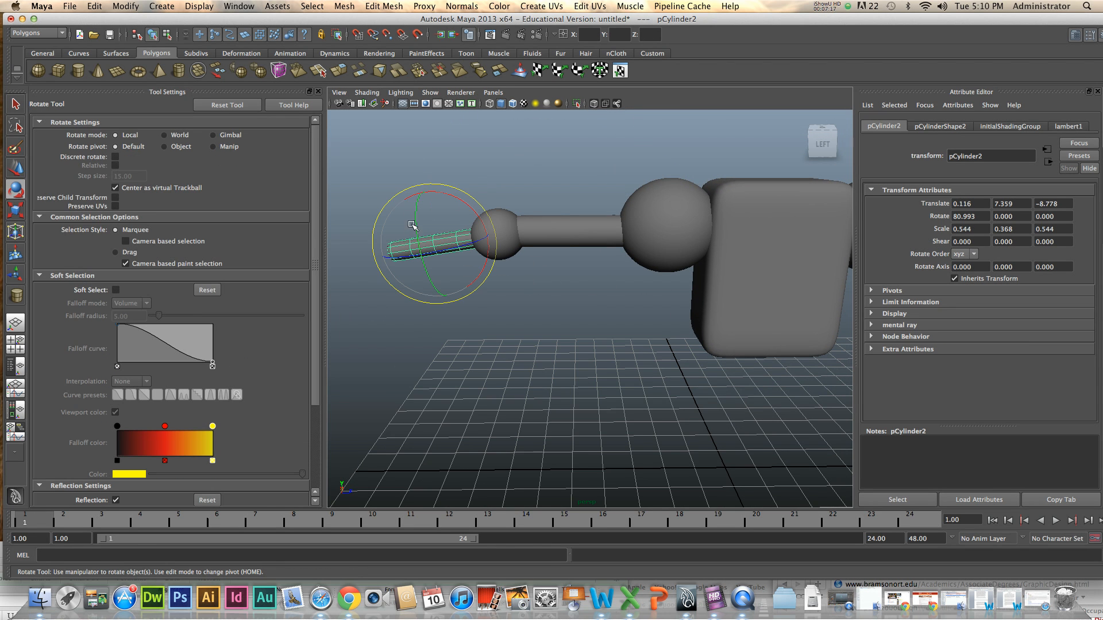
left_click_drag(449, 195, 499, 252)
key("w")
left_click_drag(433, 189, 435, 181)
left_click_drag(566, 222, 675, 265, "alt")
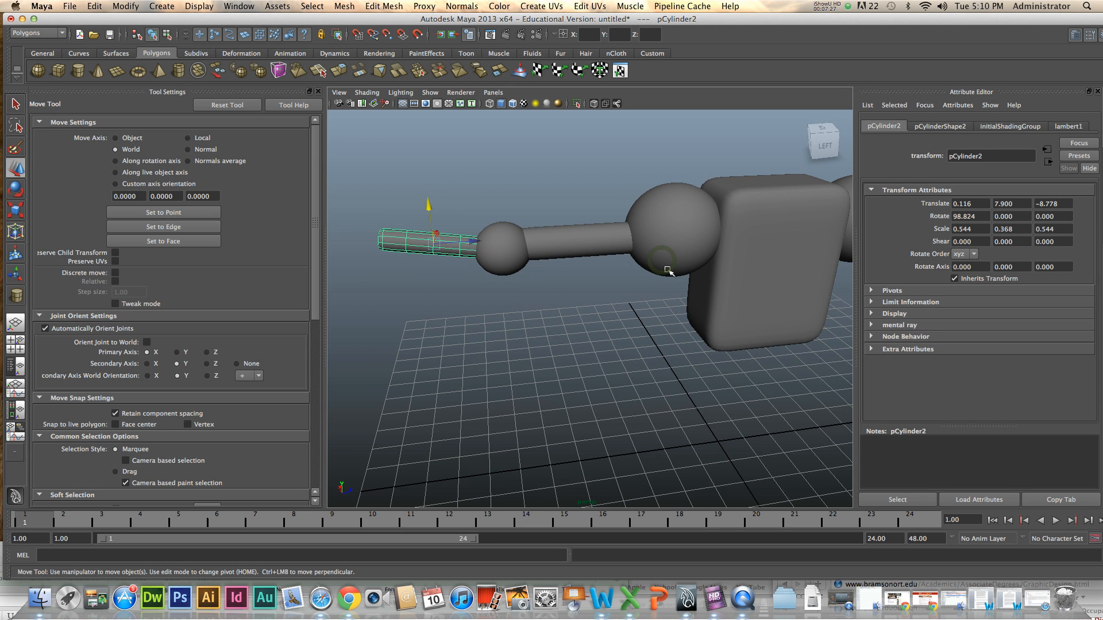
Lengthen the forearm cylinder to a Y scale of about 0.443 and reposition it against the elbow sphere at about Z -9.16.
key("r")
left_click(491, 249)
key("w")
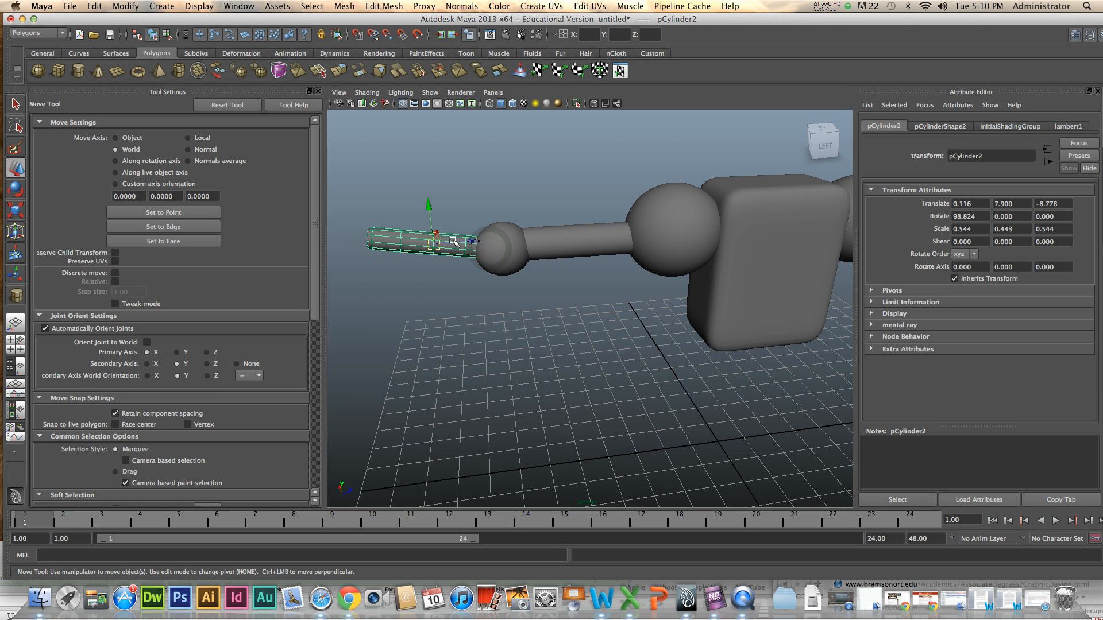
mouse_move(482, 244)
left_mouse_down()
mouse_move(462, 245)
mouse_move(494, 263)
mouse_move(486, 259)
mouse_move(499, 238)
left_mouse_up()
Rotate the elbow sphere to about 92.8 degrees around X and raise it with the forearm, bringing the forearm to about Y 8.07.
left_click(501, 233)
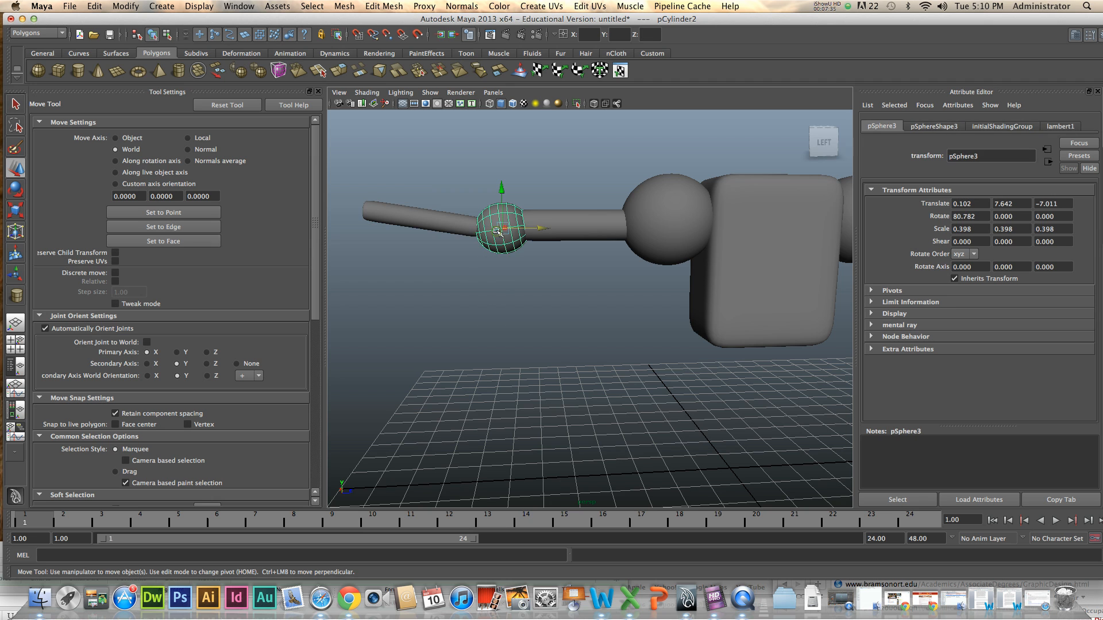
key("e")
left_click_drag(550, 204, 547, 202)
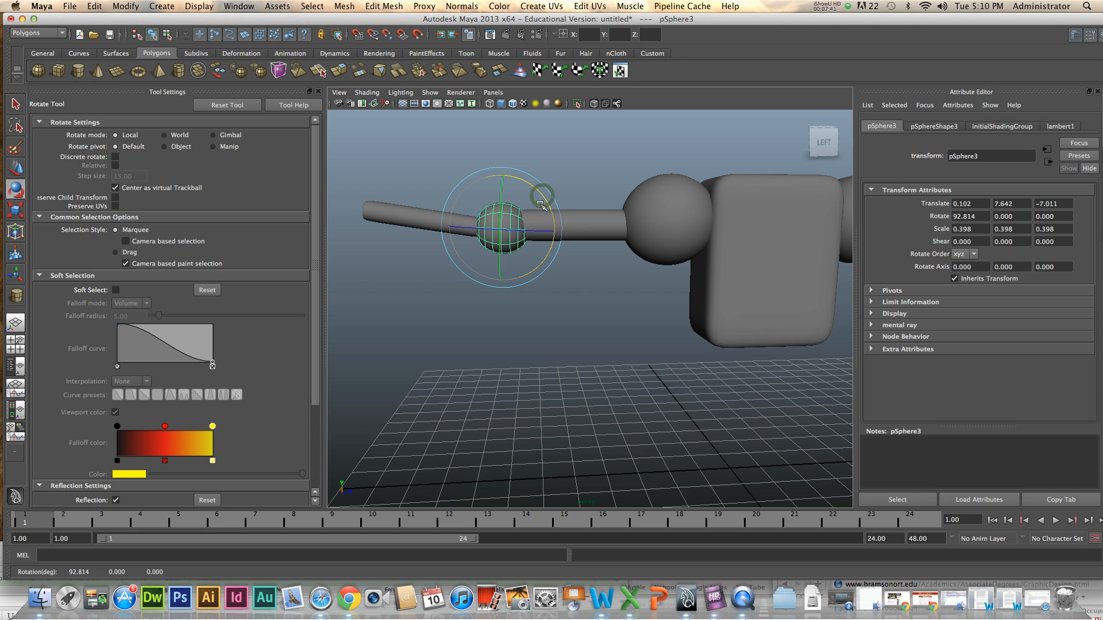
left_click(403, 216)
key("w")
left_click_drag(424, 180, 424, 173)
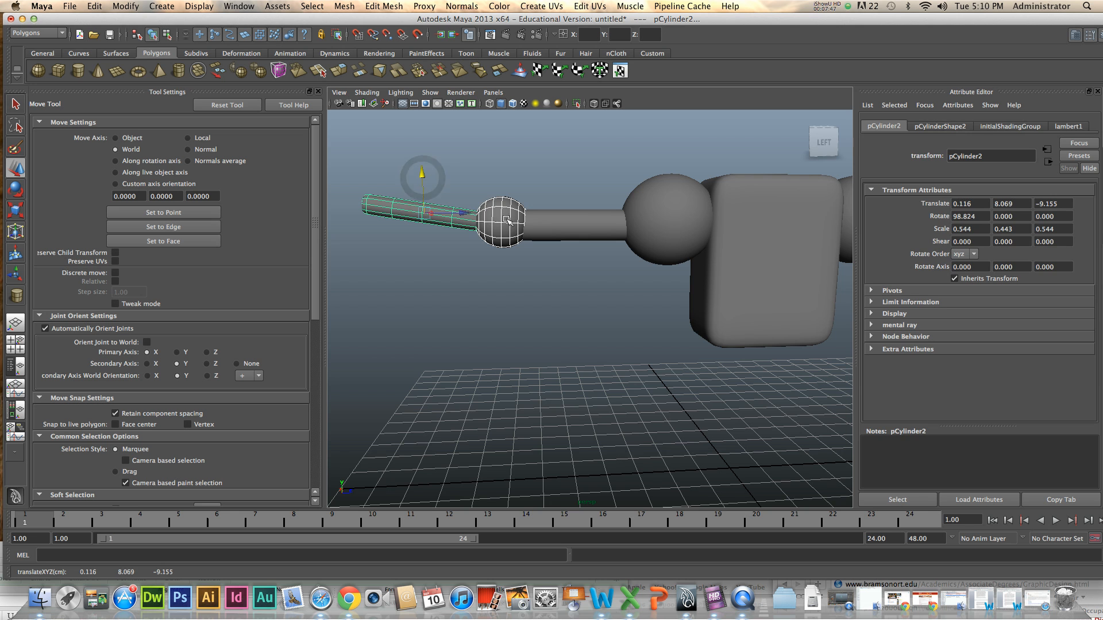
Draw a polygon cube with four divisions per side as the hand block and place it near the forearm's free end.
left_click(602, 296)
scroll(627, 311, "down", 5)
left_click_drag(671, 358, 666, 371, "alt")
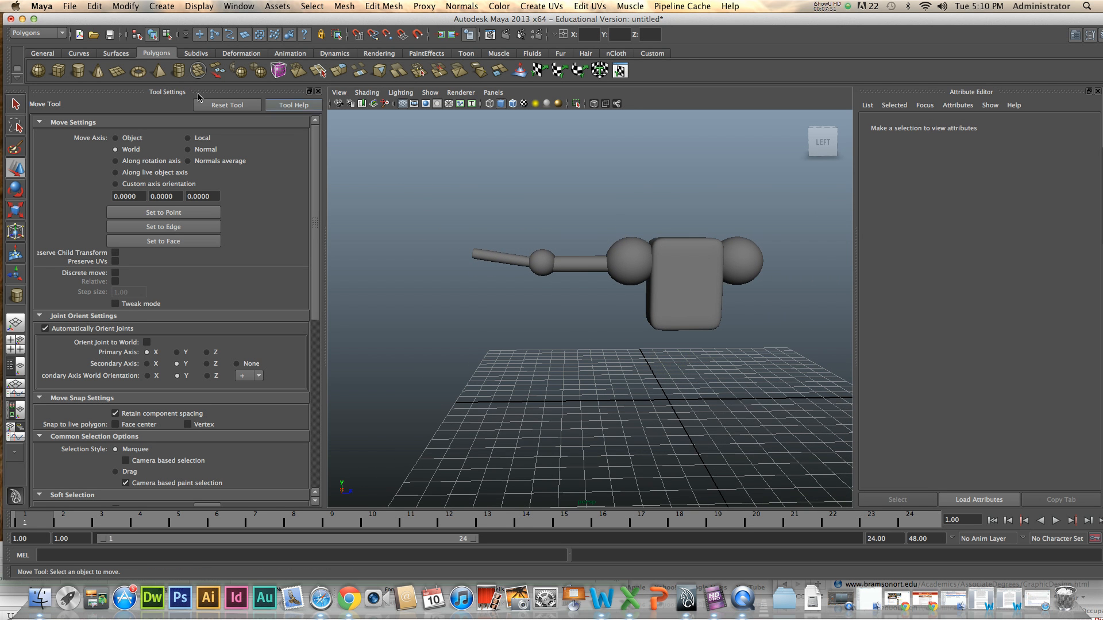
left_click(58, 71)
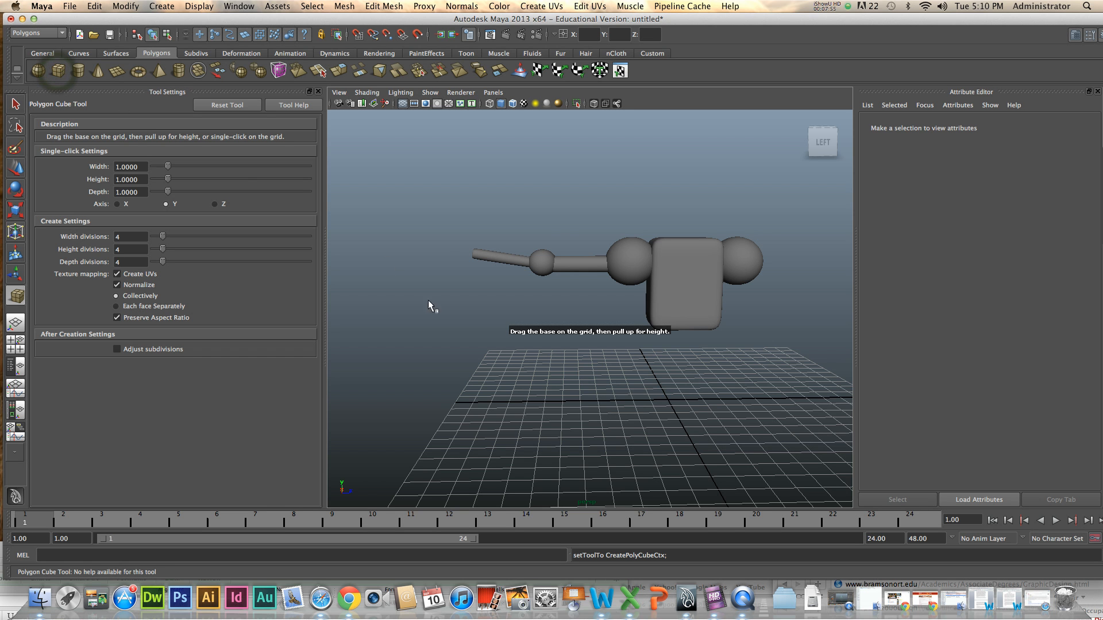
left_click_drag(613, 416, 553, 234, "alt")
left_click_drag(655, 319, 631, 399, "alt")
left_click_drag(611, 339, 463, 253)
left_click_drag(510, 310, 419, 340, "alt")
Turn the hand block to about -95.3 degrees around Y and position it at the forearm's end, about Y 8.39, Z -11.29.
key("e")
left_click_drag(532, 377, 546, 343, "alt")
scroll(546, 343, "up", 4)
middle_click_drag(510, 317, 585, 322, "alt")
left_click_drag(579, 333, 577, 320, "alt")
key("w")
left_click_drag(493, 231, 492, 216)
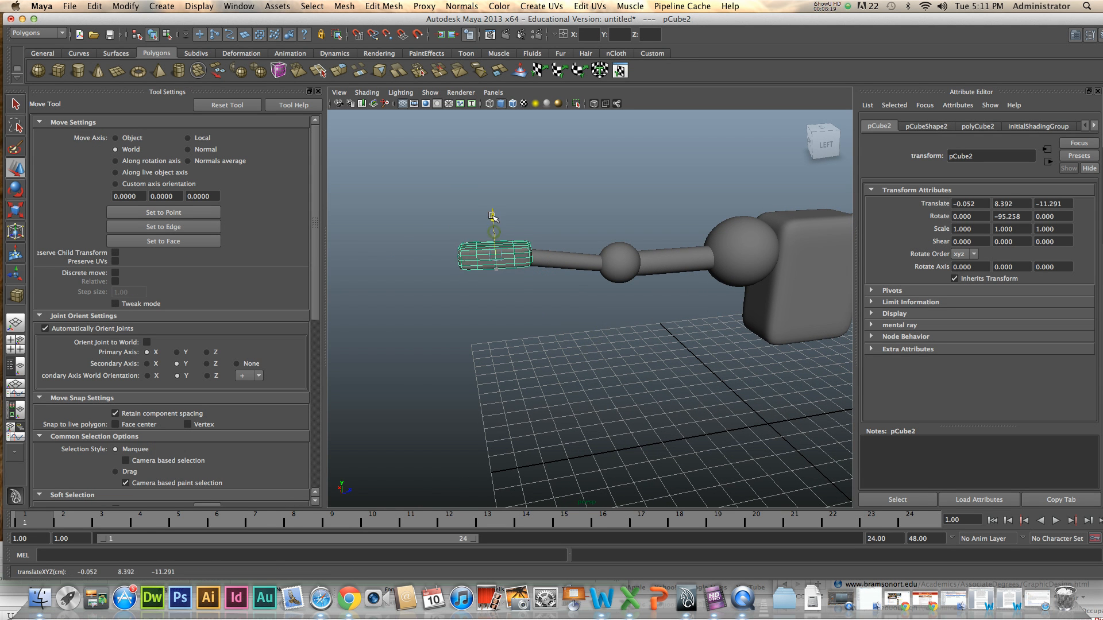
Move the hand block to about 0.19, 8.61, -11.69 and rotate it to about -72.4, -107.7, 73.2 to follow the forearm's slope.
left_click_drag(574, 286, 520, 359, "alt")
left_click_drag(465, 312, 468, 303)
left_click_drag(549, 360, 549, 367, "alt")
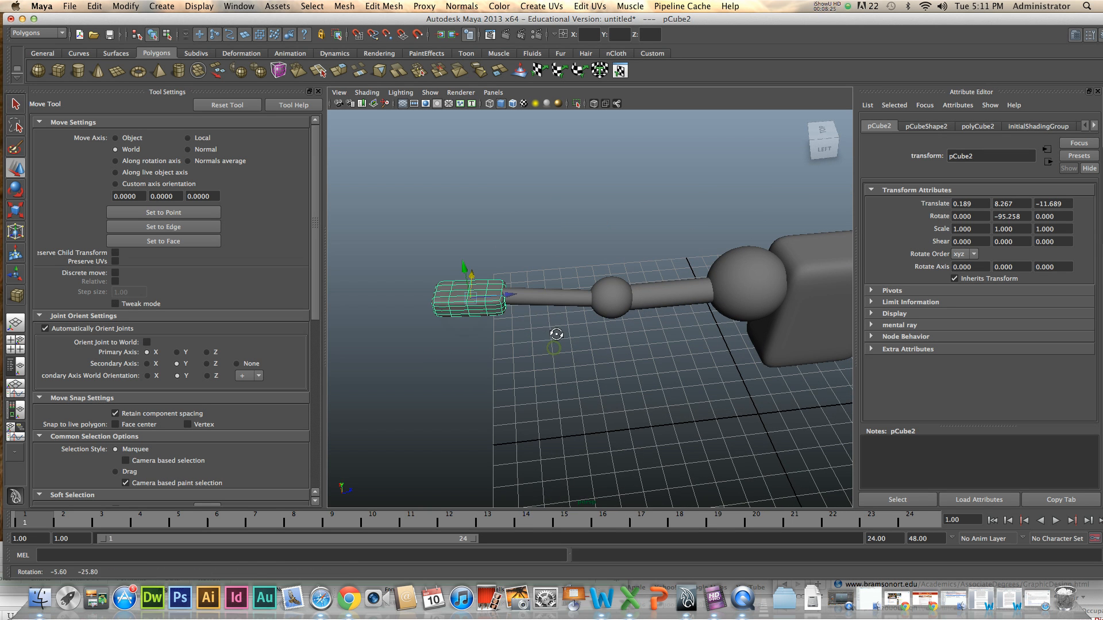
key("e")
mouse_move(480, 264)
left_mouse_down()
mouse_move(496, 263)
mouse_move(462, 259)
left_mouse_up()
key("w")
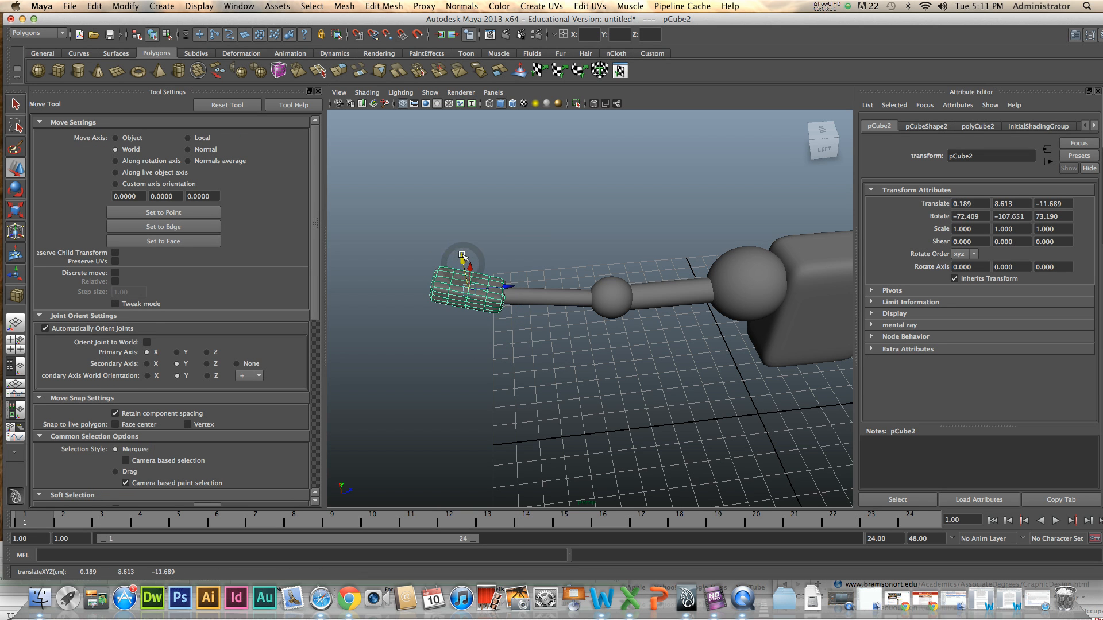
Flatten the hand block to a Y scale of about 0.747 and rotate it to about 7.5 degrees around X.
key("e")
key("r")
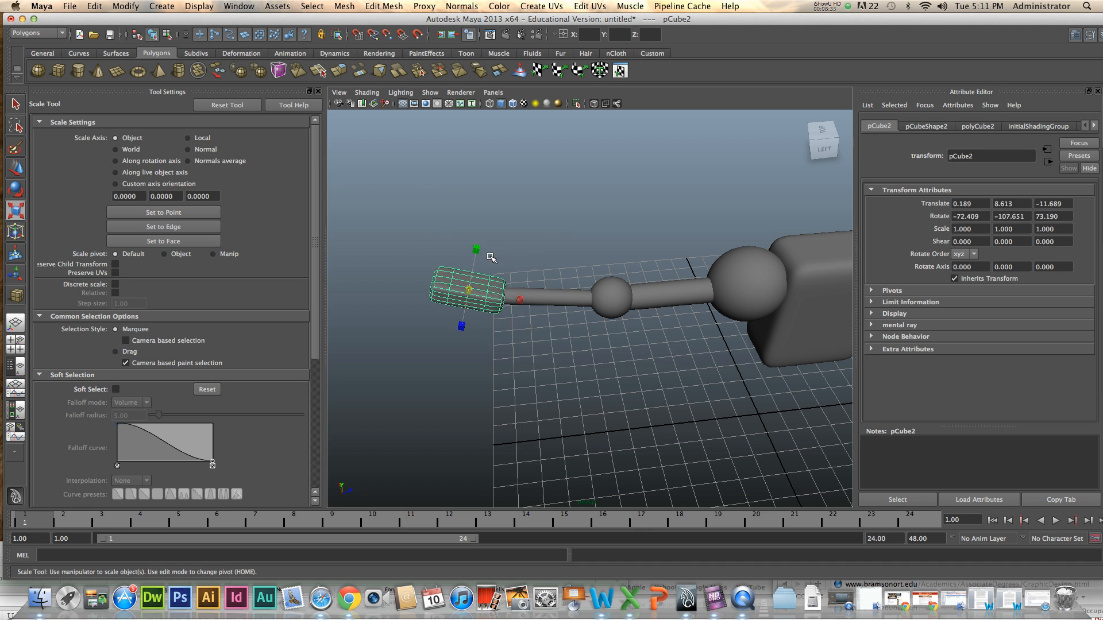
left_click_drag(477, 249, 476, 260)
left_click_drag(576, 350, 575, 316, "alt")
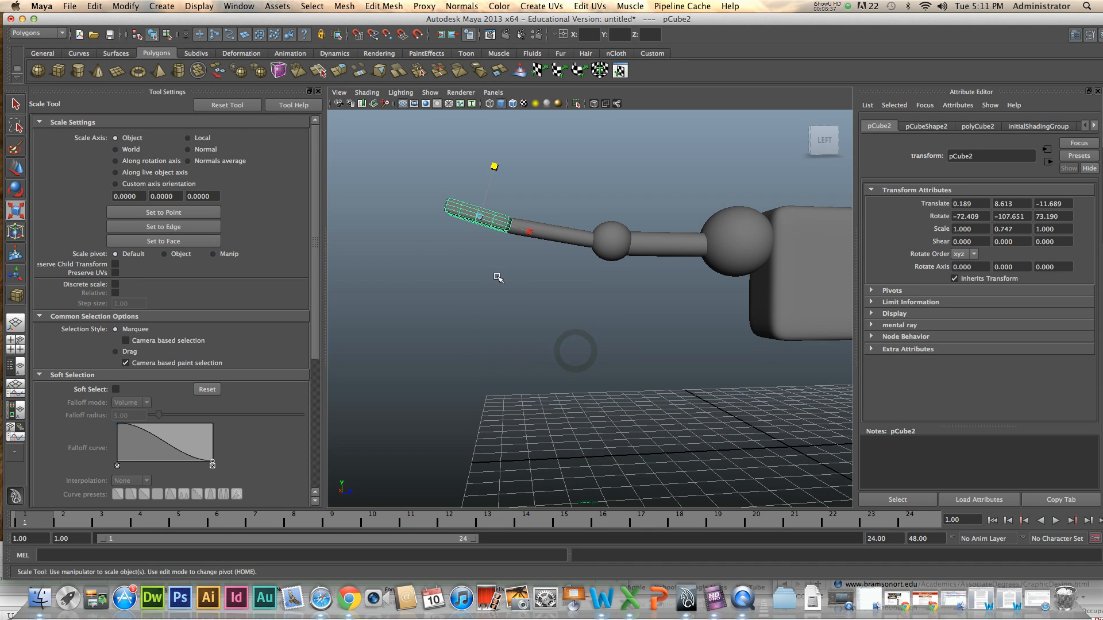
key("e")
left_click_drag(482, 189, 446, 244)
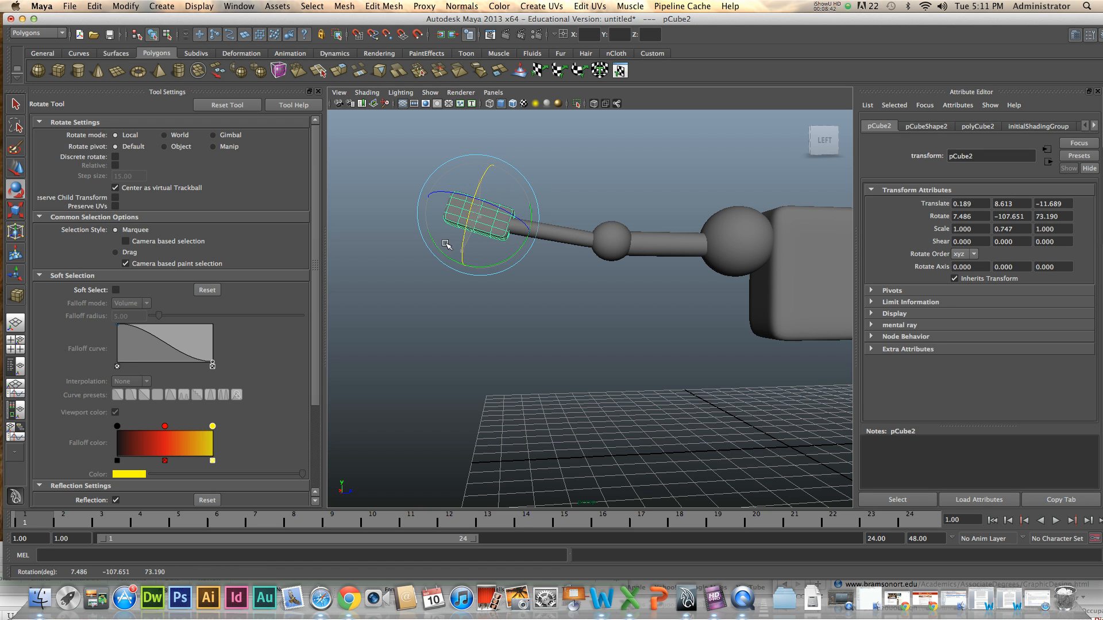
left_click(656, 351)
left_click_drag(697, 389, 615, 395, "alt")
left_click_drag(704, 378, 689, 375, "alt")
scroll(691, 380, "up", 5)
mouse_move(615, 365)
left_mouse_down("alt")
mouse_move(630, 357)
mouse_move(640, 366)
mouse_move(619, 356)
left_mouse_up("alt")
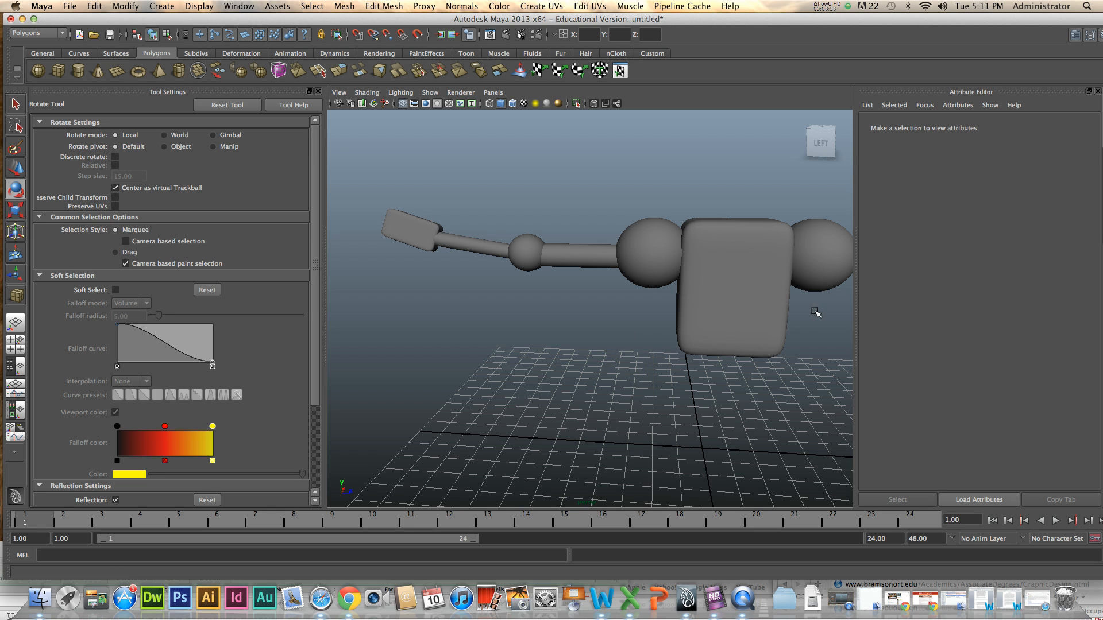
middle_click_drag(812, 310, 562, 267, "alt")
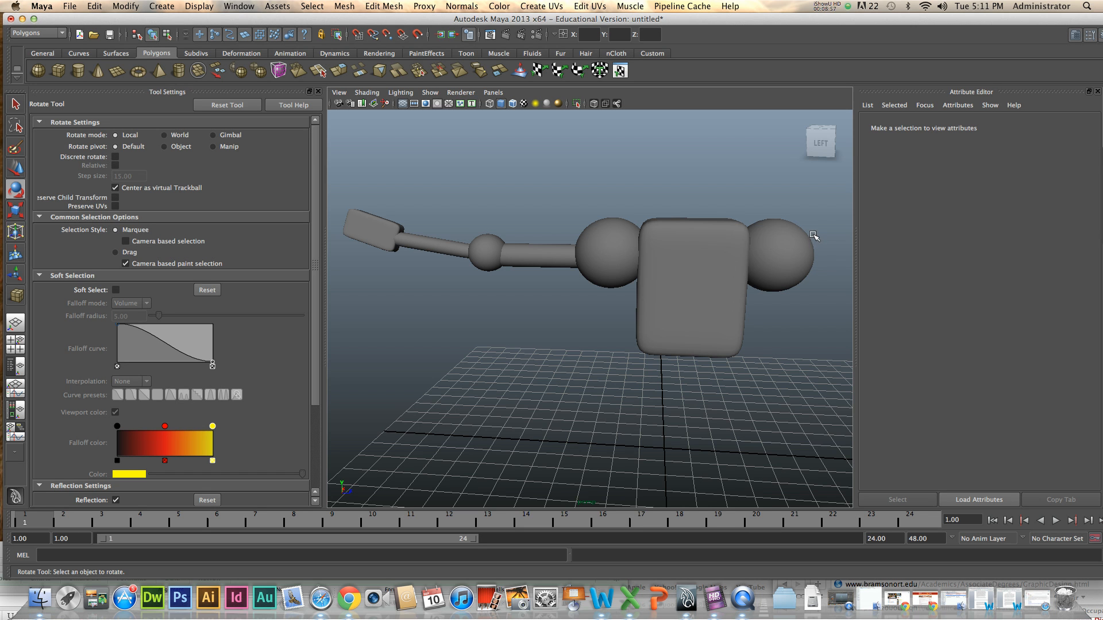
middle_click_drag(604, 337, 709, 380, "alt")
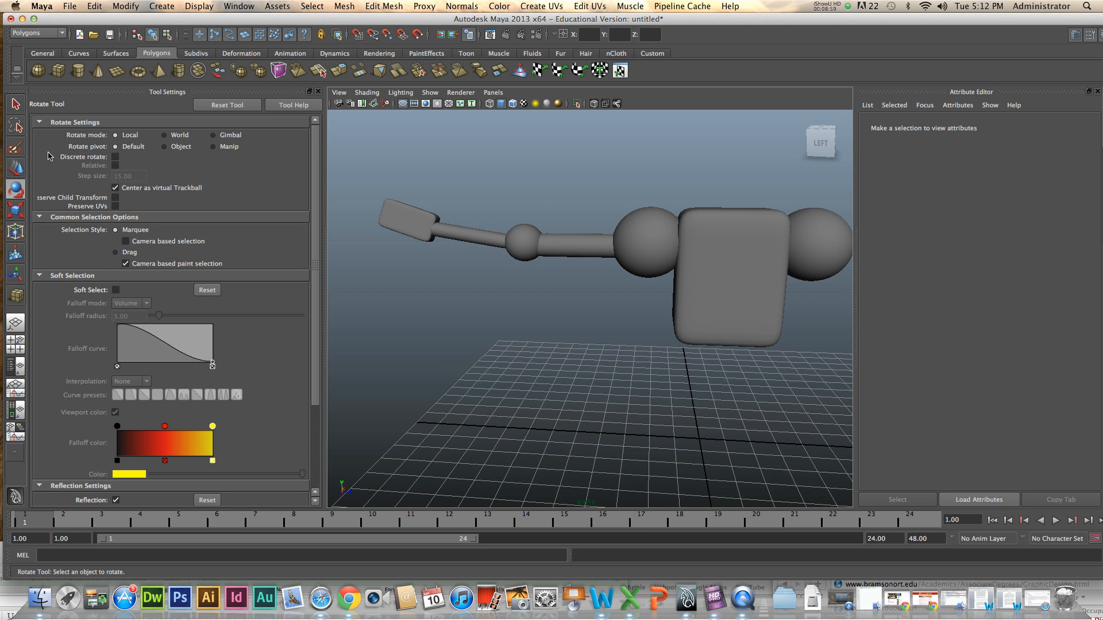
Duplicate the upper arm, elbow sphere, forearm and hand together and move the copies along X to about 3.83 at the hand.
left_click(16, 168)
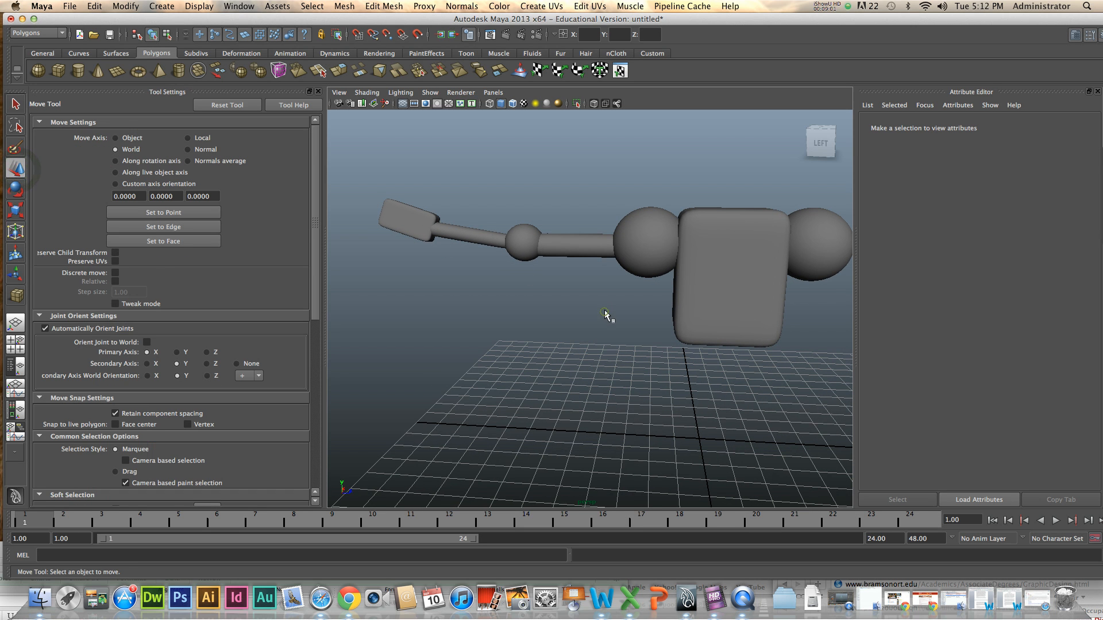
left_click(580, 253)
key("Up")
key("Up")
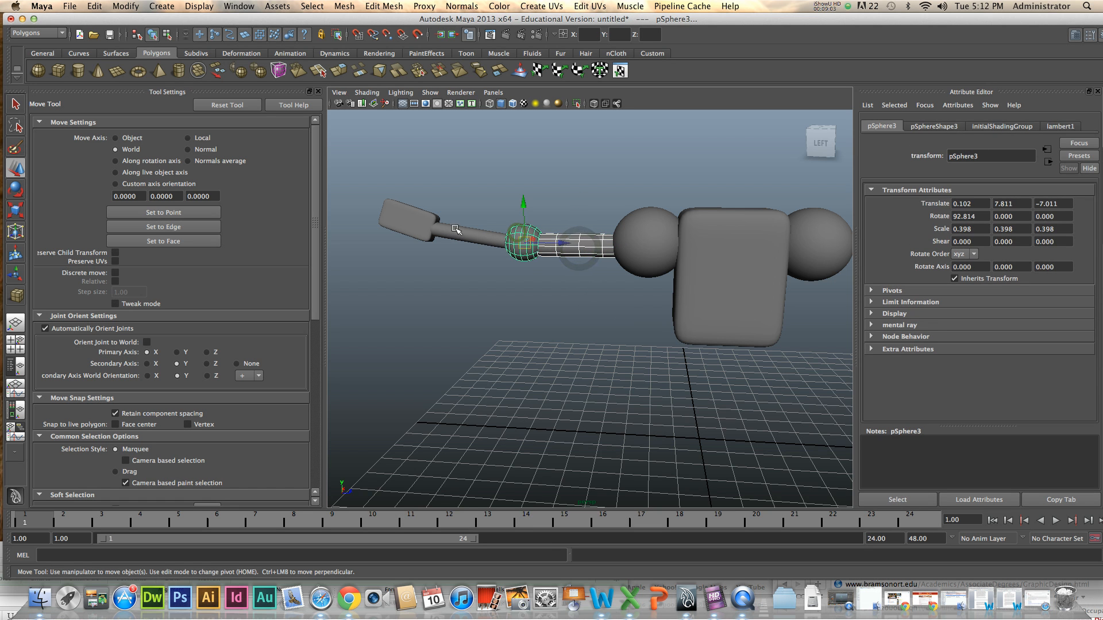
left_click(411, 220)
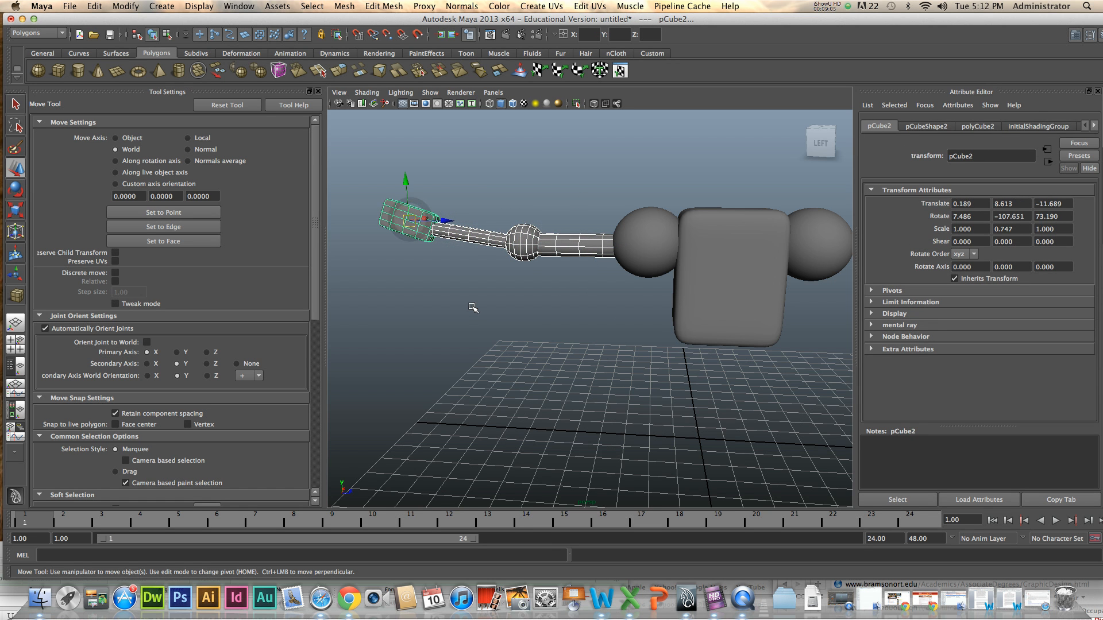
key("ctrl+d")
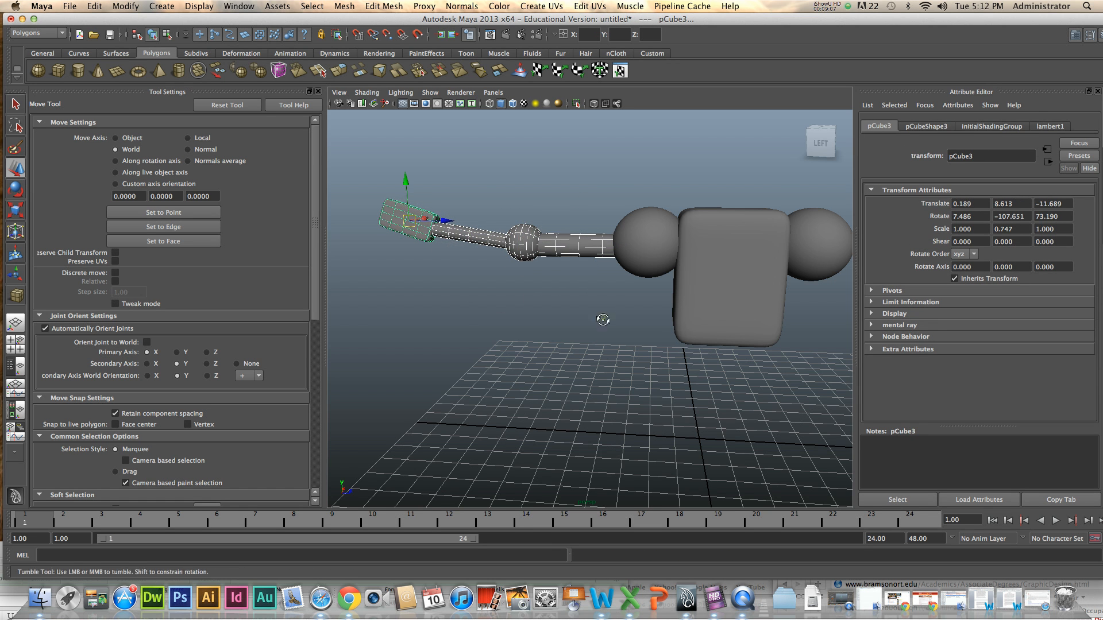
left_click_drag(531, 316, 581, 316, "alt")
left_click_drag(422, 202, 462, 152)
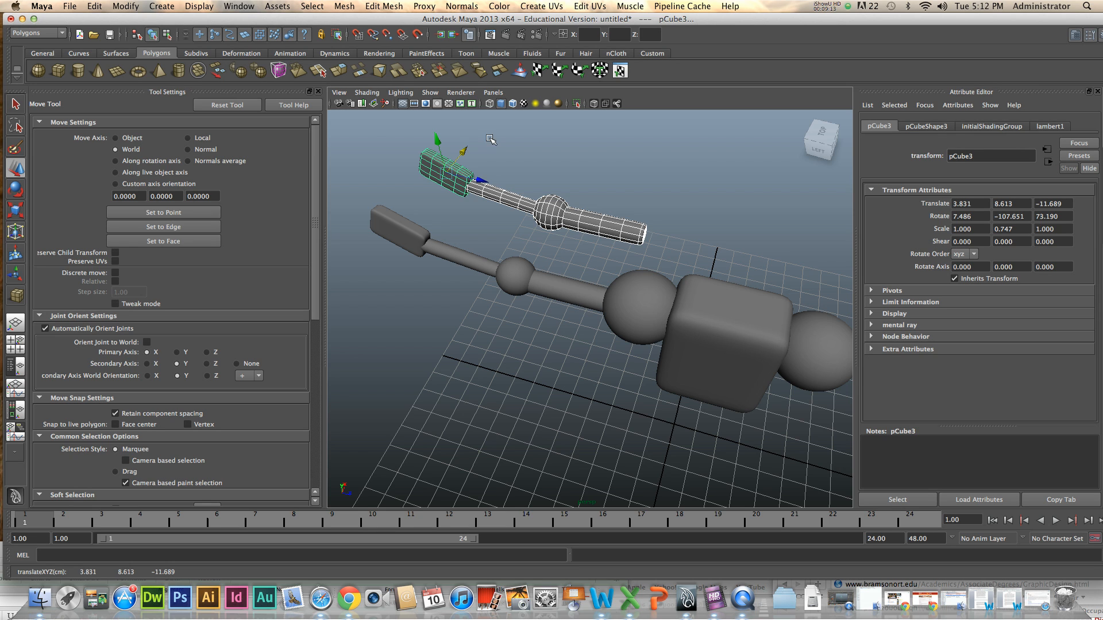
Try to rotate the duplicated arm pieces together and delete the copies.
key("e")
left_click_drag(493, 202, 475, 205)
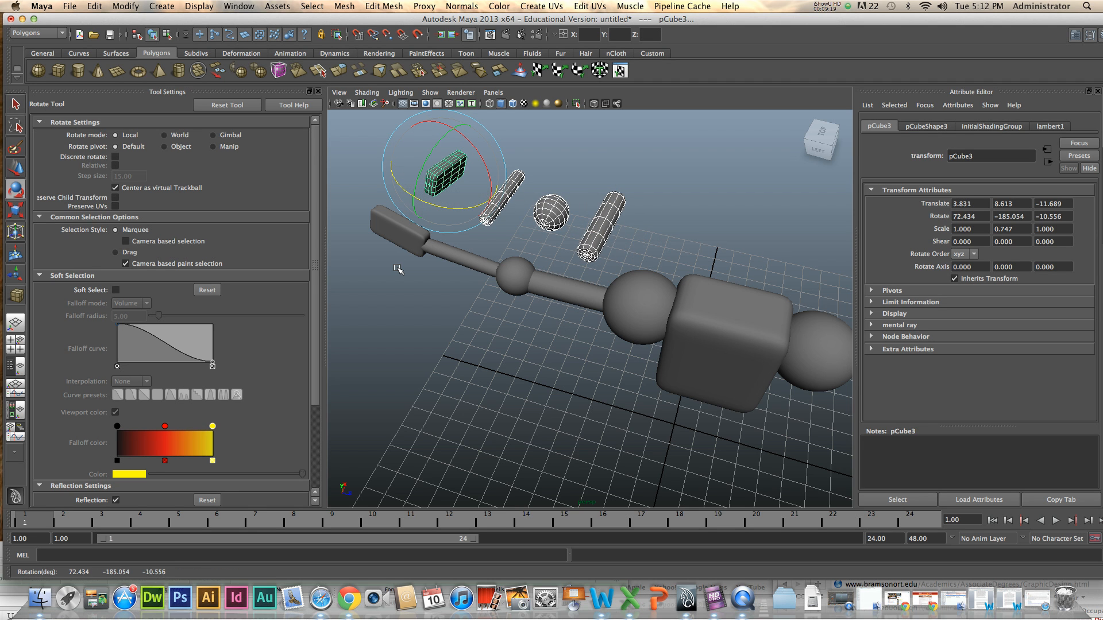
key("Delete")
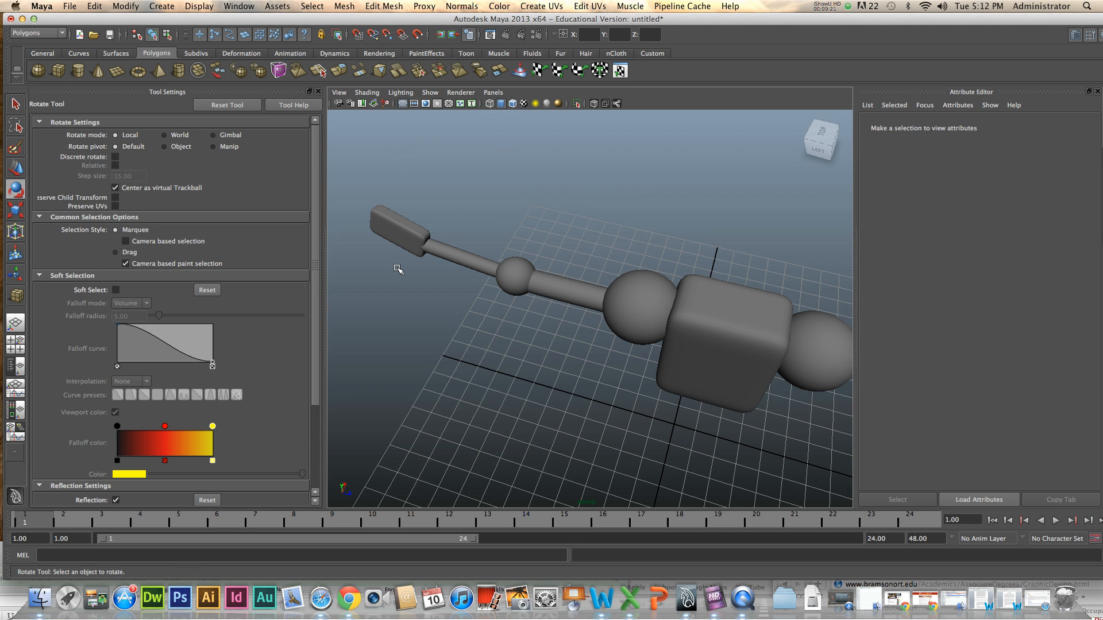
Examine how the arm is built from separate objects by selecting the hand, forearm, elbow, upper arm and shoulder individually.
left_click_drag(668, 362, 675, 333, "alt")
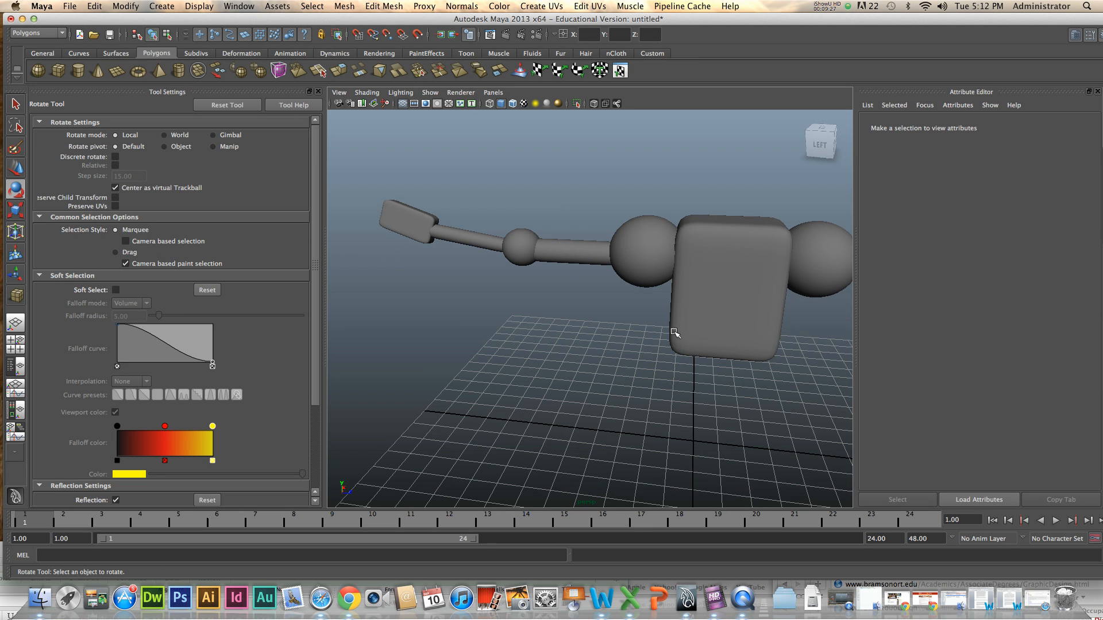
left_click_drag(672, 334, 647, 294, "alt")
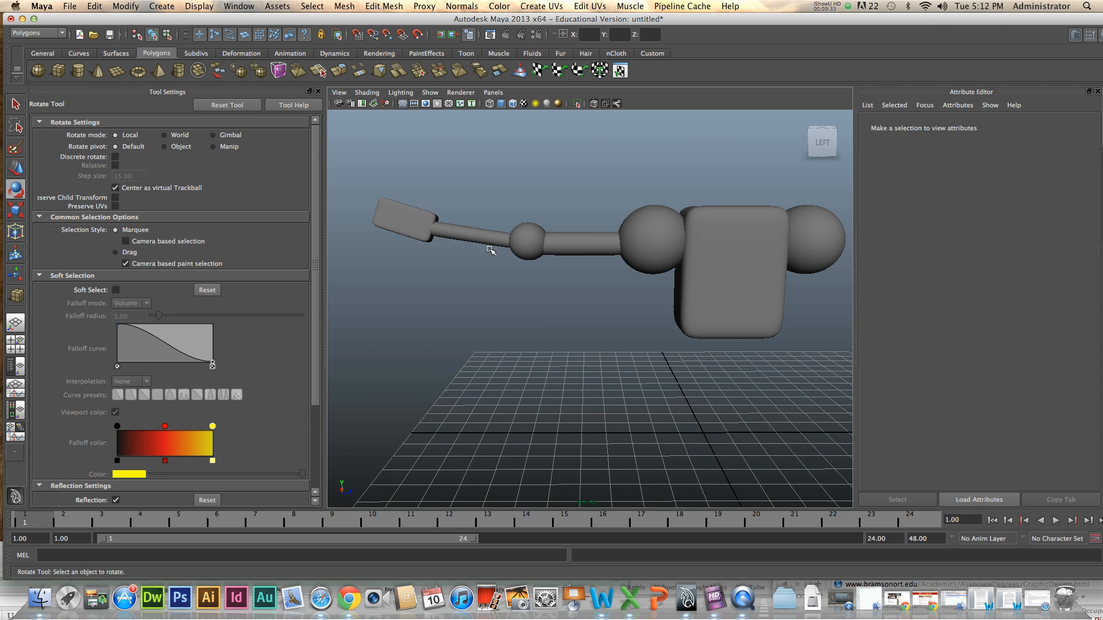
left_click(397, 219)
left_click(490, 237)
left_click(550, 295)
left_click(526, 238)
left_click(436, 233)
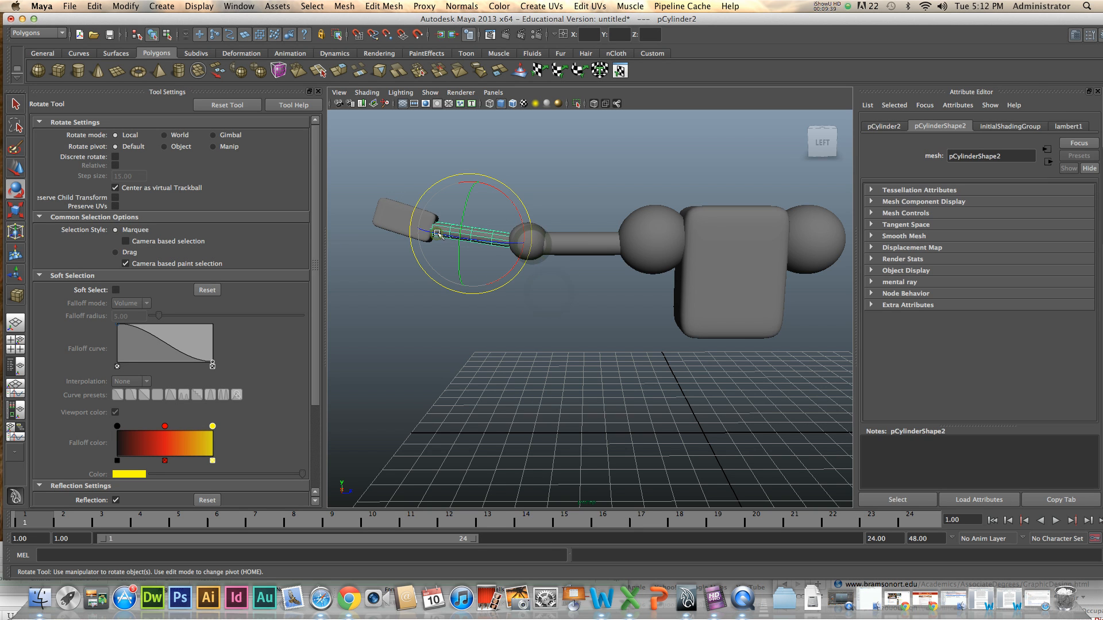
left_click(527, 238)
left_click(562, 317)
left_click(535, 237)
left_click(611, 245)
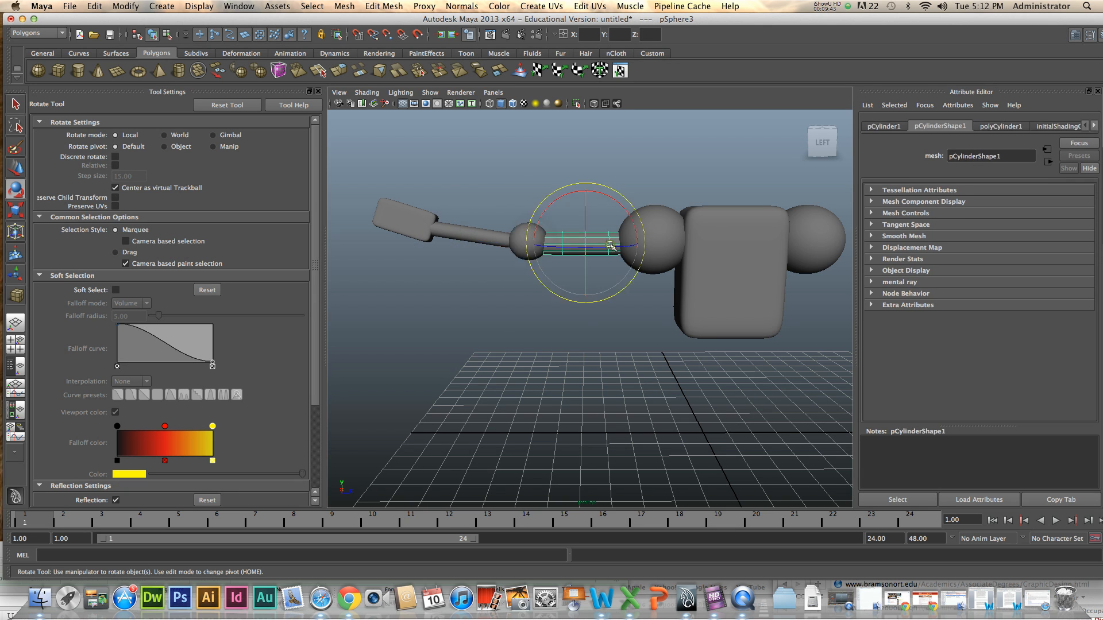
left_click(672, 233)
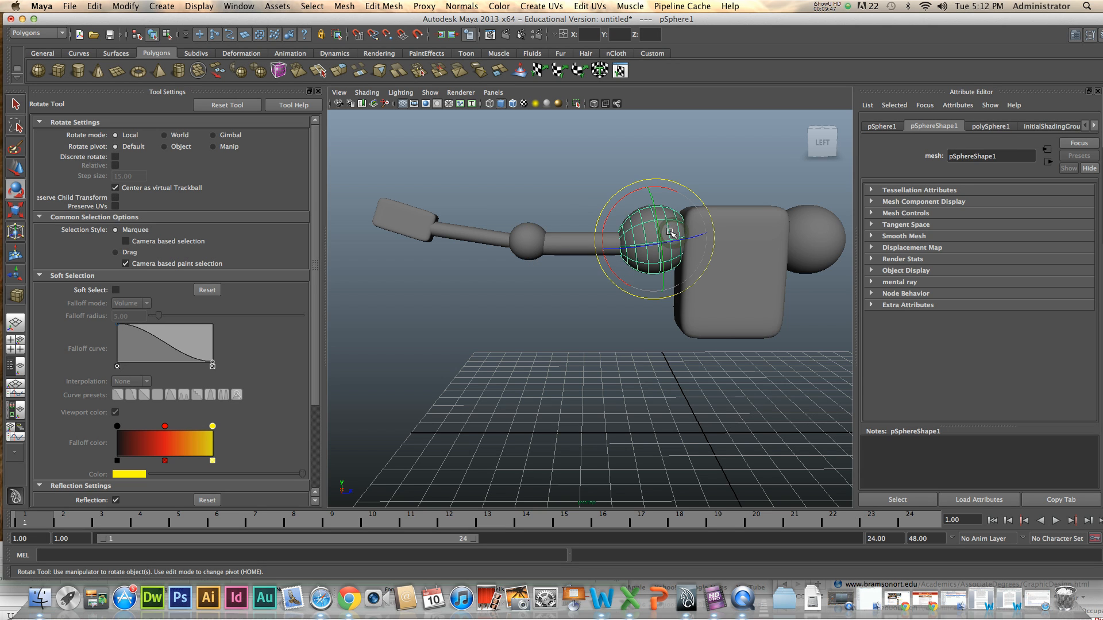
left_click(23, 170)
left_click_drag(585, 326, 585, 326, "alt")
left_click(486, 313)
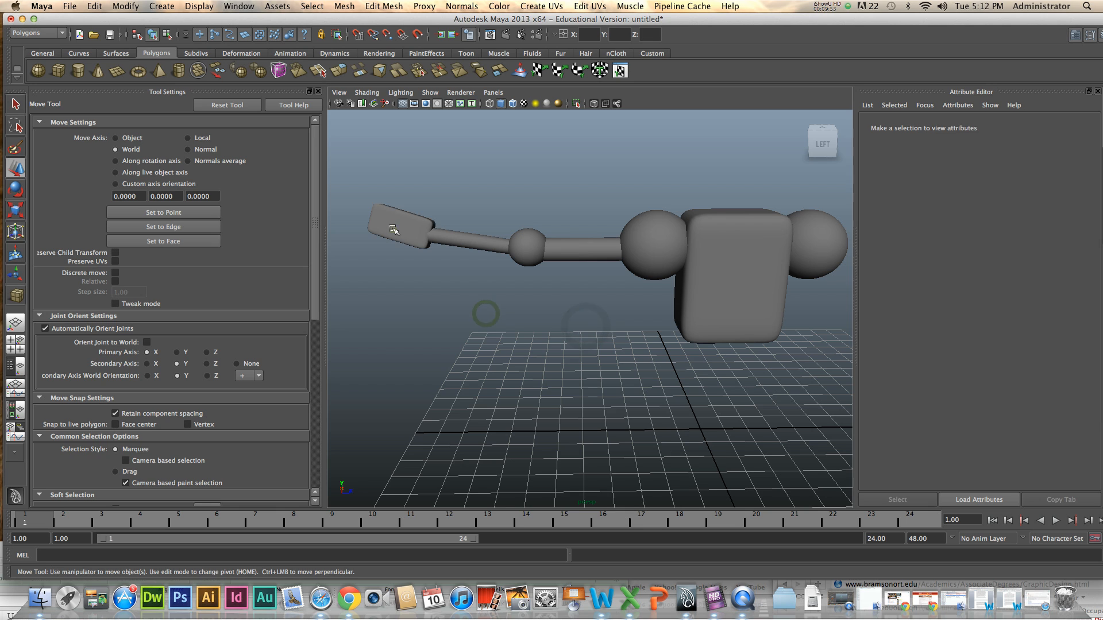
Parent the hand block to the forearm cylinder and select the forearm to check the link.
left_click(393, 230)
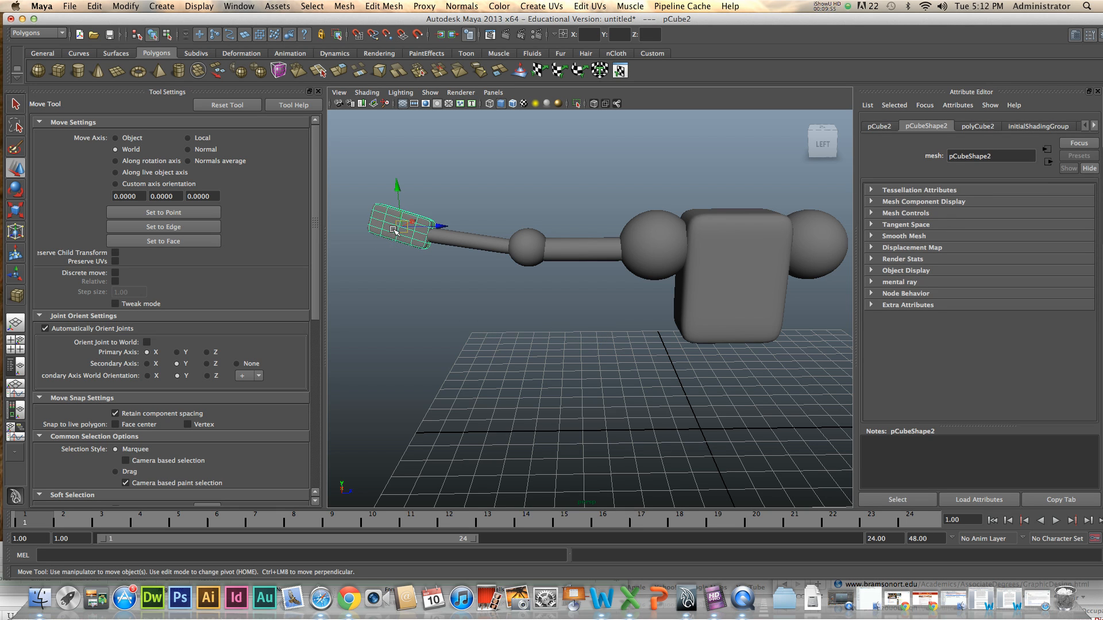
left_click(459, 240)
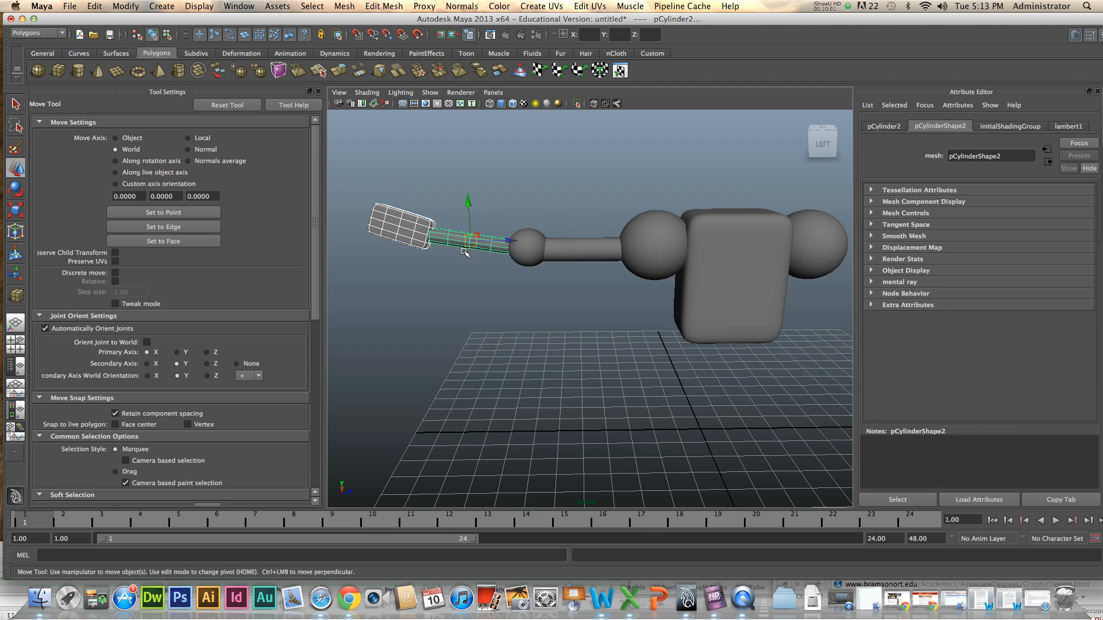
key("Down")
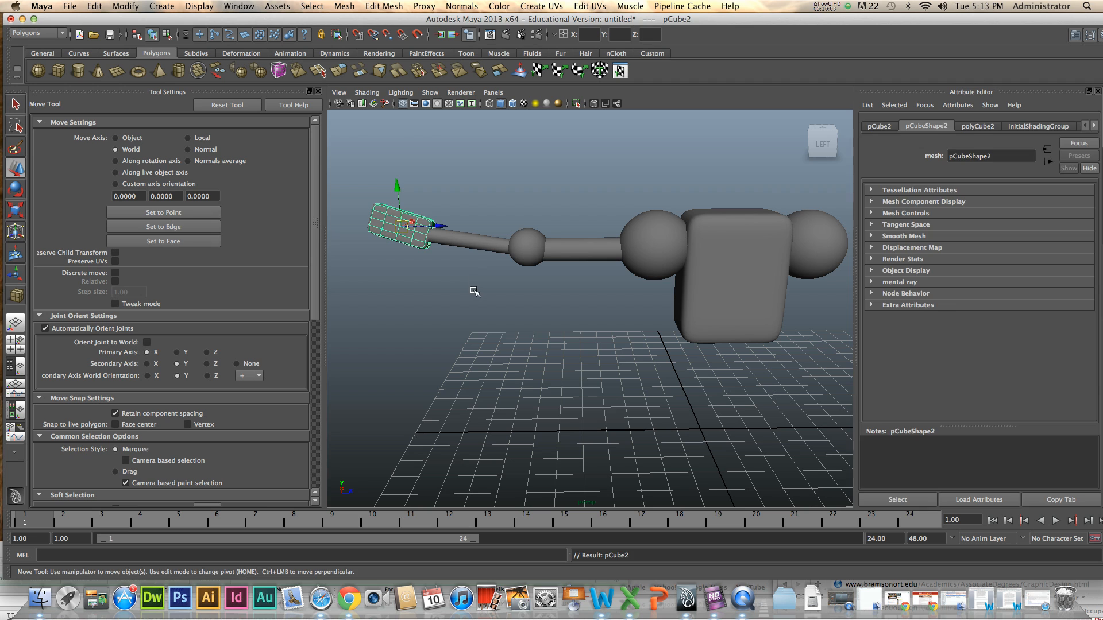
left_click(474, 291)
left_click(483, 246)
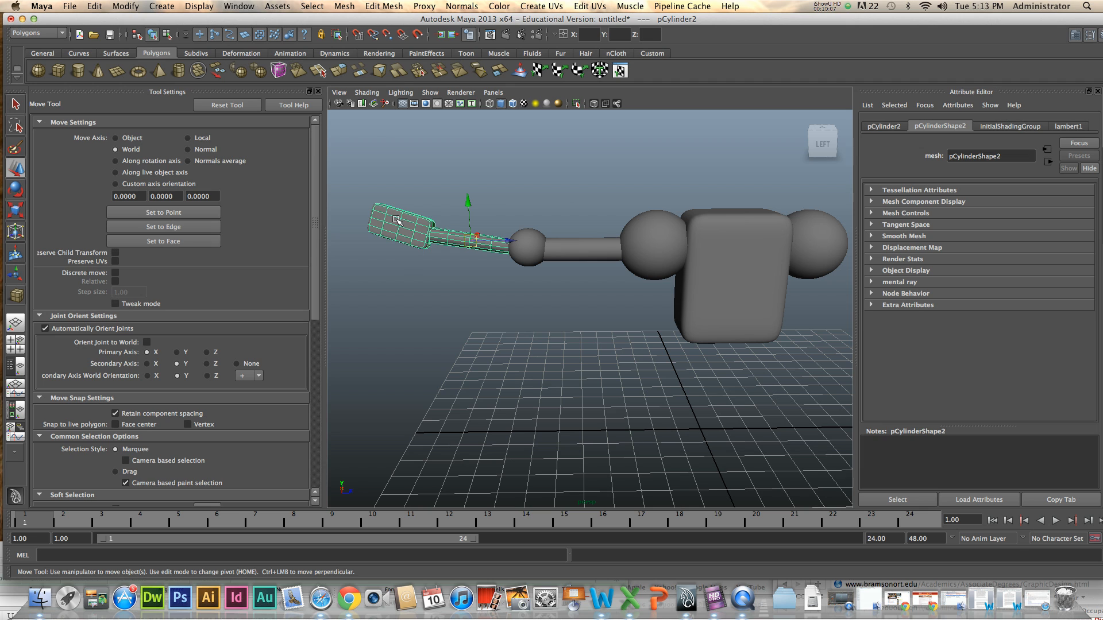
Parent the forearm cylinder to the elbow sphere and select the elbow to check the link.
left_click(546, 313)
left_click(485, 239)
left_click(530, 256)
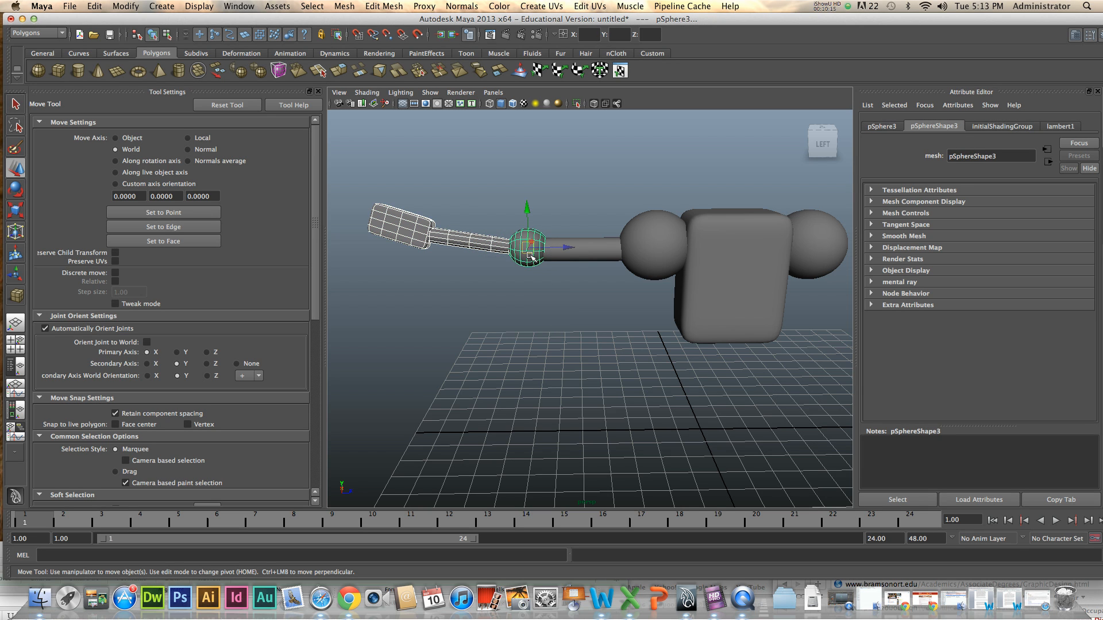
key("p")
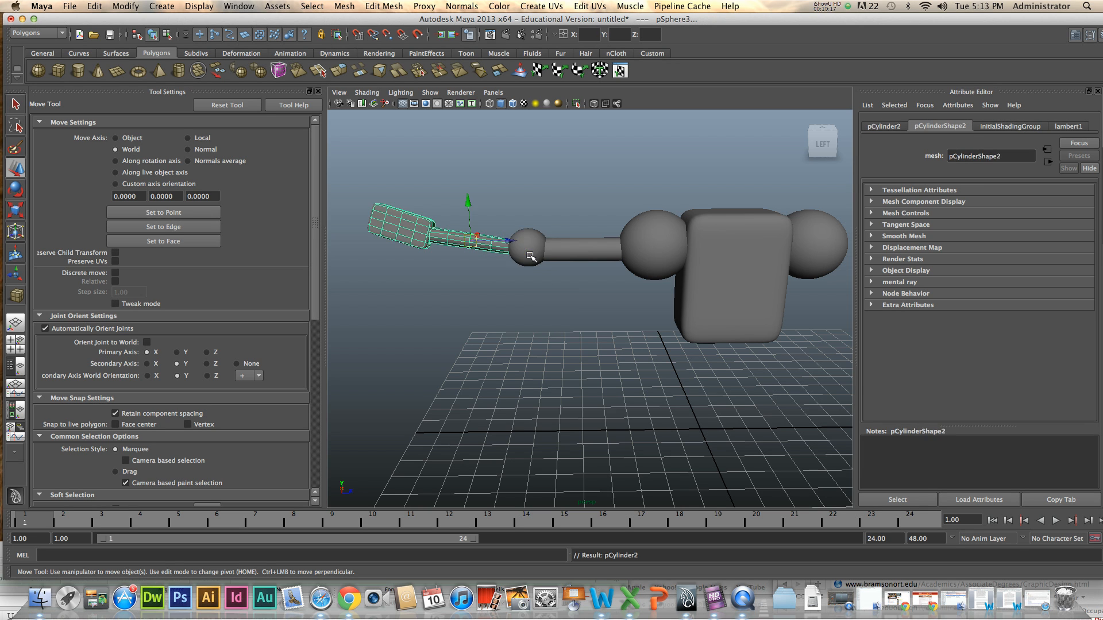
left_click(527, 254)
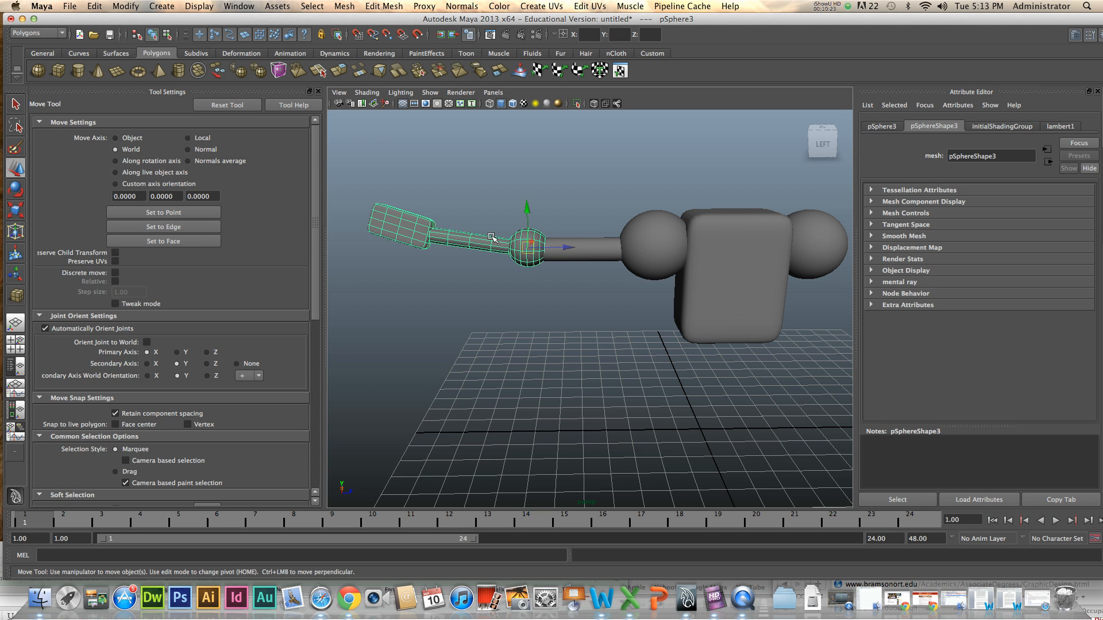
Parent the elbow sphere to the upper arm cylinder and check the link.
left_click(532, 284)
left_click(529, 245)
left_click(602, 248)
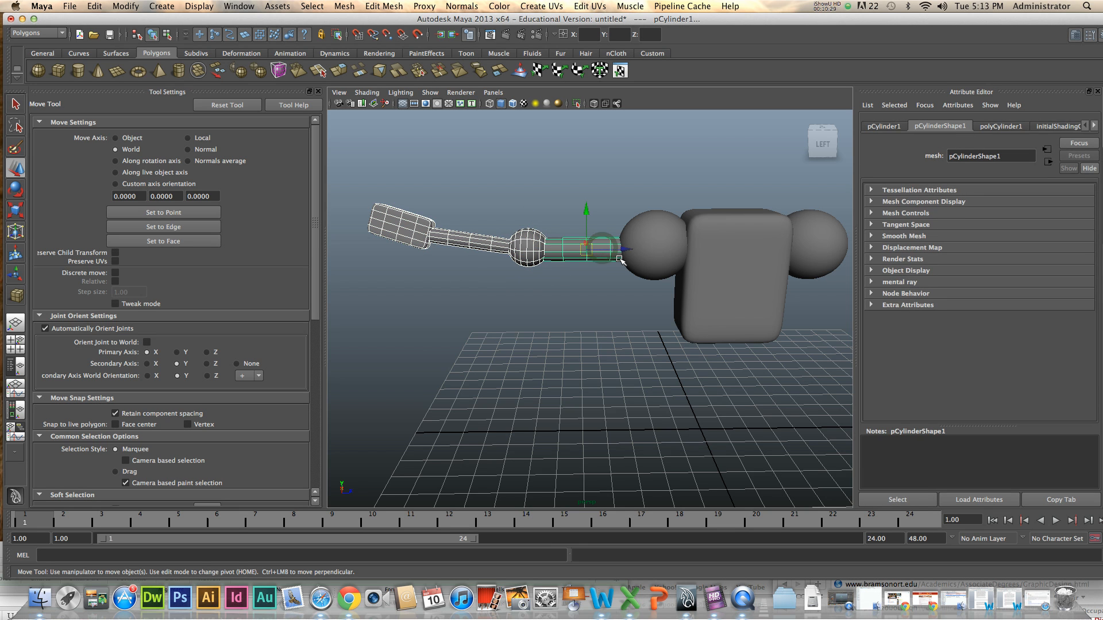
key("p")
left_click(602, 252)
left_click(610, 302)
Parent the upper arm cylinder to the adjoining shoulder sphere and select the shoulder to check the whole chain.
left_click(605, 255)
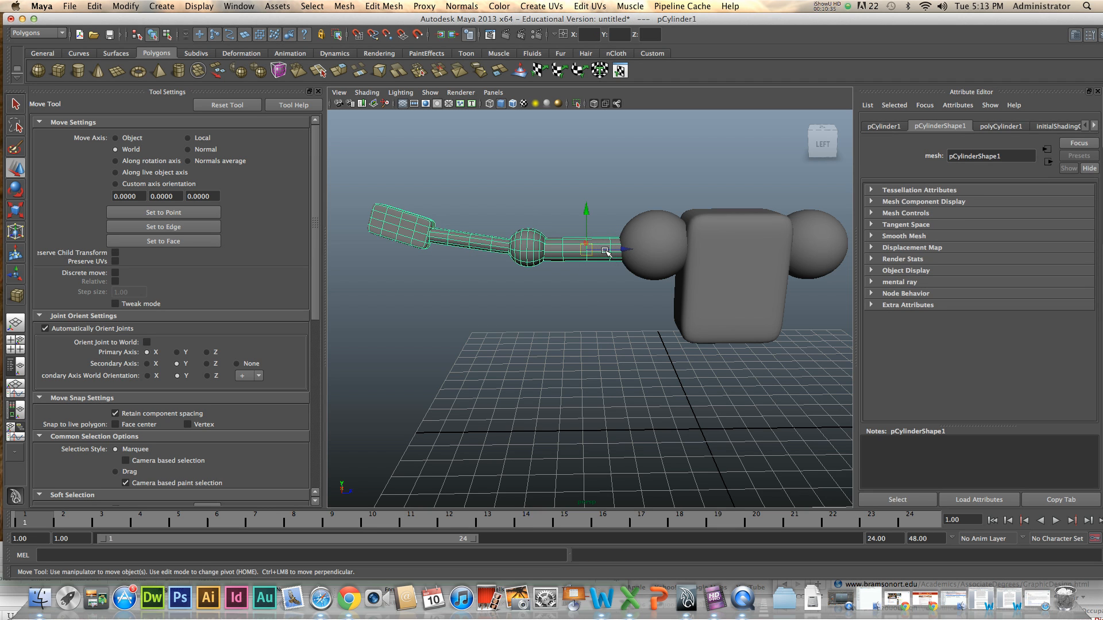
left_click(656, 231, "shift")
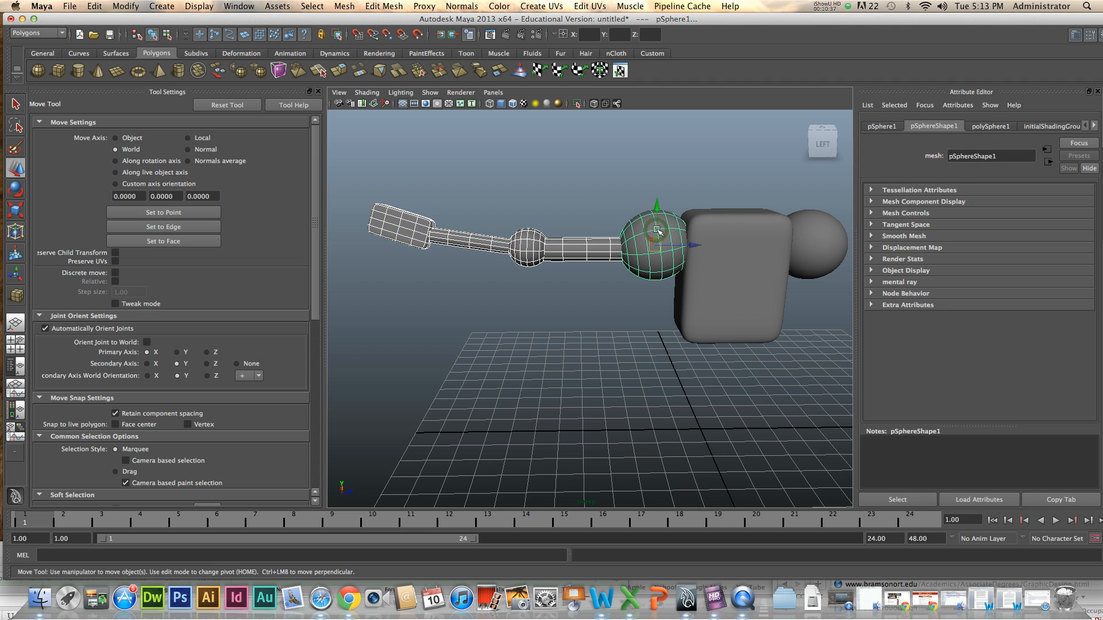
key("p")
left_click(656, 231)
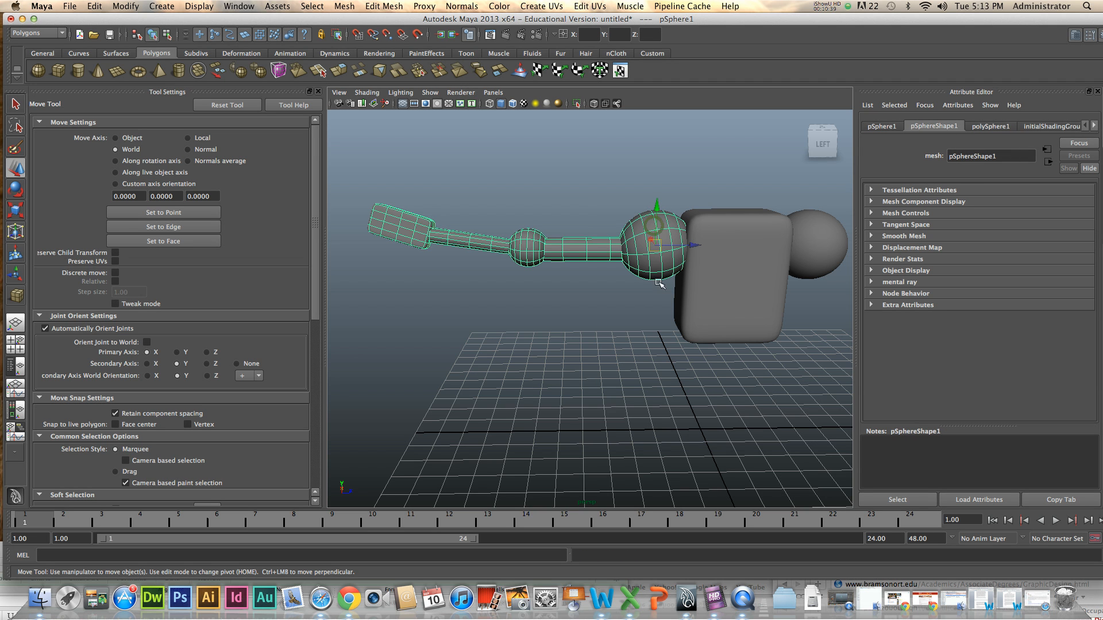
Test the linked arm by rotating it from the shoulder sphere, undo the rotation and deselect the arm.
middle_click_drag(623, 409, 613, 411, "alt")
scroll(613, 411, "down", 2)
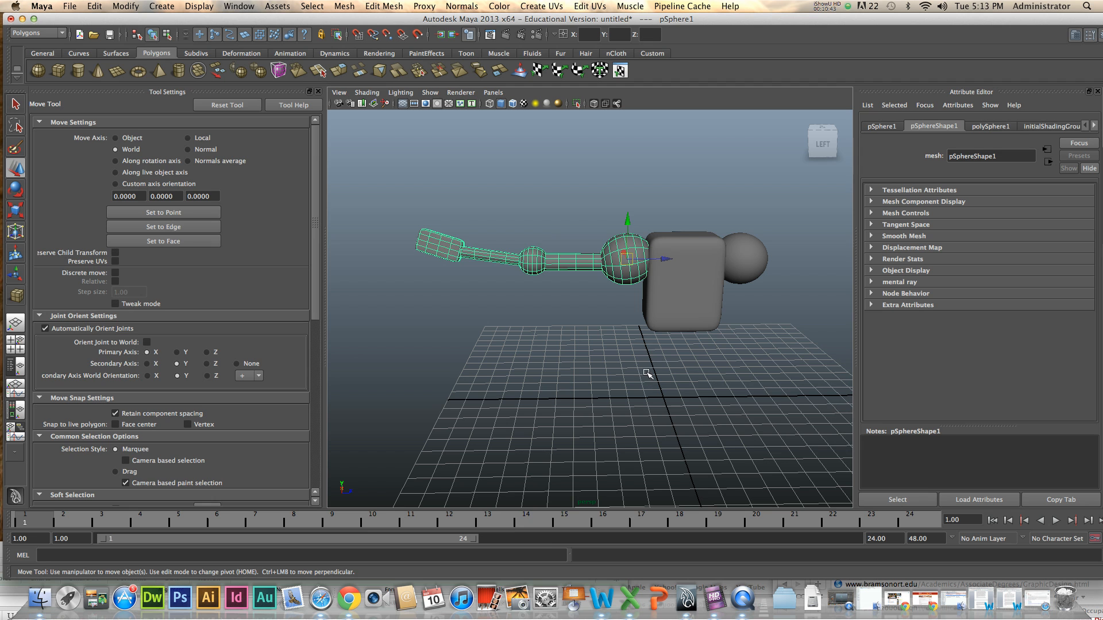
key("e")
mouse_move(634, 210)
left_mouse_down()
mouse_move(622, 211)
mouse_move(645, 216)
left_mouse_up()
key("super+z")
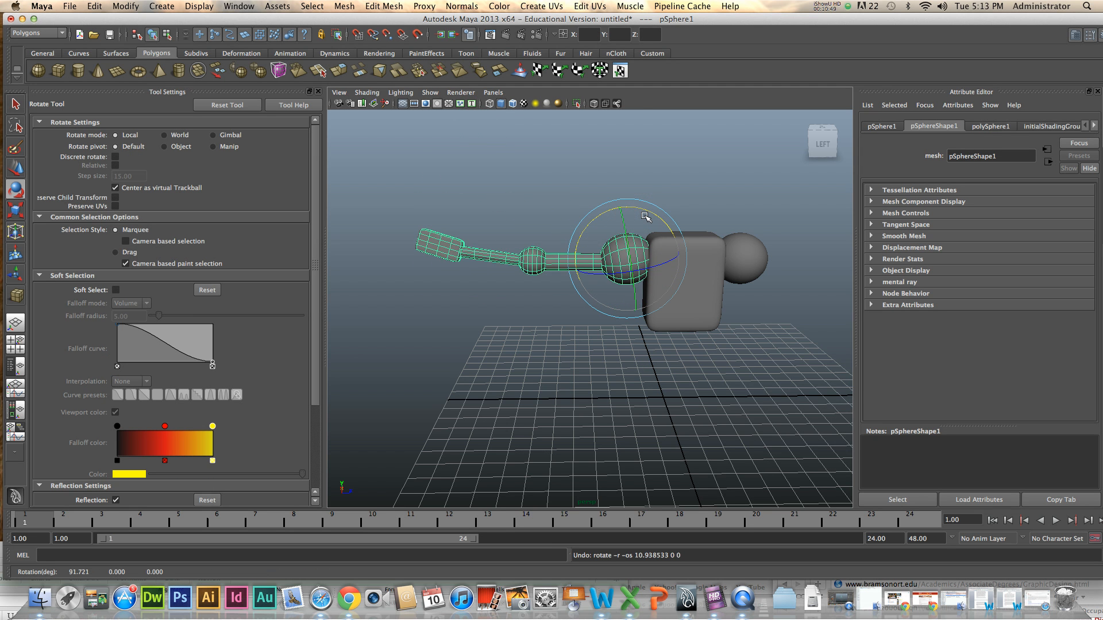
left_click(652, 352)
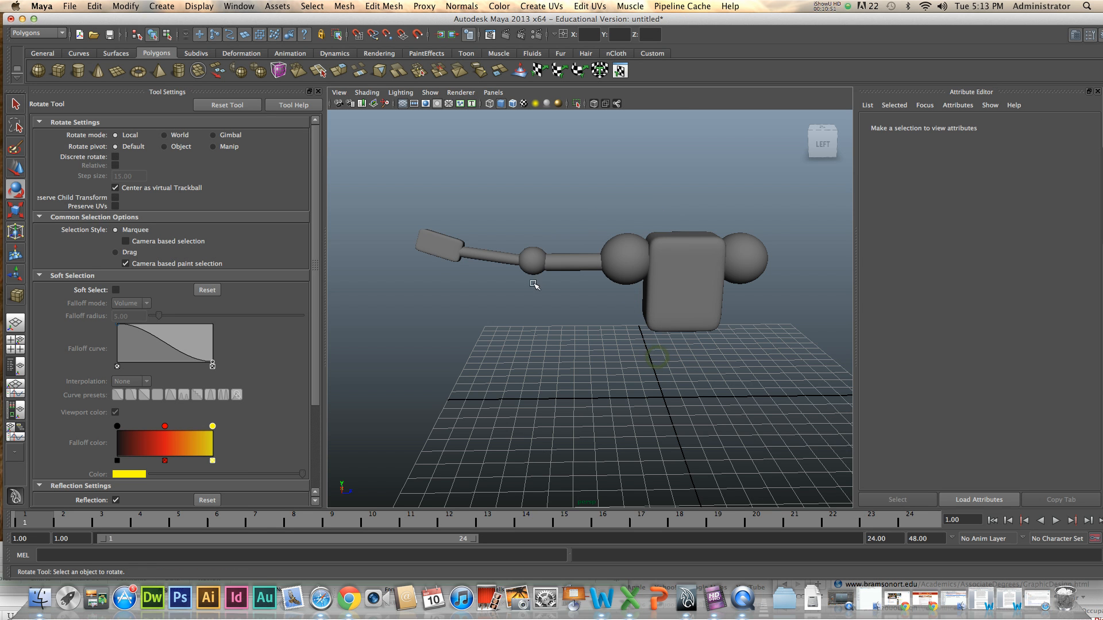
Open the Hypergraph Hierarchy, place it clear of the arm and select the pSphere1 node.
mouse_move(553, 298)
left_mouse_down("alt")
mouse_move(546, 352)
mouse_move(547, 299)
left_mouse_up("alt")
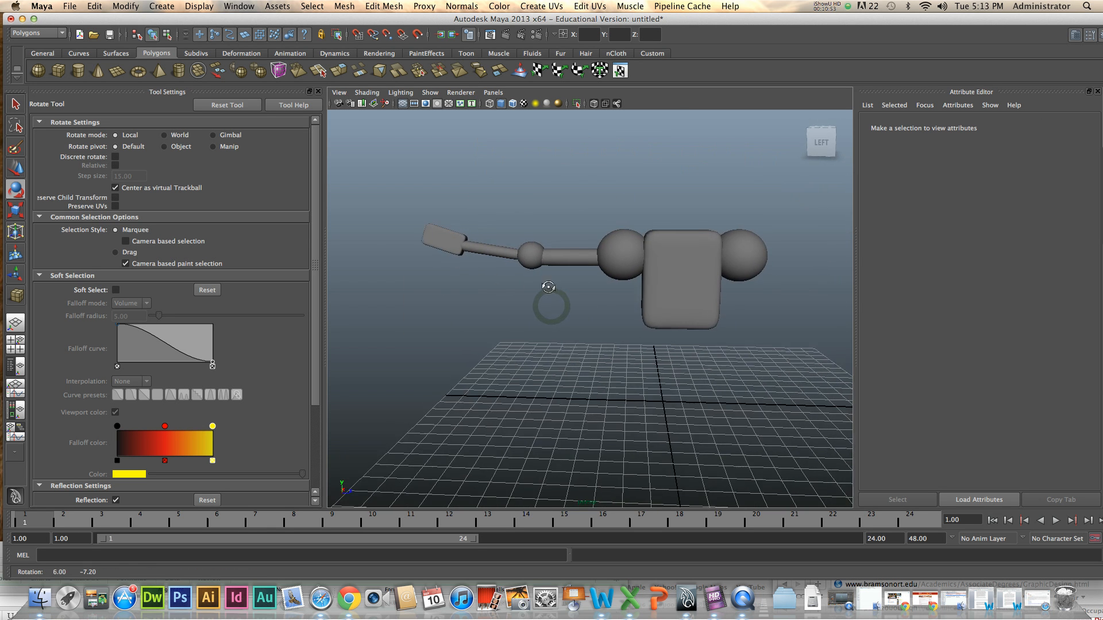
left_click(239, 7)
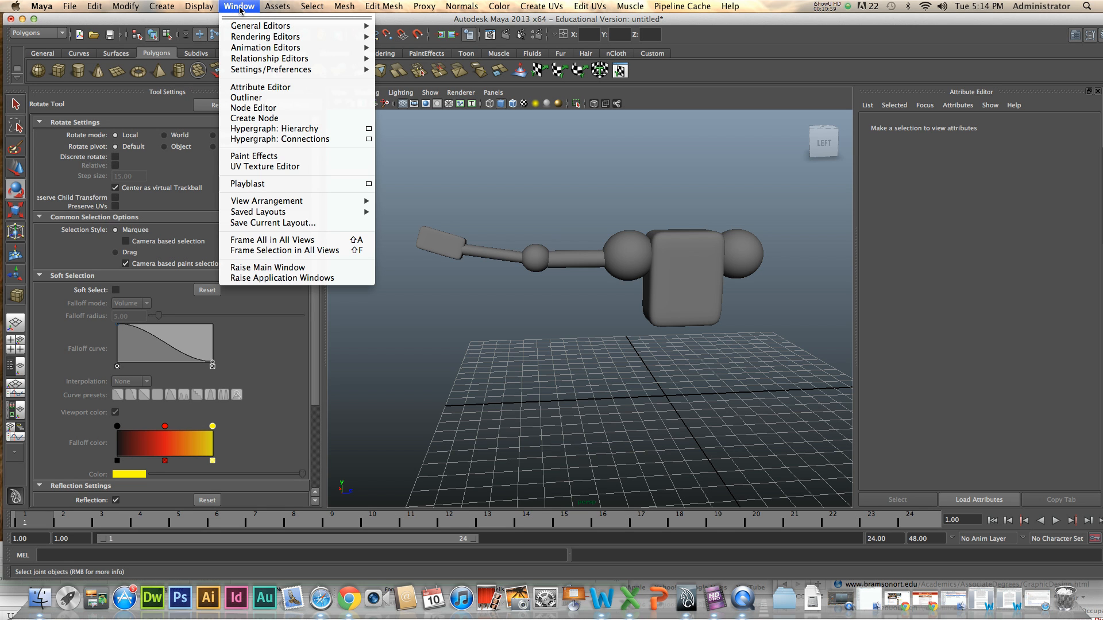
left_click(262, 131)
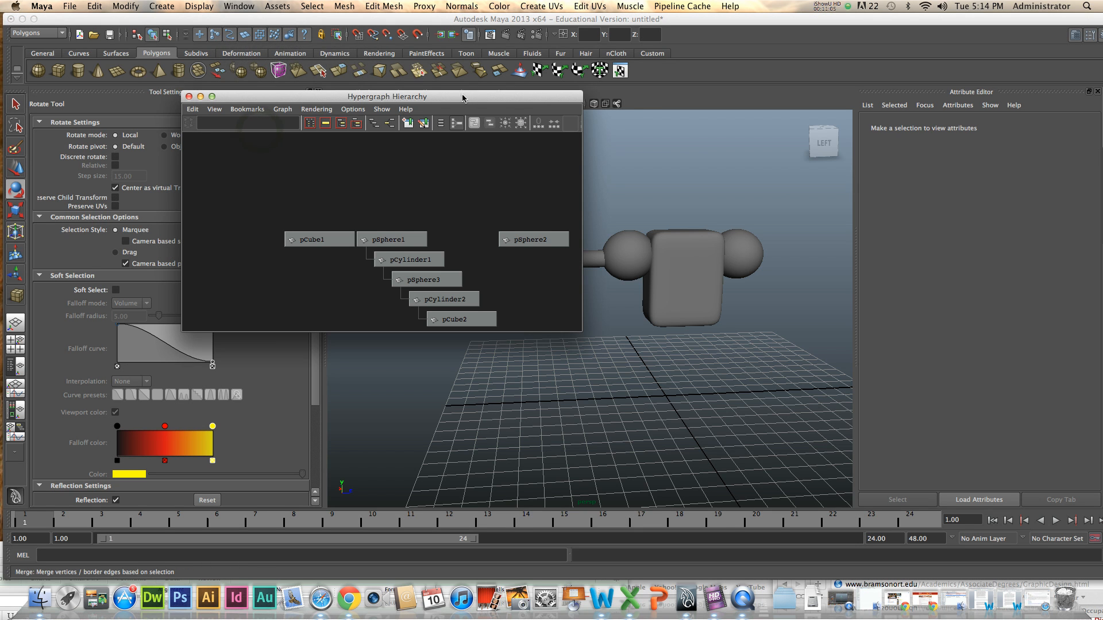
left_click_drag(463, 98, 334, 47)
scroll(341, 153, "down", 1)
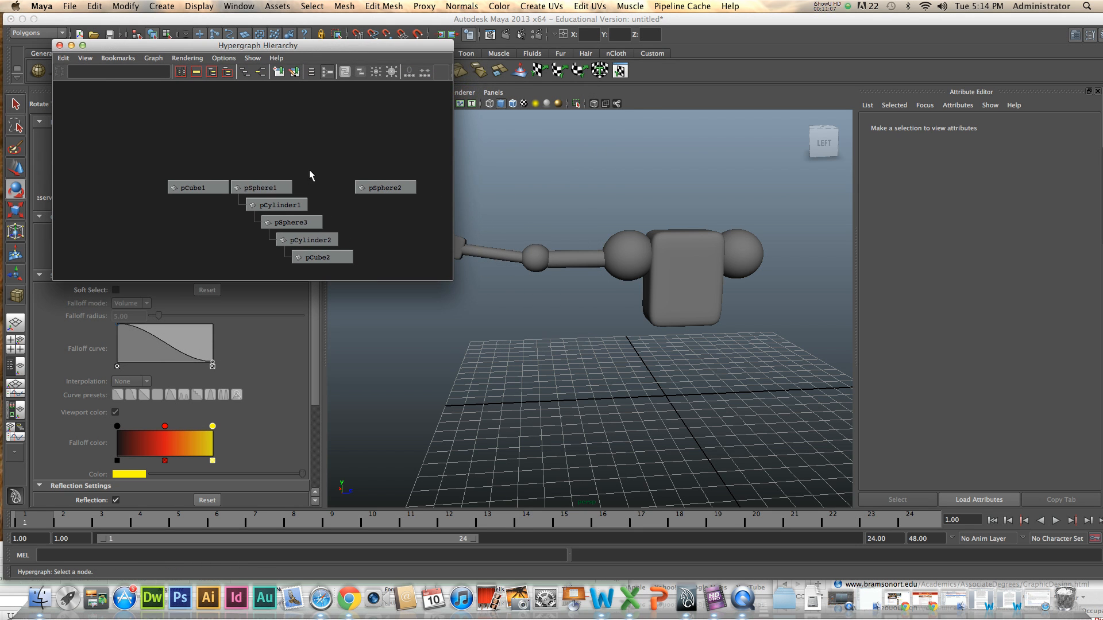
left_click(257, 188)
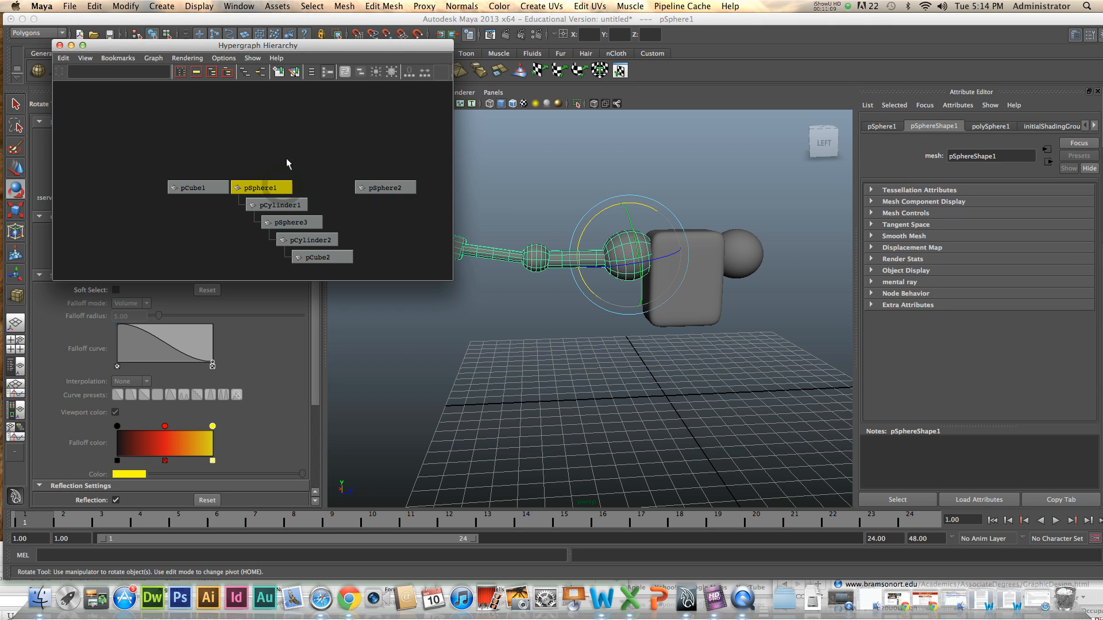
left_click_drag(369, 45, 310, 41)
Examine the arm hierarchy by collapsing and expanding the nodes from pSphere1 down to pCylinder2.
double_click(205, 185)
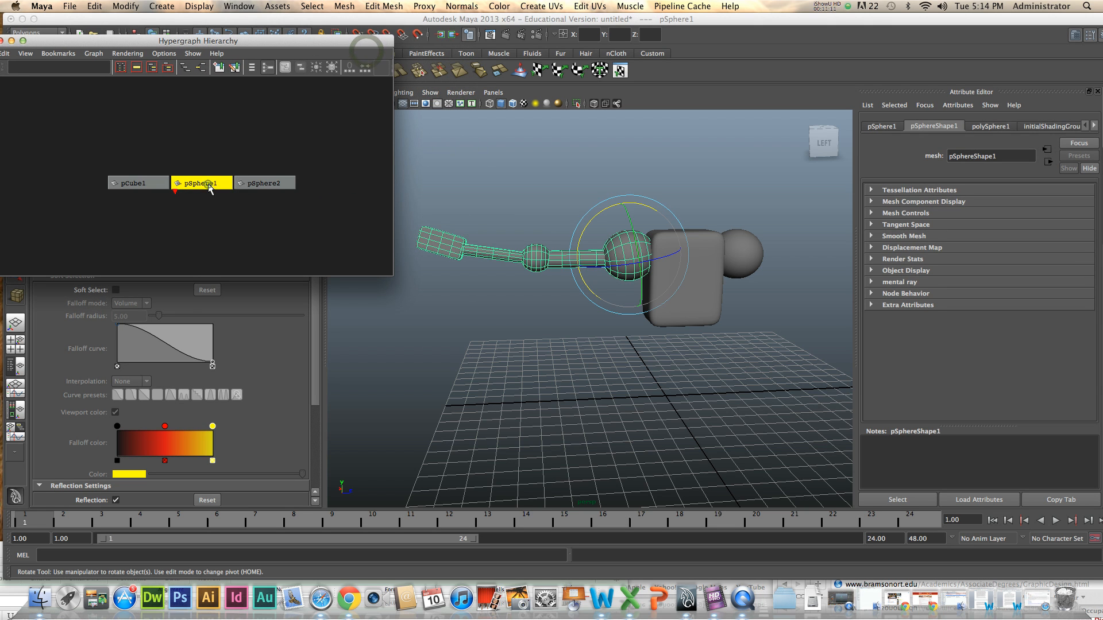
double_click(205, 185)
double_click(205, 185)
double_click(208, 186)
double_click(220, 200)
double_click(224, 217)
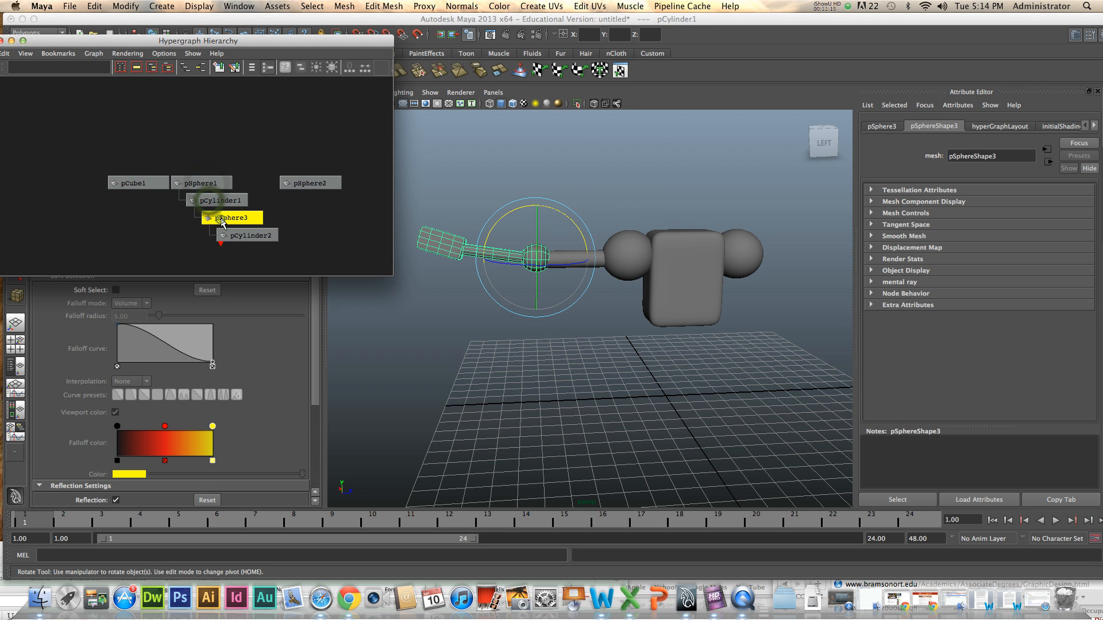
double_click(244, 235)
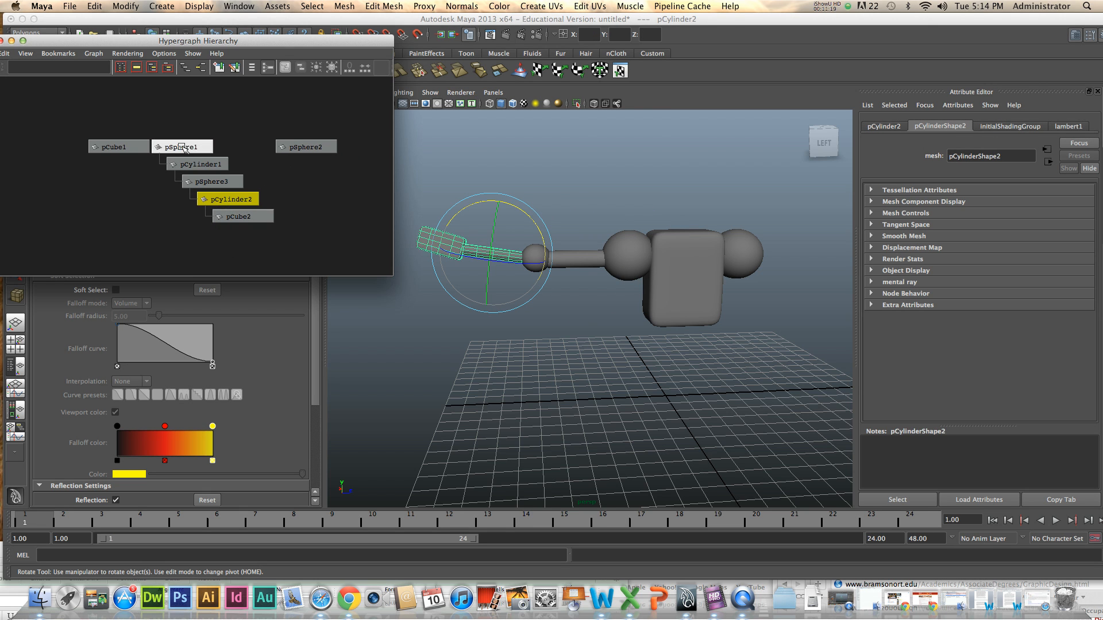
Rename the pSphere1 node as L_Arm_topSphere.
left_click(185, 149)
right_click(191, 147)
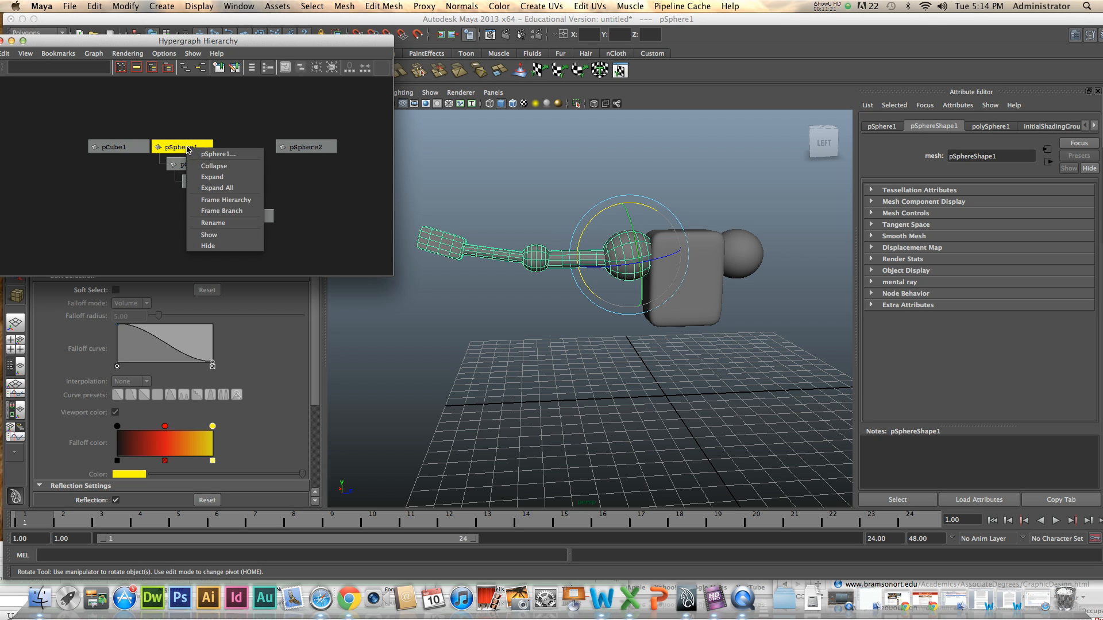
left_click(217, 224)
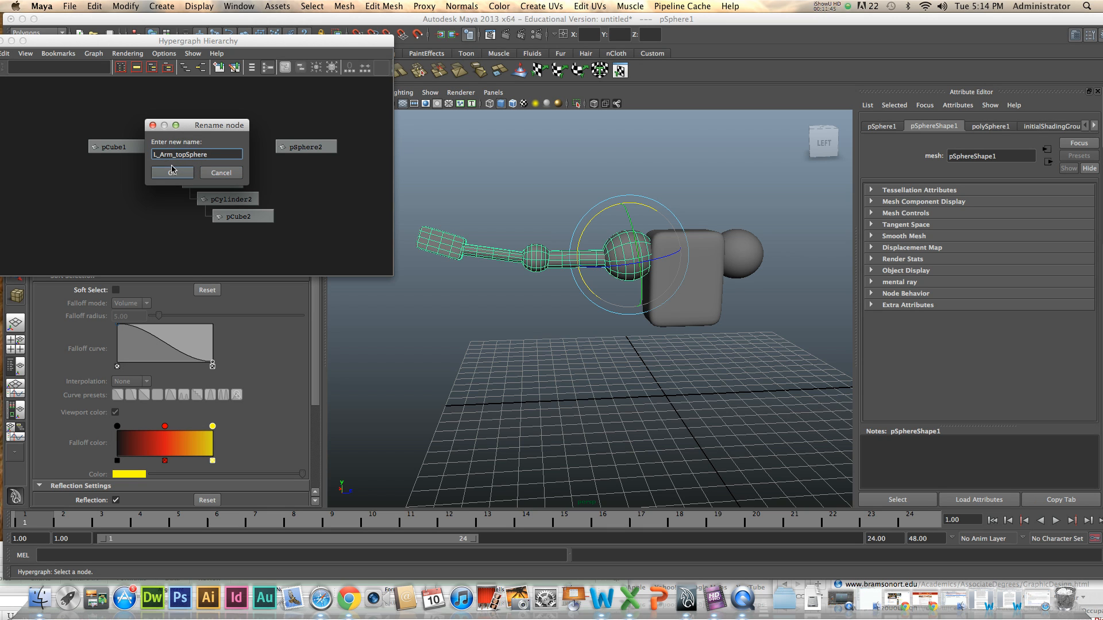
left_click_drag(195, 125, 202, 124)
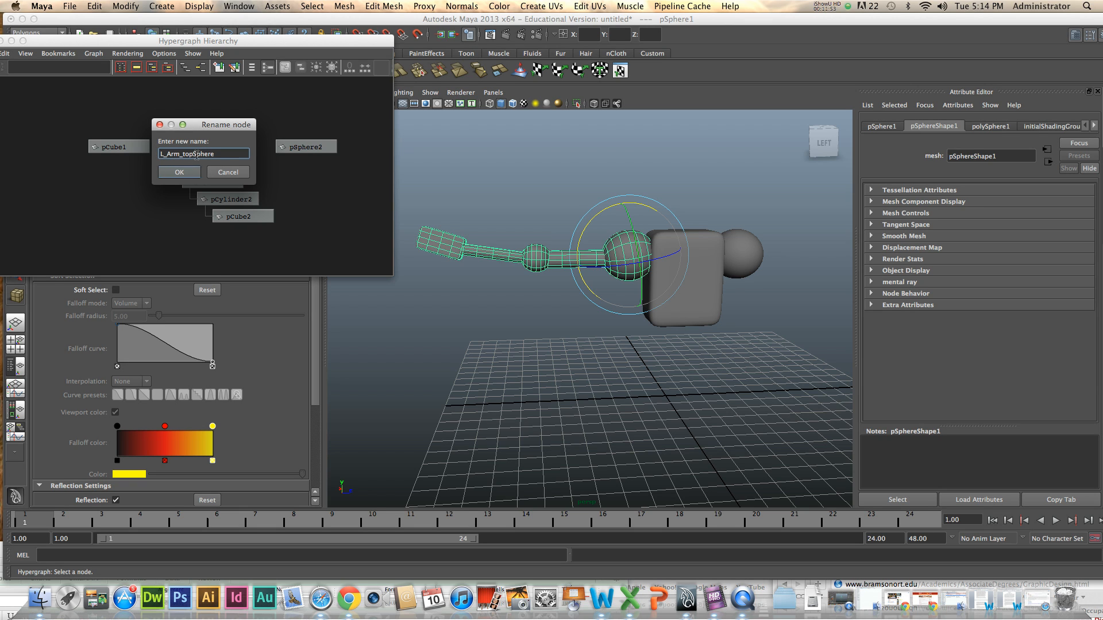
left_click(173, 173)
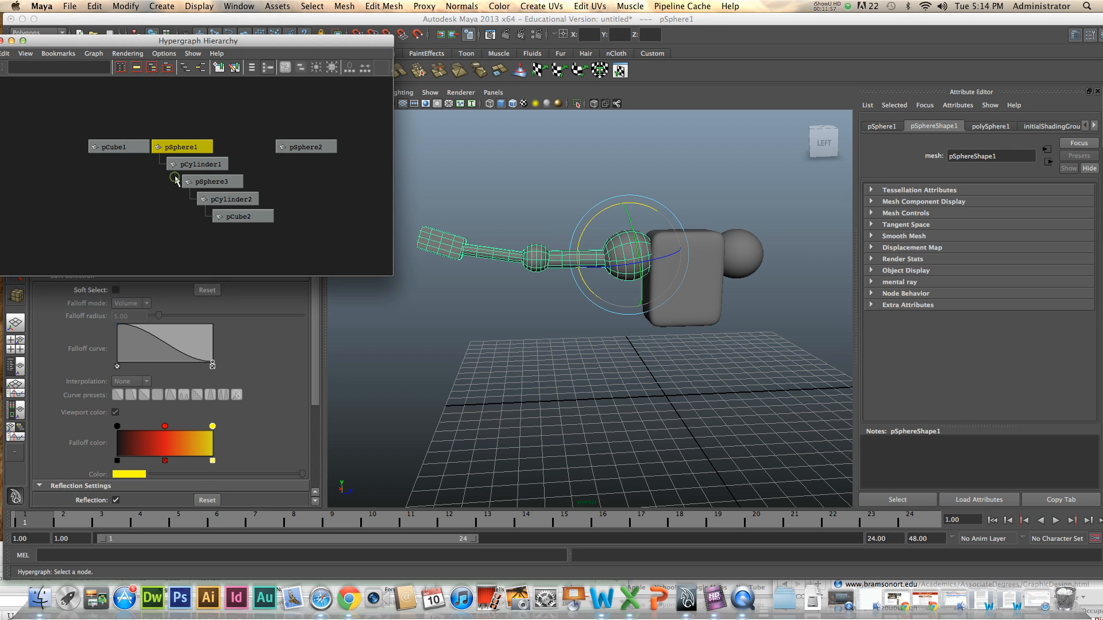
Select pCylinder1, pSphere3, pCylinder2 and pCube2 in turn to see which arm part each node controls.
left_click(208, 166)
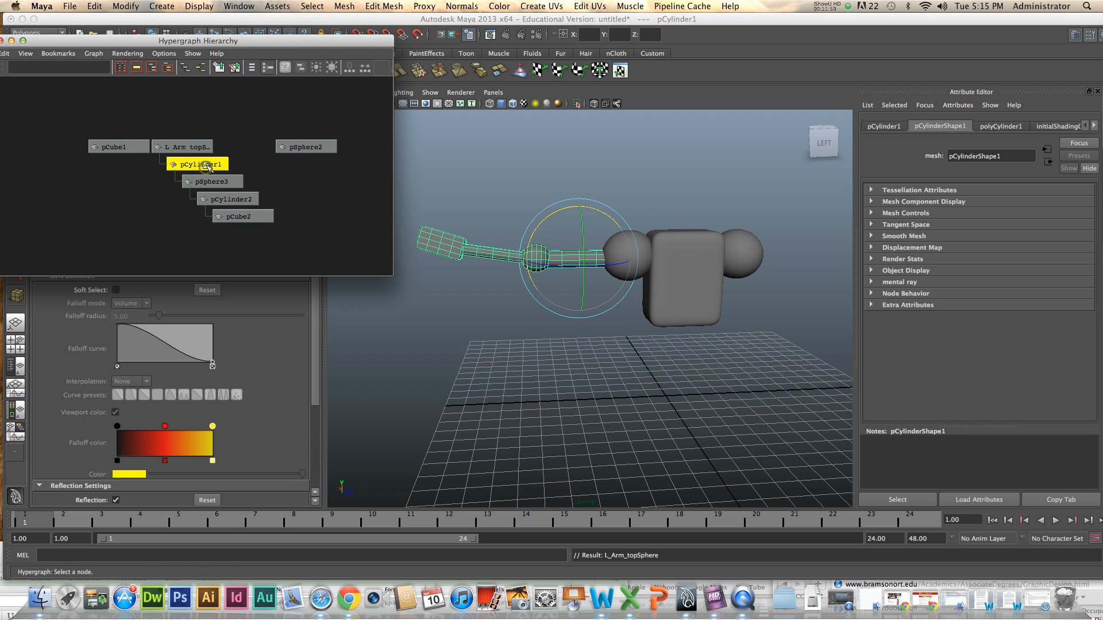
left_click(213, 183)
left_click(229, 199)
left_click(248, 217)
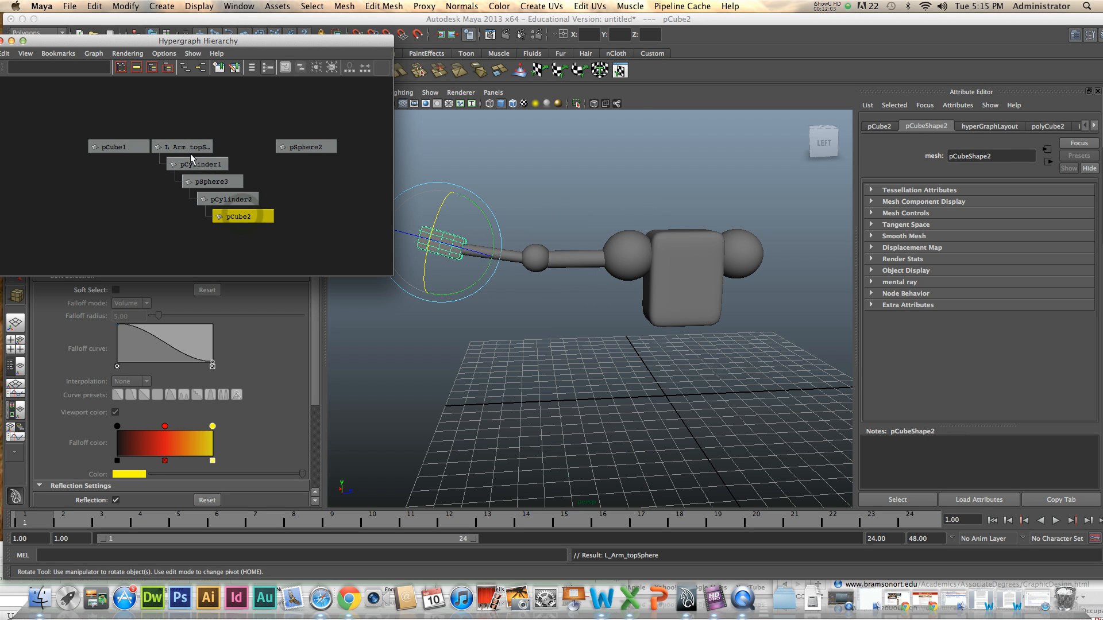
Move the hierarchy window clear of the model and delete the unattached shoulder sphere on the far side of the torso.
left_click_drag(333, 42, 281, 36)
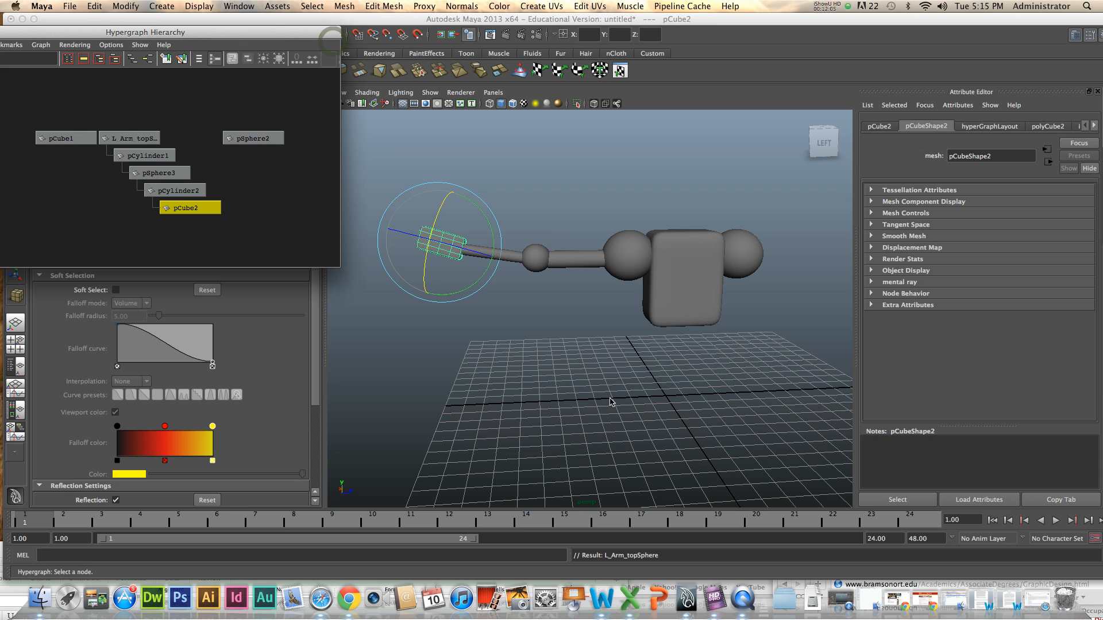
left_click(668, 394)
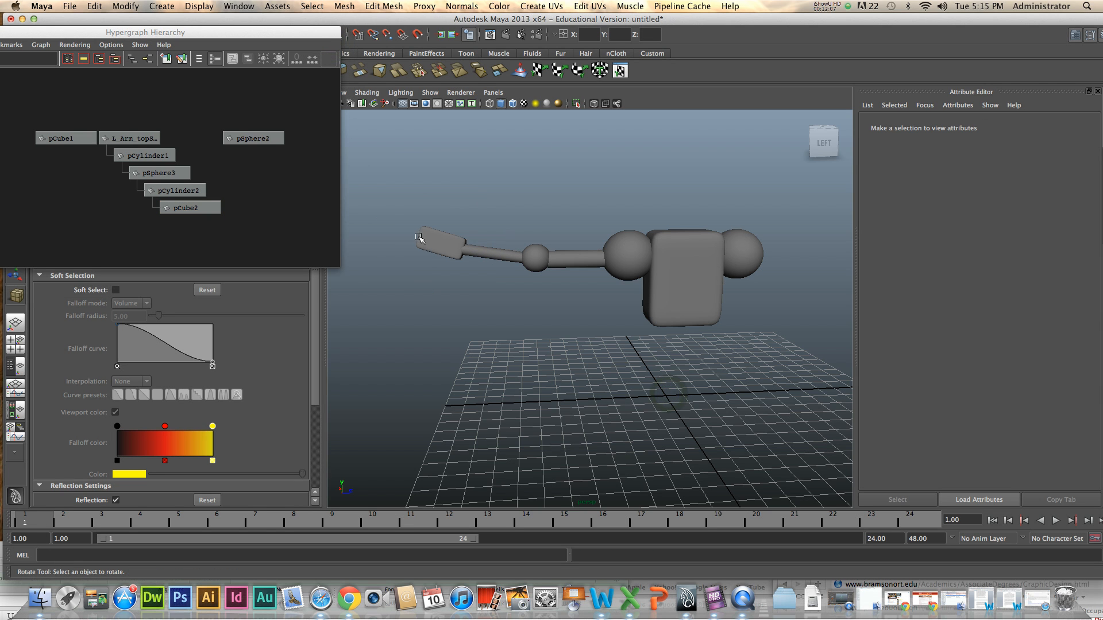
left_click(751, 259)
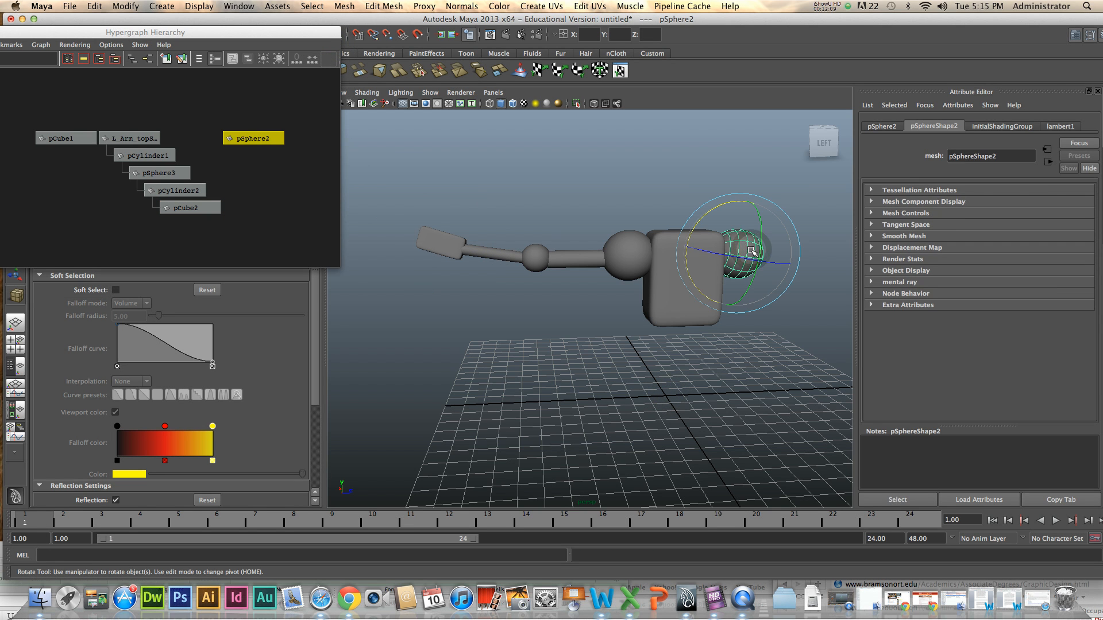
key("Delete")
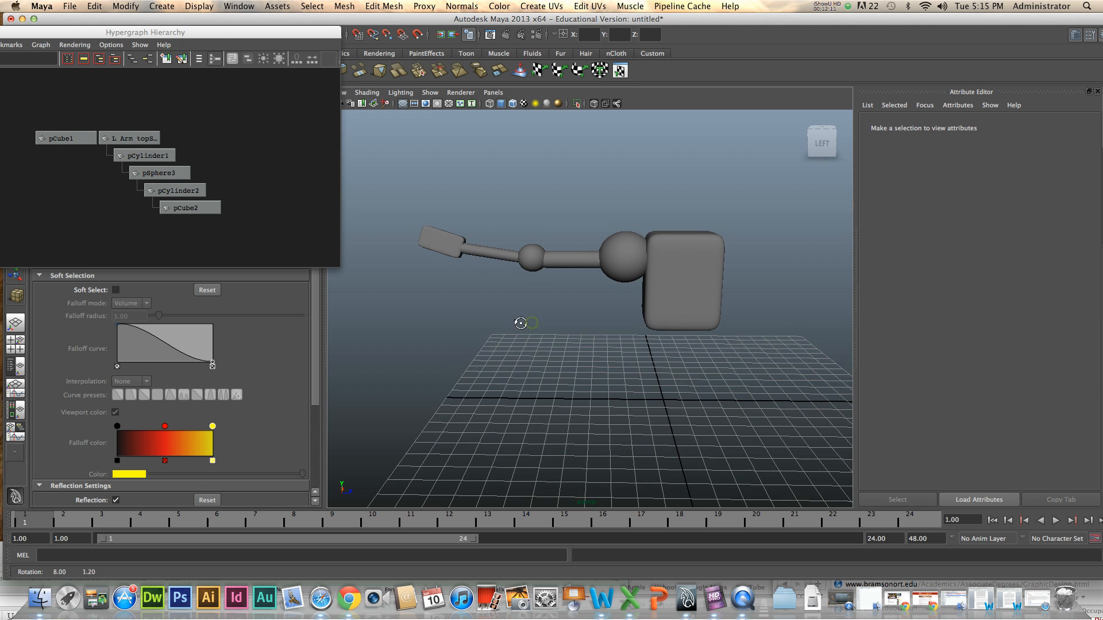
Duplicate the complete arm from its shoulder sphere, turn the copy around and place it on the opposite side of the torso.
left_click_drag(529, 320, 597, 266, "alt")
left_click(598, 265)
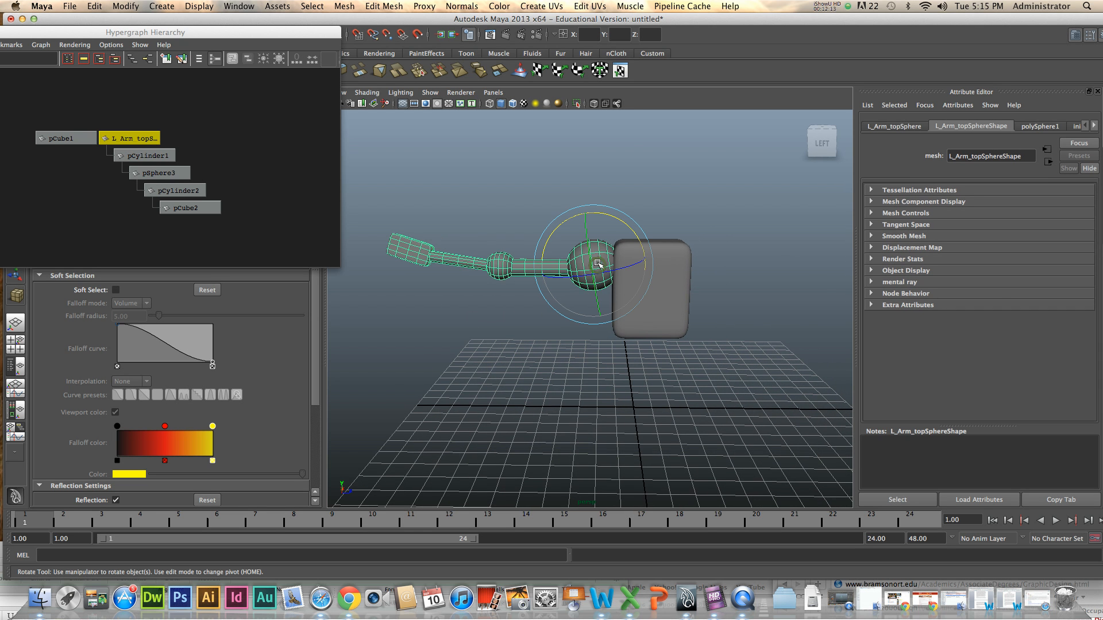
key("ctrl+d")
left_click_drag(573, 275, 607, 213)
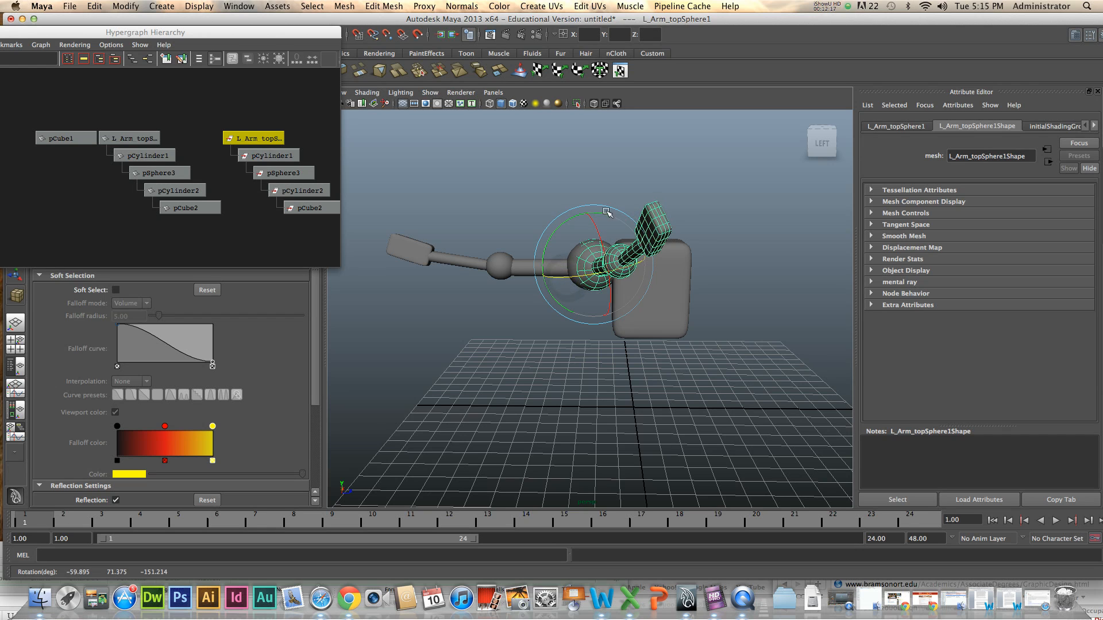
left_click_drag(646, 252, 614, 310, "alt")
left_click_drag(607, 249, 744, 292)
key("w")
mouse_move(733, 339)
left_mouse_down("alt")
mouse_move(592, 319)
mouse_move(636, 333)
mouse_move(726, 312)
mouse_move(730, 287)
mouse_move(751, 356)
mouse_move(744, 362)
mouse_move(652, 271)
mouse_move(725, 344)
left_mouse_up("alt")
Adjust the original arm's rotation slightly at its shoulder sphere.
left_click(539, 232)
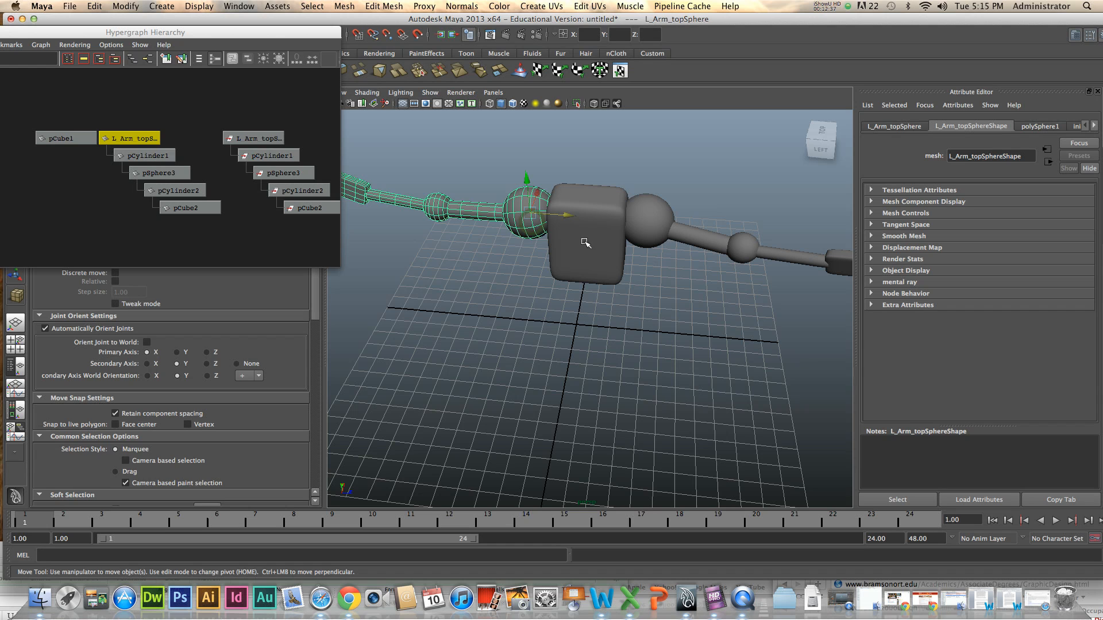
key("e")
left_click_drag(540, 243, 545, 242)
left_click(573, 309)
left_click_drag(629, 304, 641, 279, "alt")
Duplicate the original arm again, move the copy beneath the torso and rotate it to hang down as a leg.
left_click(524, 201)
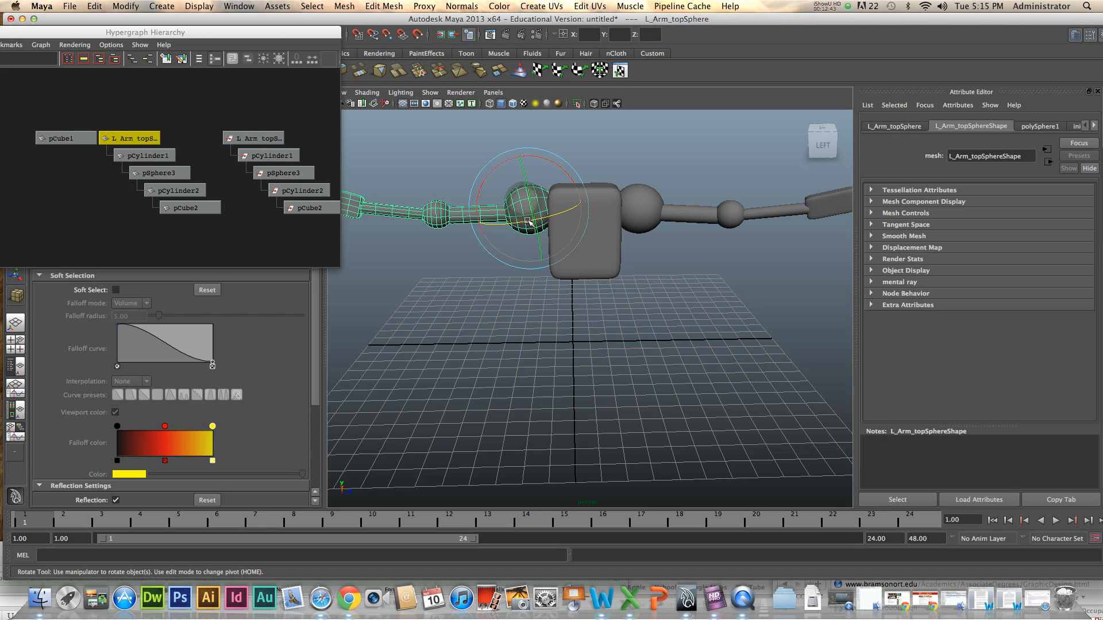
key("super+d")
key("w")
left_click_drag(527, 168, 597, 300)
key("e")
left_click_drag(542, 248, 522, 316)
Fine-tune the leg's rotation at its top sphere so it angles slightly outward.
left_click_drag(602, 325, 626, 321, "alt")
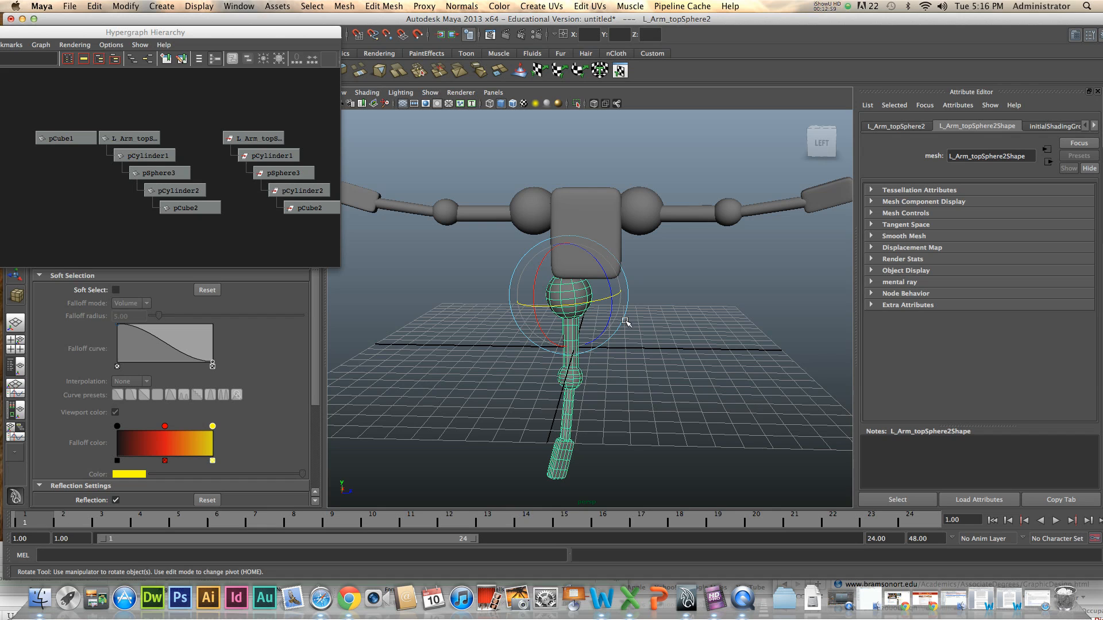
left_click_drag(529, 327, 534, 314)
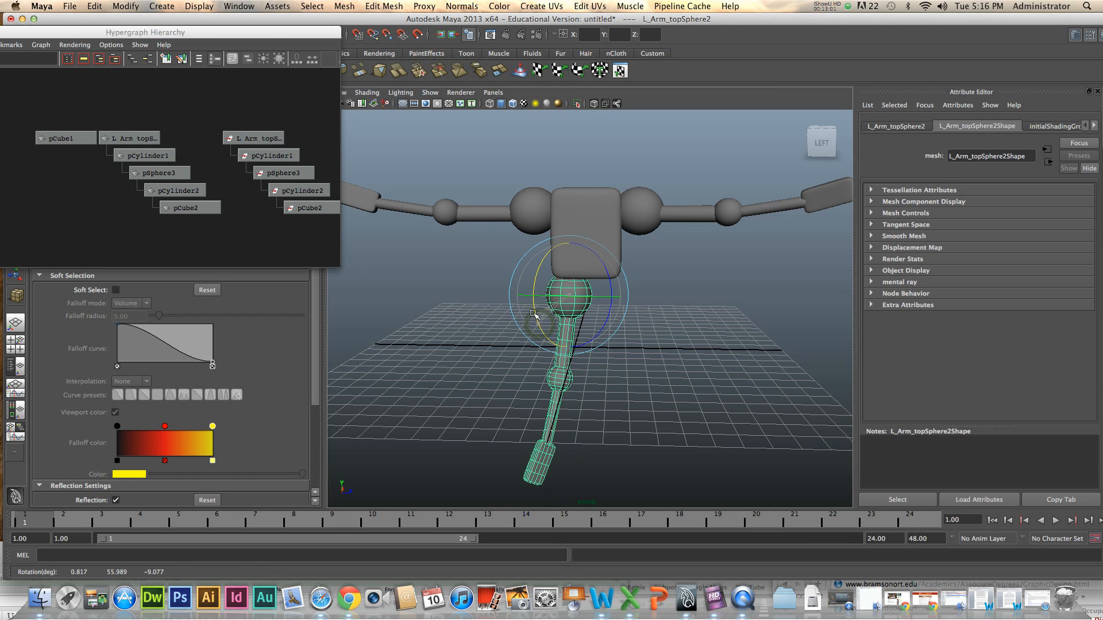
left_click_drag(610, 274, 612, 278)
Rotate the leg's lower cylinder, together with its attached block, so it hangs straight down from the knee sphere.
left_click_drag(679, 324, 725, 355, "alt")
left_click(553, 410)
middle_click_drag(660, 378, 683, 277, "alt")
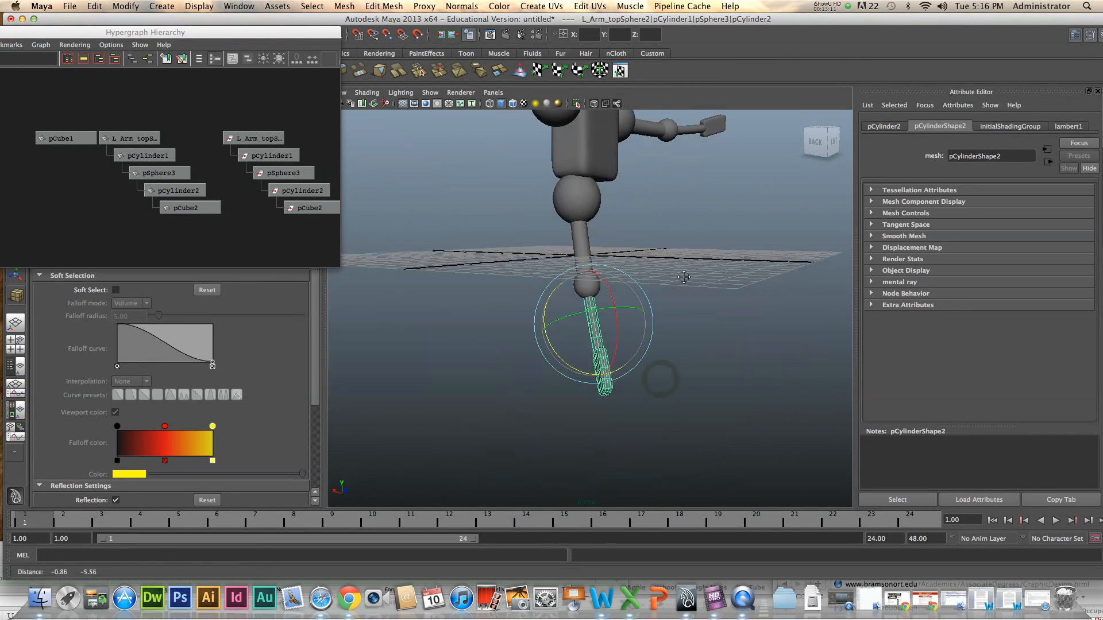
left_click_drag(612, 302, 613, 308)
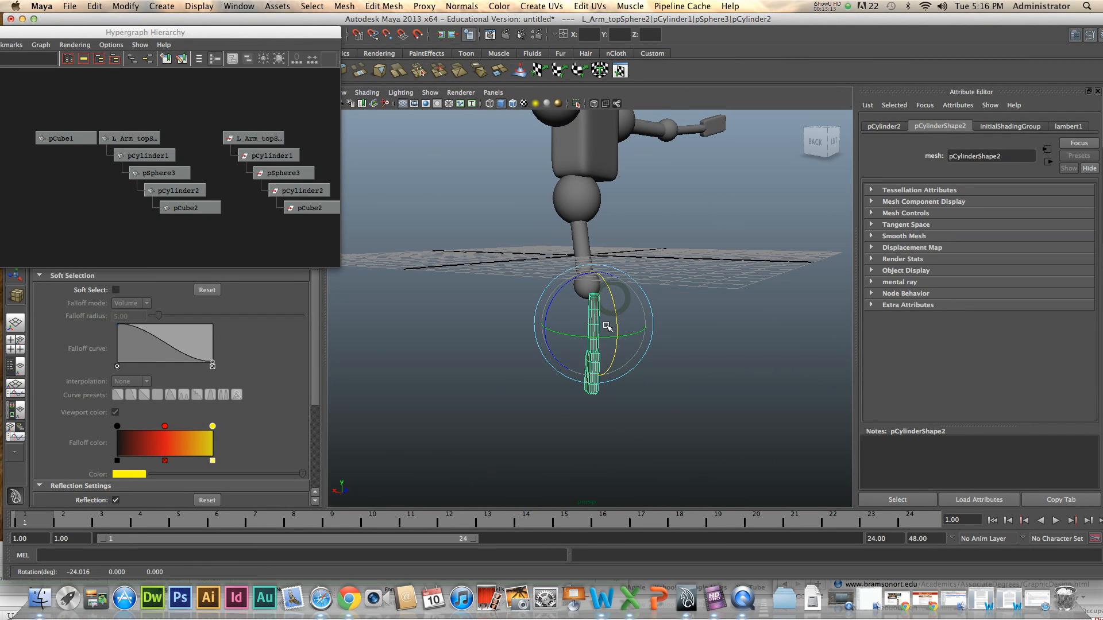
key("e")
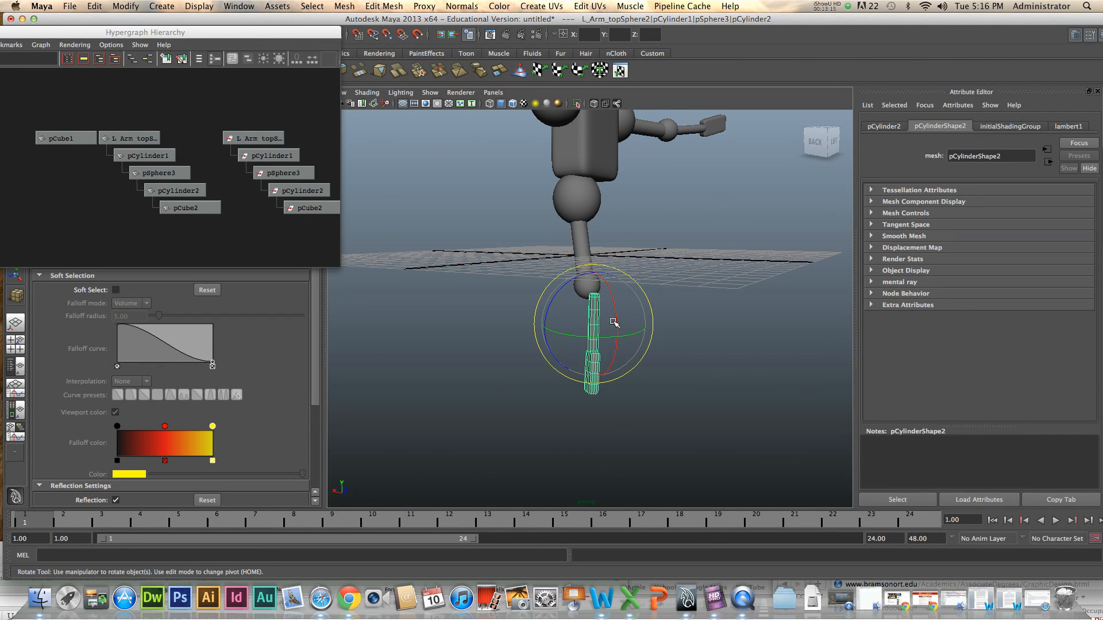
Move the leg's lower cylinder beneath the knee sphere and fine-tune its rotation so the shin stays upright.
key("w")
left_click_drag(615, 320, 632, 366, "alt")
left_click_drag(586, 335, 614, 324, "alt")
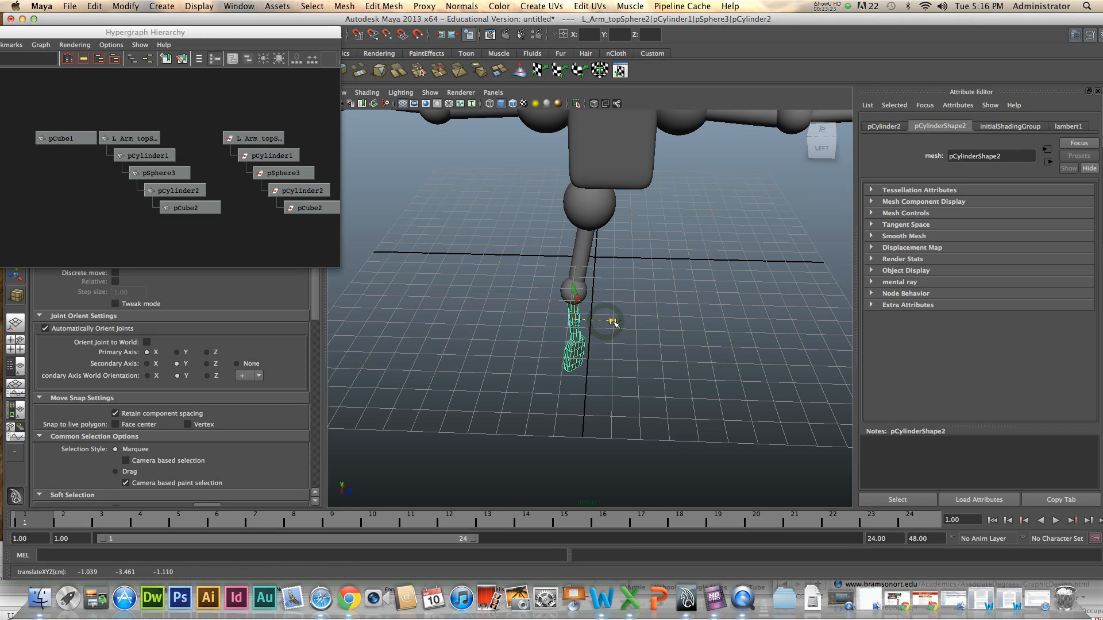
key("e")
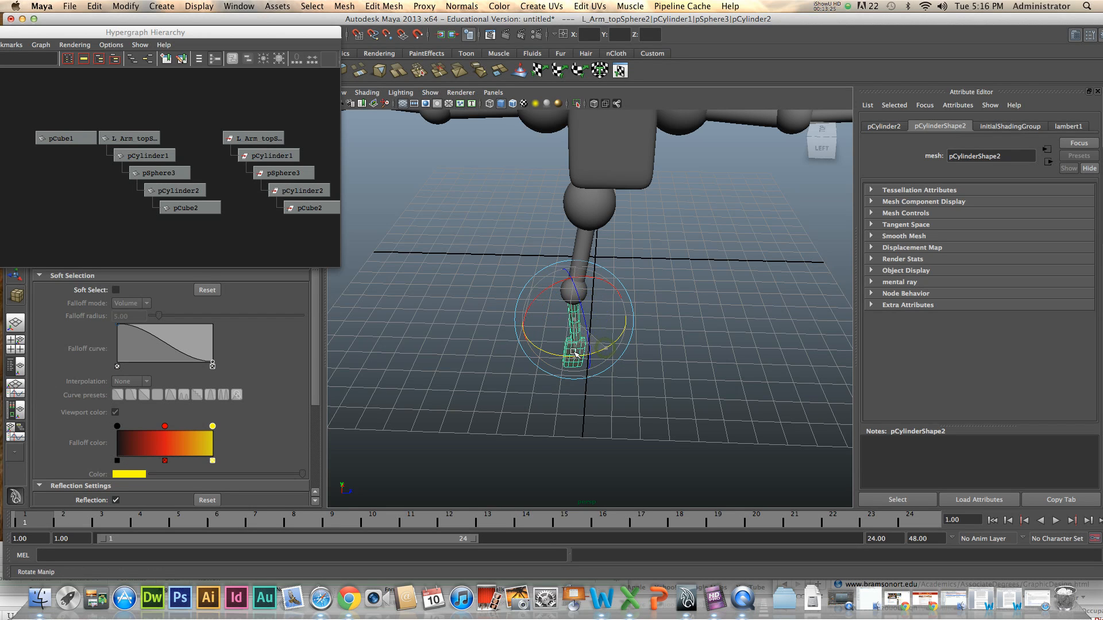
left_click_drag(556, 350, 557, 350)
left_click_drag(609, 291, 611, 288)
left_click_drag(643, 352, 655, 397, "alt")
left_click(655, 397)
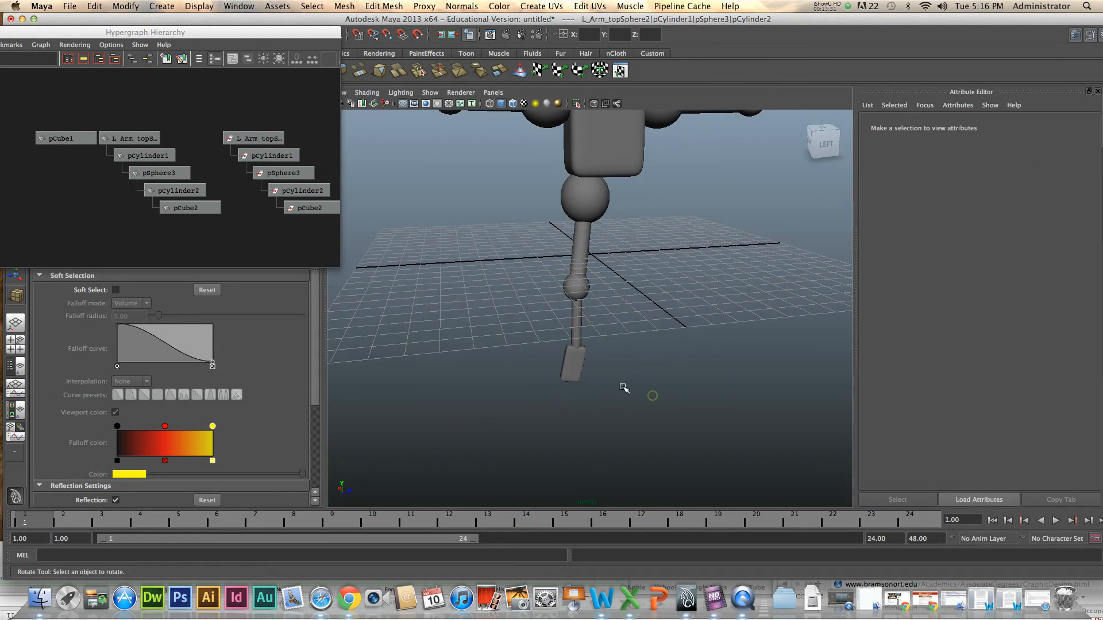
Rotate the block at the leg's end flat to form a foot and shift it so the shin meets its heel.
left_click(585, 366)
left_click_drag(586, 366, 587, 334)
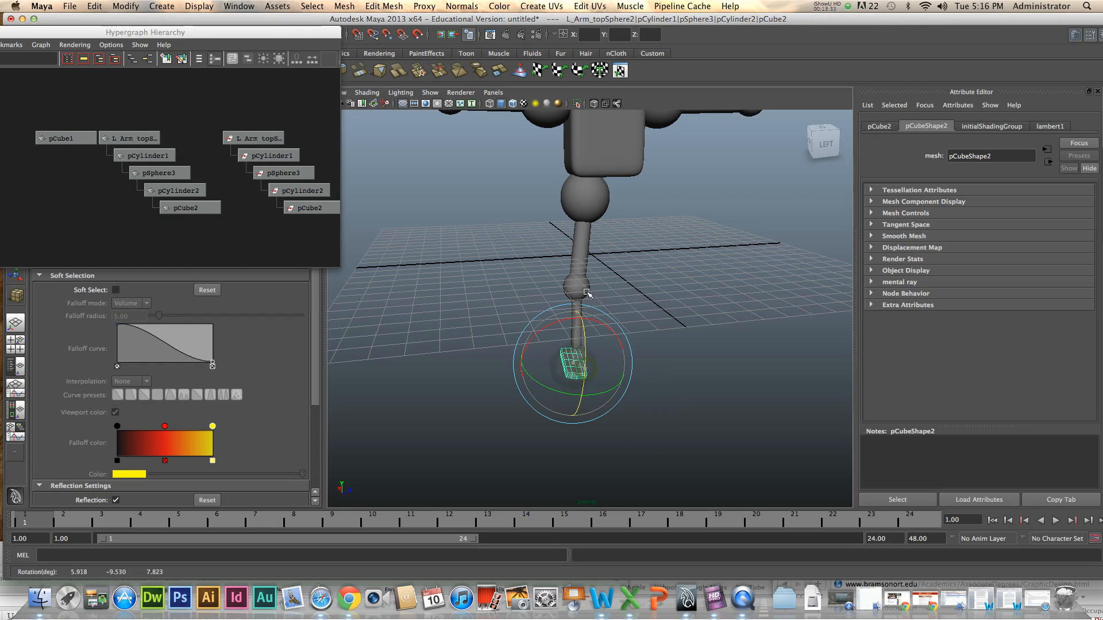
left_click_drag(609, 396, 661, 422, "alt")
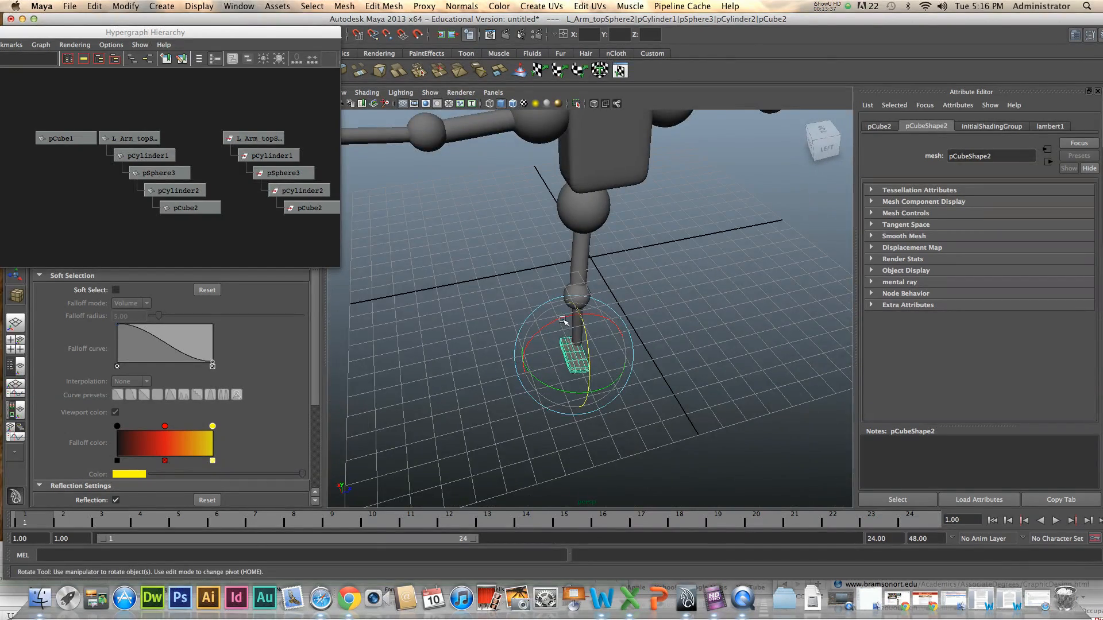
left_click_drag(644, 361, 679, 394, "alt")
key("w")
mouse_move(585, 326)
left_mouse_down()
mouse_move(580, 305)
mouse_move(598, 334)
left_mouse_up()
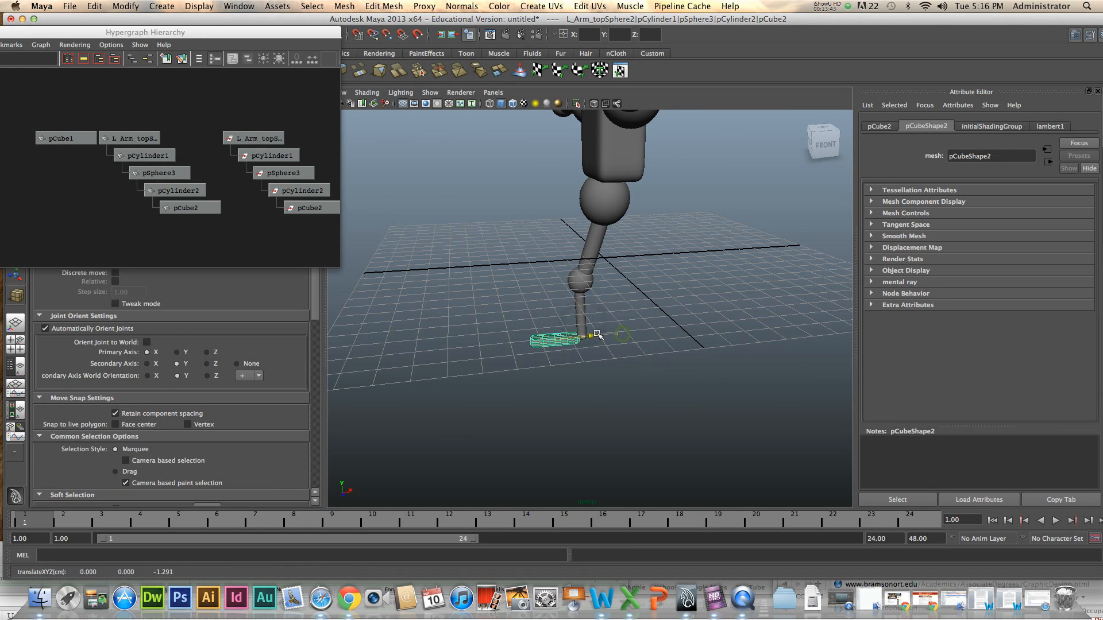
left_click_drag(588, 376, 584, 351, "alt")
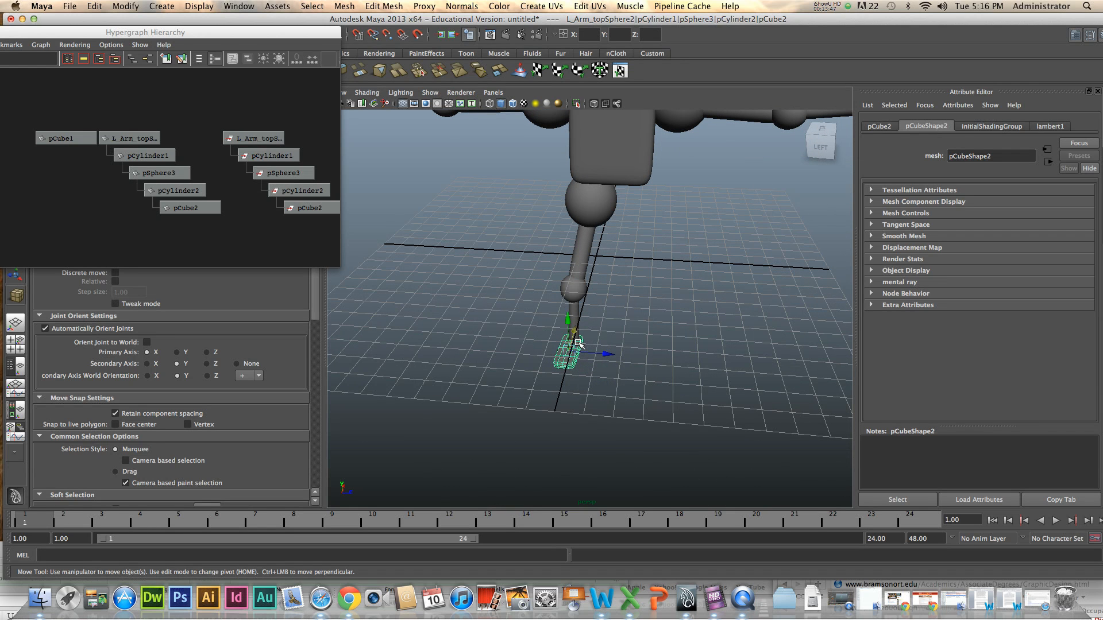
Adjust the foot block's rotation slightly and scale it longer.
key("e")
left_click_drag(599, 319, 607, 326)
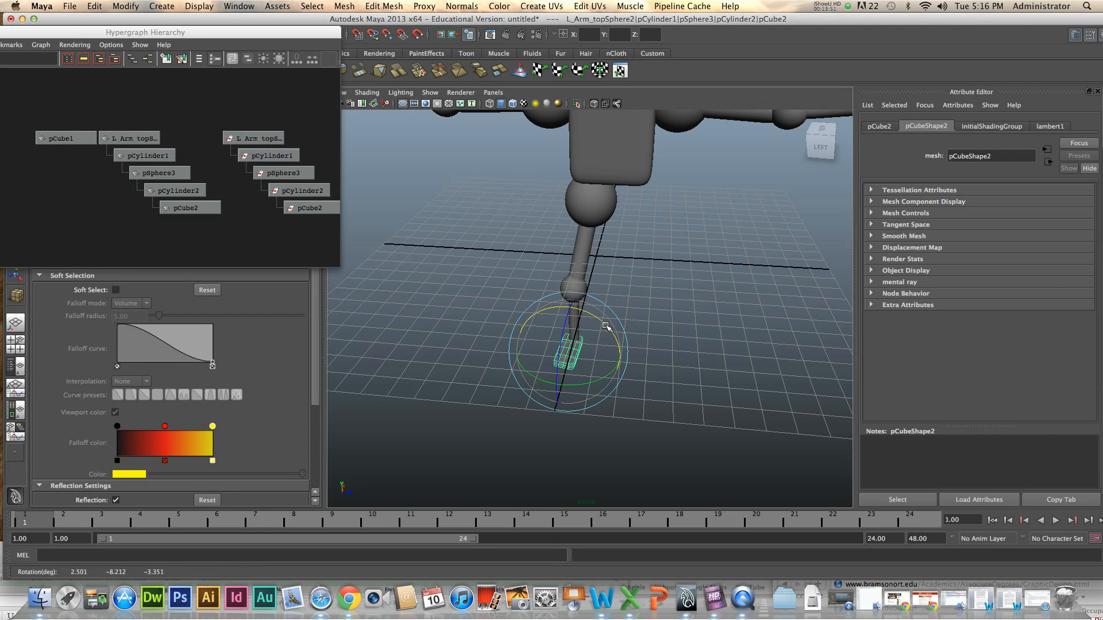
key("r")
mouse_move(576, 355)
left_mouse_down()
mouse_move(599, 357)
mouse_move(562, 352)
left_mouse_up()
key("w")
left_click_drag(636, 323, 701, 364, "alt")
left_click(704, 353)
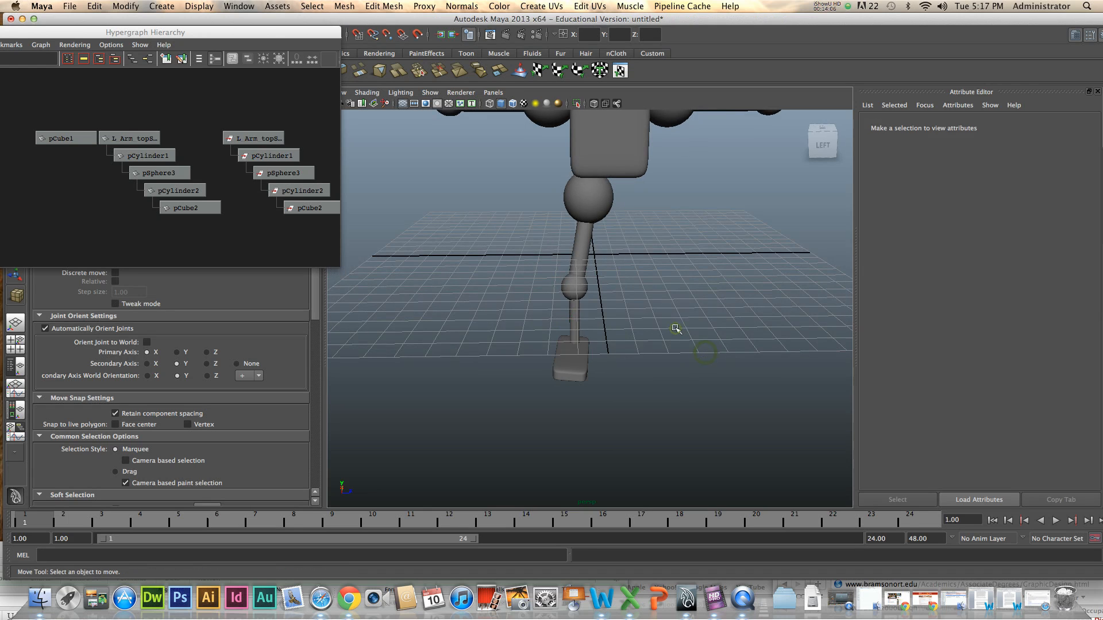
Try to move the shin cylinder and foot sideways by selecting both together, and undo the move.
left_click(583, 237)
left_click_drag(654, 241, 584, 279, "alt")
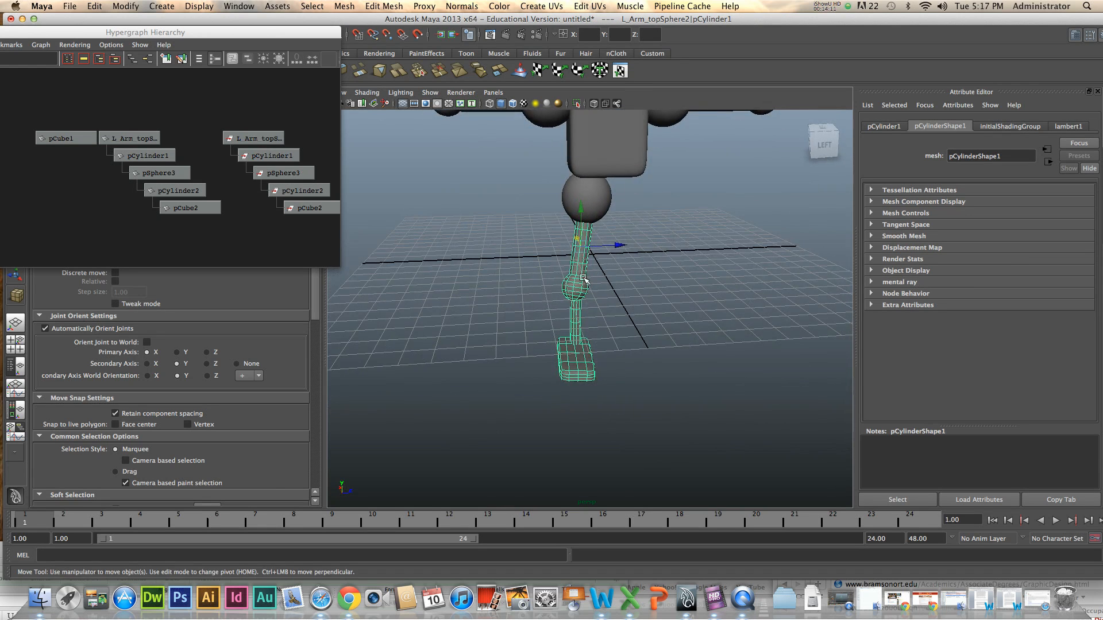
left_click(577, 313)
left_click(578, 362, "shift")
left_click_drag(615, 354, 614, 353)
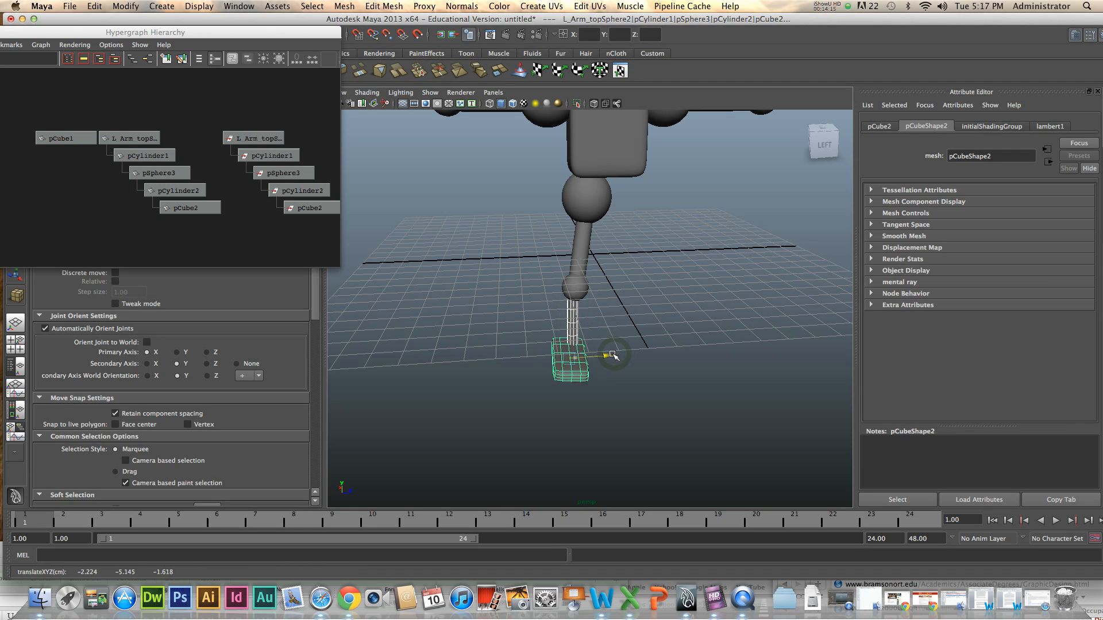
left_click_drag(600, 357, 574, 362)
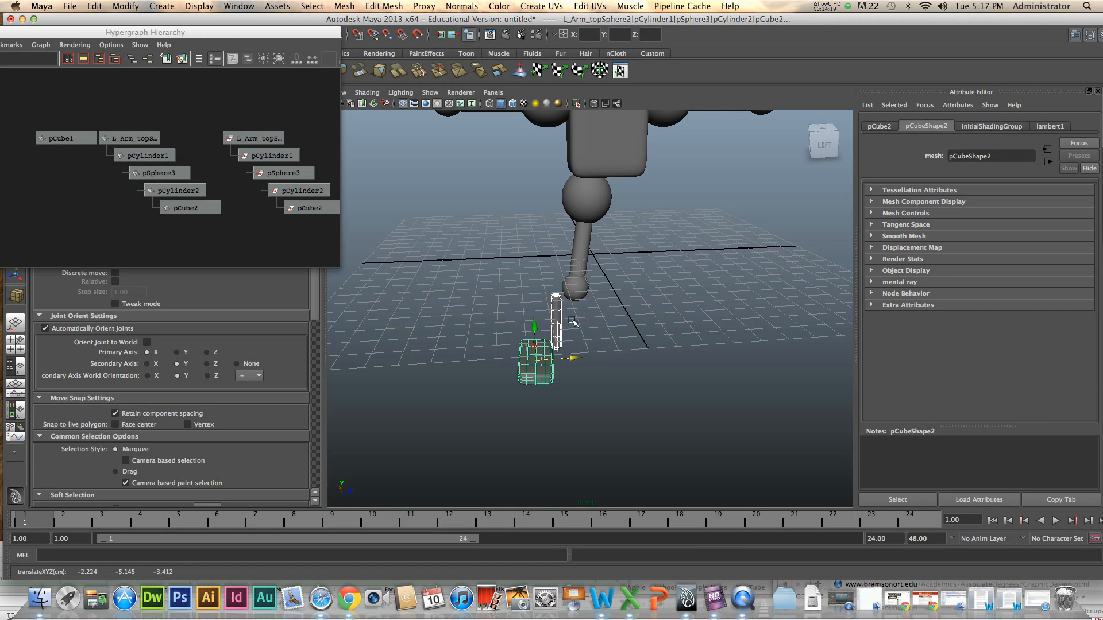
key("z")
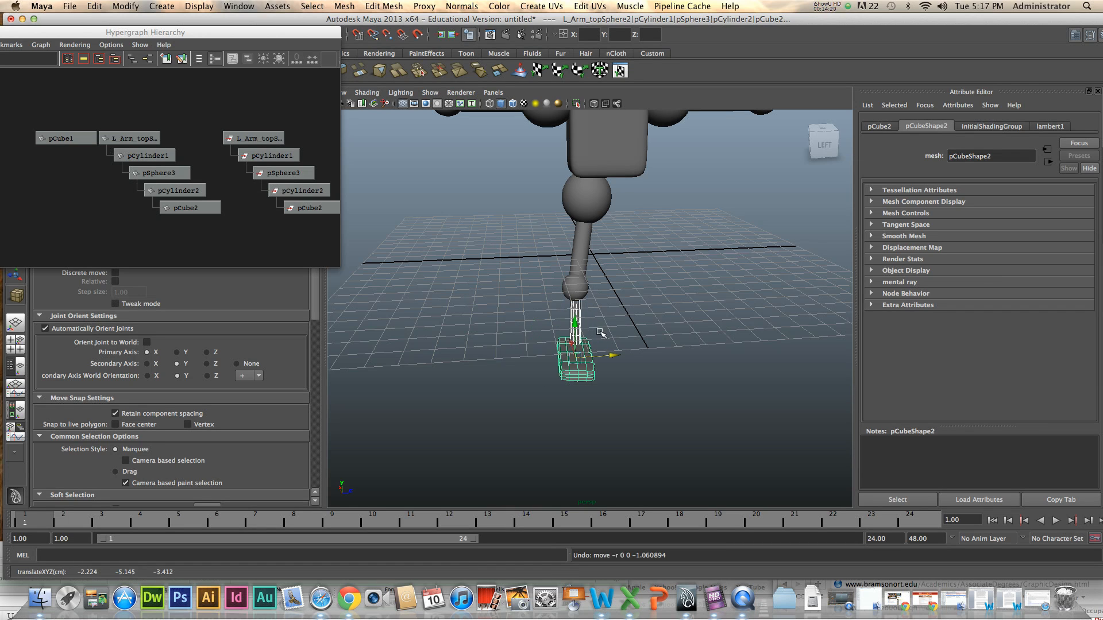
Select only the shin cylinder and nudge it sideways with its attached foot beneath the knee sphere.
left_click(652, 326)
left_click(576, 313)
left_click_drag(614, 318, 612, 320)
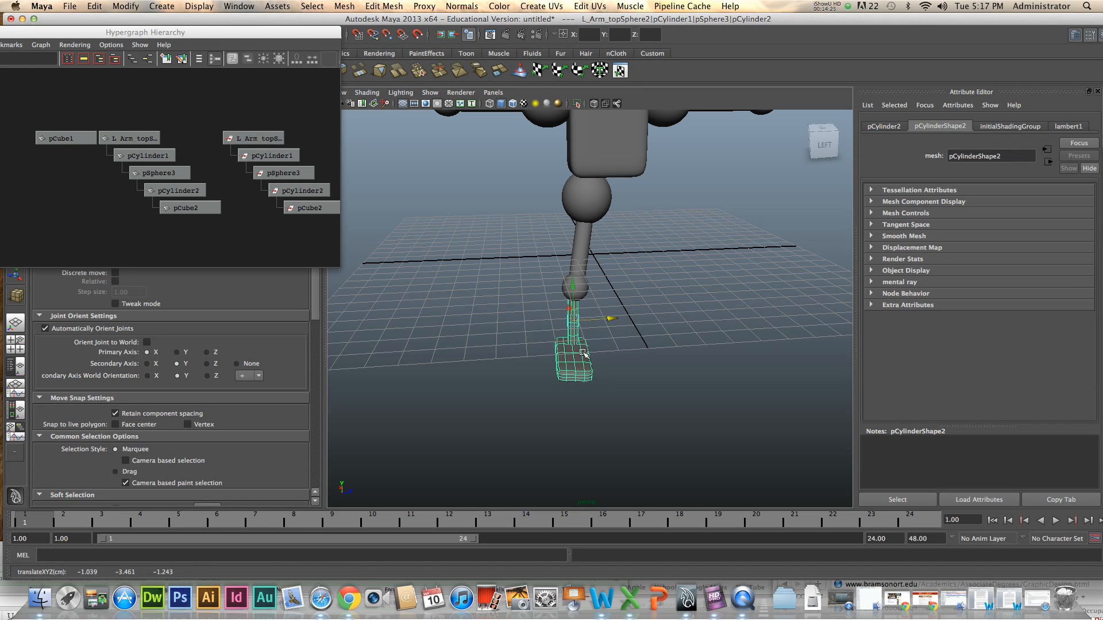
Move the shin cylinder's pivot point up to its top end, at the base of the knee sphere.
mouse_move(656, 361)
left_mouse_down("alt")
mouse_move(620, 357)
mouse_move(654, 360)
left_mouse_up("alt")
right_click_drag(649, 357, 616, 344, "alt")
left_click_drag(616, 344, 602, 294, "alt")
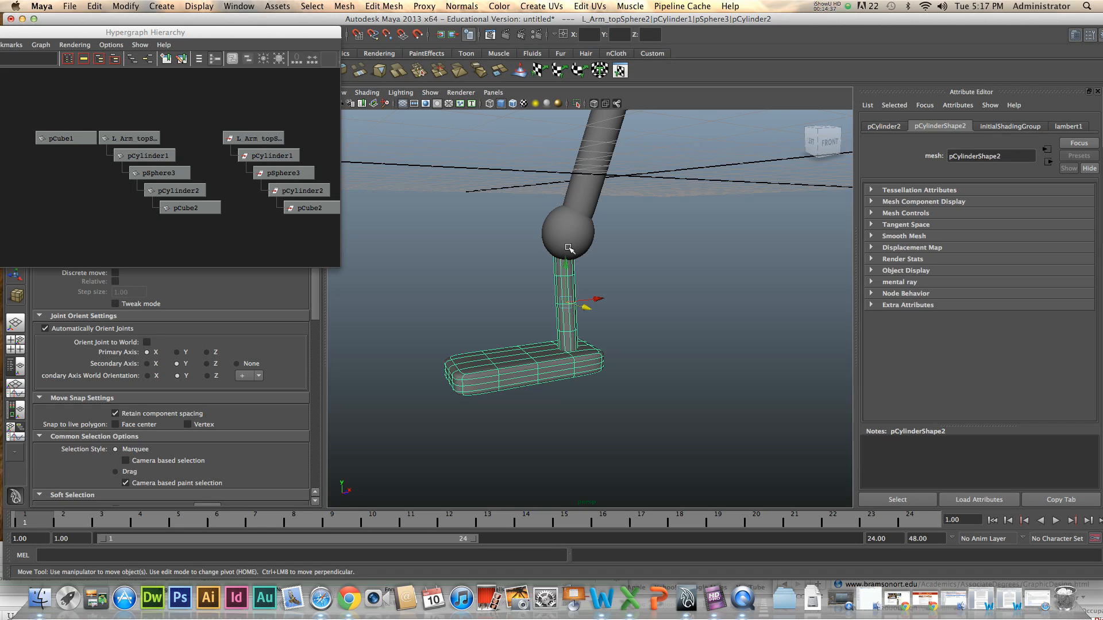
key("Insert")
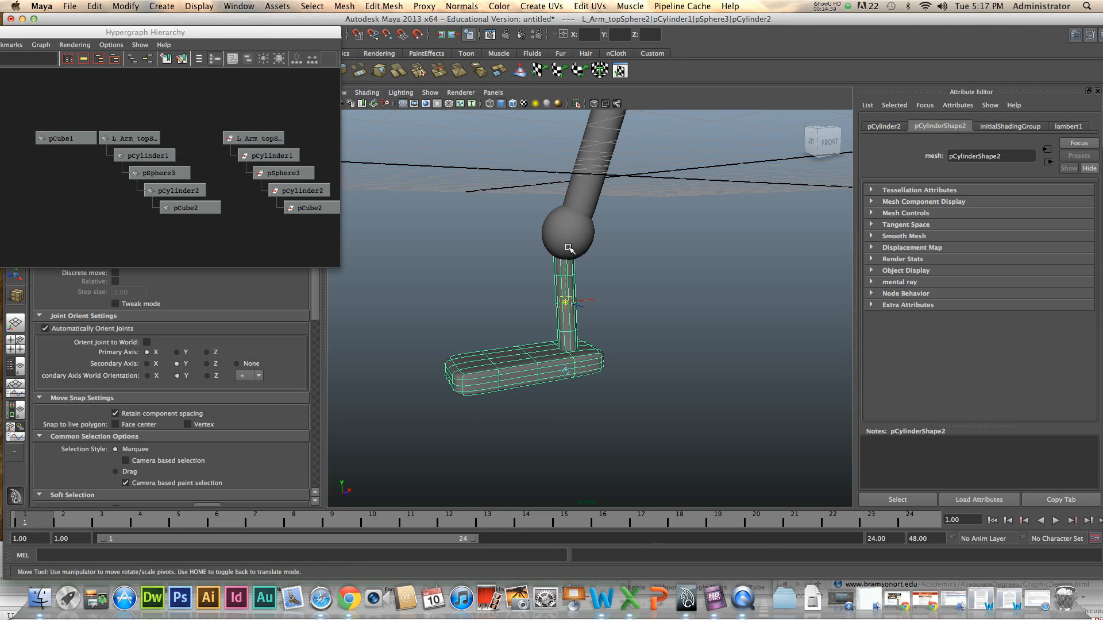
left_click_drag(571, 281, 558, 231)
key("Home")
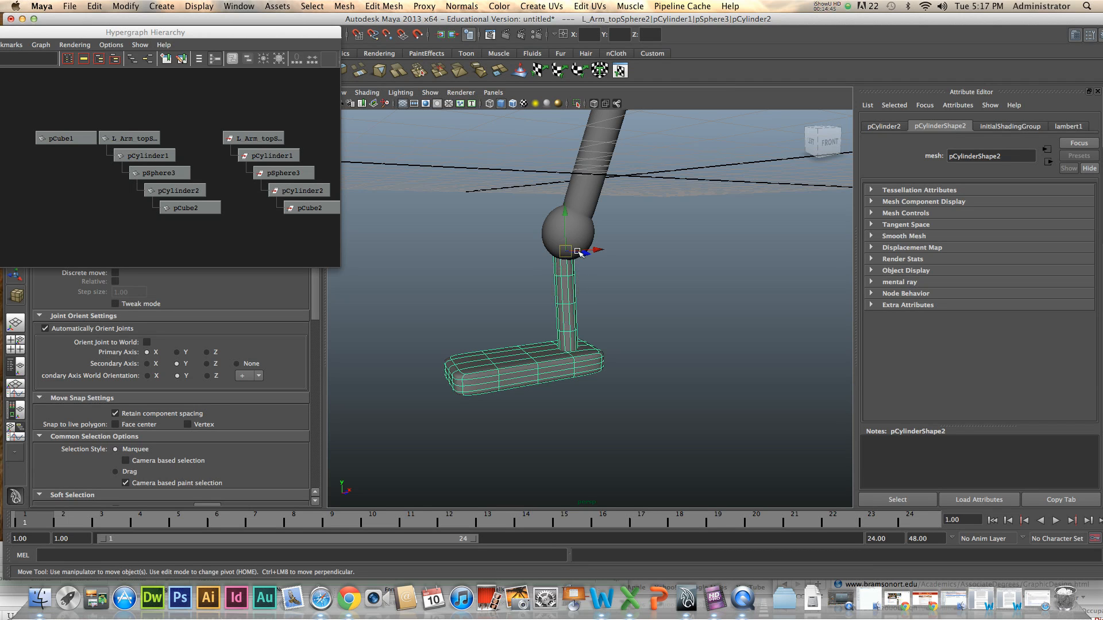
Fine-tune the shin's alignment at its new pivot and nudge it sideways under the knee sphere.
key("e")
left_click_drag(535, 212, 667, 293)
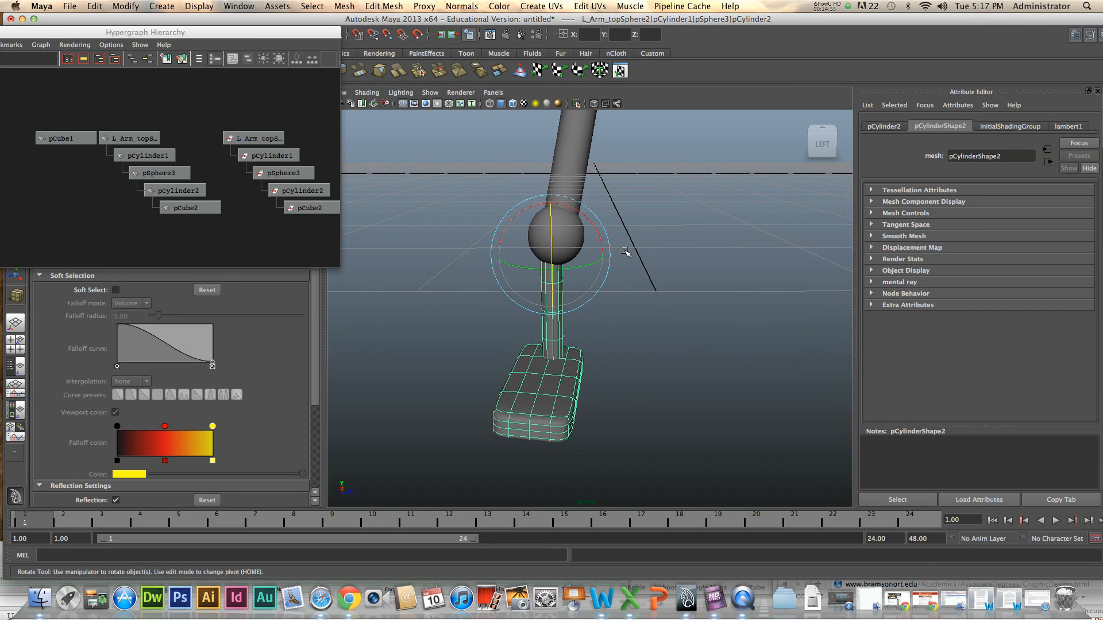
key("w")
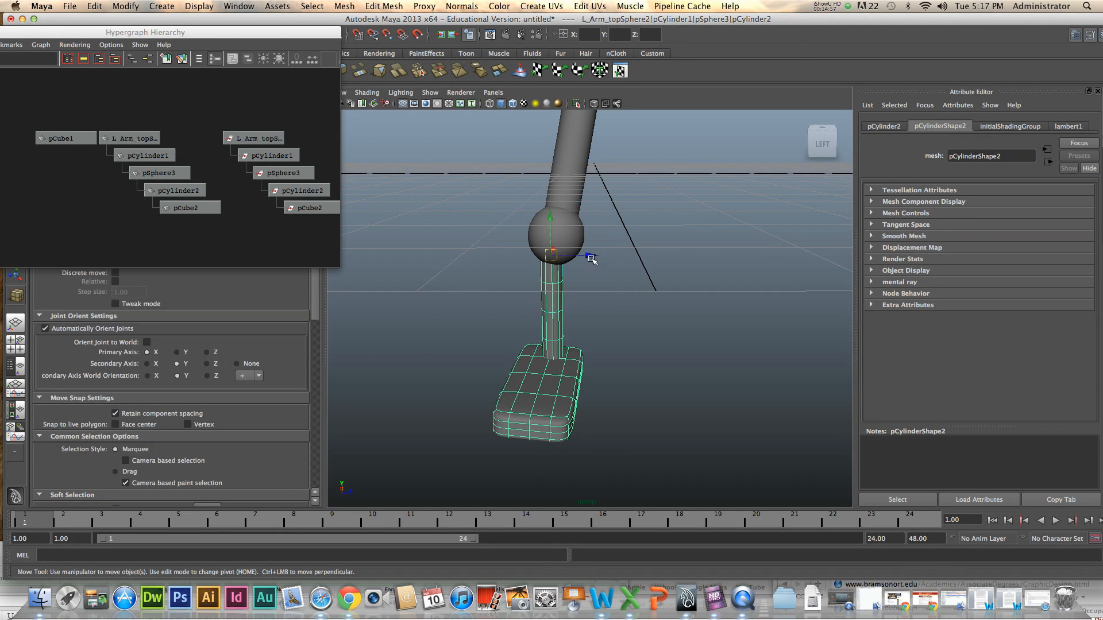
left_click_drag(594, 256, 596, 258)
Duplicate the complete leg from its top sphere and move the copy sideways to sit beside the original beneath the torso.
left_click_drag(644, 286, 673, 333, "alt")
left_click(592, 177)
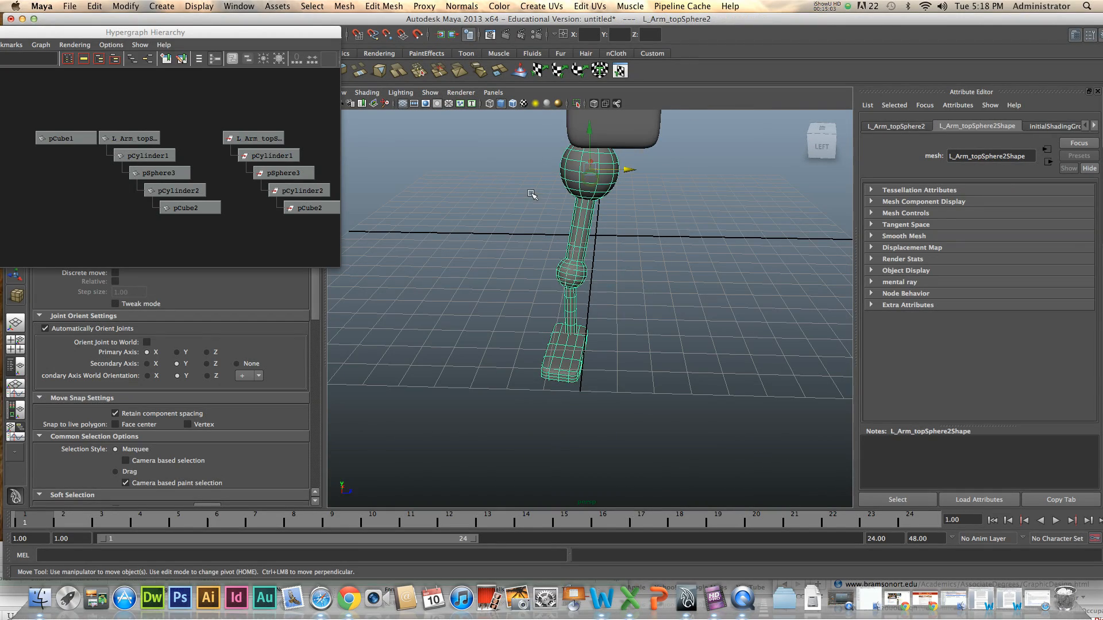
left_click_drag(630, 241, 665, 270, "alt")
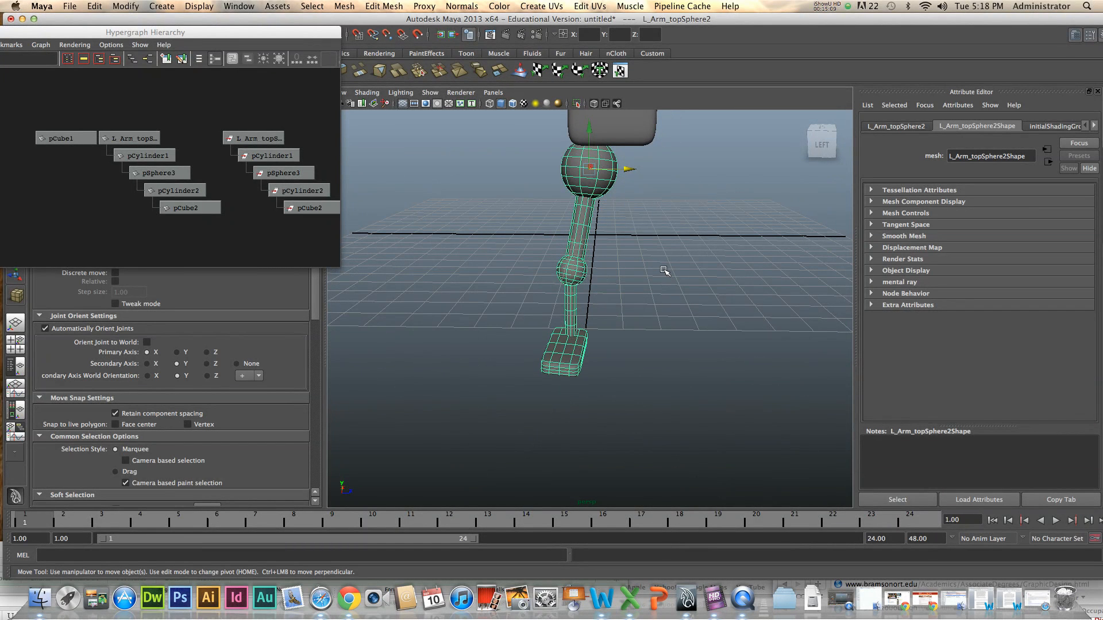
key("ctrl+d")
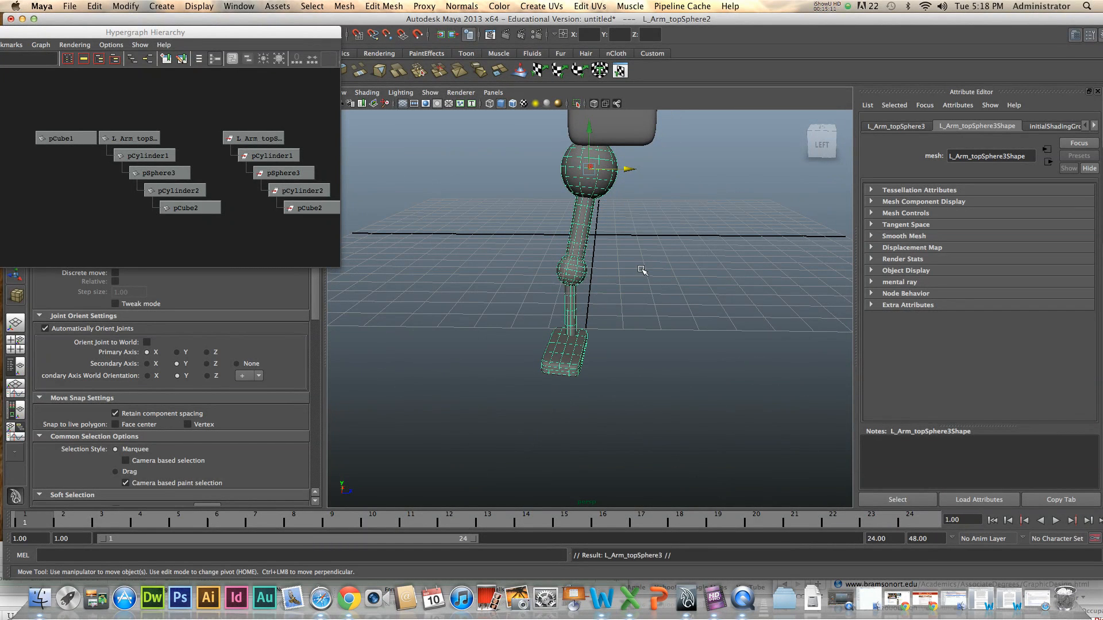
left_click_drag(625, 169, 676, 175)
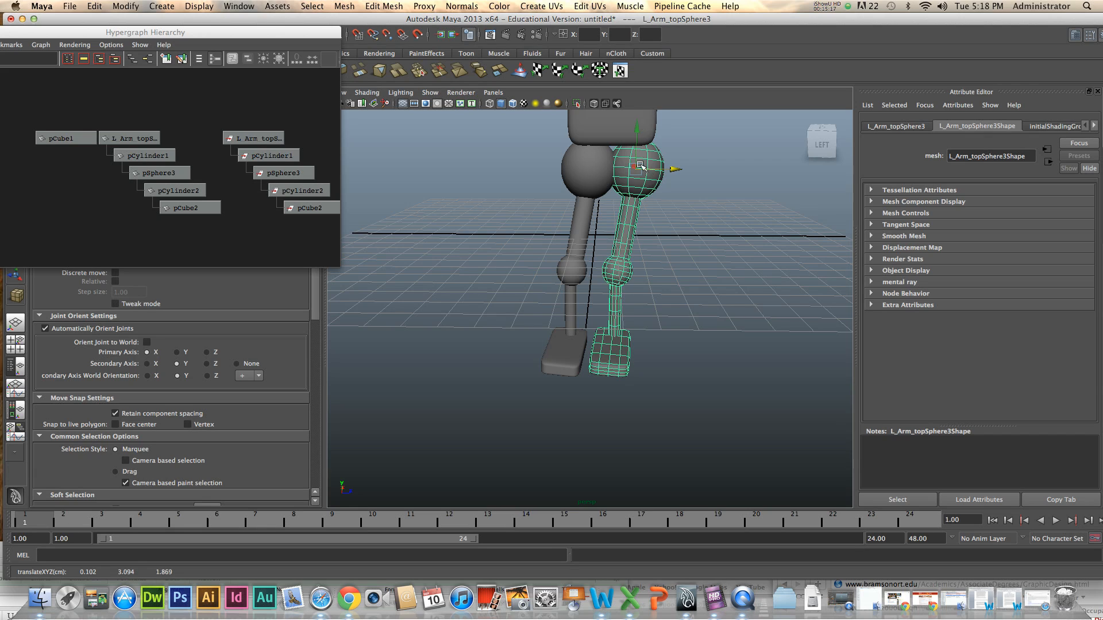
Raise the copied leg's pivot to the top of its hip sphere and rotate the leg outward, away from the original.
key("Home")
left_click_drag(637, 152, 641, 128)
key("Home")
key("e")
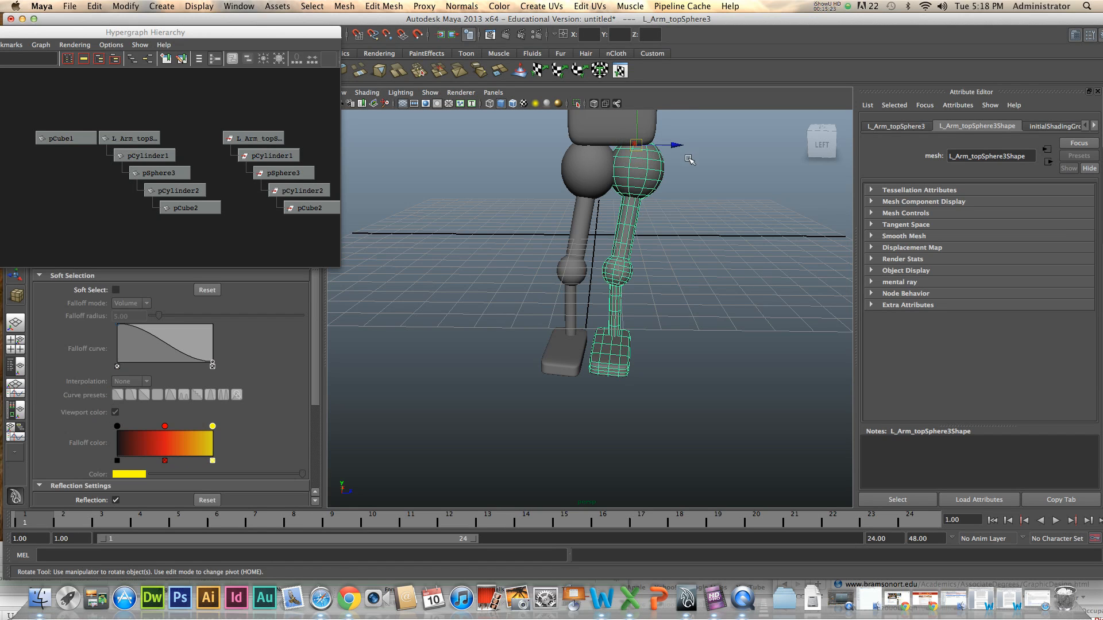
left_click_drag(669, 197, 680, 183)
Rotate the copied leg's lower cylinder at the knee to adjust the angle of its shin and foot.
left_click_drag(734, 299, 676, 310, "alt")
scroll(676, 309, "up", 8)
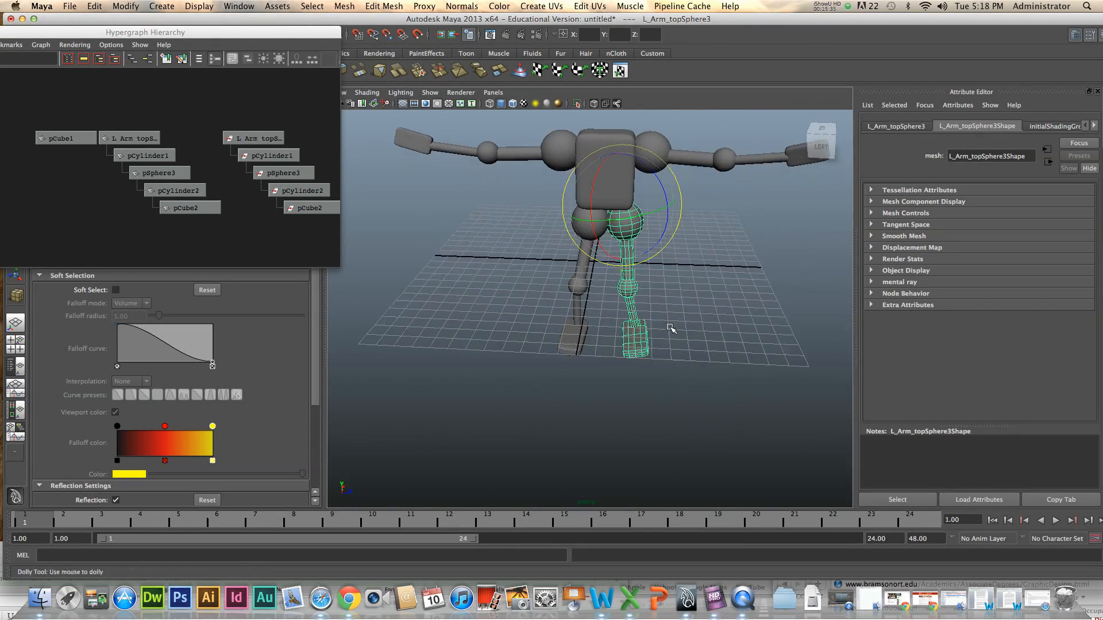
left_click(638, 264)
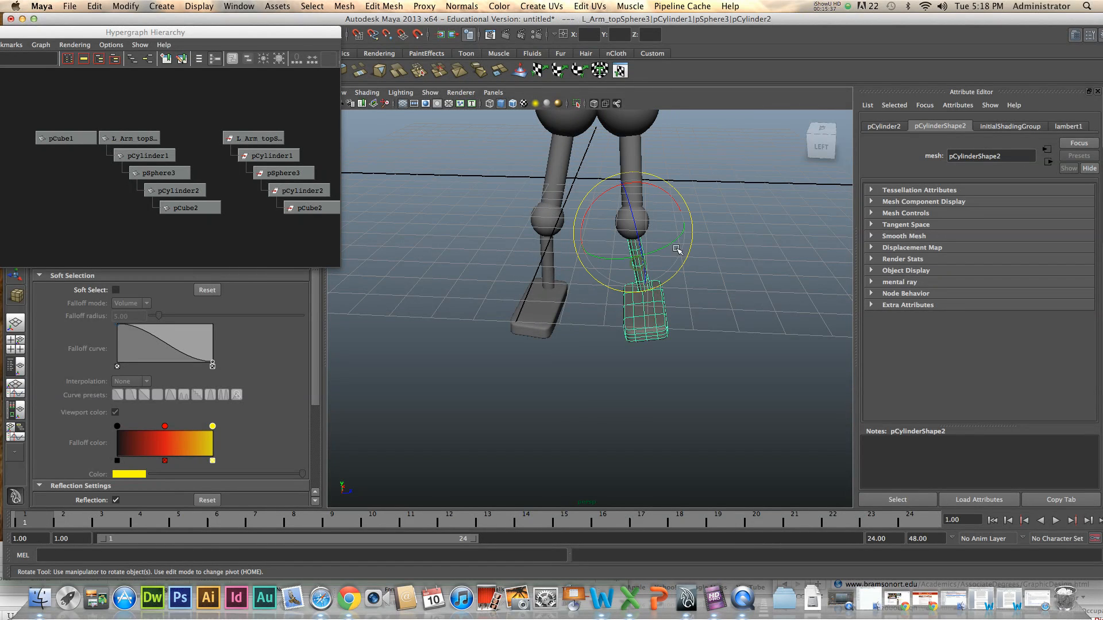
left_click_drag(679, 209, 595, 203)
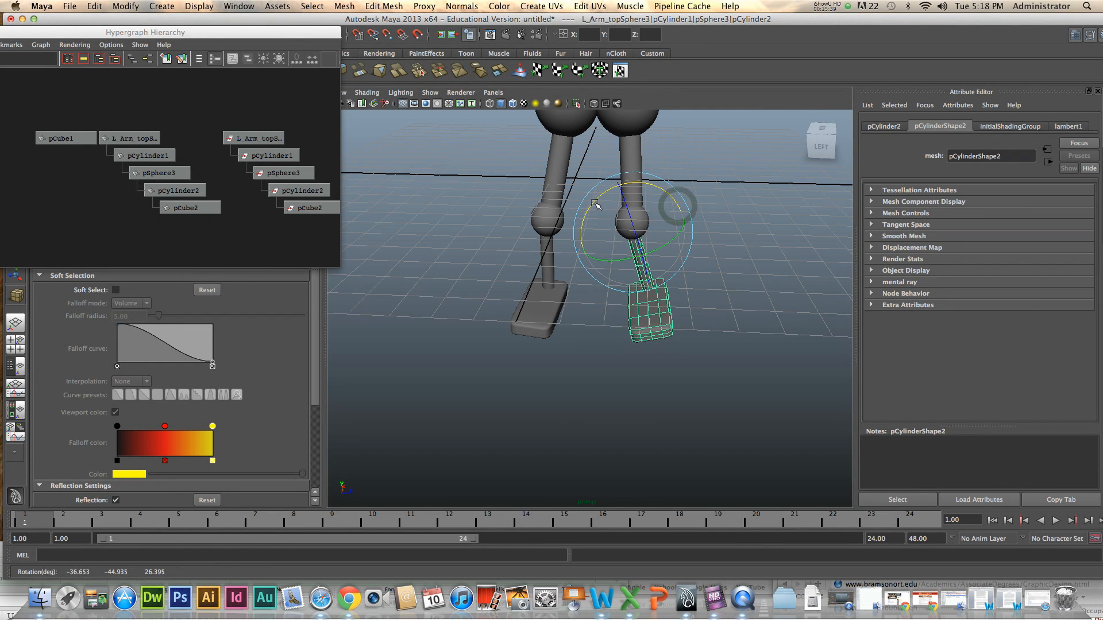
Move the Hypergraph Hierarchy window down so it no longer covers the upper part of the Tool Settings.
middle_click_drag(668, 303, 650, 410, "alt")
middle_click_drag(688, 205, 677, 361, "alt")
left_click_drag(601, 264, 635, 278, "alt")
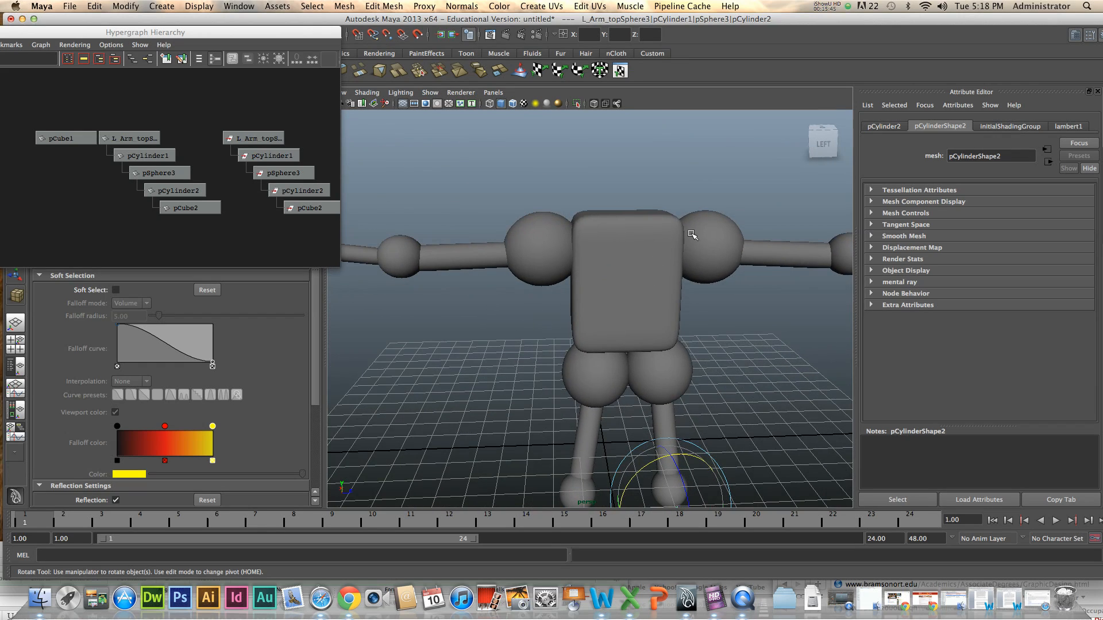
left_click_drag(229, 32, 171, 358)
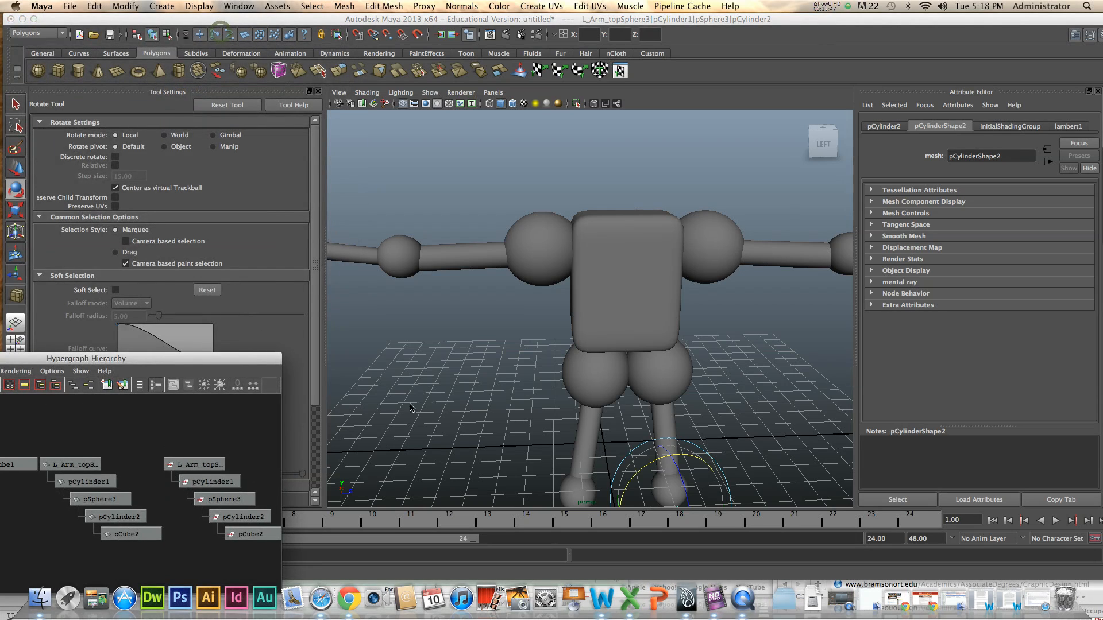
Check the original arm's upper cylinder in the hierarchy, clear the selection, and select the first leg by its top sphere.
left_click(475, 257)
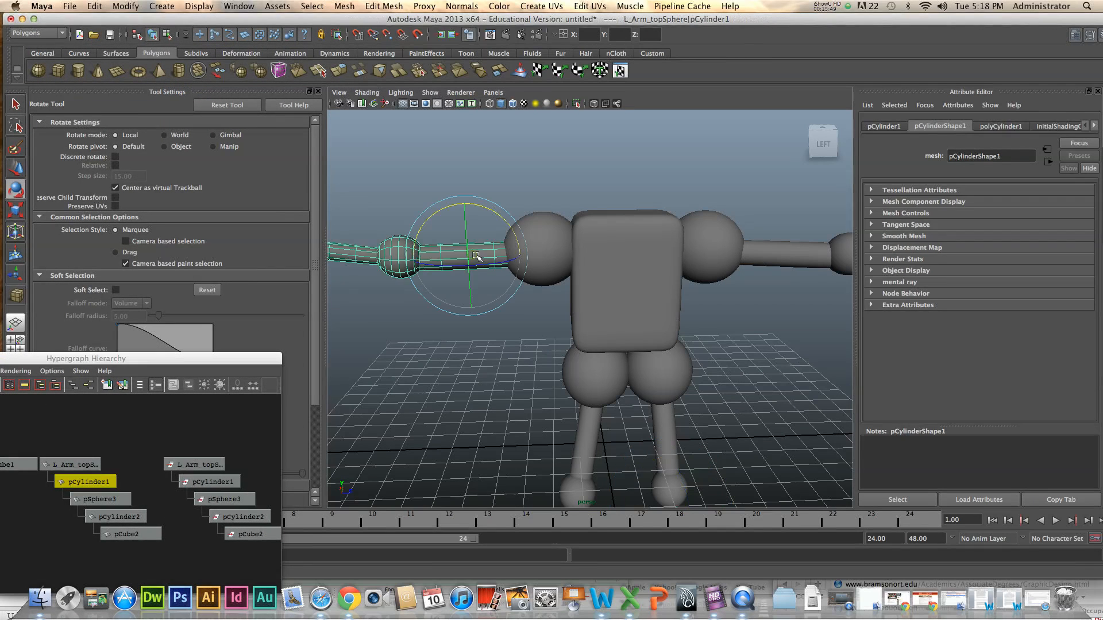
left_click(504, 316)
left_click_drag(504, 315, 335, 328, "alt")
middle_click_drag(578, 377, 582, 245, "alt")
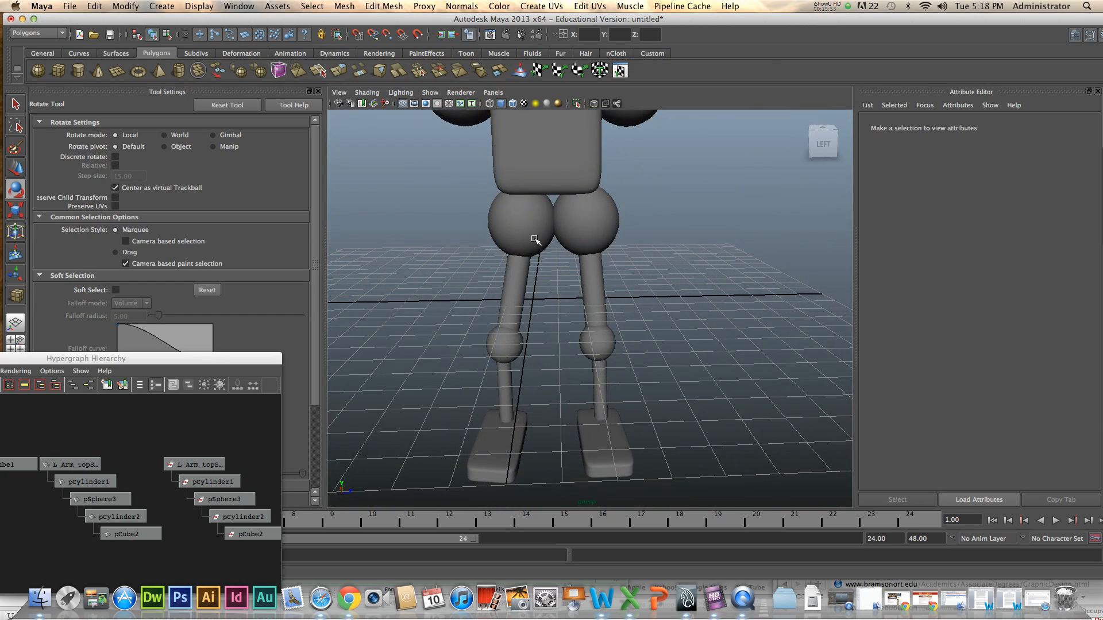
left_click(533, 238)
mouse_move(567, 292)
left_mouse_down("alt")
mouse_move(567, 258)
mouse_move(531, 304)
left_mouse_up("alt")
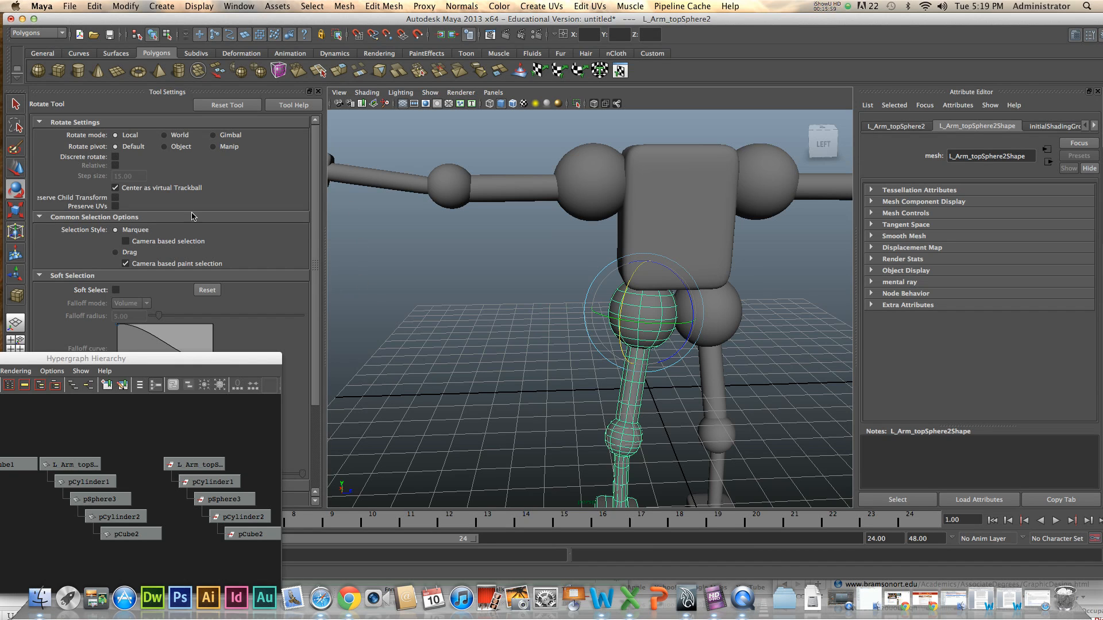
Create a small polygon cylinder on the grid beside the figure and display it smoothed.
left_click(16, 168)
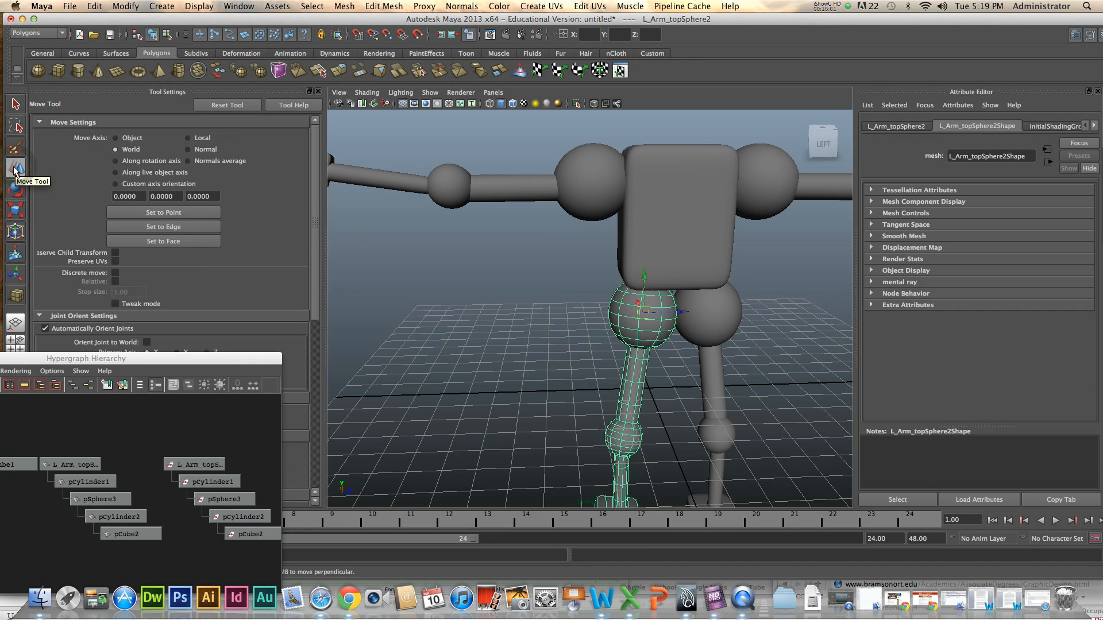
left_click(77, 71)
middle_click_drag(482, 363, 474, 343, "alt")
left_click_drag(460, 360, 451, 176)
key("3")
Move the new cylinder to the centre of the torso's top to serve as the neck.
middle_click_drag(452, 176, 456, 308, "alt")
scroll(448, 309, "down", 5)
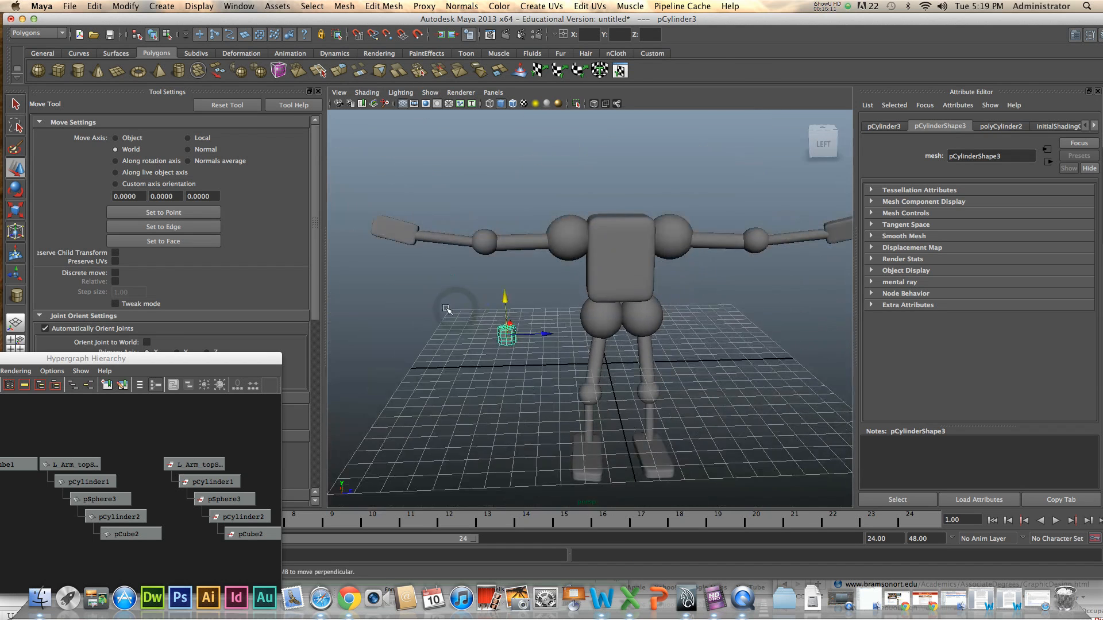
left_click_drag(542, 332, 654, 337)
left_click_drag(624, 300, 599, 286)
left_click_drag(616, 149, 616, 164)
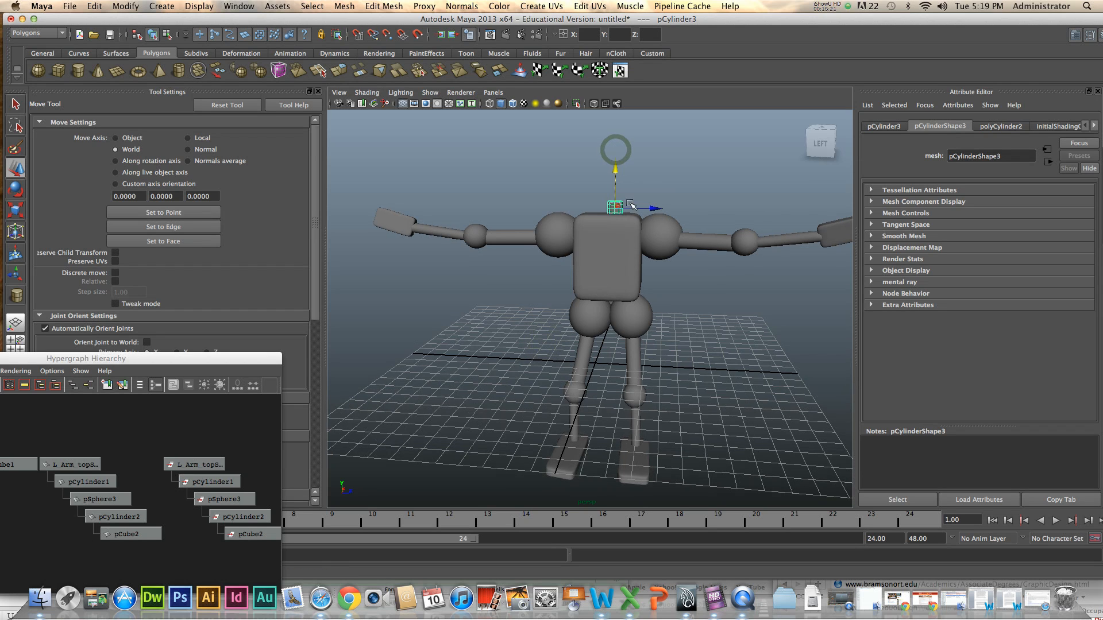
left_click_drag(660, 209, 653, 208)
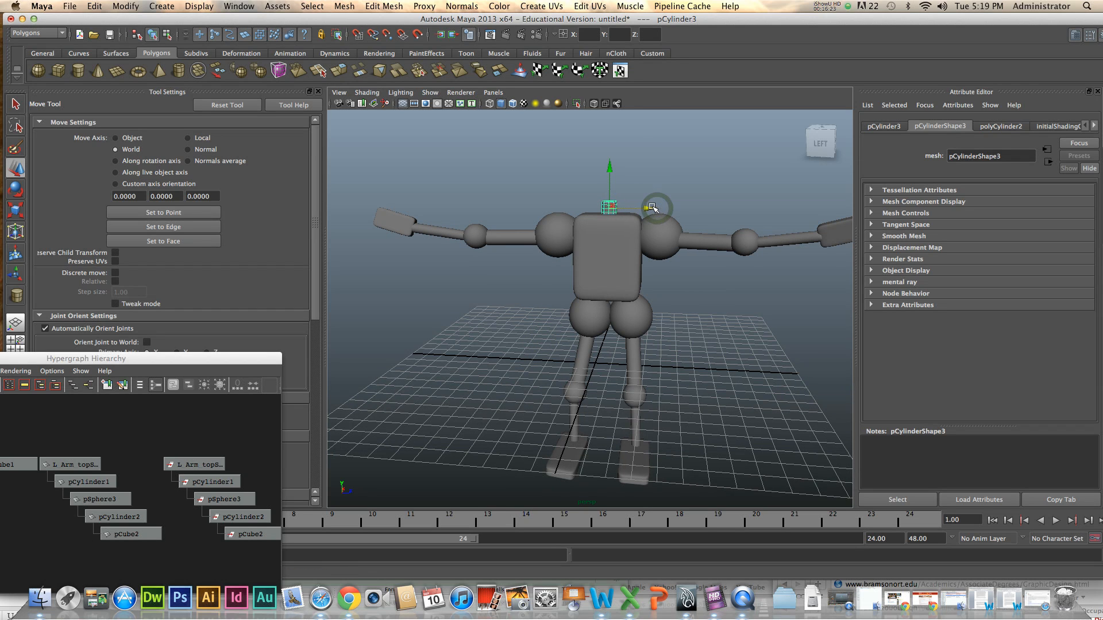
Switch to the four-view layout and identify the top, perspective, front and right views.
key("space")
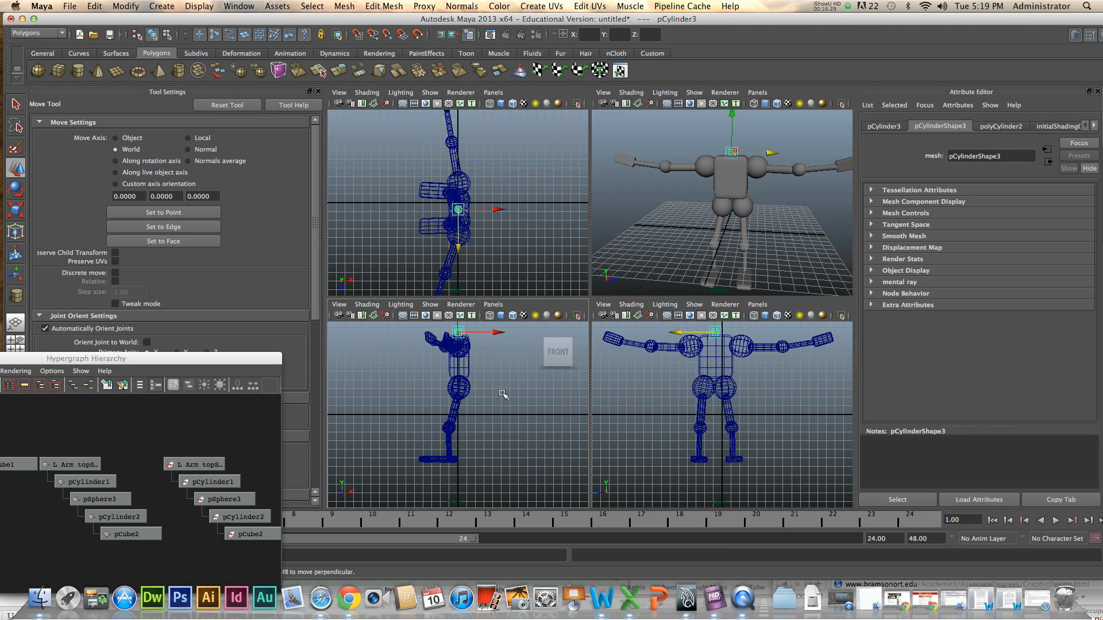
mouse_move(566, 371)
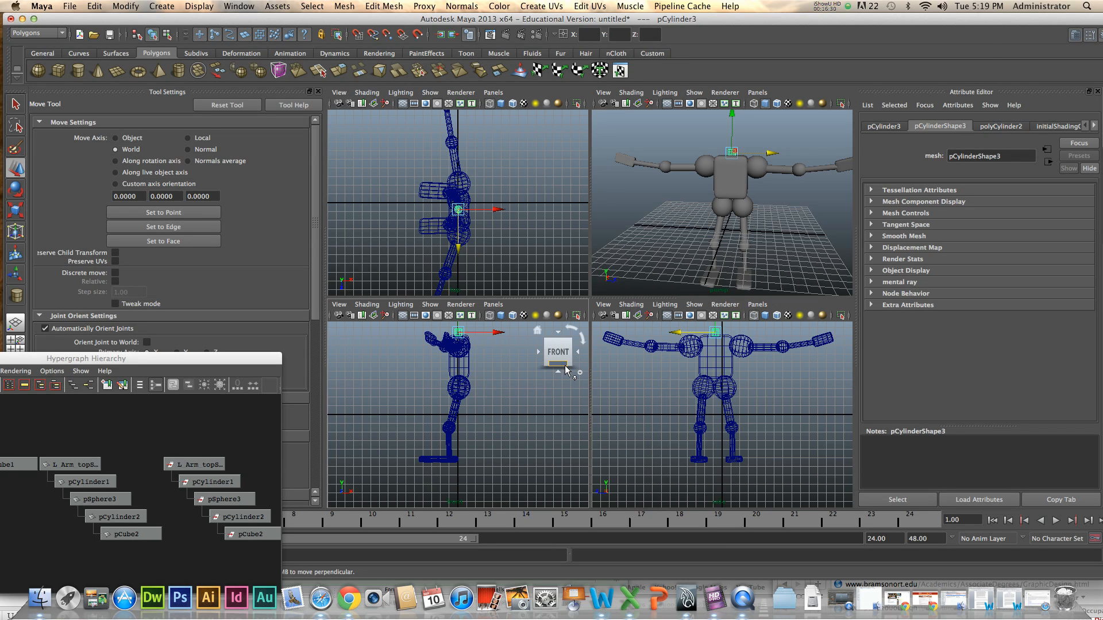
left_click(540, 147)
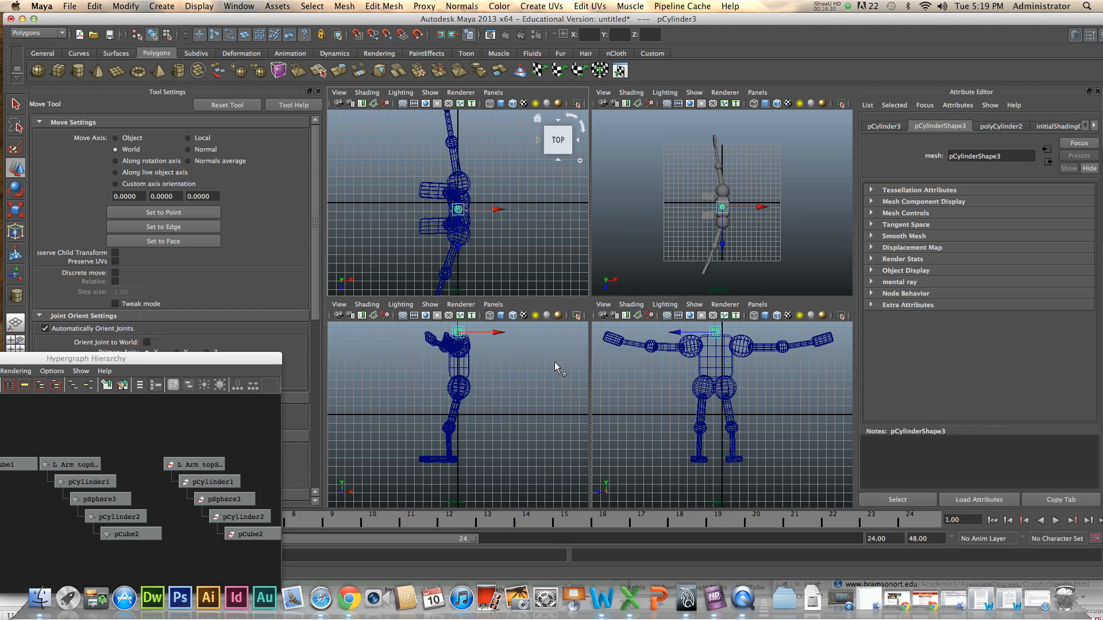
left_click(556, 387)
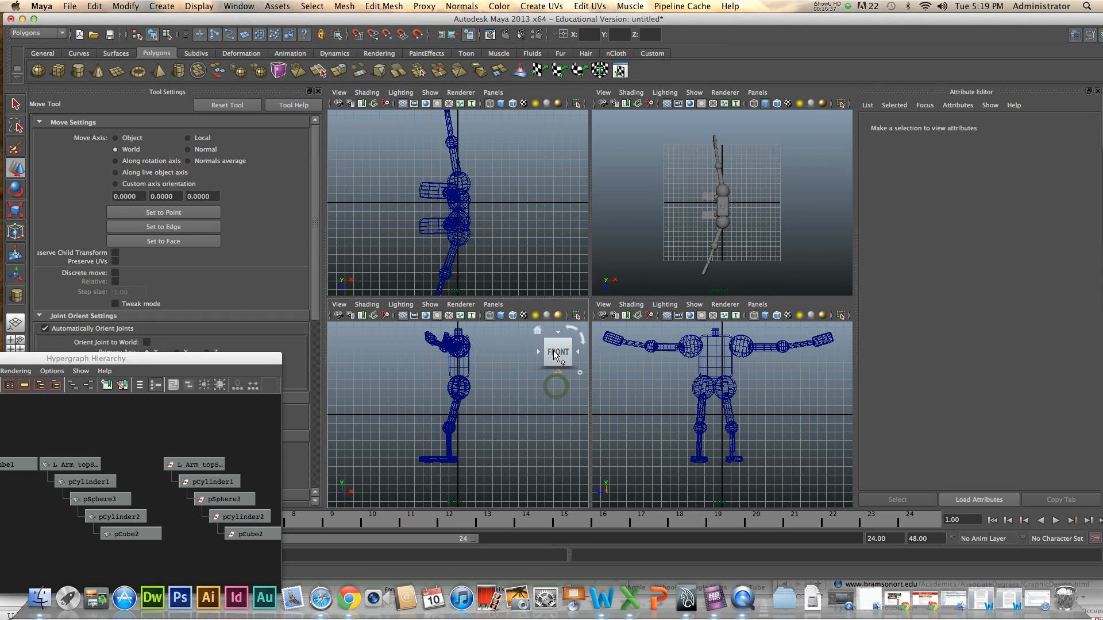
left_click(514, 196)
left_click(676, 171)
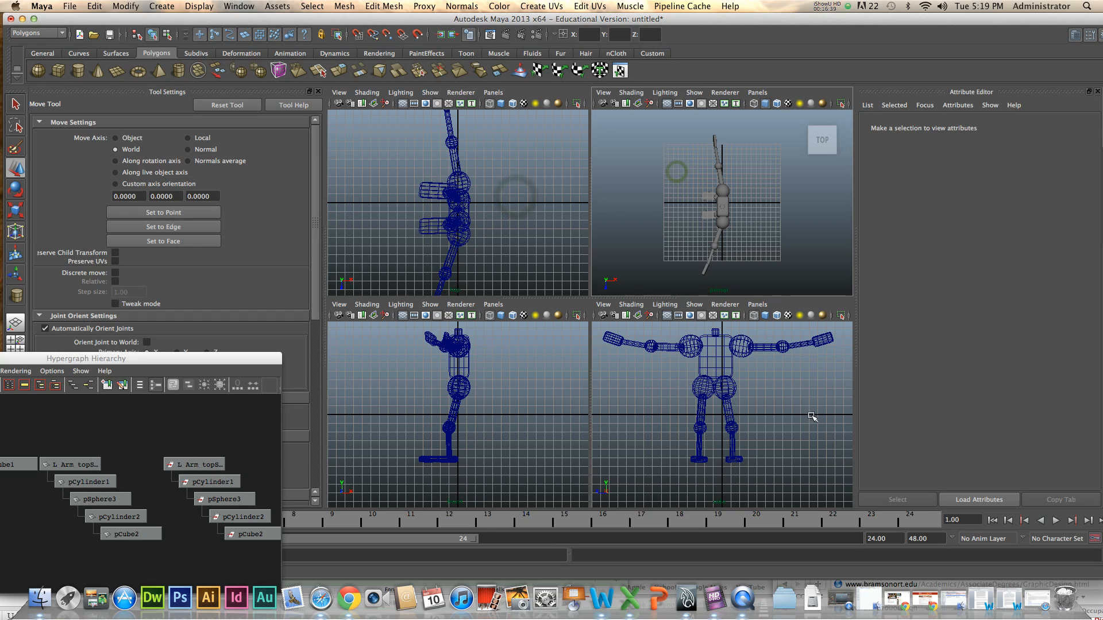
left_click(810, 417)
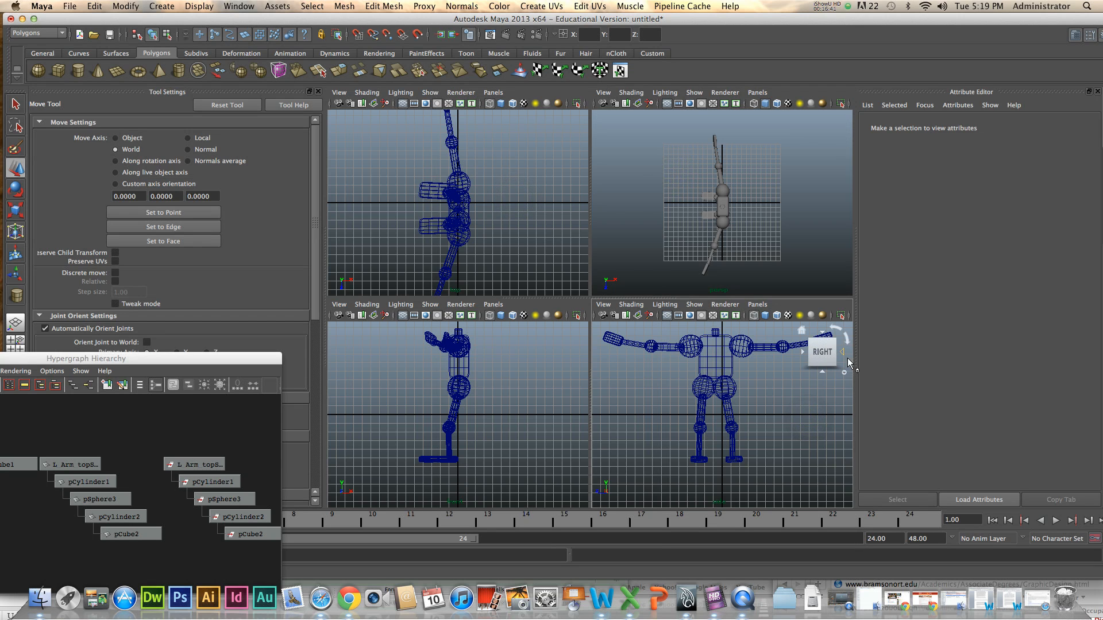
Select the neck cylinder in the front view and lower it slightly toward the torso.
left_click(523, 396)
middle_click_drag(495, 362, 500, 402, "alt")
scroll(457, 376, "up", 6)
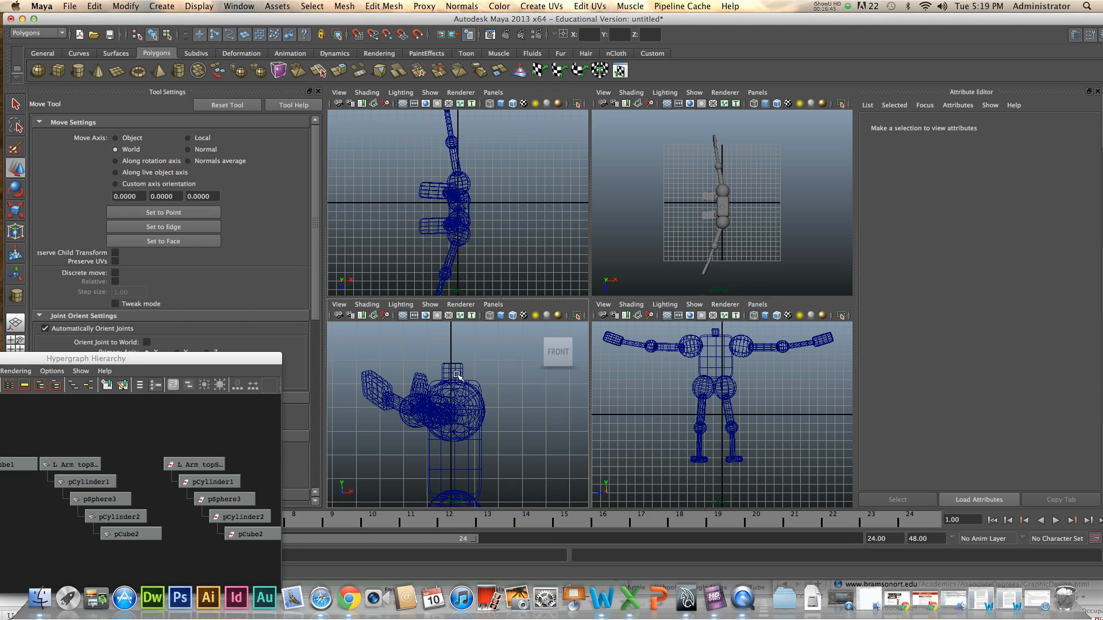
left_click(457, 375)
left_click_drag(455, 333, 456, 336)
Enlarge the neck cylinder uniformly and raise it slightly above the torso.
left_click_drag(741, 246, 771, 210, "alt")
scroll(770, 253, "up", 8)
left_click_drag(770, 256, 759, 213, "alt")
middle_click_drag(759, 214, 751, 235, "alt")
scroll(747, 230, "up", 2)
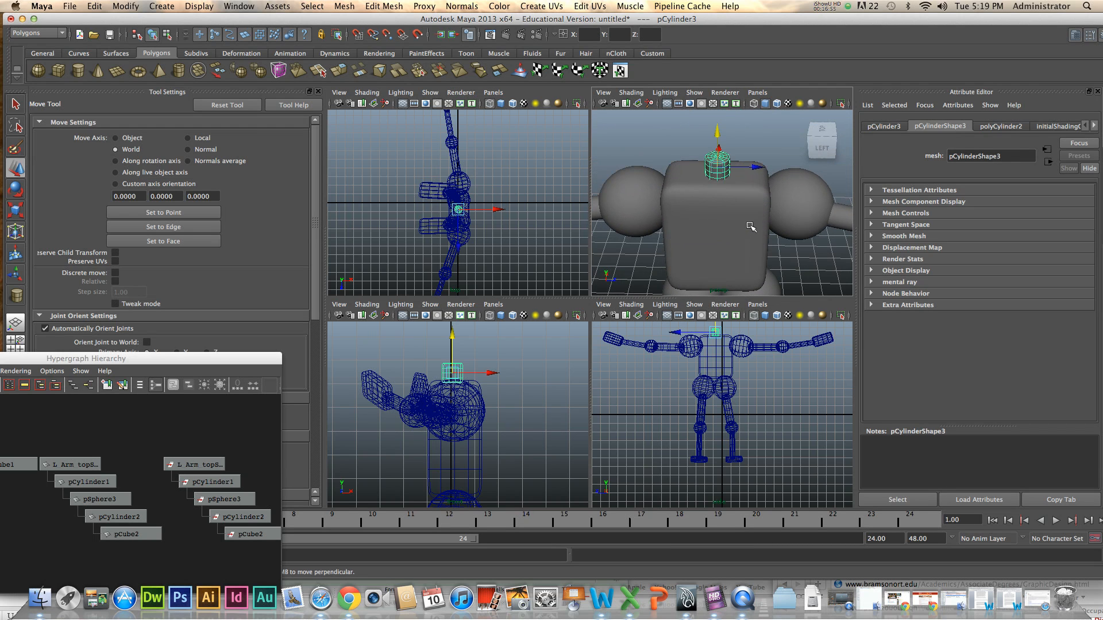
key("r")
left_click_drag(726, 169, 734, 170)
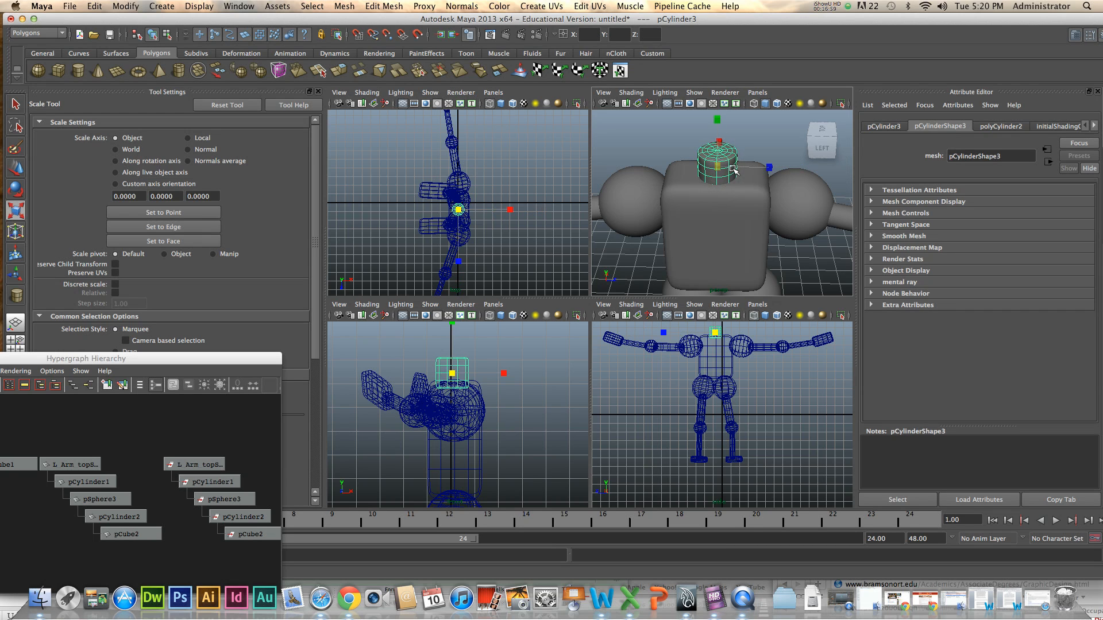
key("w")
left_click_drag(719, 132, 719, 128)
Create a polygon sphere on the grid beside the figure for the head and display it smoothed.
scroll(776, 218, "down", 10)
left_click_drag(777, 227, 773, 217, "alt")
scroll(771, 218, "up", 5)
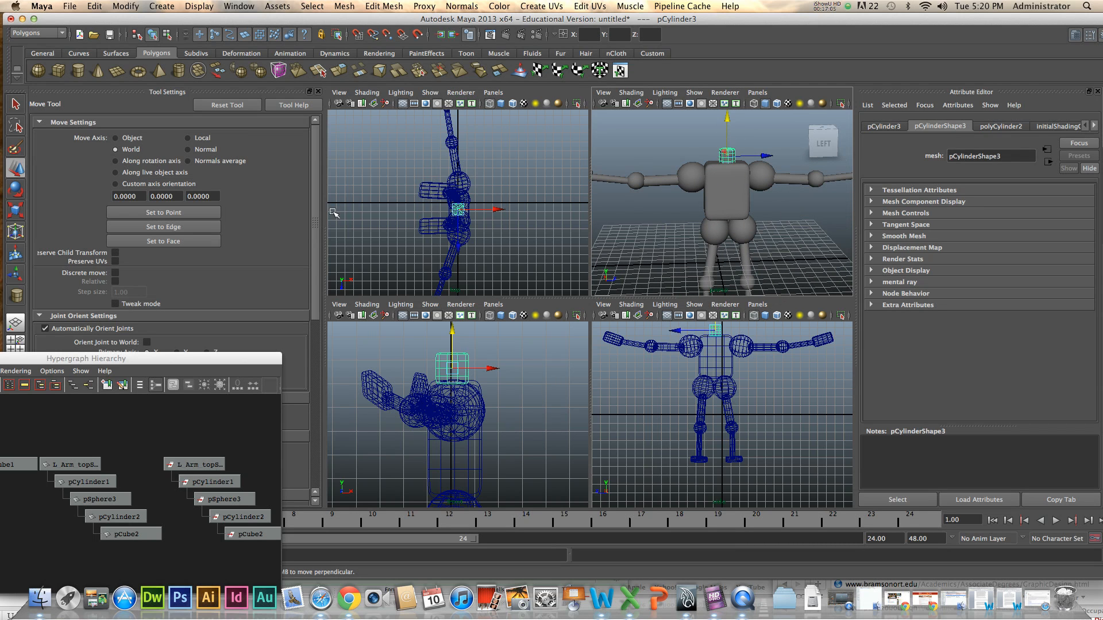
left_click(38, 71)
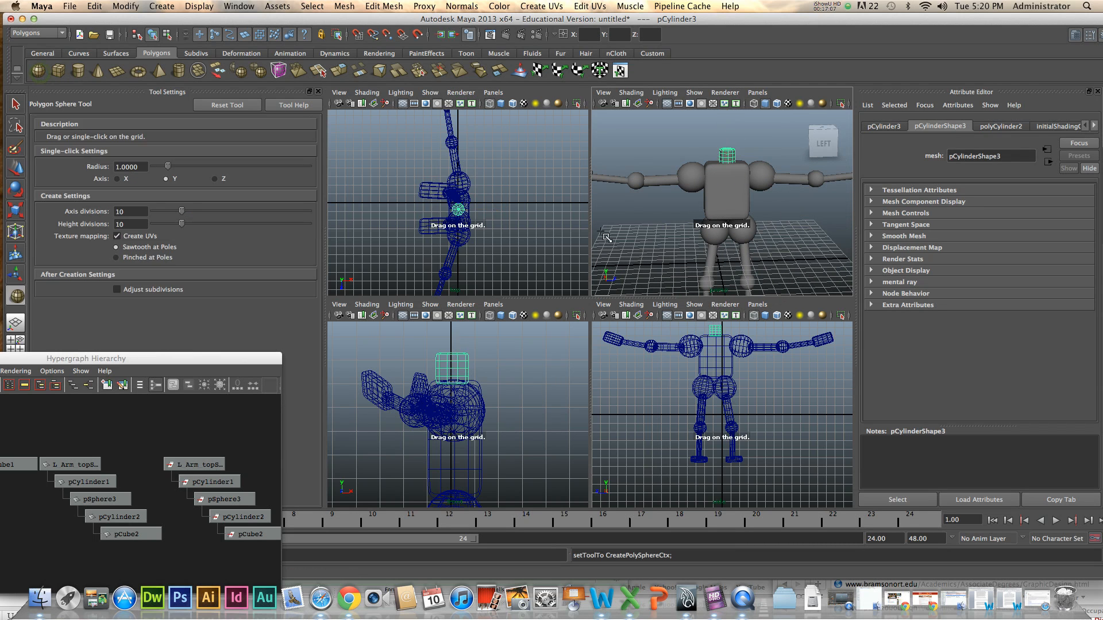
left_click_drag(642, 249, 630, 250)
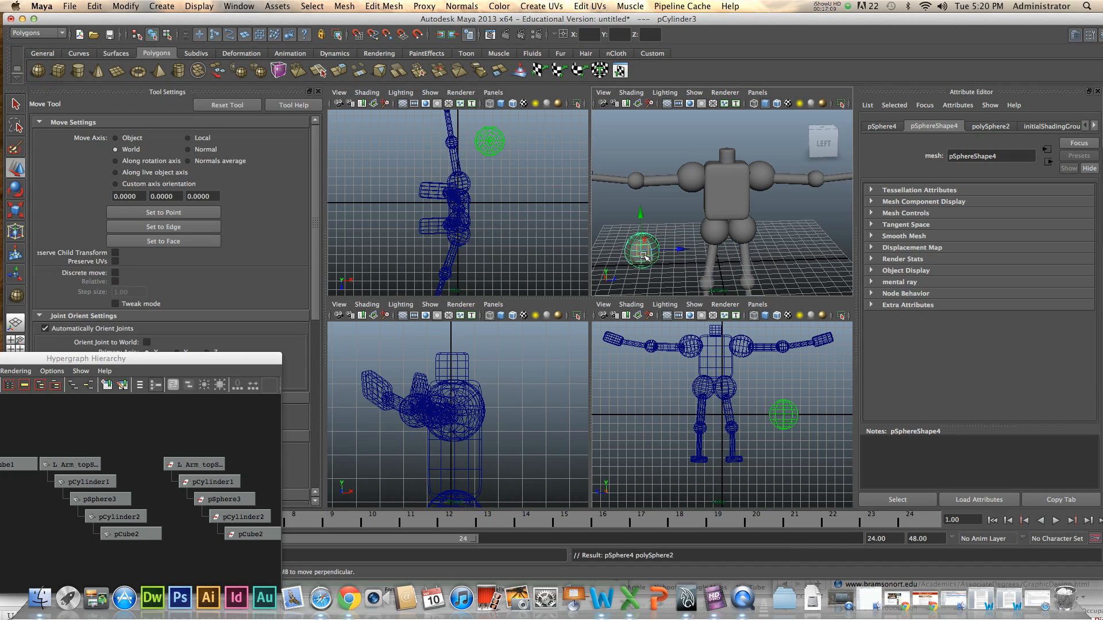
key("3")
Move the head sphere onto the top of the neck and show its transform attributes.
left_click_drag(498, 143, 498, 208)
left_click_drag(723, 230, 724, 136)
left_click(882, 126)
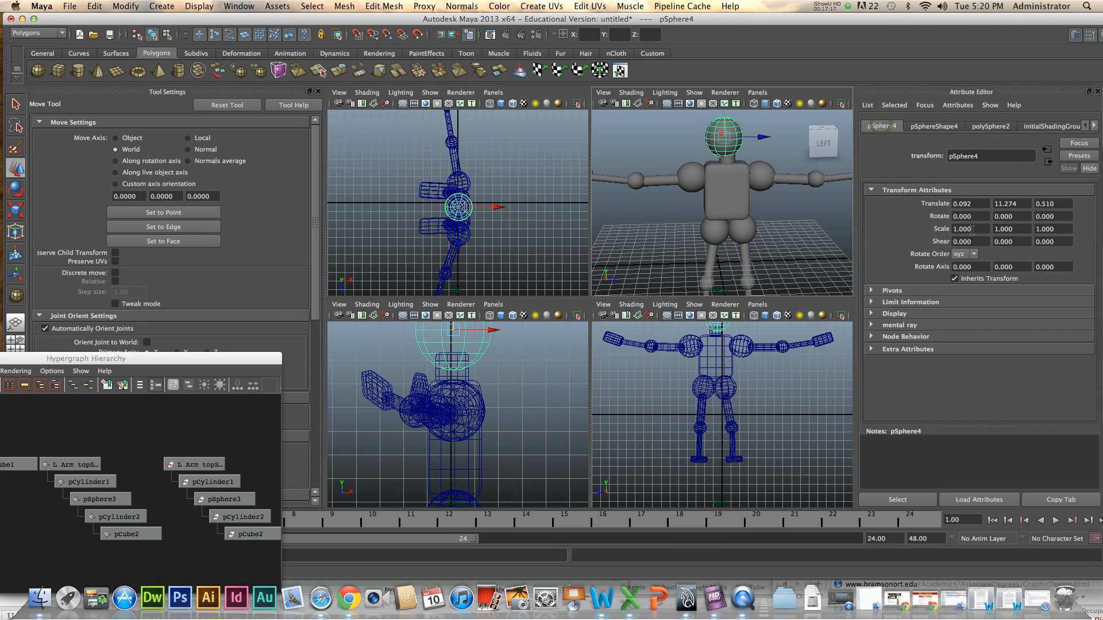
Refine the head sphere's position over the neck to a translation of about 0.037, 11.608, 0.807.
left_click_drag(786, 189, 673, 188, "alt")
left_click_drag(710, 128, 710, 128)
left_click_drag(706, 166, 790, 171, "alt")
middle_click_drag(707, 147, 707, 209, "alt")
mouse_move(707, 157)
left_mouse_down()
mouse_move(712, 142)
mouse_move(713, 159)
left_mouse_up()
left_click_drag(743, 196, 746, 196)
left_click_drag(711, 156, 711, 176)
Tilt the head sphere about -10.9 degrees around Z and scale it uniformly to about 1.057.
key("e")
key("f")
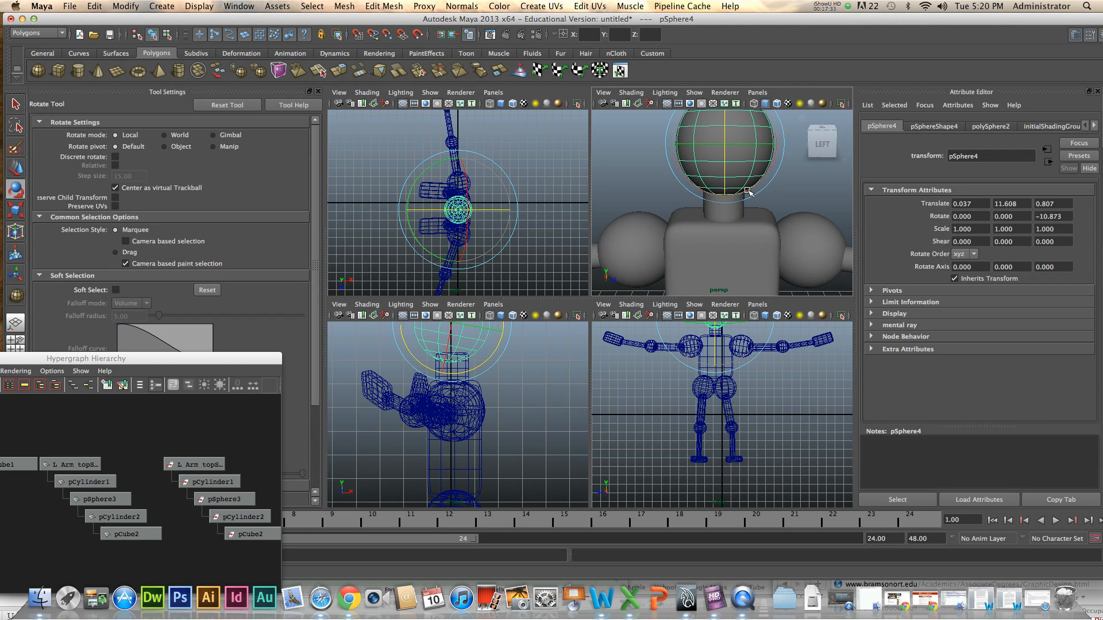
key("r")
left_click_drag(711, 184, 711, 185)
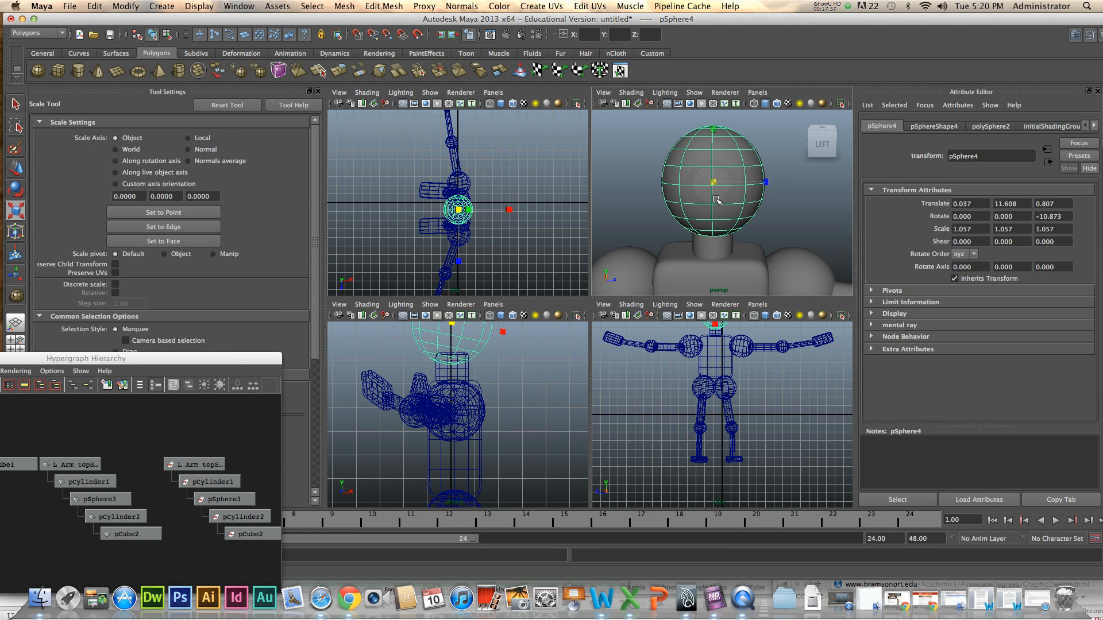
Maximize the perspective view, switch the head sphere to vertex editing and select one of its vertices.
key("space")
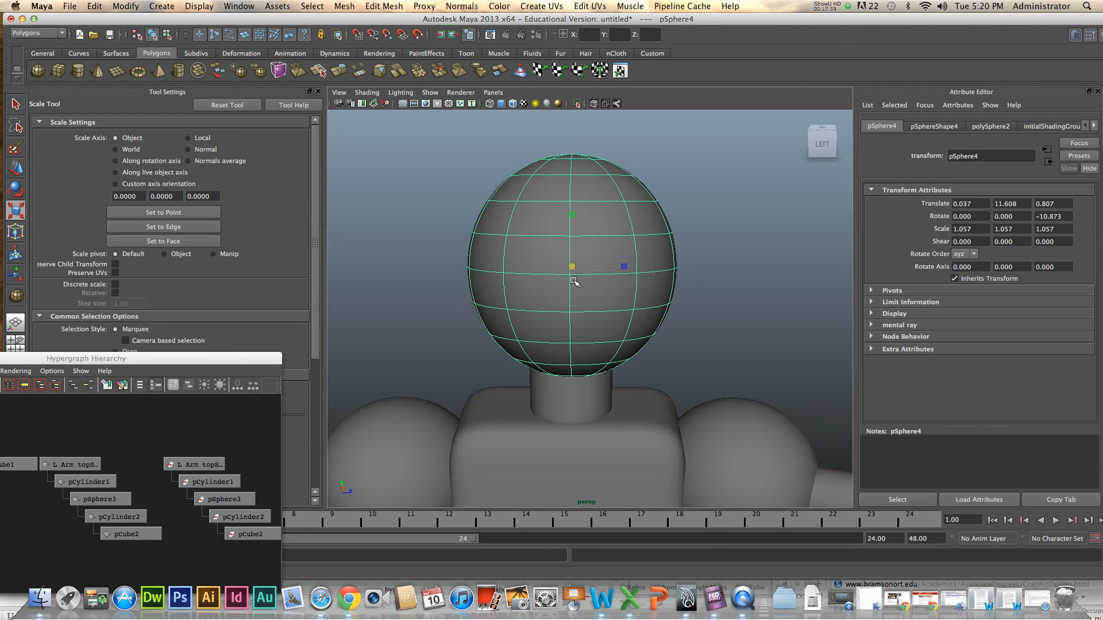
right_click(574, 283)
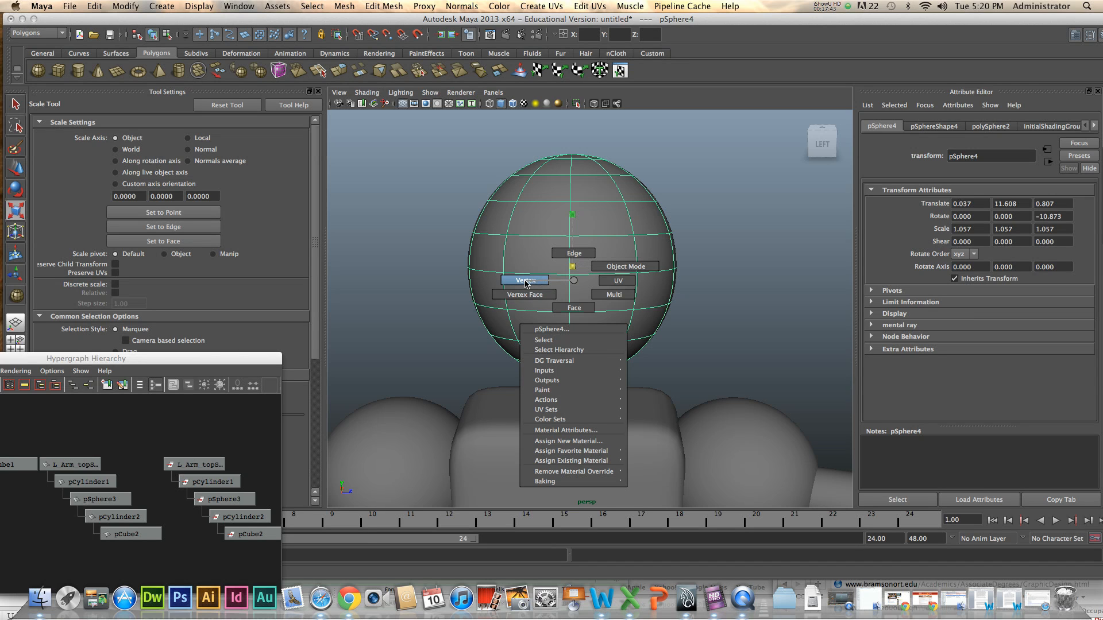
left_click(525, 280)
mouse_move(677, 277)
left_mouse_down("alt")
mouse_move(654, 283)
mouse_move(676, 281)
left_mouse_up("alt")
left_click_drag(576, 317, 763, 277, "alt")
left_click(596, 288)
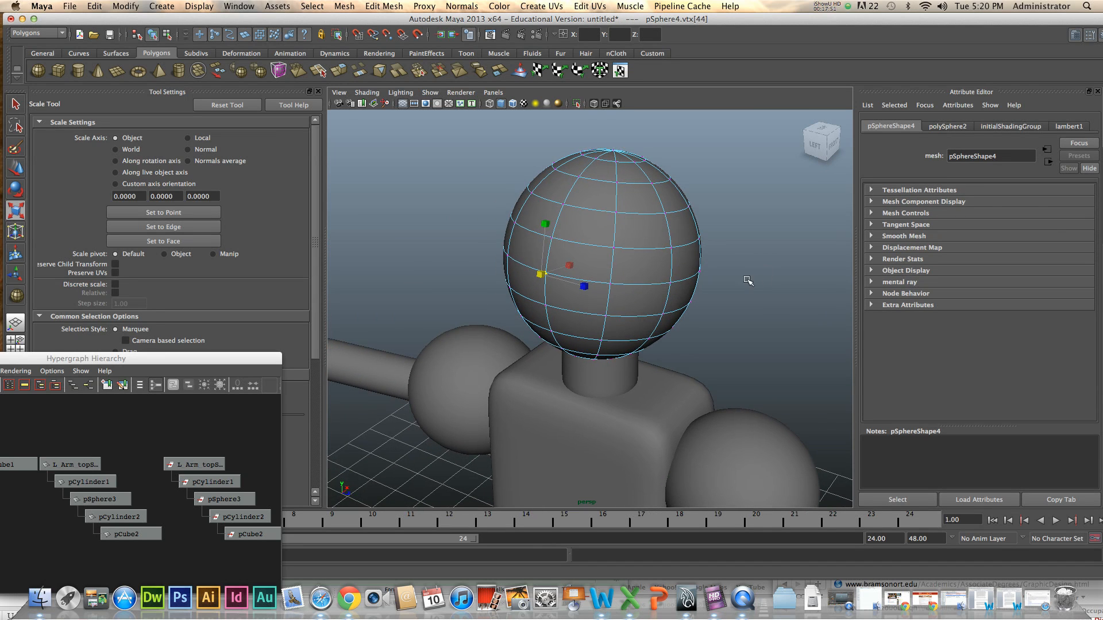
Try to pull the selected vertex out from the head sphere with the Move tool.
key("w")
middle_click_drag(561, 263, 522, 285)
left_click_drag(706, 288, 581, 219, "alt")
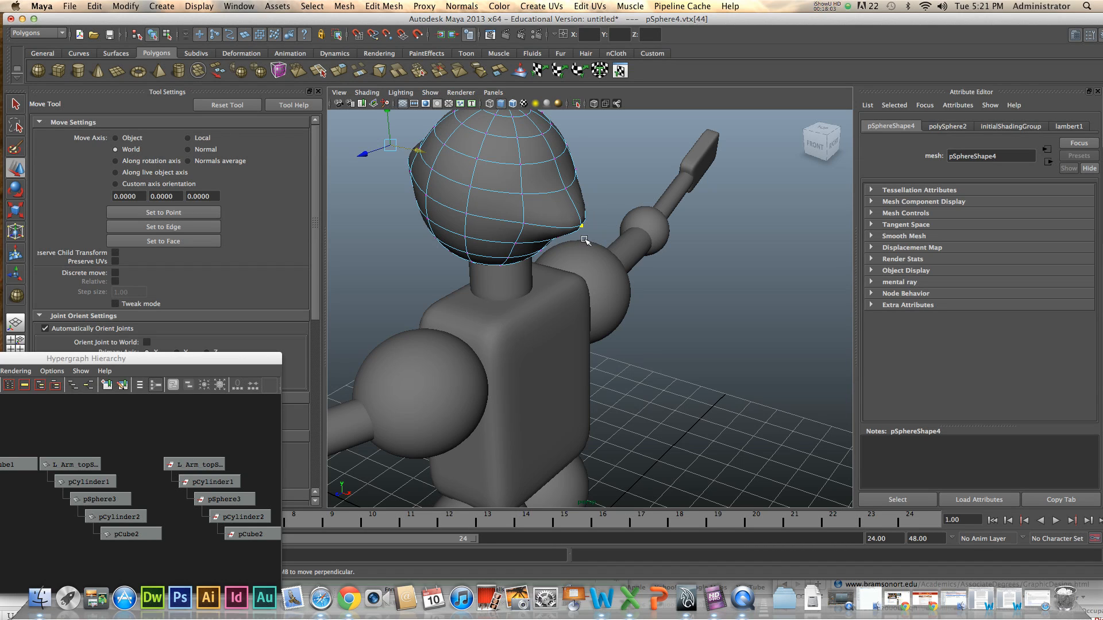
left_click_drag(585, 240, 615, 266, "alt")
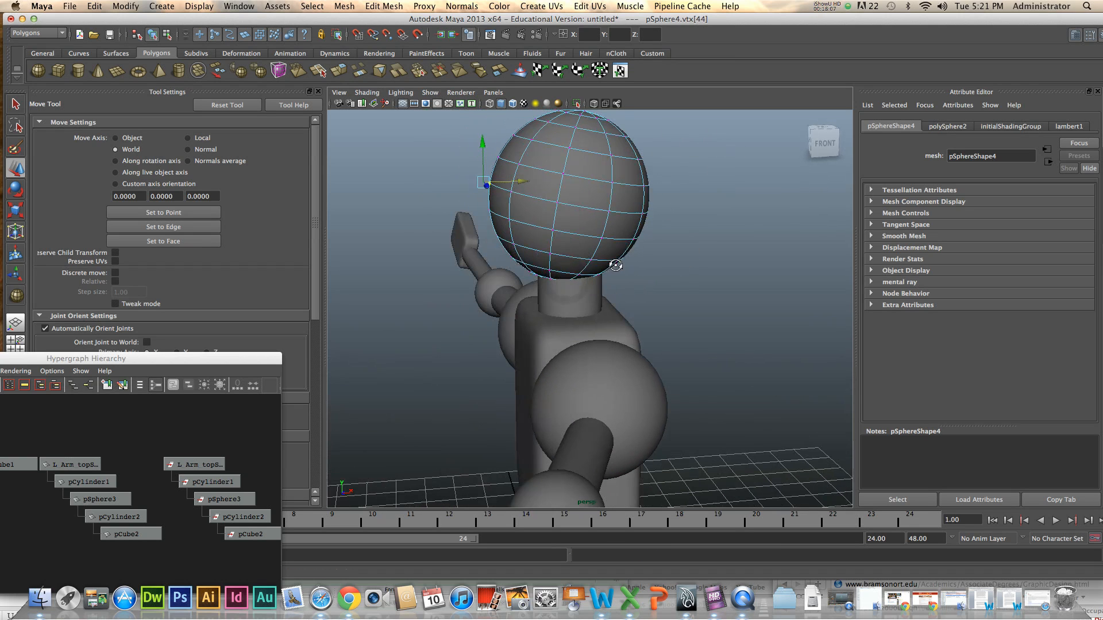
Clear the vertex selection, reselect the vertex at the head's outer edge and return to the four-view layout.
left_click(453, 155)
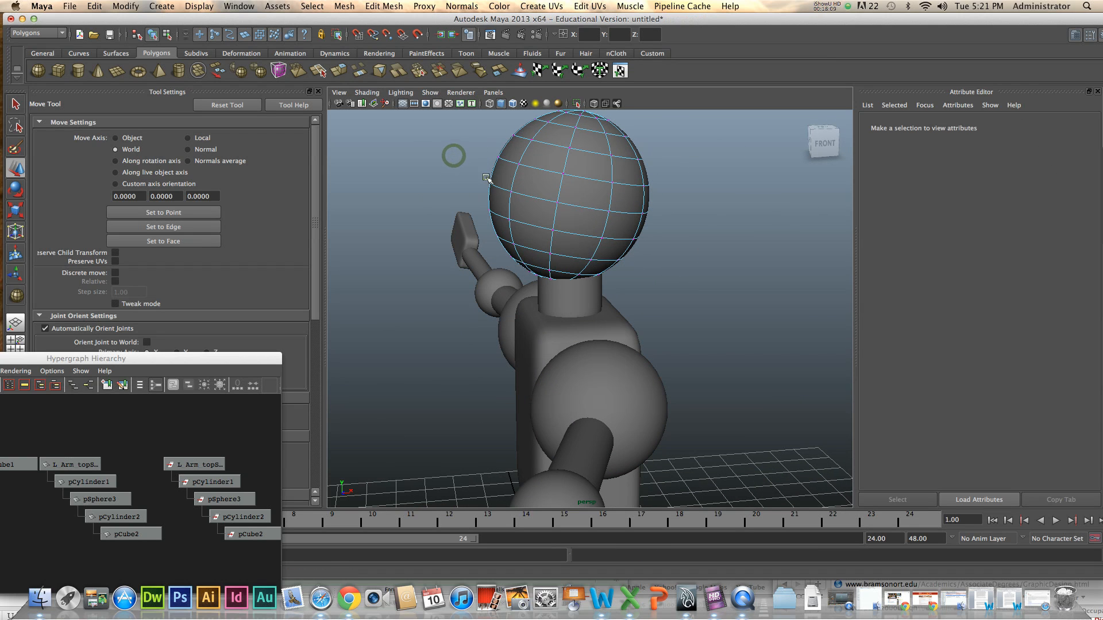
left_click(485, 182)
left_click_drag(555, 223, 639, 270, "alt")
key("space")
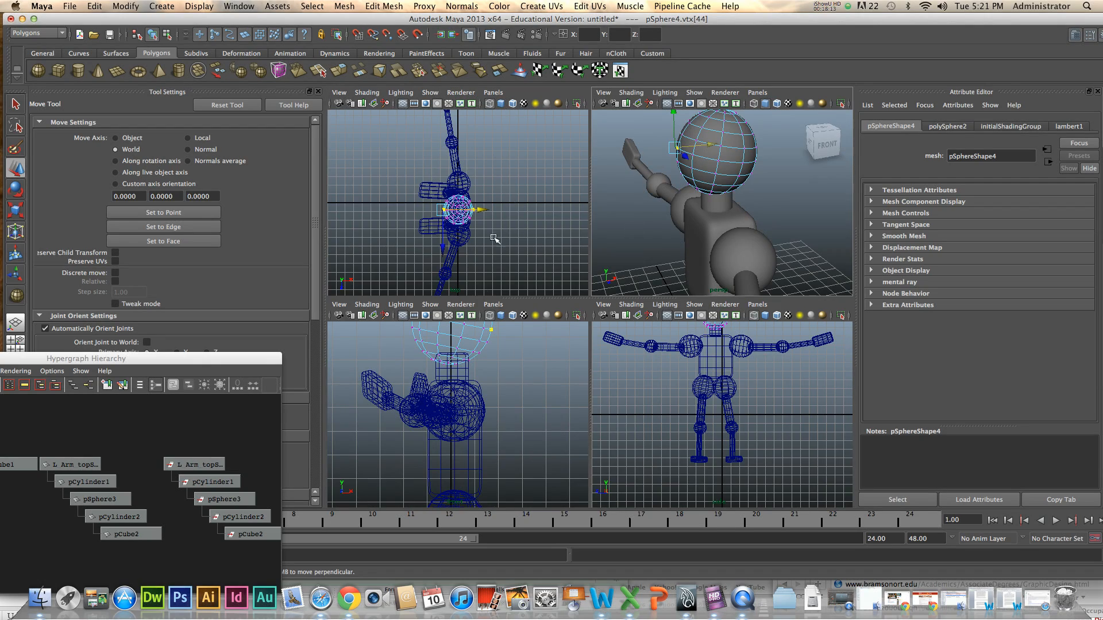
middle_click(508, 441)
middle_click(525, 424)
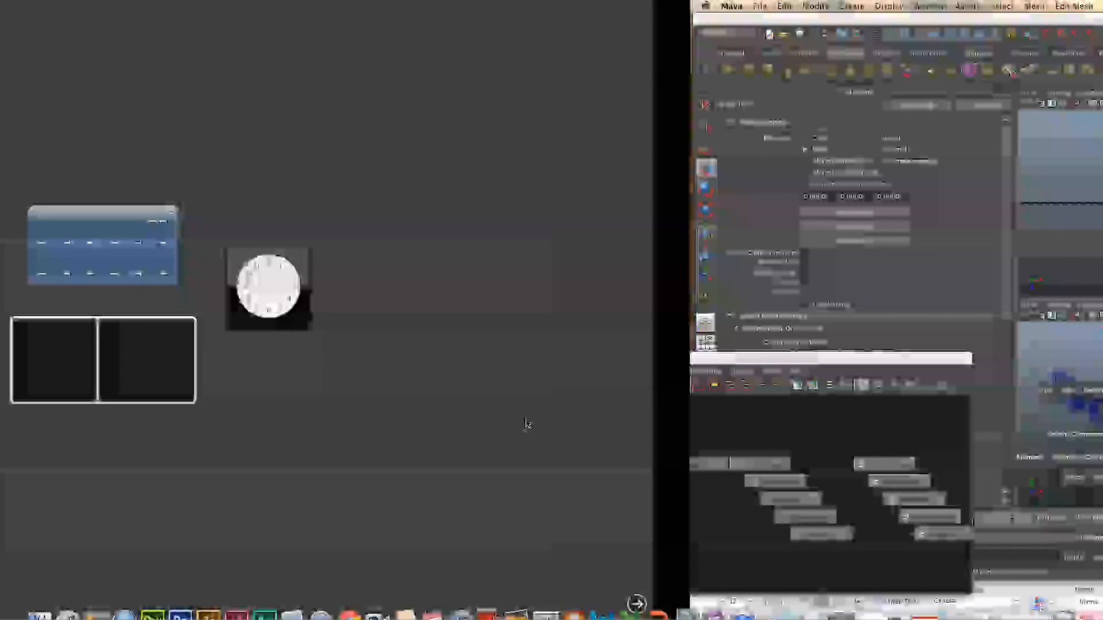
Toggle the perspective view between wireframe and shaded display, leaving it in wireframe.
key("4")
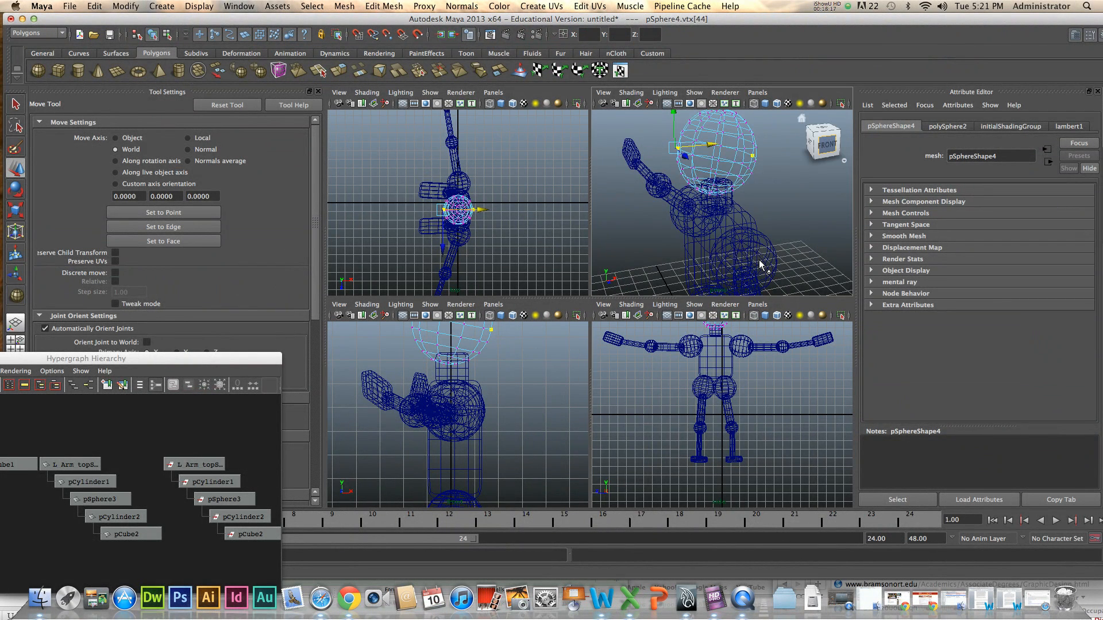
key("5")
key("4")
key("5")
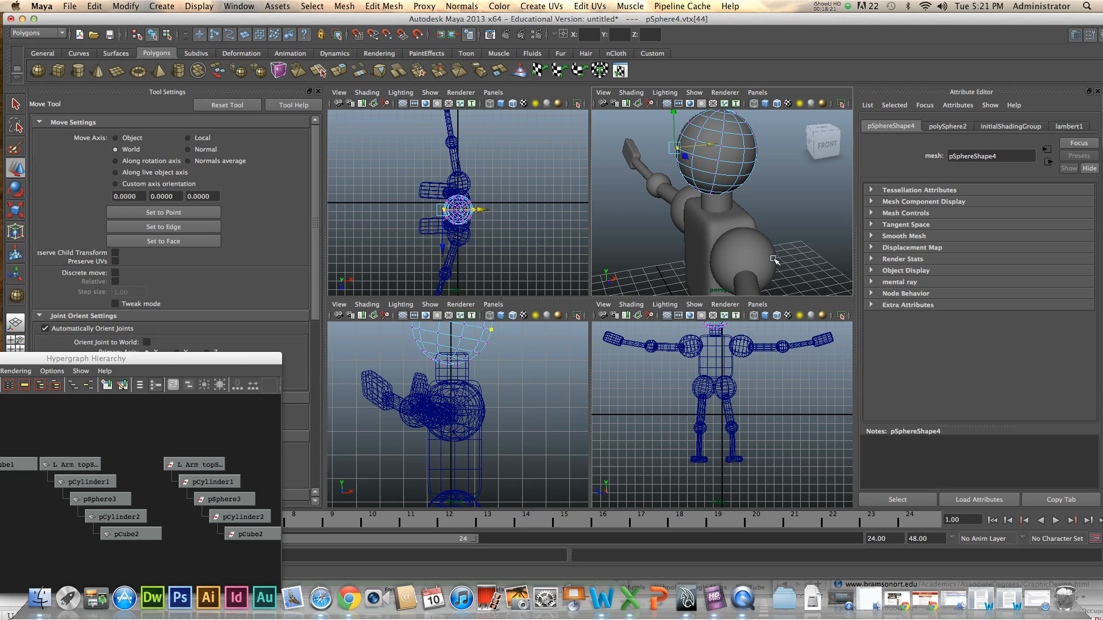
key("4")
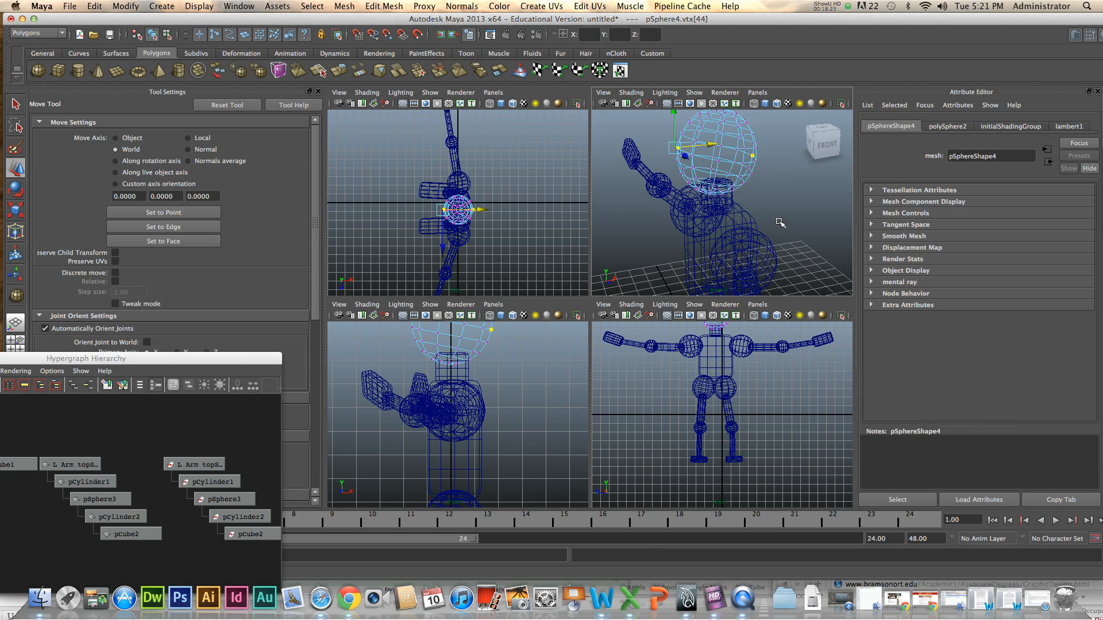
middle_click_drag(756, 153, 754, 167, "alt")
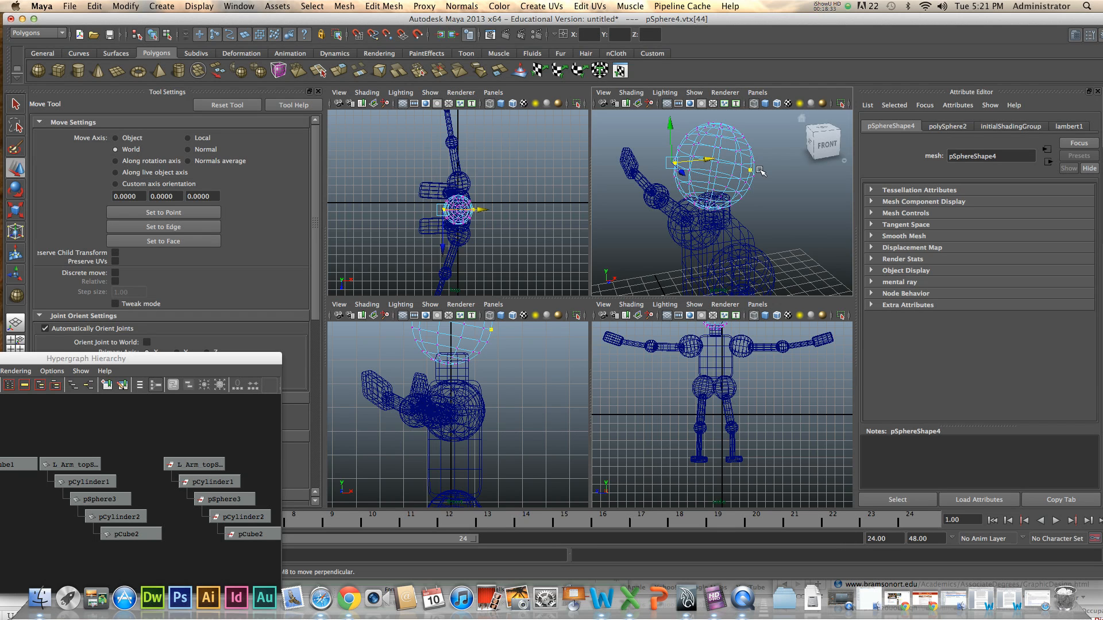
Move the Hypergraph Hierarchy window off the tool settings and turn off Reflection for the Move tool.
left_click_drag(184, 362, 291, 532)
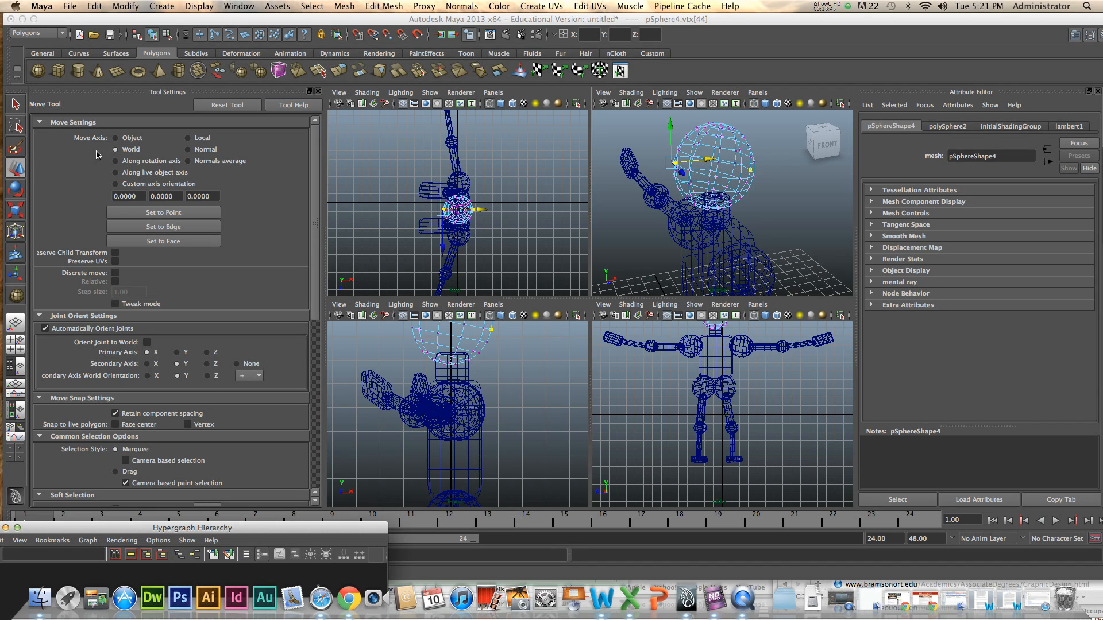
left_click(17, 178)
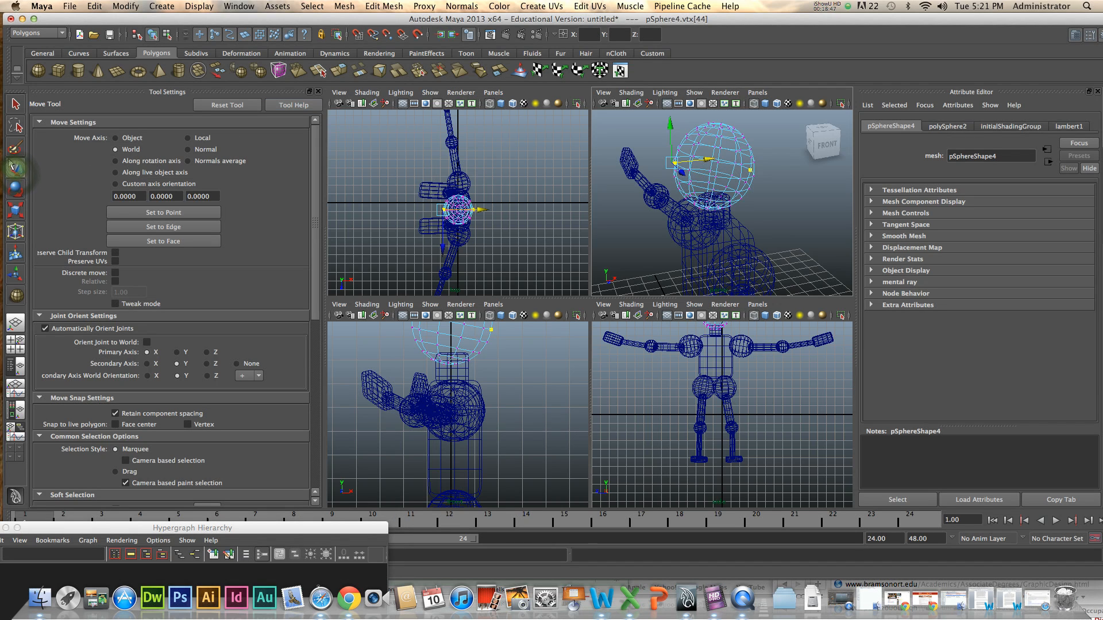
left_click_drag(317, 170, 324, 363)
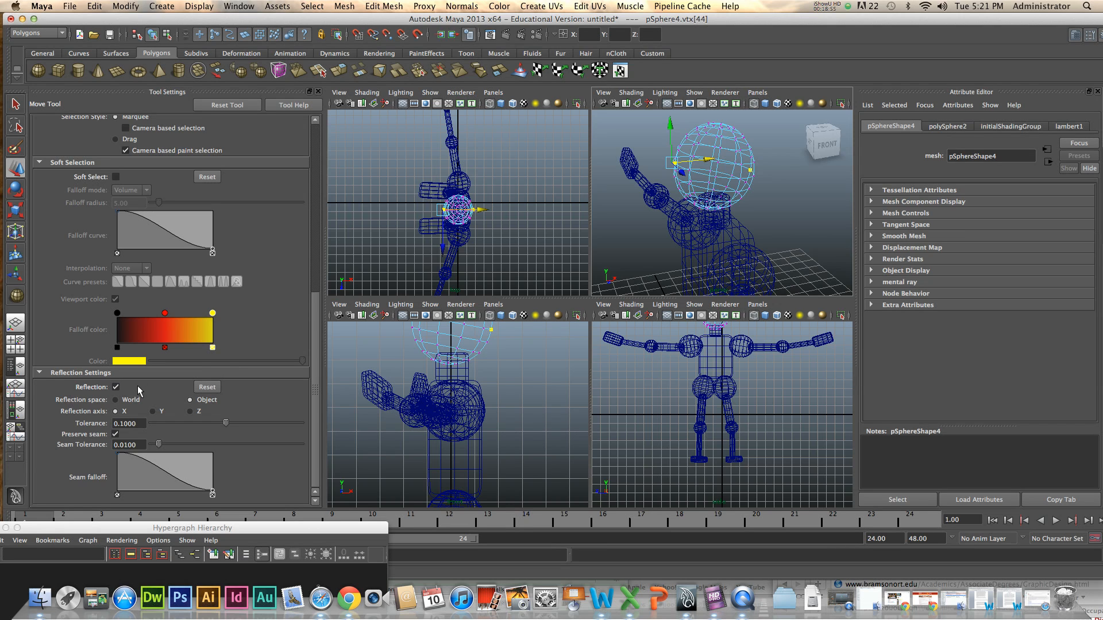
left_click(116, 388)
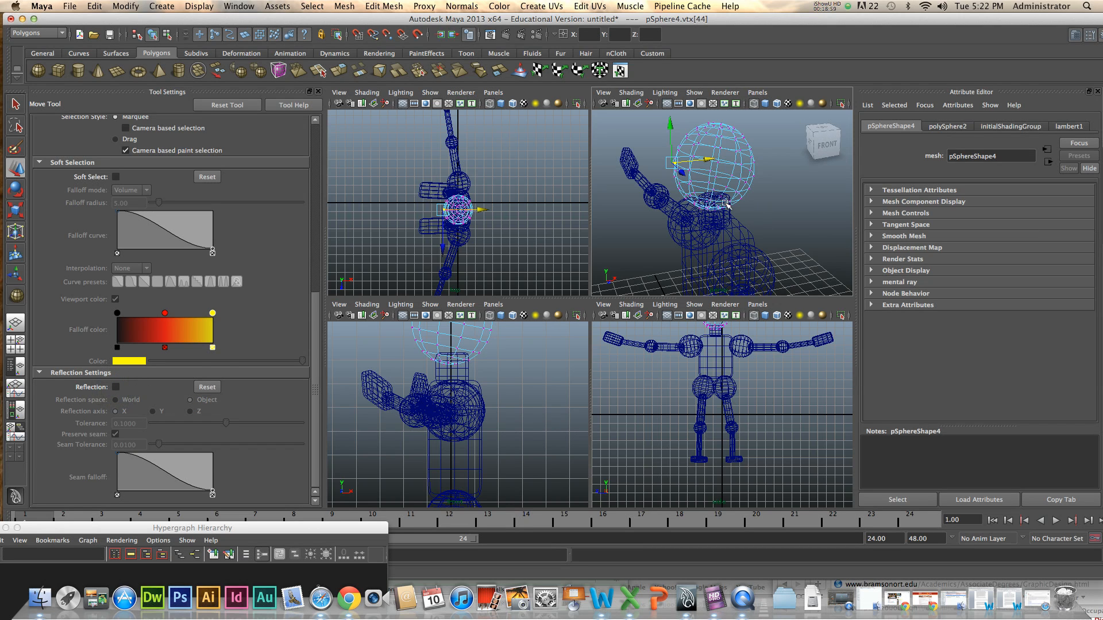
Reselect the pulled-out vertex at the nose of the head sphere and show the perspective view shaded.
scroll(713, 217, "up", 6)
middle_click_drag(714, 216, 746, 231, "alt")
scroll(746, 231, "down", 5)
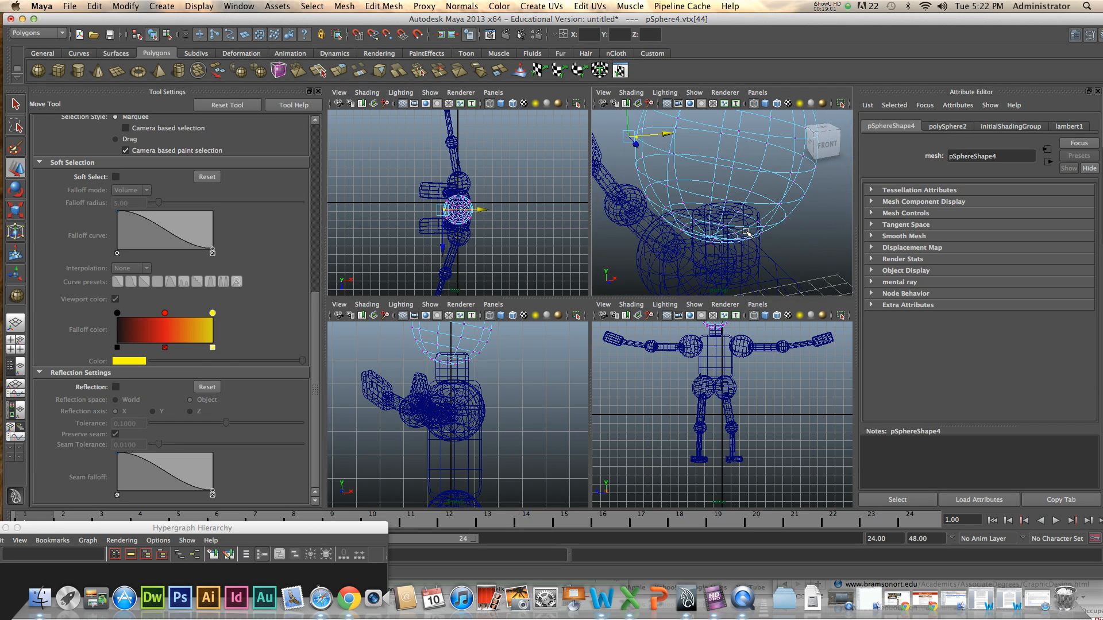
left_click(632, 151)
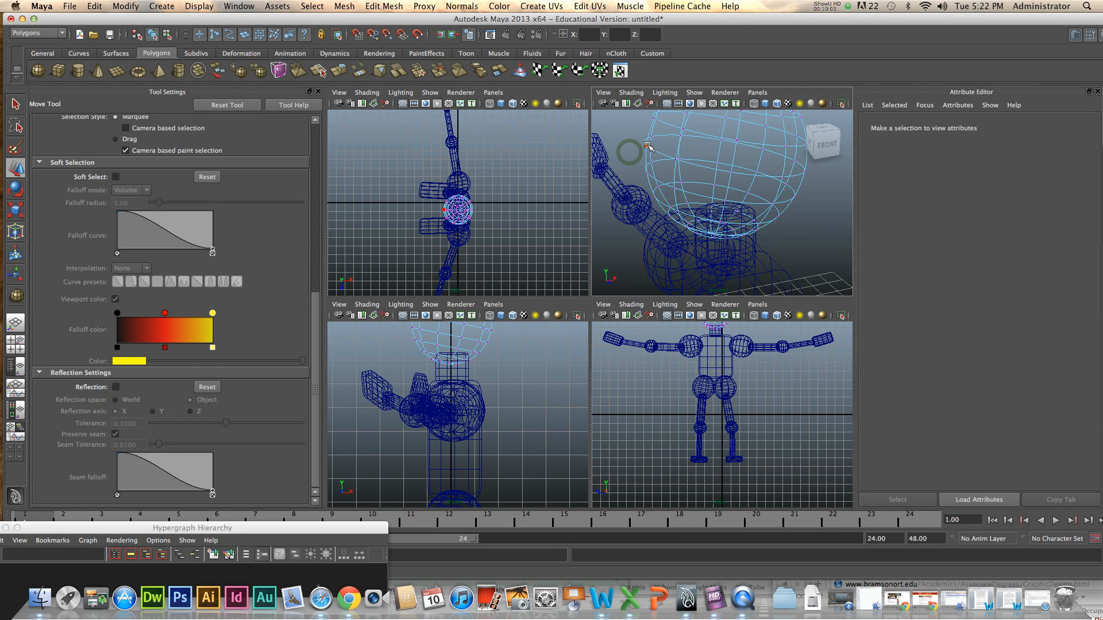
left_click(648, 147)
key("5")
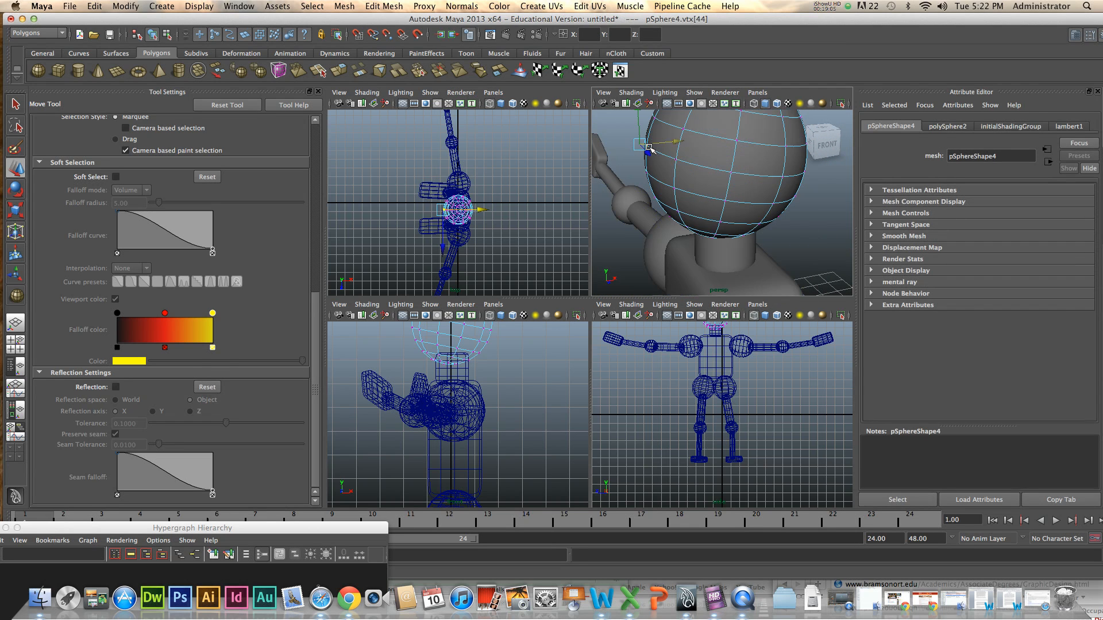
Maximize the perspective view on the front of the face and switch the head sphere to edge selection.
scroll(704, 172, "down", 8)
left_click_drag(706, 180, 801, 209, "alt")
scroll(764, 206, "up", 6)
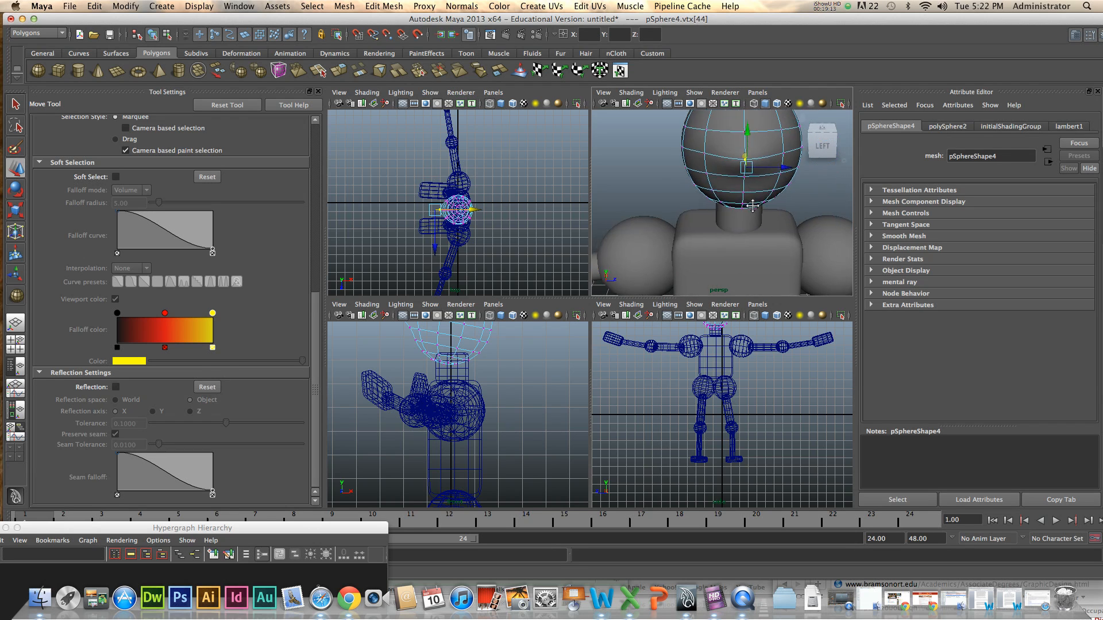
scroll(728, 202, "up", 2)
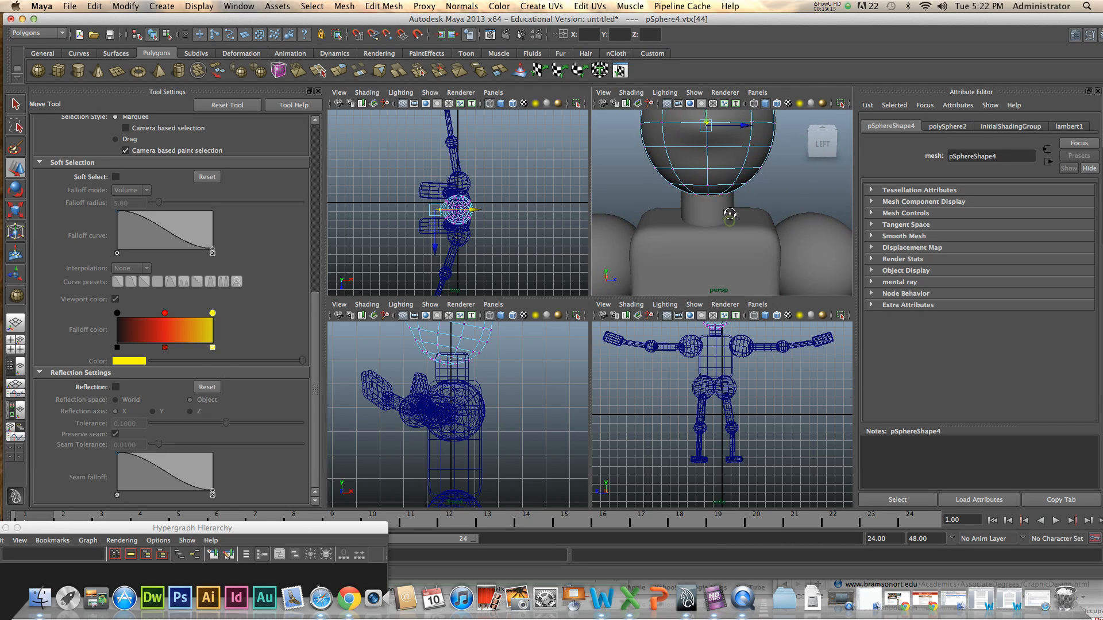
key("space")
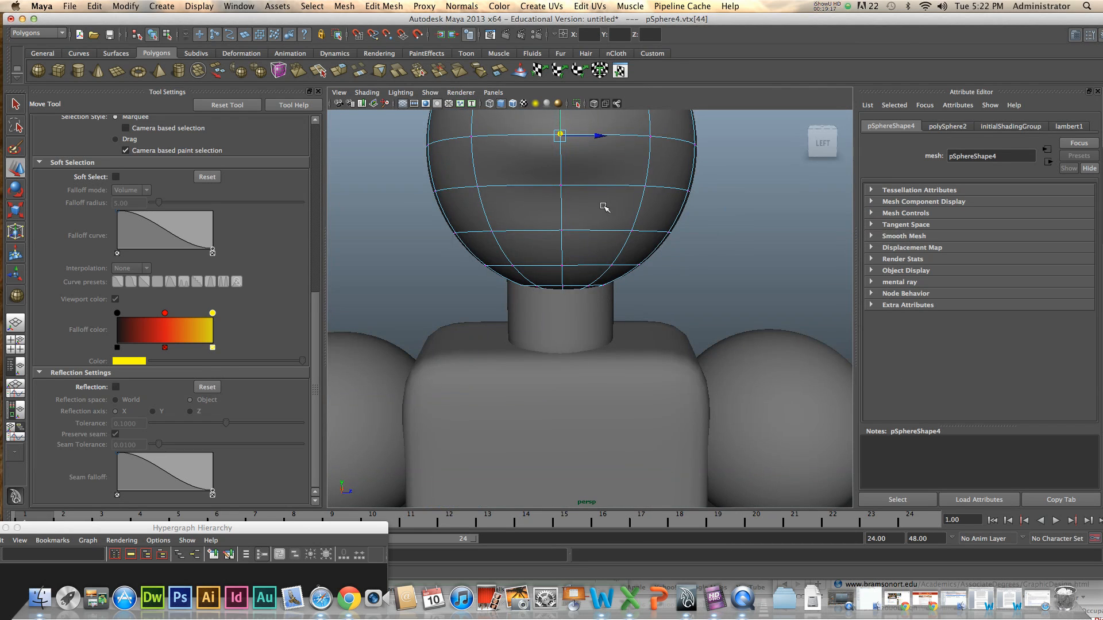
left_click_drag(620, 222, 635, 270, "alt")
right_click(577, 249)
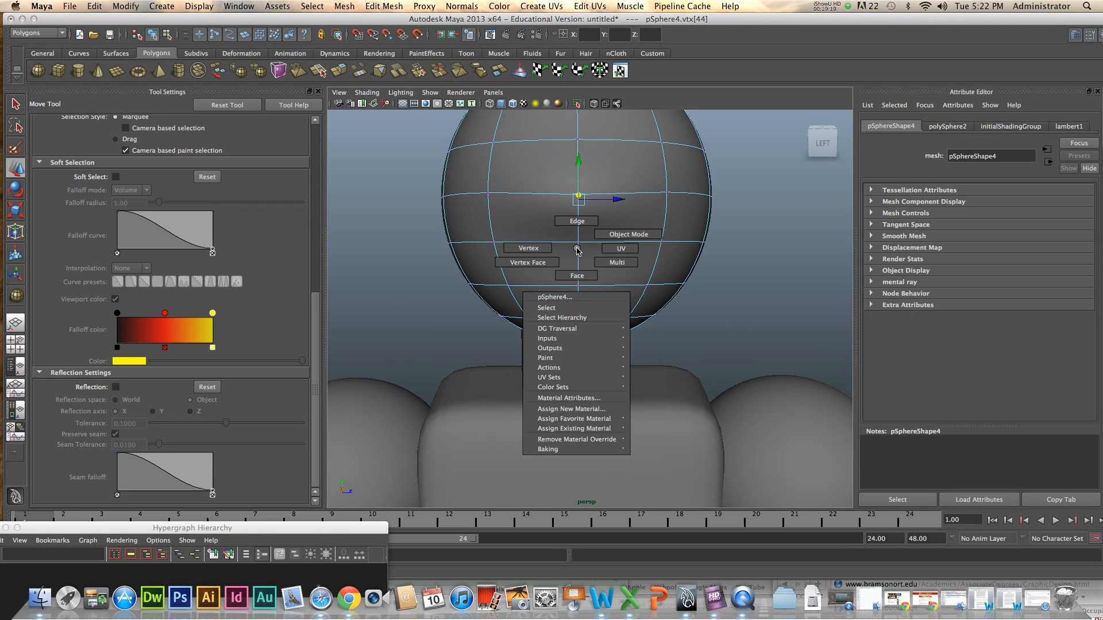
left_click(579, 223)
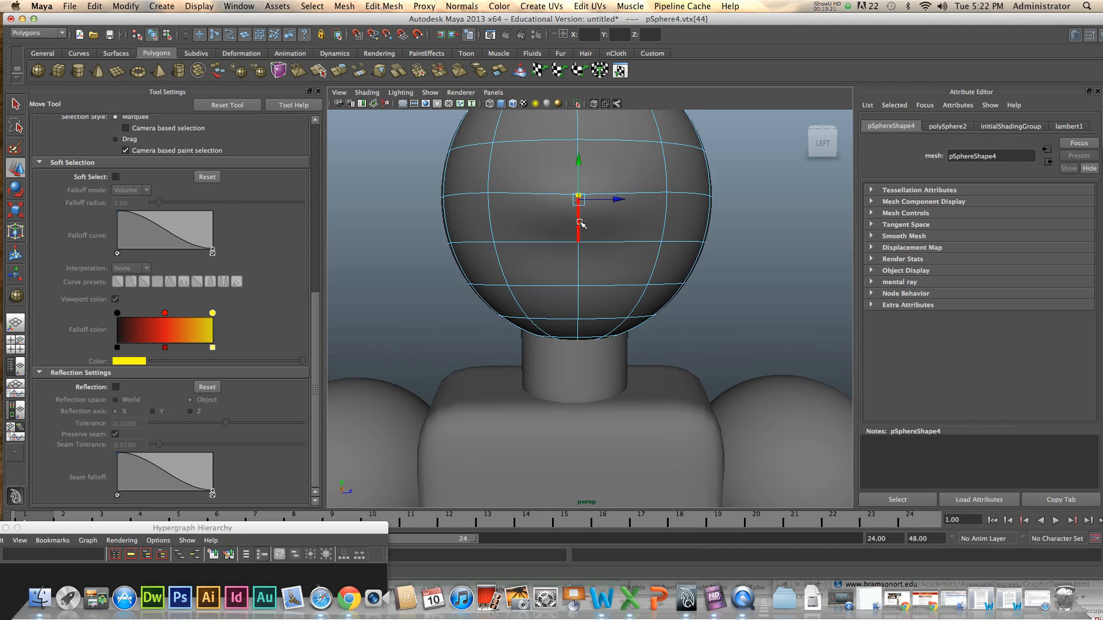
Select the horizontal edge loop just below the nose bulge and scale it inward.
middle_click_drag(616, 286, 612, 310, "alt")
scroll(614, 306, "down", 2)
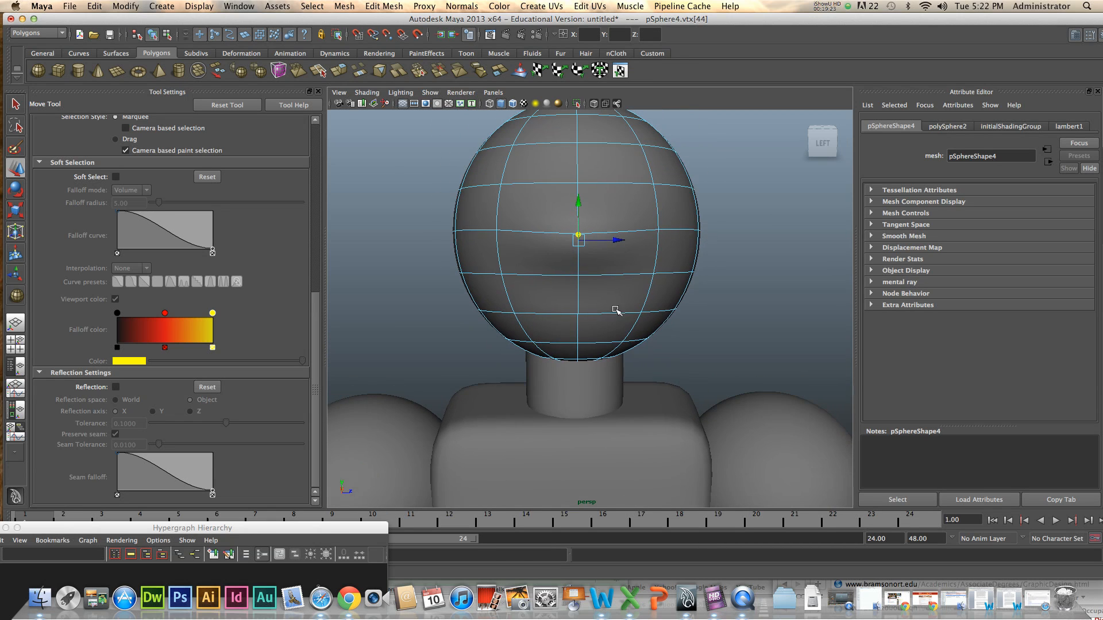
left_click(606, 277)
double_click(606, 277)
mouse_move(670, 298)
left_mouse_down("alt")
mouse_move(655, 294)
mouse_move(667, 300)
left_mouse_up("alt")
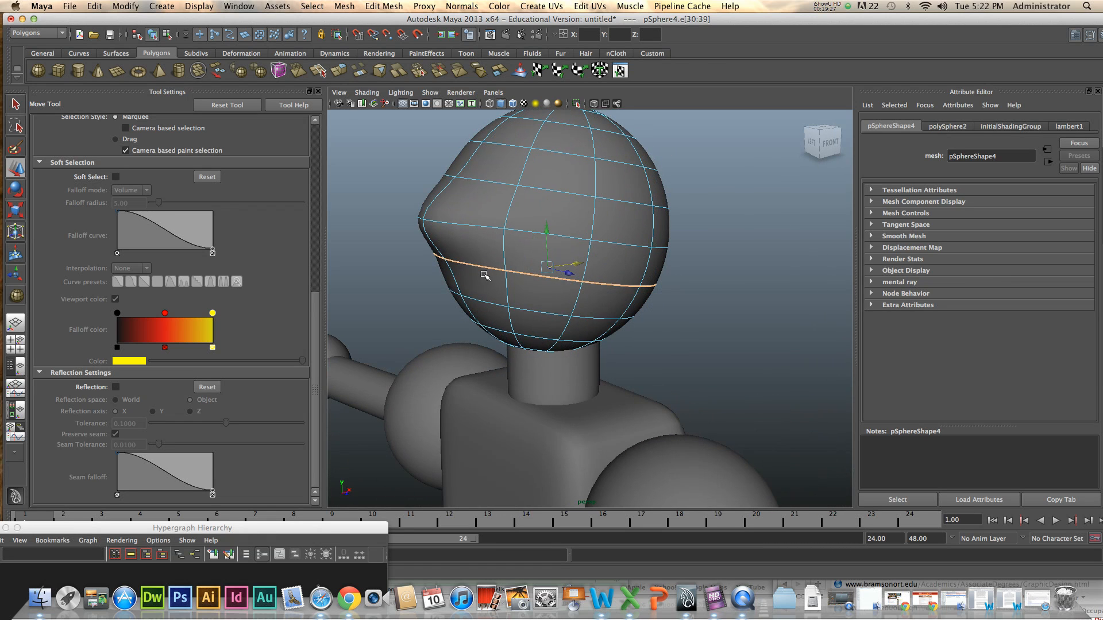
key("r")
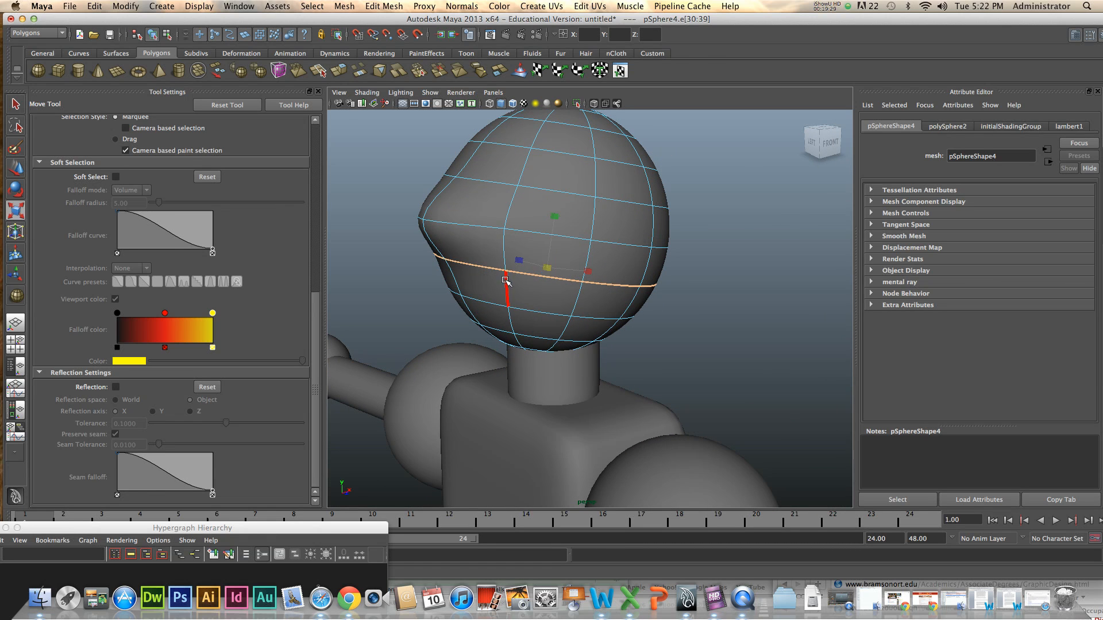
left_click_drag(547, 268, 526, 278)
Select the next lower edge loop around the jaw and scale it uniformly.
double_click(538, 312)
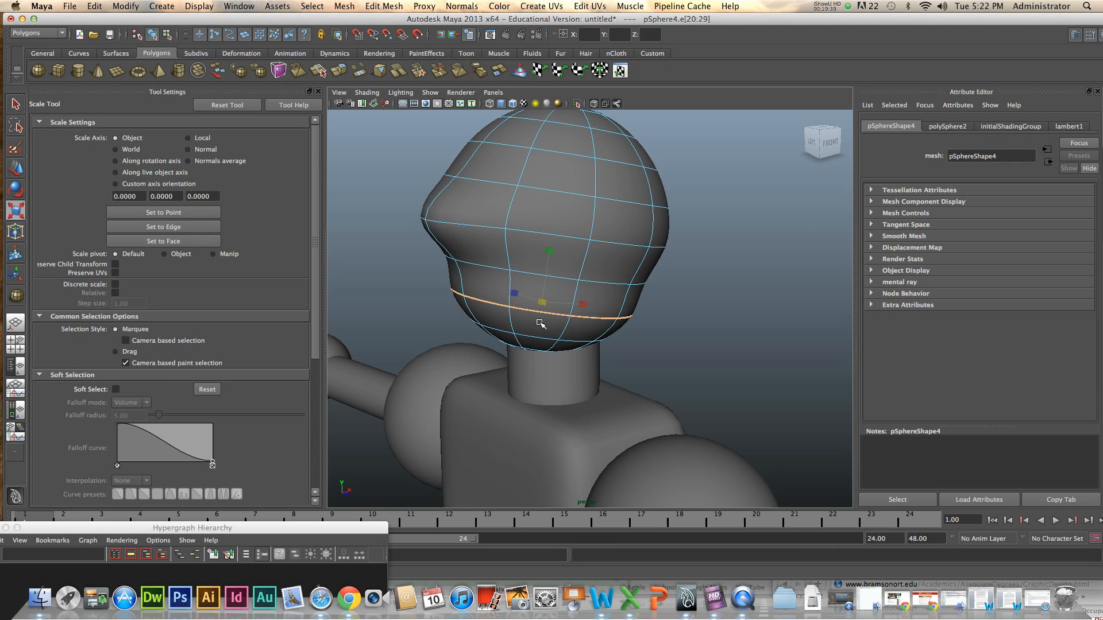
mouse_move(542, 303)
left_mouse_down()
mouse_move(525, 306)
mouse_move(534, 319)
left_mouse_up()
left_click_drag(470, 243, 528, 278, "alt")
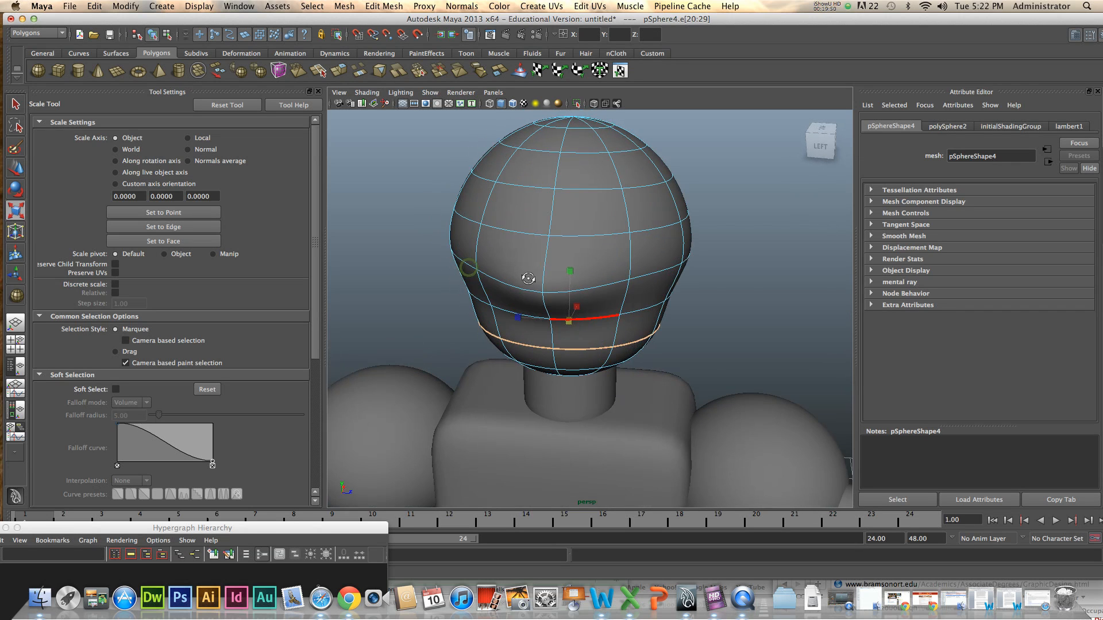
Select the two adjoining front edges on the forehead and pull them forward out of the head.
left_click(517, 186)
left_click_drag(518, 190, 511, 282, "alt")
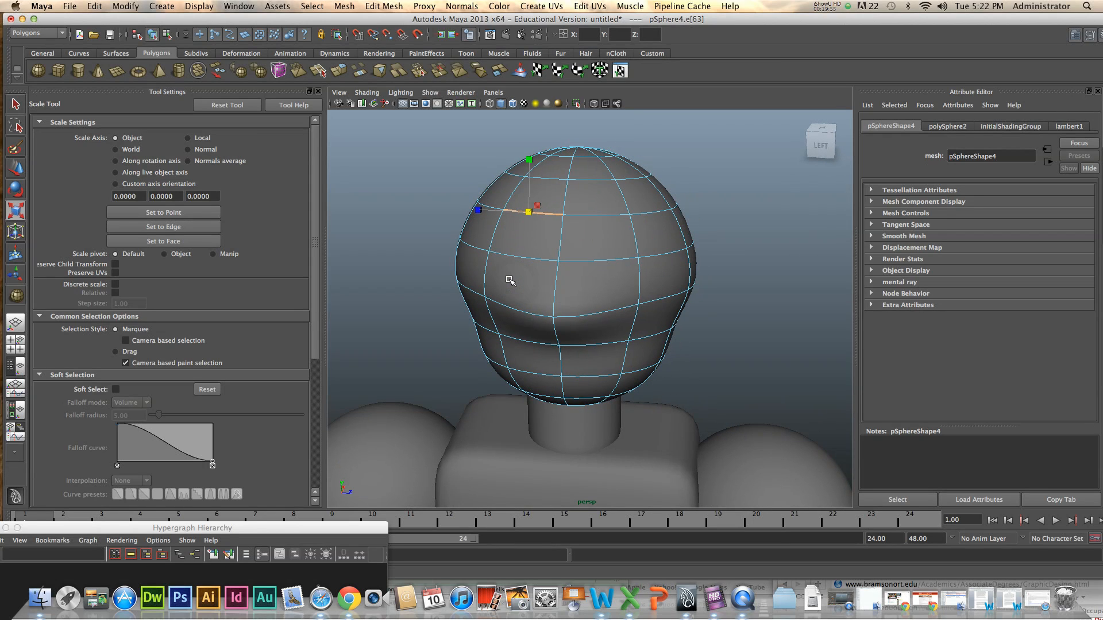
left_click(603, 217, "shift")
left_click_drag(598, 217, 510, 252, "alt")
key("w")
middle_click_drag(510, 251, 460, 235)
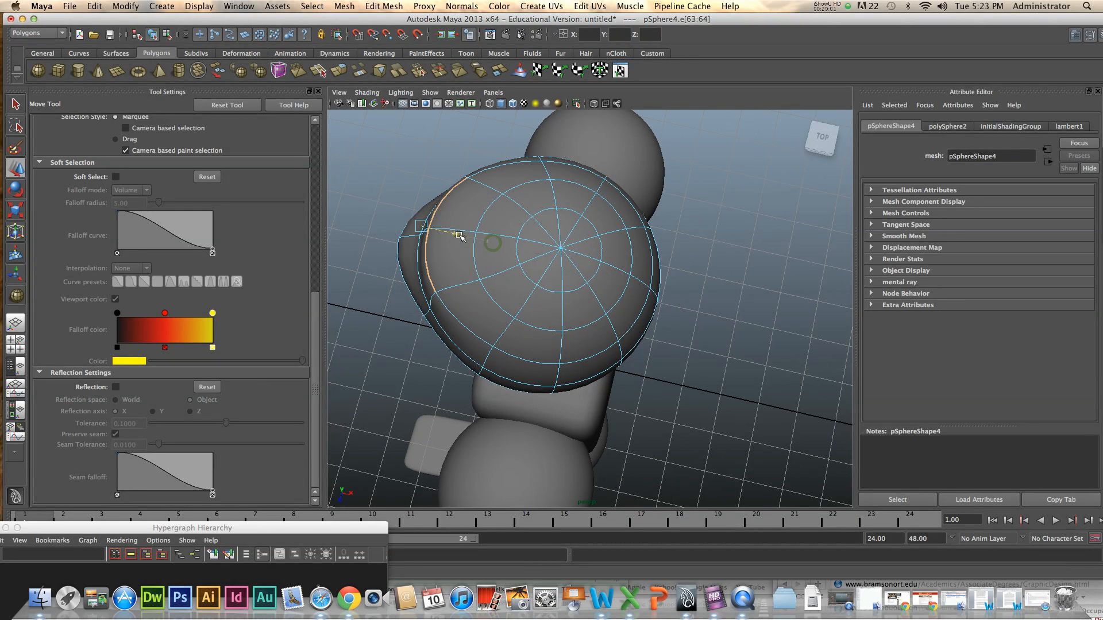
left_click_drag(460, 235, 615, 220, "alt")
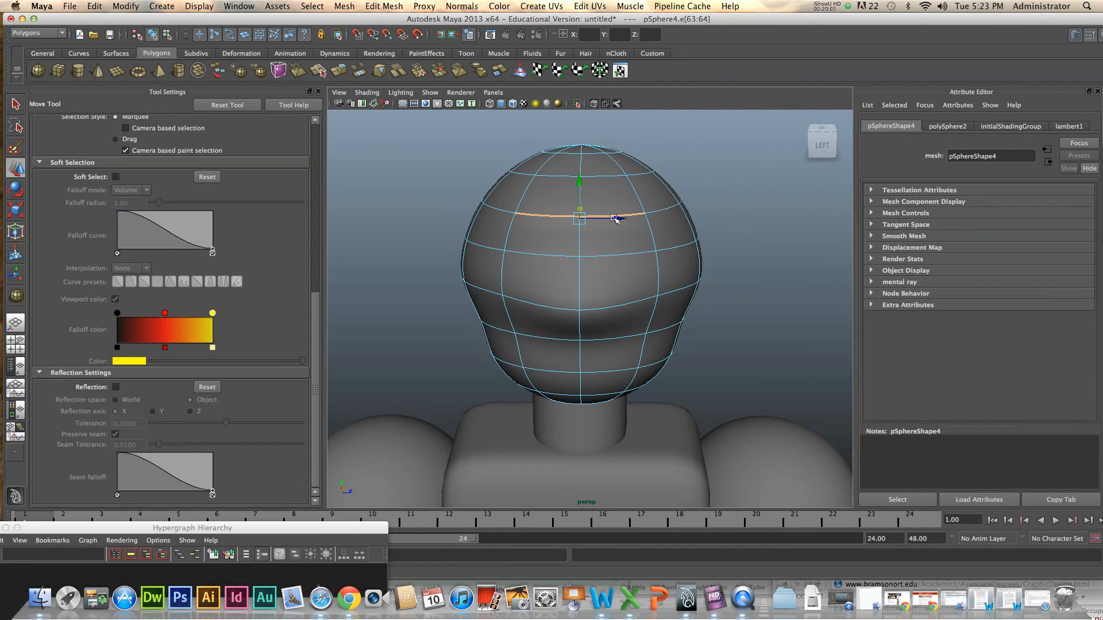
Scale the two selected forehead edges narrower across the width of the face.
key("r")
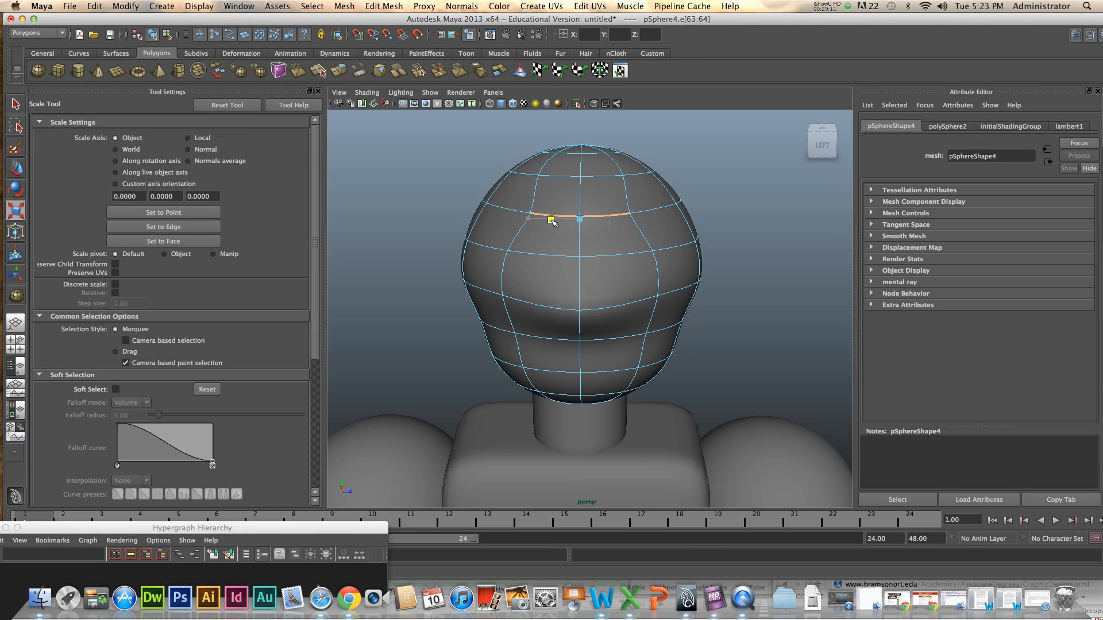
mouse_move(773, 250)
left_mouse_down("alt")
mouse_move(761, 259)
mouse_move(771, 251)
left_mouse_up("alt")
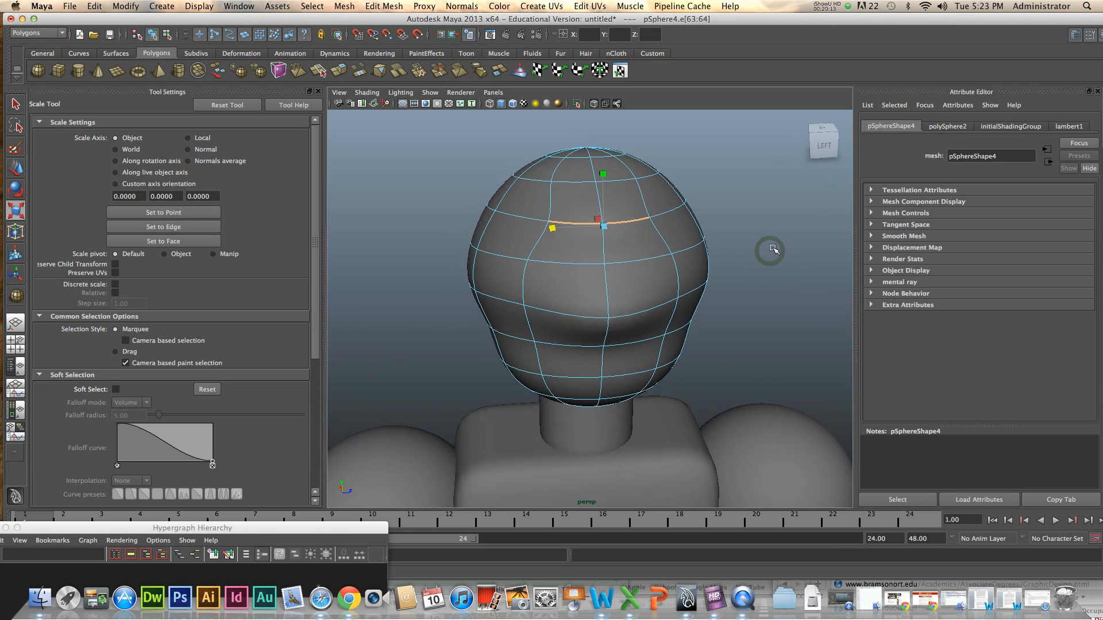
scroll(748, 291, "down", 2)
mouse_move(742, 291)
left_mouse_down("alt")
mouse_move(571, 291)
mouse_move(665, 311)
mouse_move(726, 300)
mouse_move(702, 303)
mouse_move(751, 283)
mouse_move(739, 286)
left_mouse_up("alt")
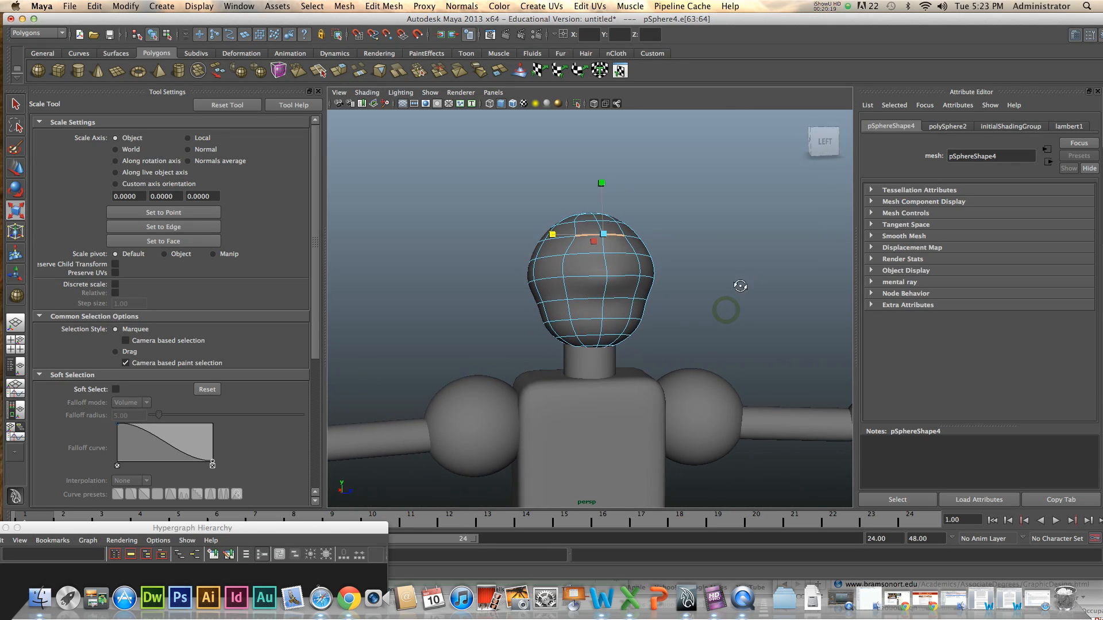
scroll(736, 301, "up", 5)
middle_click_drag(755, 322, 733, 298, "alt")
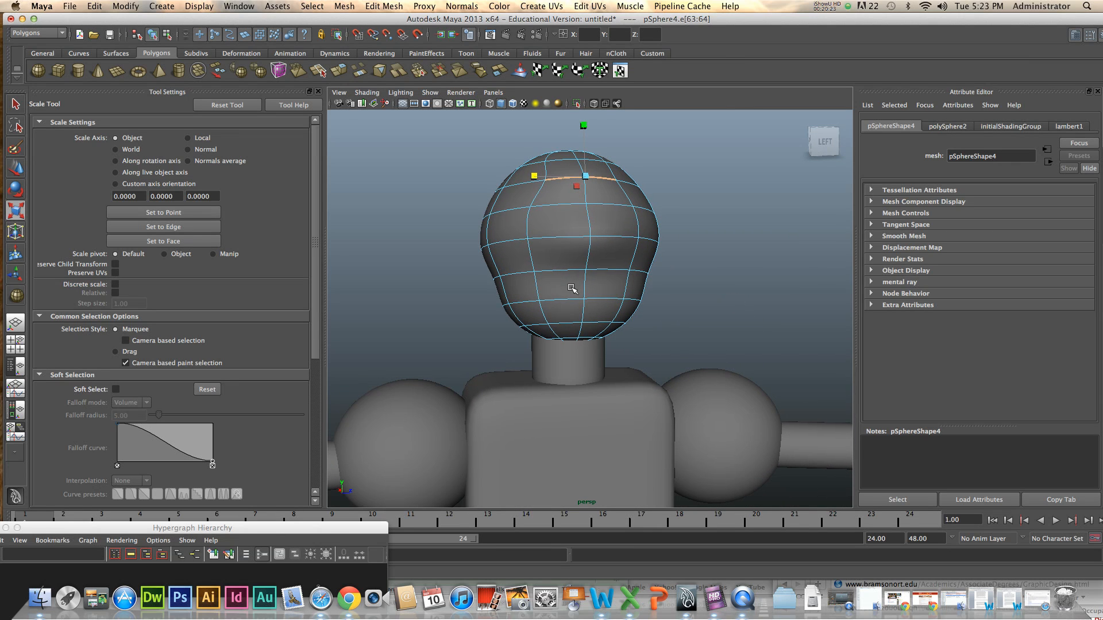
Switch the head to face selection, select the two front faces below the nose and move them slightly forward.
left_click(726, 267)
right_click(583, 286)
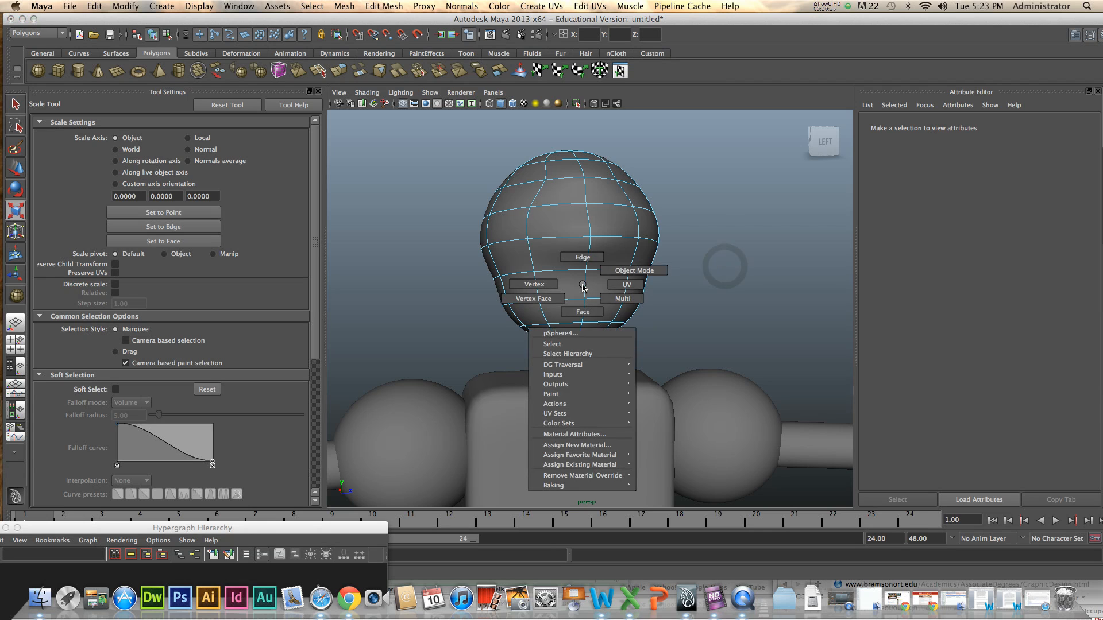
left_click(583, 310)
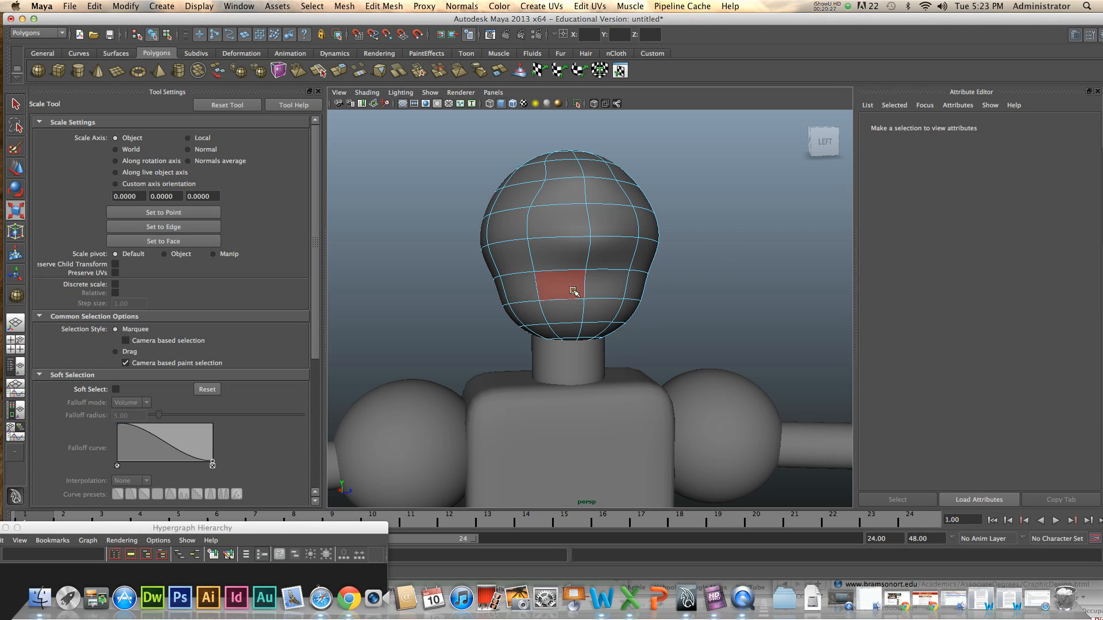
left_click(574, 291)
left_click(606, 288, "shift")
key("w")
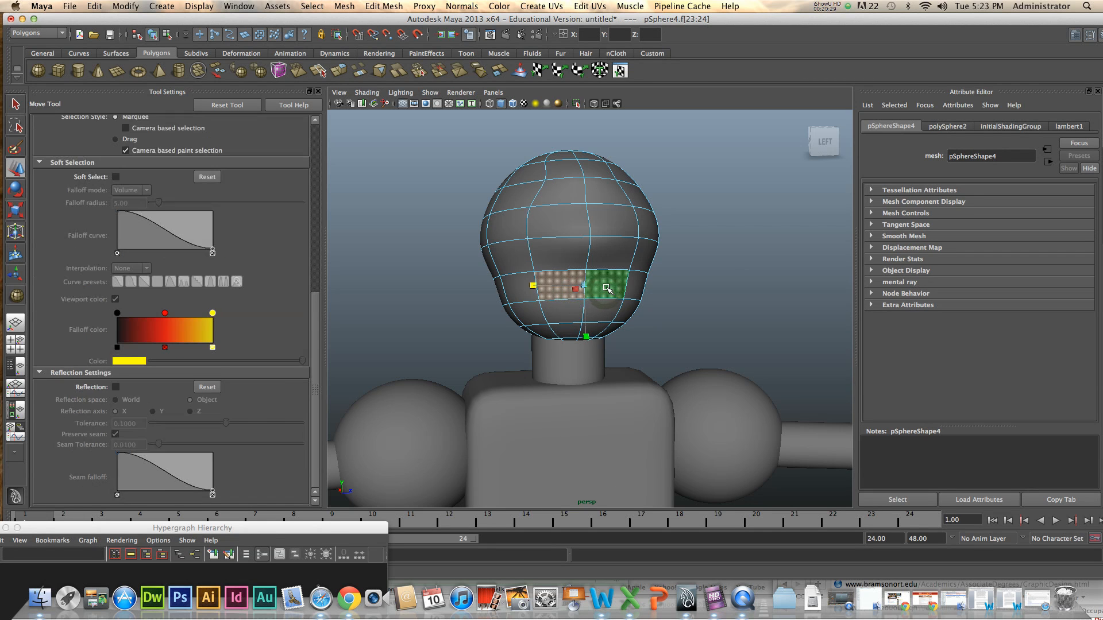
mouse_move(719, 296)
left_mouse_down("alt")
mouse_move(664, 316)
mouse_move(729, 282)
mouse_move(716, 291)
mouse_move(729, 293)
left_mouse_up("alt")
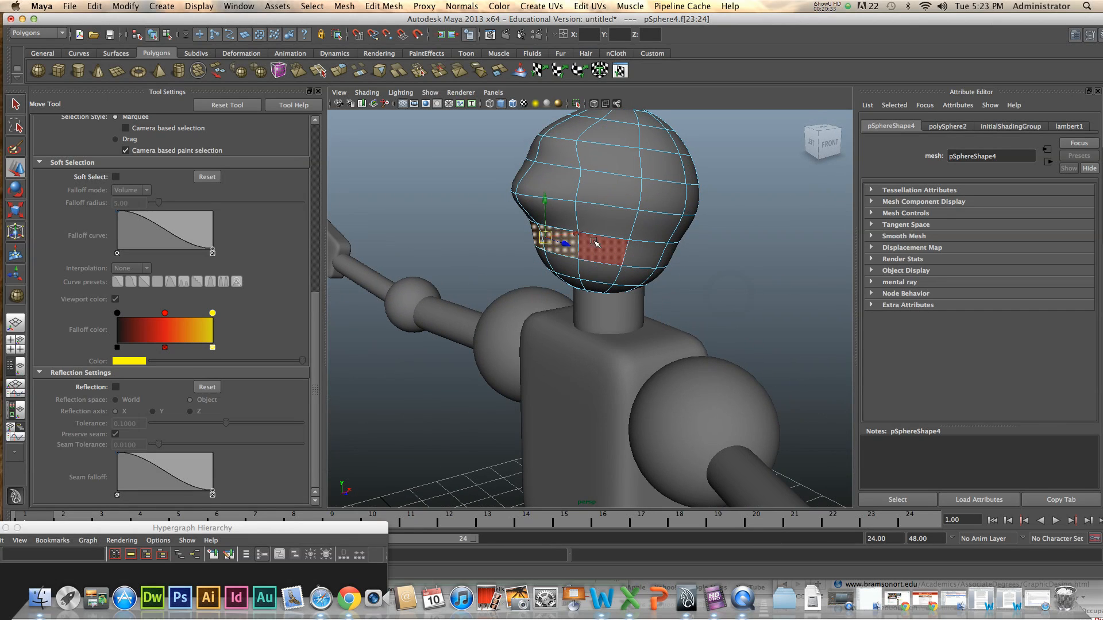
mouse_move(578, 235)
left_mouse_down()
mouse_move(598, 236)
mouse_move(570, 236)
left_mouse_up()
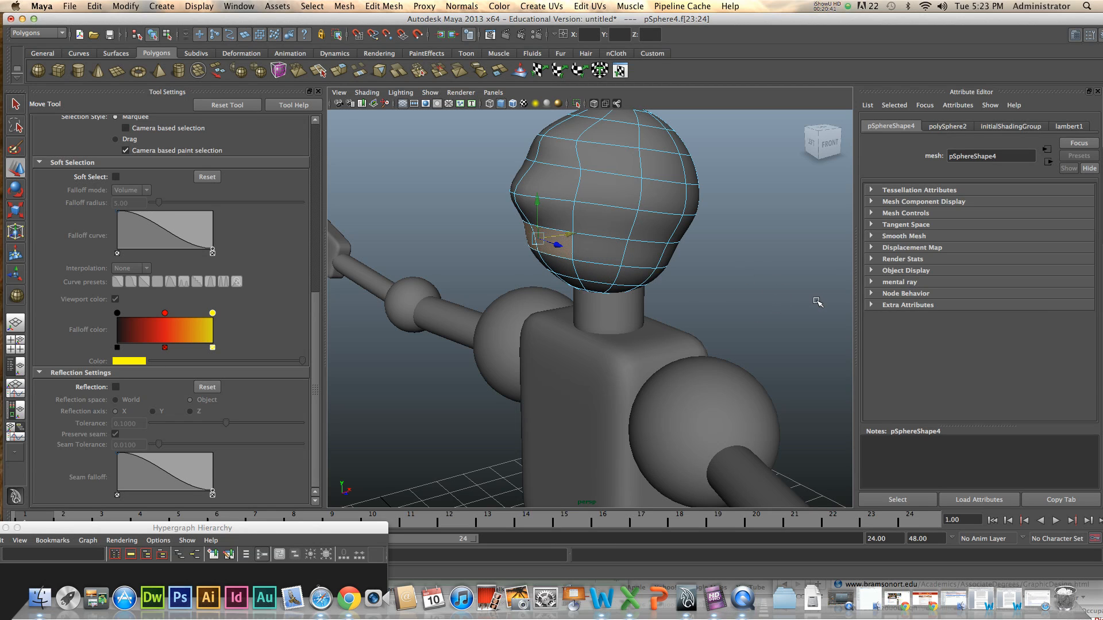
left_click_drag(742, 275, 763, 278, "alt")
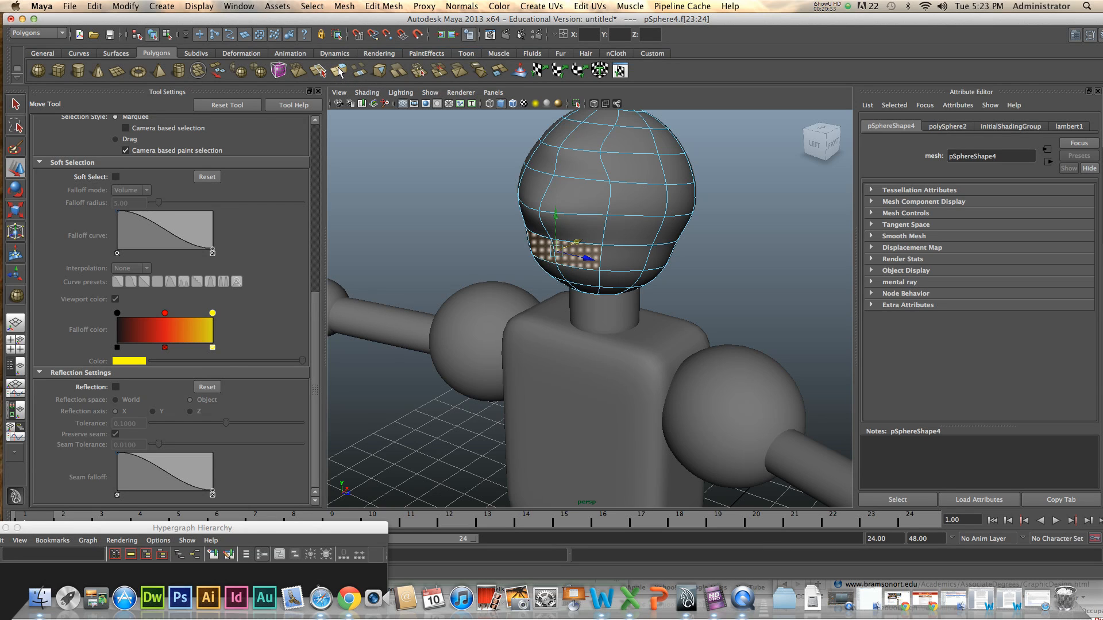
Extrude the two selected front faces and push them back into the head to form a mouth recess.
left_click(339, 71)
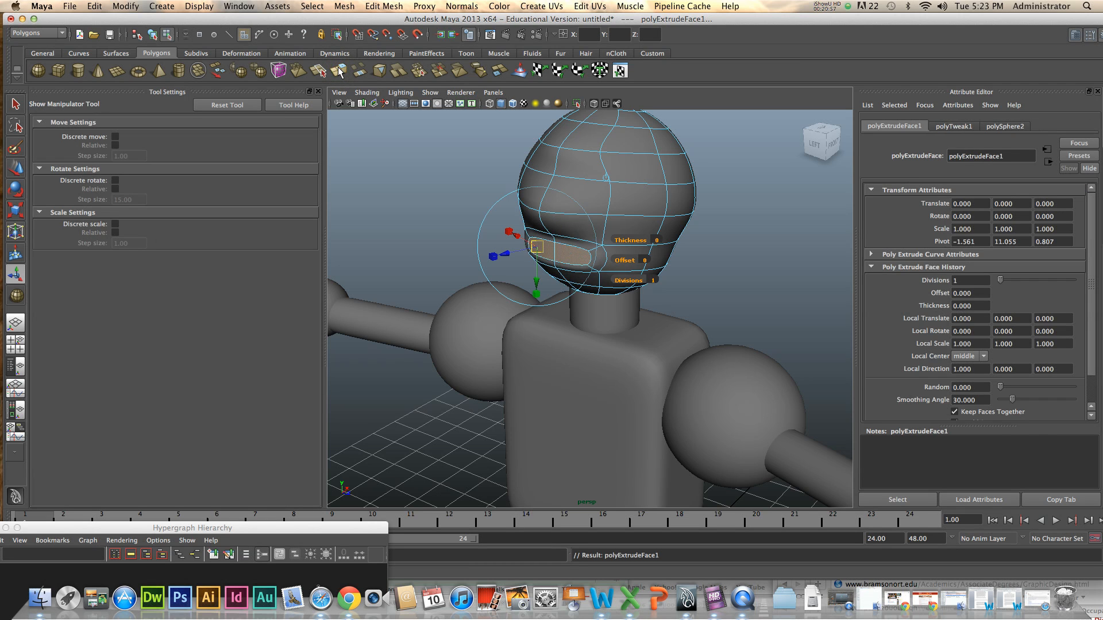
left_click_drag(753, 281, 785, 291, "alt")
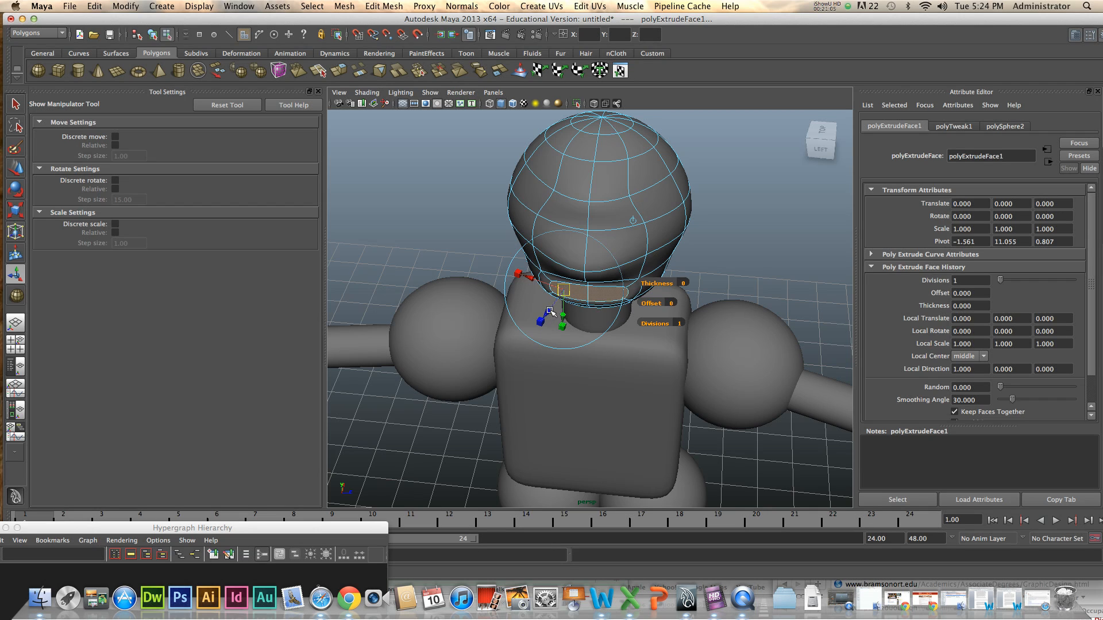
key("w")
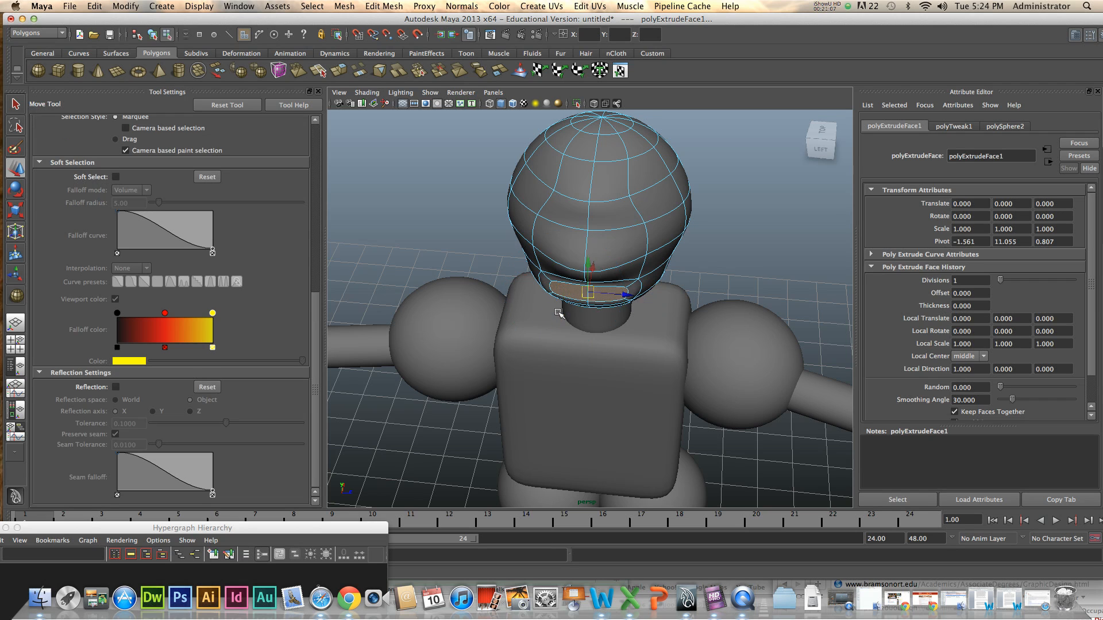
left_click_drag(655, 327, 595, 335, "alt")
left_click_drag(571, 282, 592, 270)
left_click_drag(605, 309, 759, 282, "alt")
left_click_drag(608, 229, 678, 276)
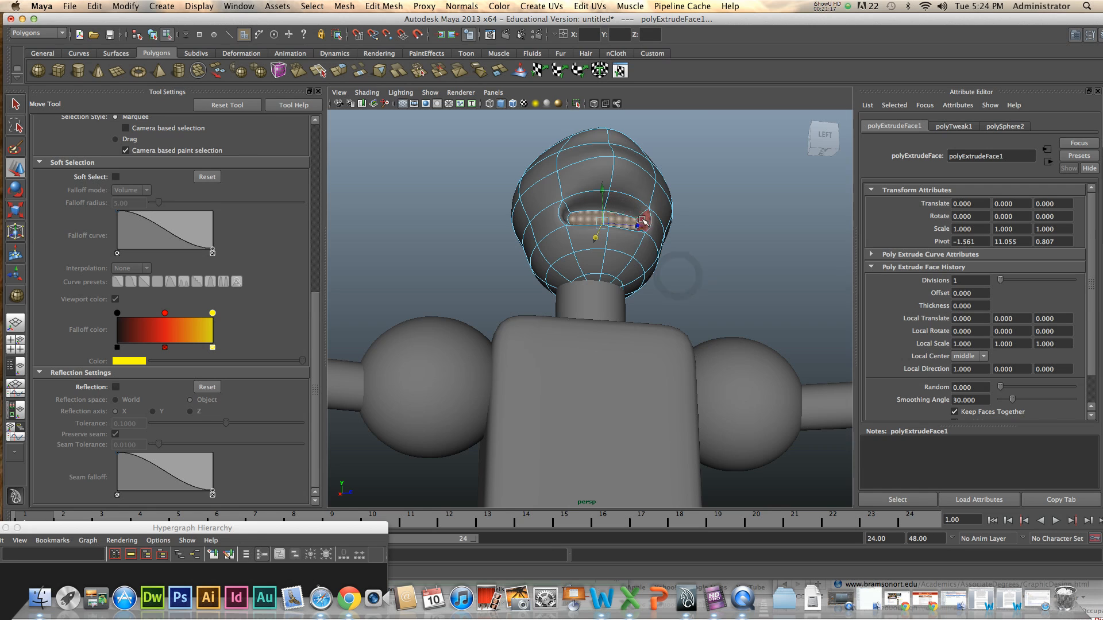
left_click_drag(708, 252, 670, 301, "alt")
left_click(729, 229)
scroll(690, 302, "down", 10)
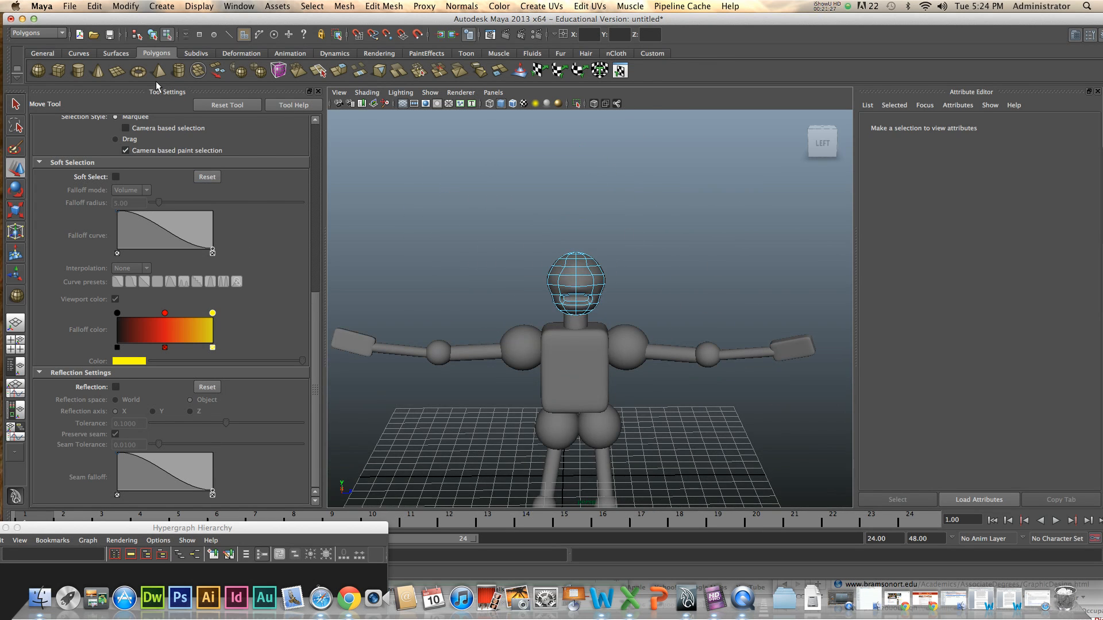
Create a tall polygon cone with 5 height divisions for the figure's hat.
left_click(99, 72)
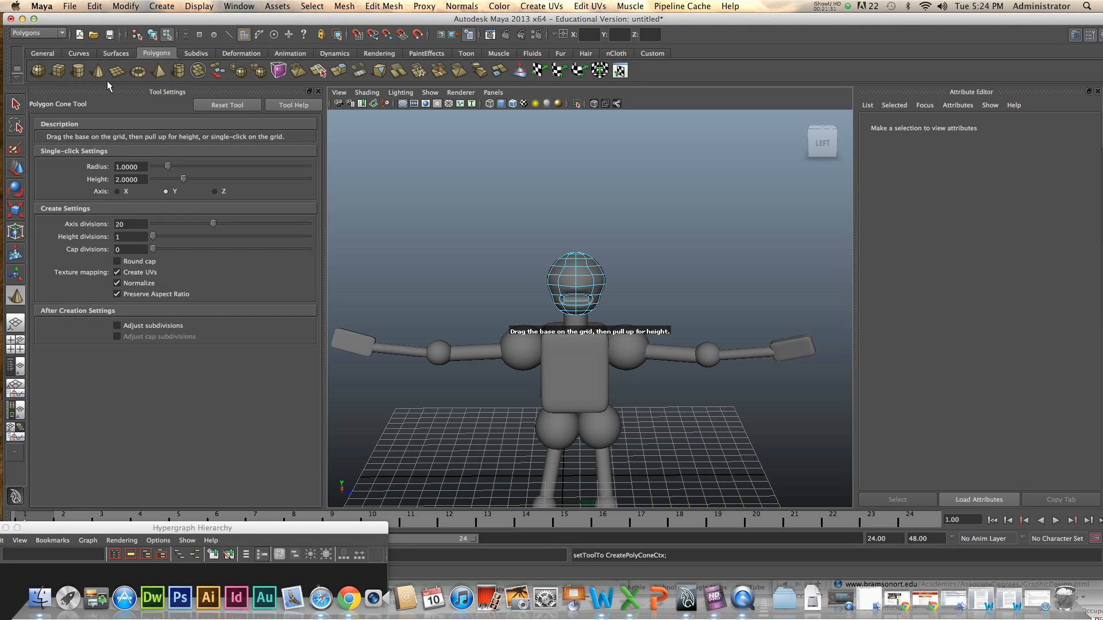
left_click(127, 237)
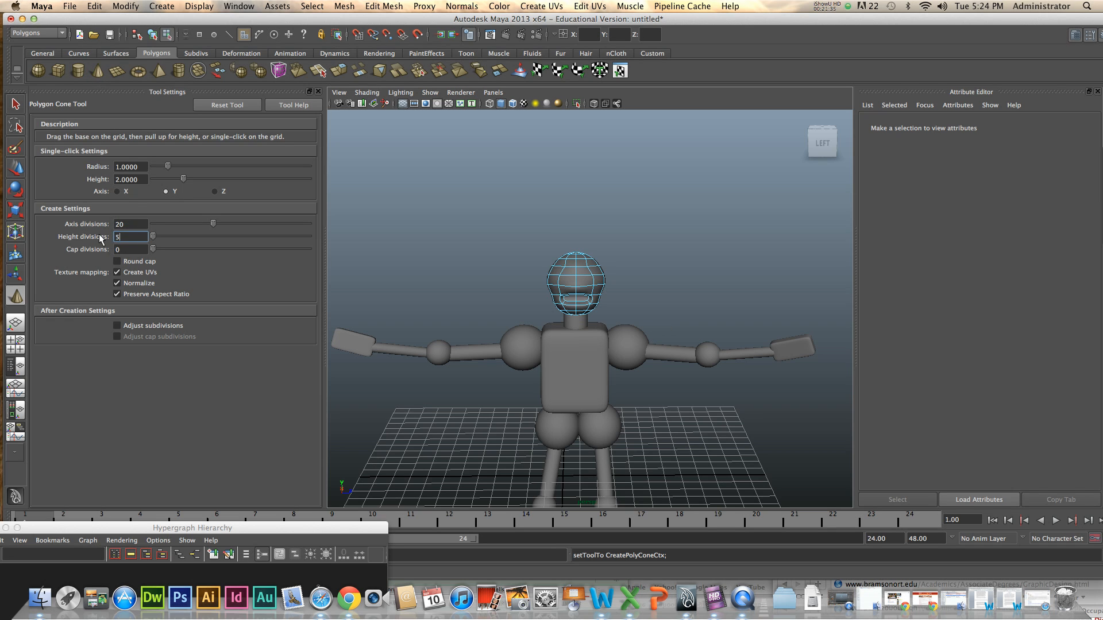
type("5")
left_click(118, 249)
middle_click_drag(653, 384, 659, 253, "alt")
left_click_drag(490, 342, 486, 87)
Move the cone up over the figure and position it above the head.
middle_click_drag(615, 188, 589, 305, "alt")
left_click_drag(501, 240, 654, 205)
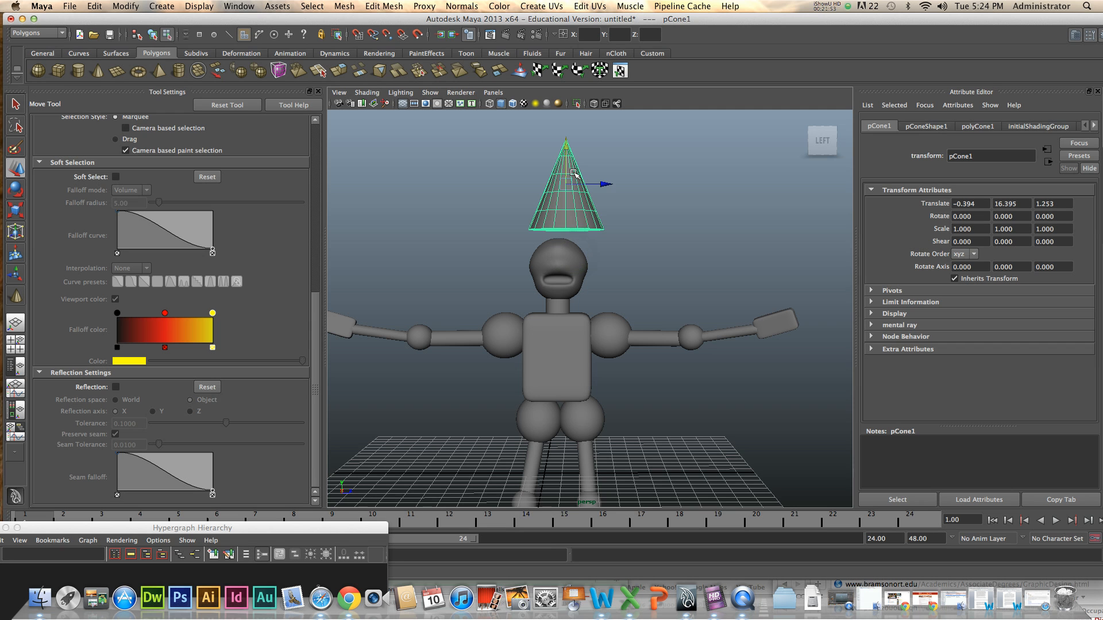
left_click_drag(567, 164, 638, 231)
Shift the cone's pivot to its base and tilt the cone to sit on top of the head.
key("Insert")
left_click_drag(598, 192, 618, 204)
key("e")
key("w")
left_click_drag(599, 243, 596, 251)
left_click_drag(524, 256, 600, 248, "alt")
scroll(633, 295, "down", 5)
middle_click_drag(635, 313, 624, 262, "alt")
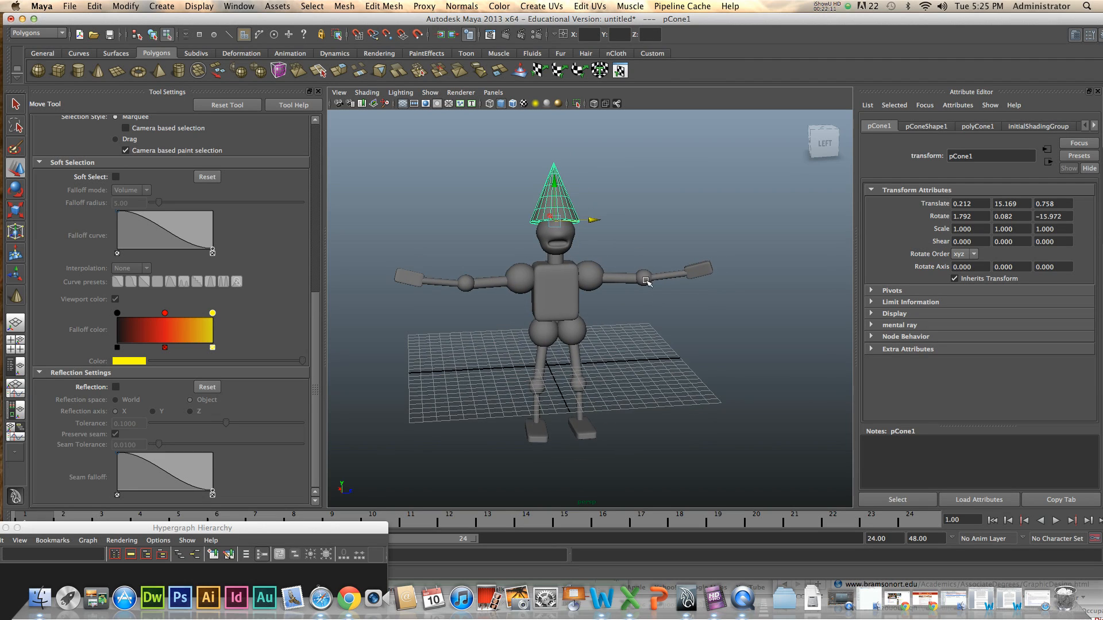
Parent the L_Arm_topSphere arm, on the viewer's left side of the figure, to the torso cube.
left_click_drag(696, 345, 683, 337, "alt")
left_click(684, 337)
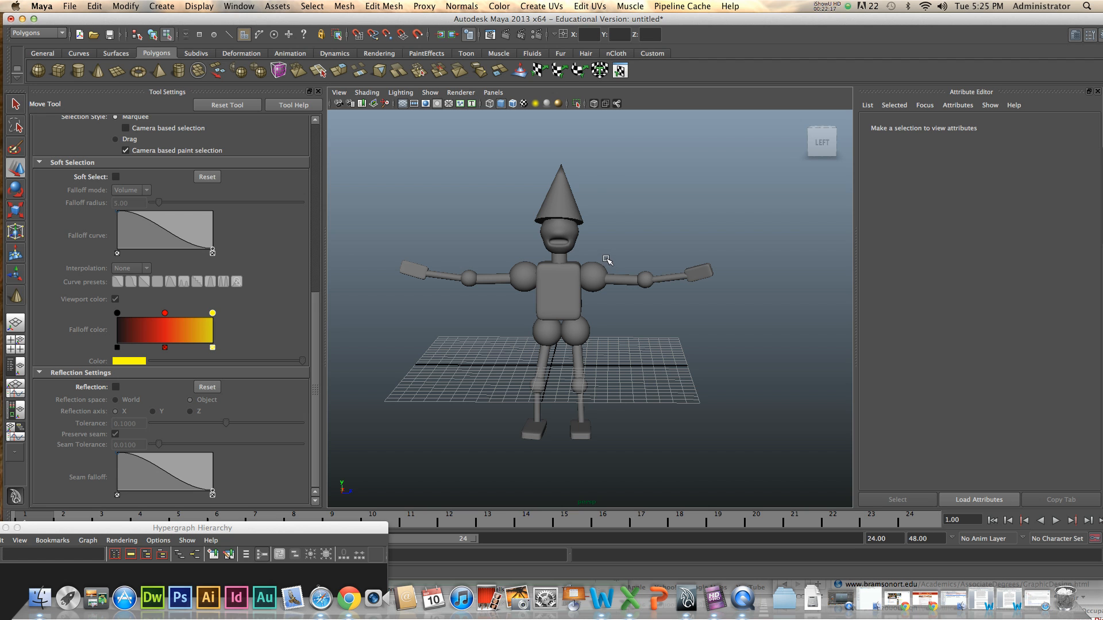
left_click_drag(637, 341, 616, 342, "alt")
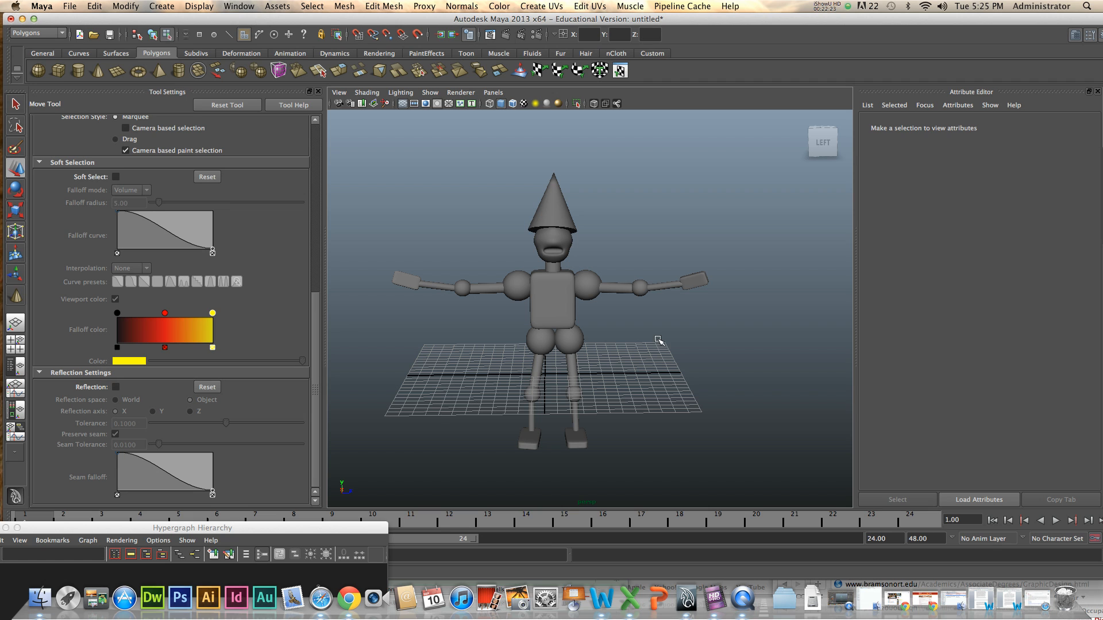
left_click(508, 291)
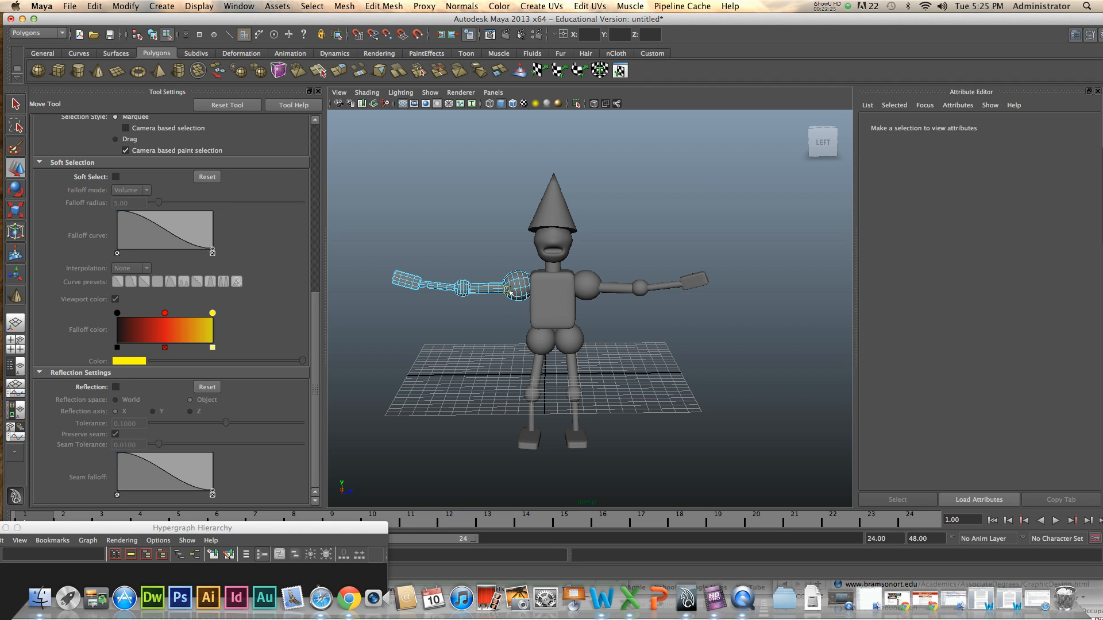
left_click(17, 191)
left_click(12, 168)
left_click(154, 38)
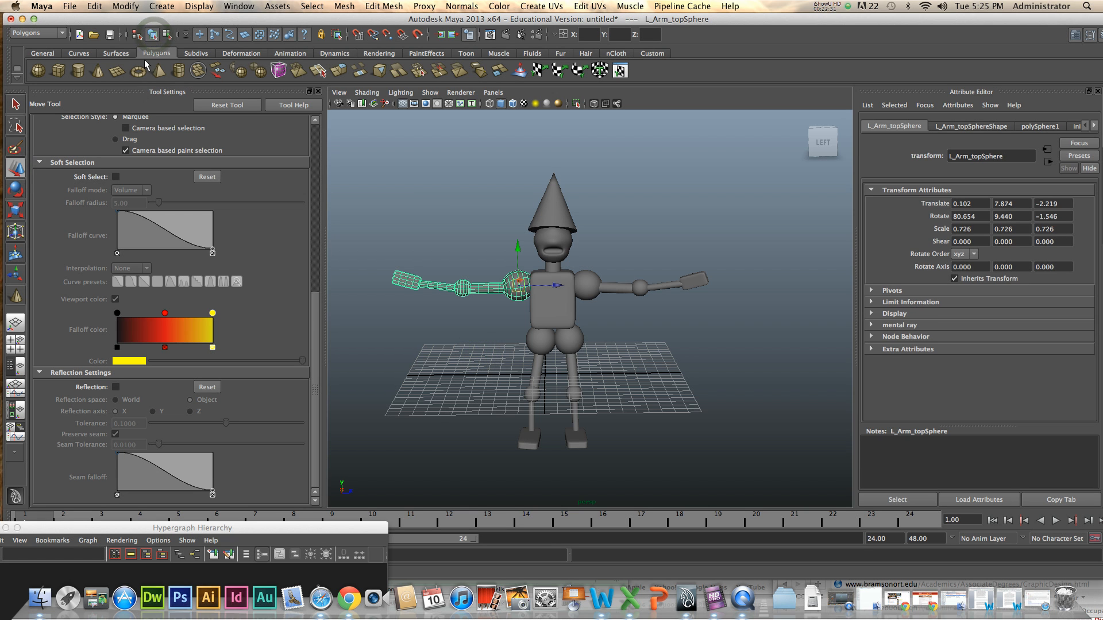
left_click(661, 333)
left_click(534, 280)
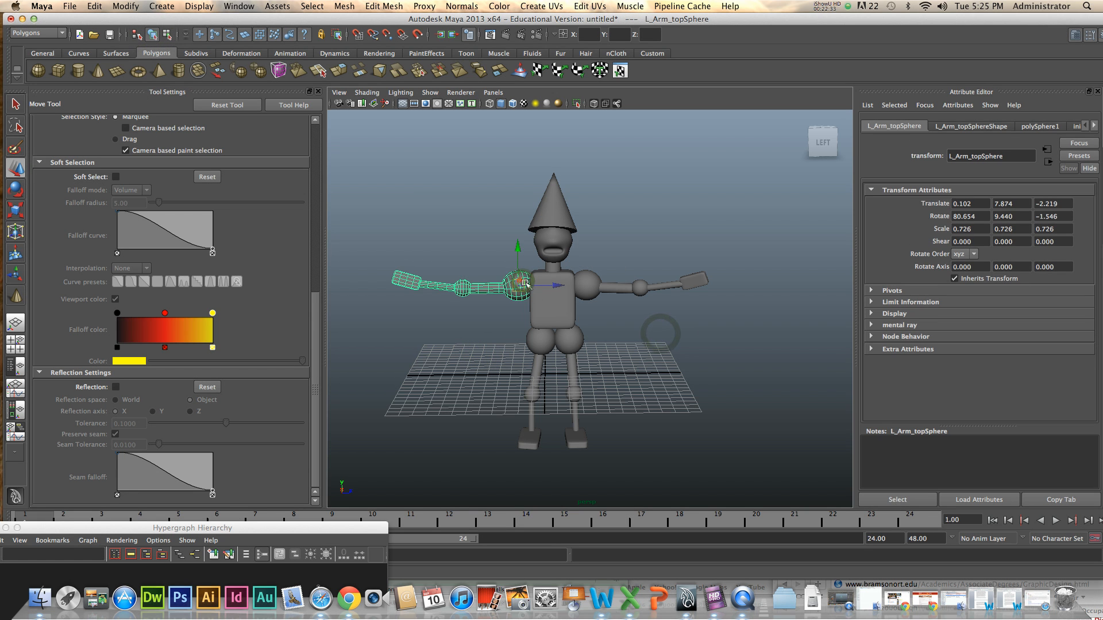
left_click(562, 311, "shift")
key("p")
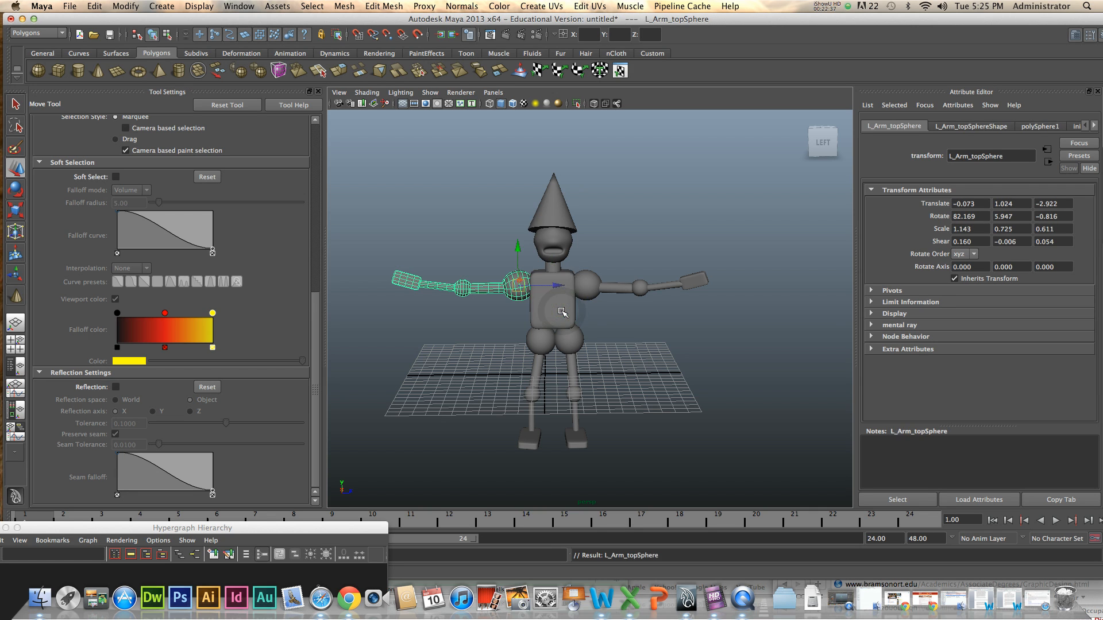
left_click(566, 312)
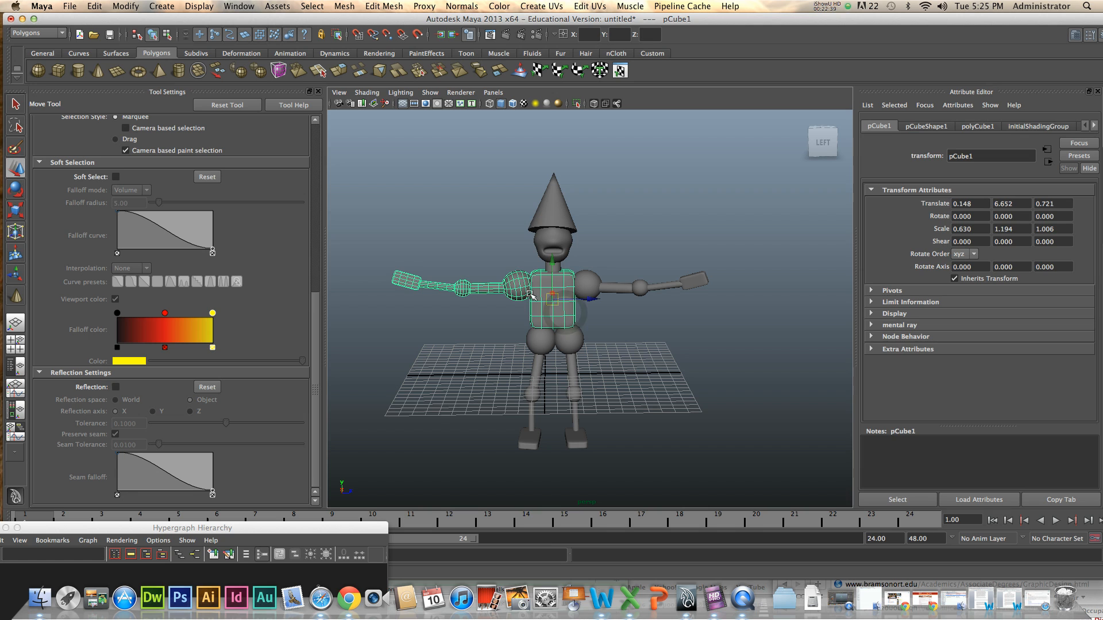
Parent the opposite arm, L_Arm_topSphere1, to the torso cube.
left_click(661, 343)
left_click(586, 284)
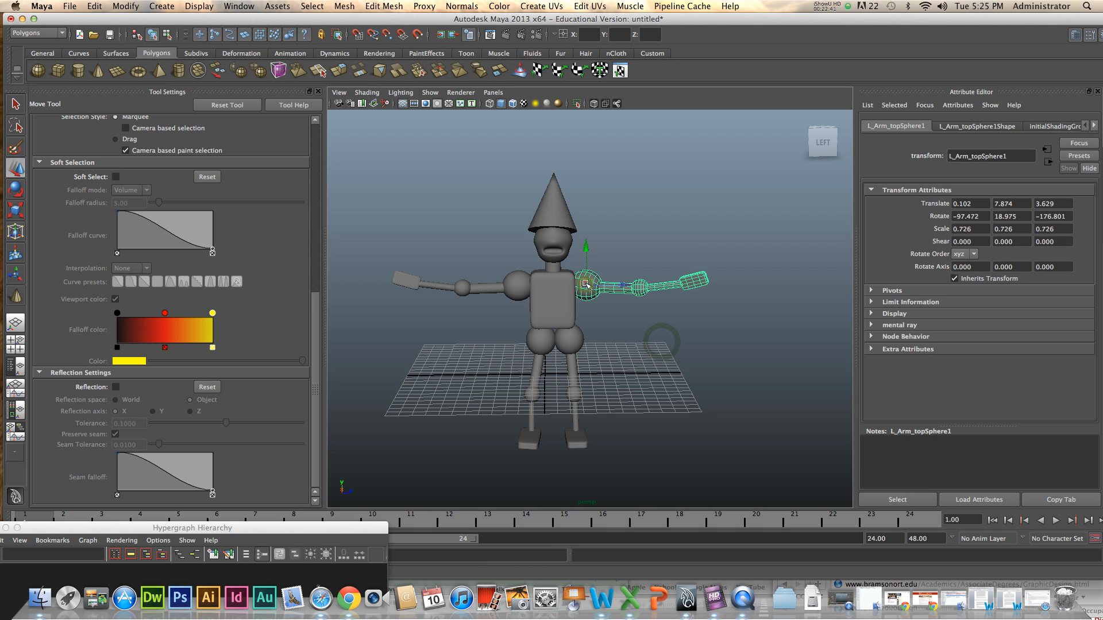
left_click(558, 297, "shift")
key("p")
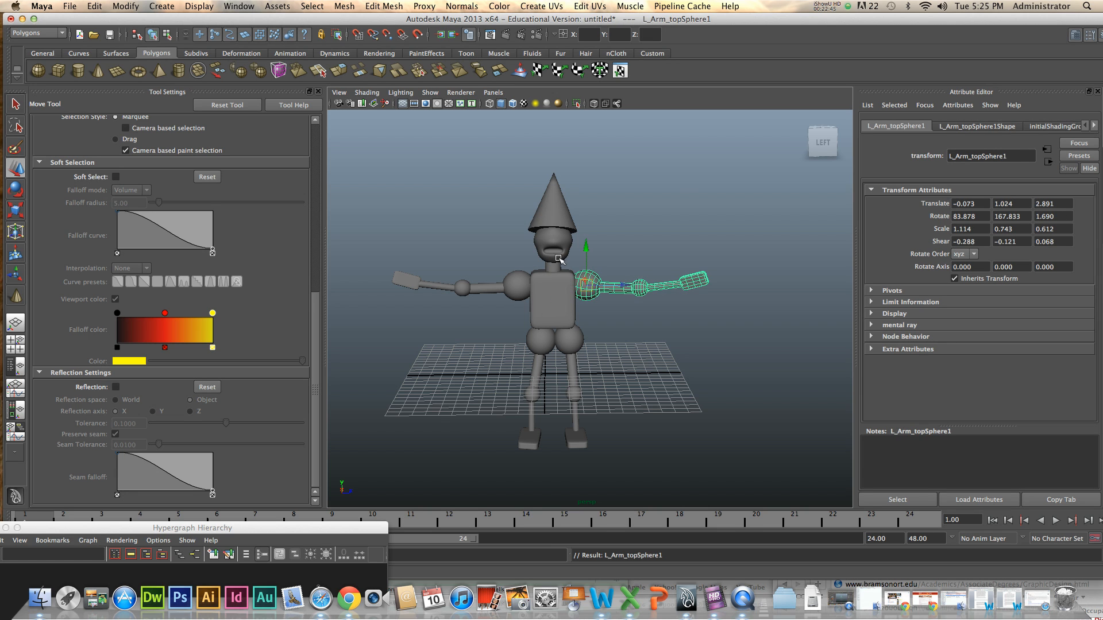
Parent the cone hat to the head sphere.
left_click(560, 207)
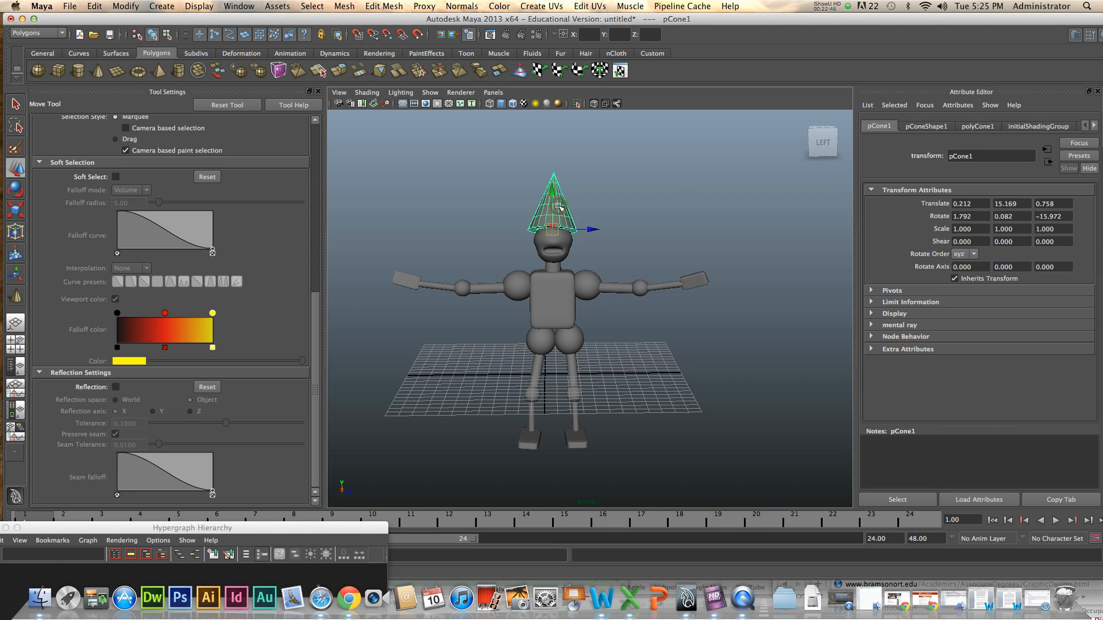
left_click(565, 242, "shift")
key("p")
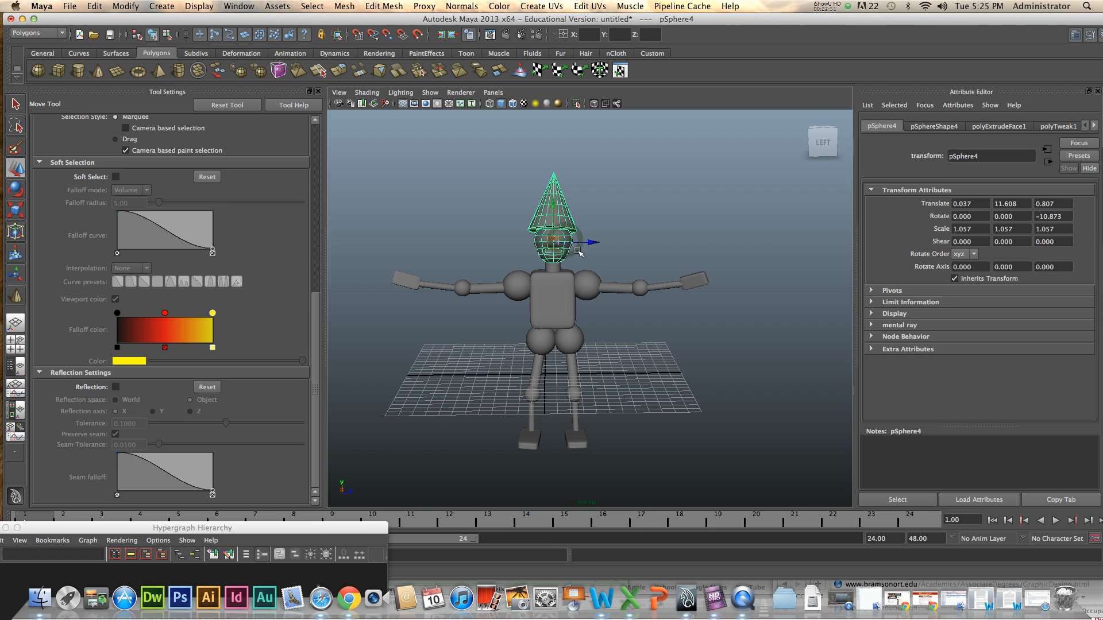
Parent the head to the neck cylinder, and the neck to the torso cube.
left_click(558, 266, "shift")
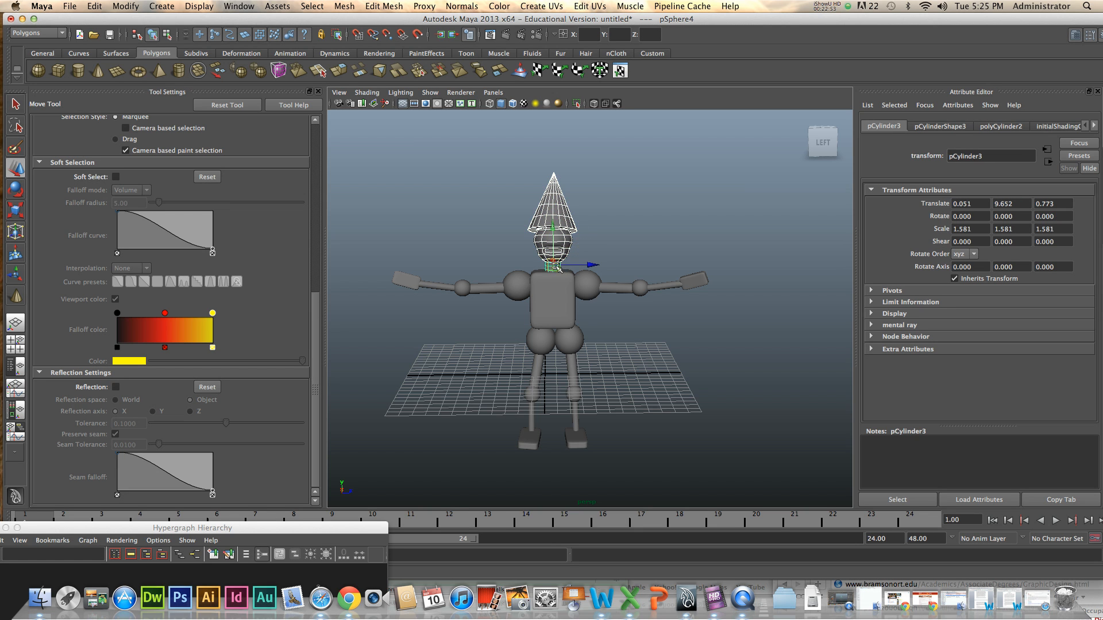
key("p")
left_click(558, 268)
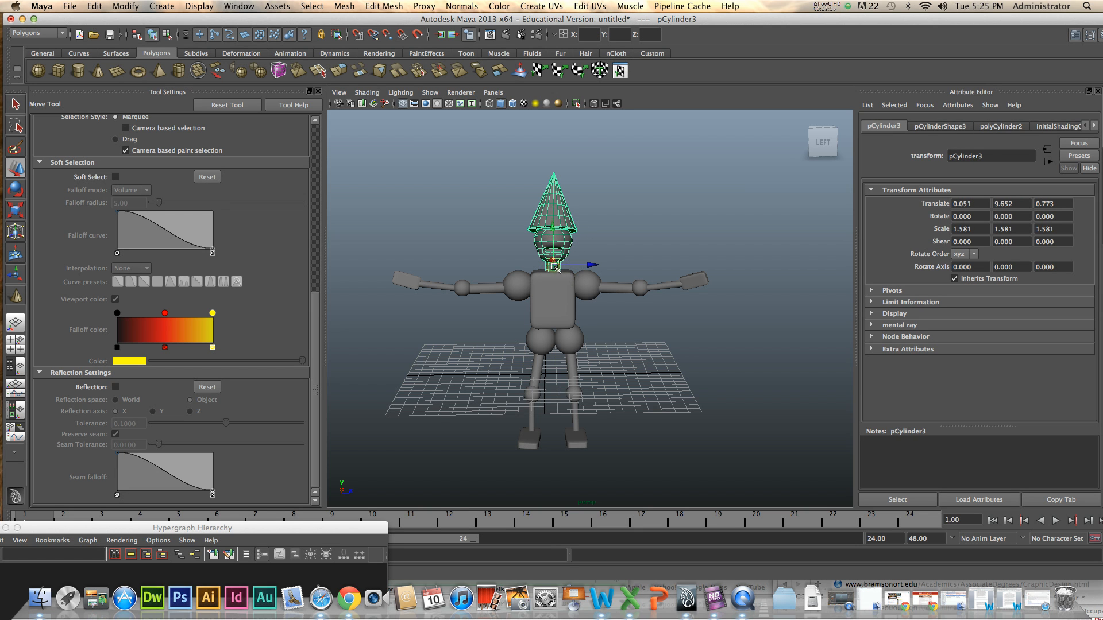
left_click(567, 299, "shift")
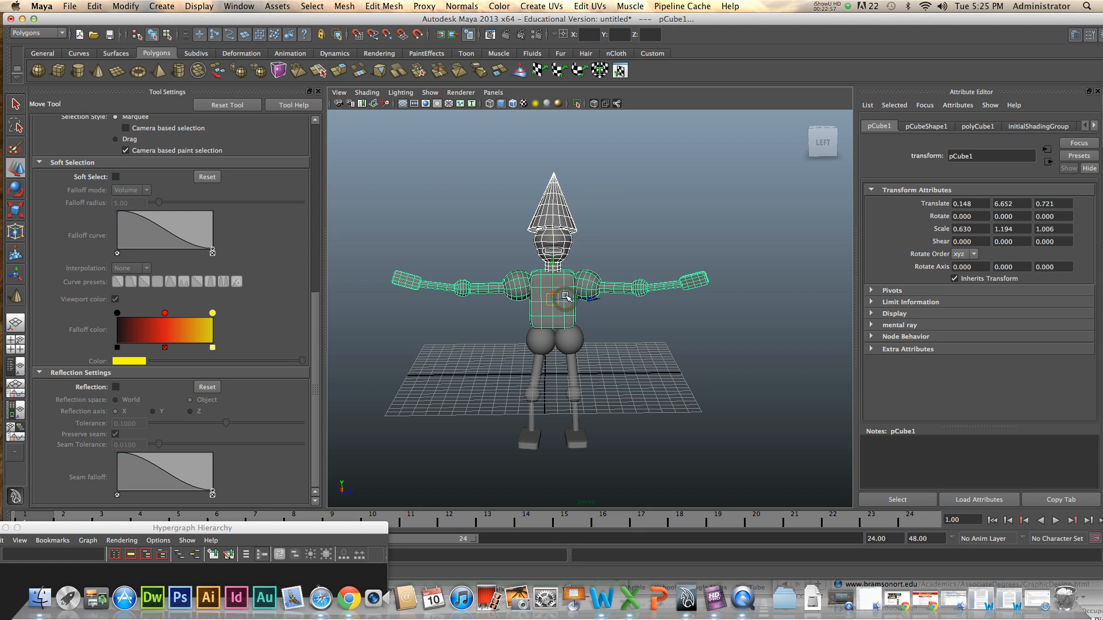
key("p")
Parent both legs to the torso cube by their upper hip spheres, one after the other.
left_click(543, 343)
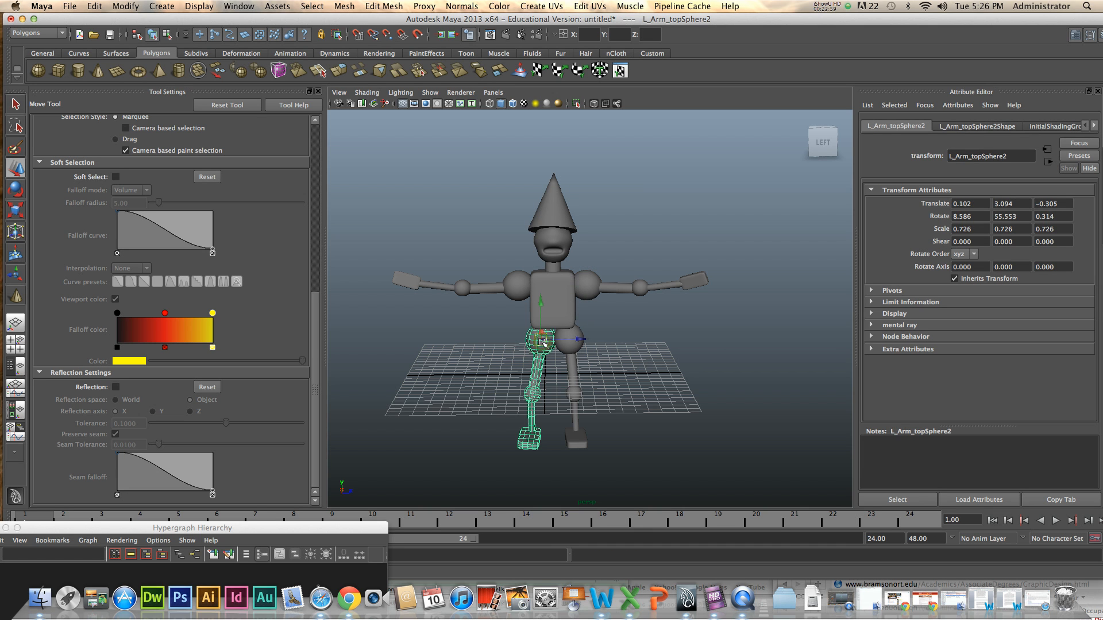
left_click(567, 310, "shift")
key("p")
left_click(576, 334)
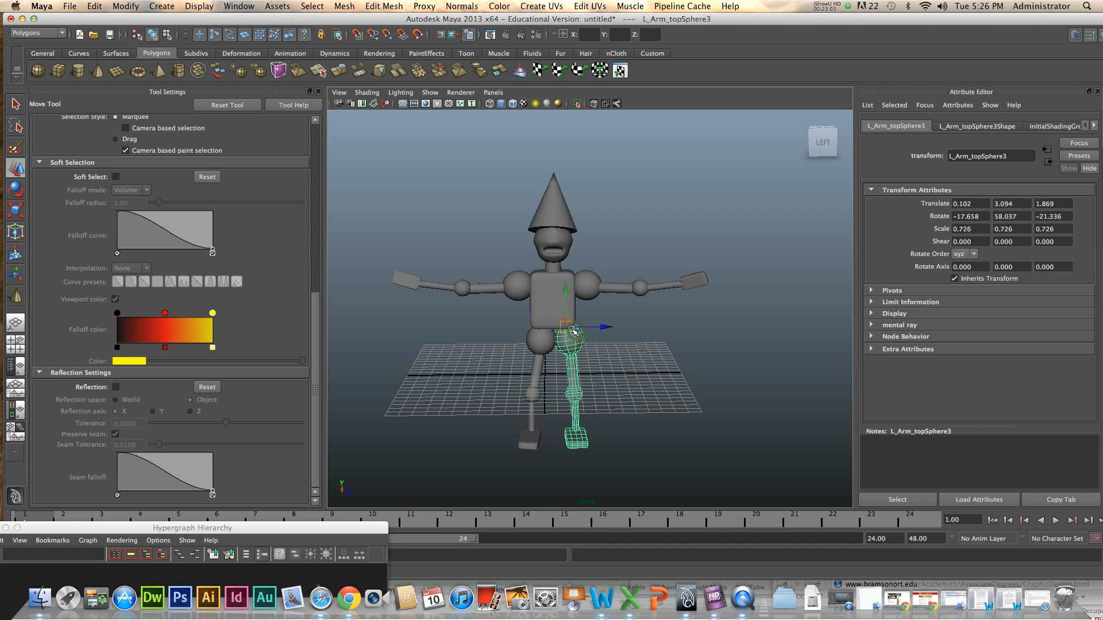
left_click(548, 306, "shift")
key("p")
Raise the whole figure by its torso to about 12.177 in Translate Y so the feet stand on the grid.
left_click(643, 327)
left_click(555, 286)
left_click_drag(555, 284, 554, 211)
mouse_move(647, 299)
left_mouse_down("alt")
mouse_move(575, 300)
mouse_move(661, 302)
mouse_move(652, 301)
left_mouse_up("alt")
left_click_drag(549, 212, 548, 204)
left_click_drag(643, 277, 696, 276, "alt")
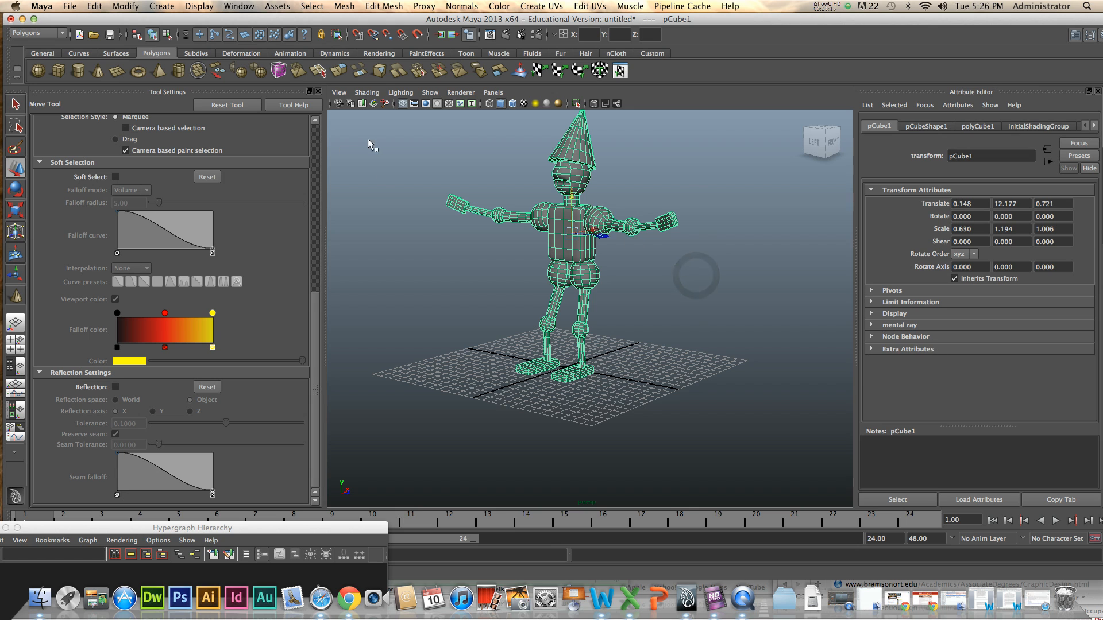
left_click(117, 52)
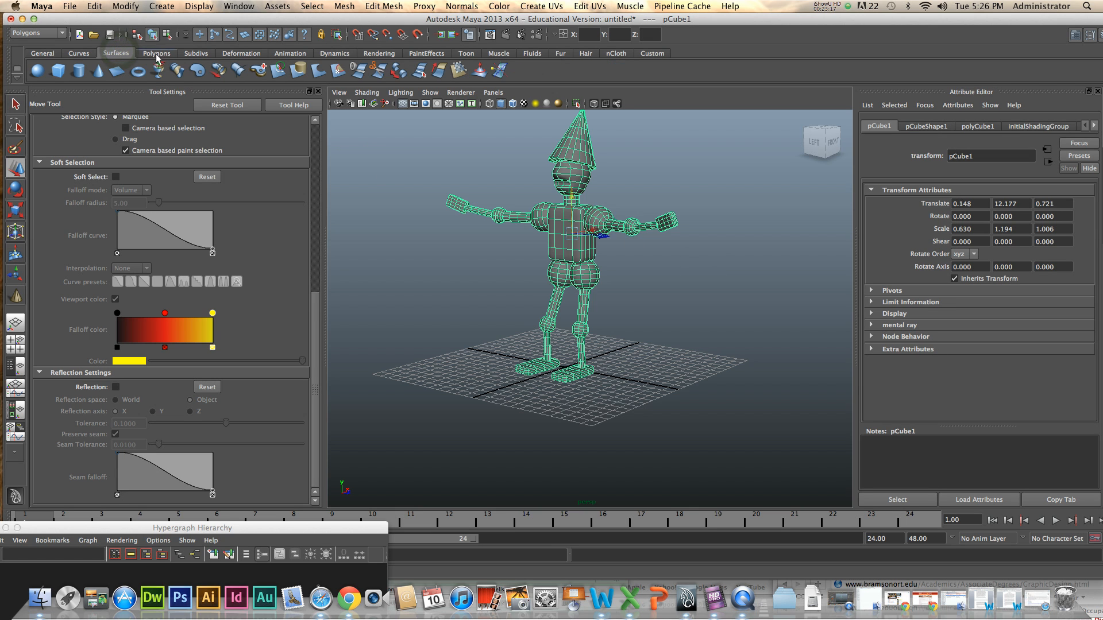
left_click(76, 55)
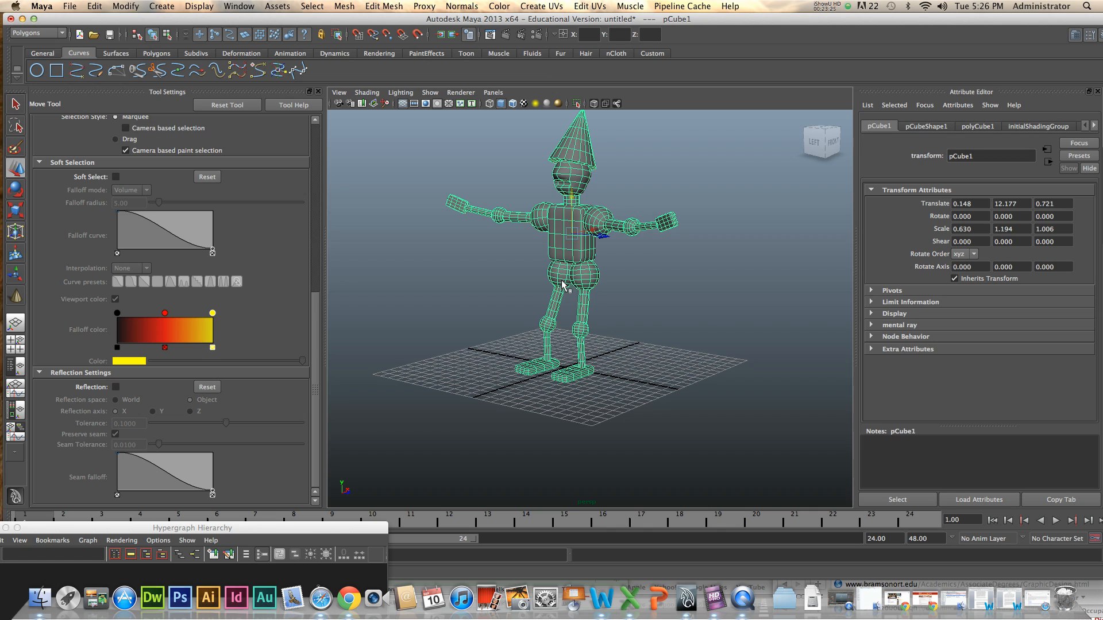
left_click_drag(636, 295, 728, 373, "alt")
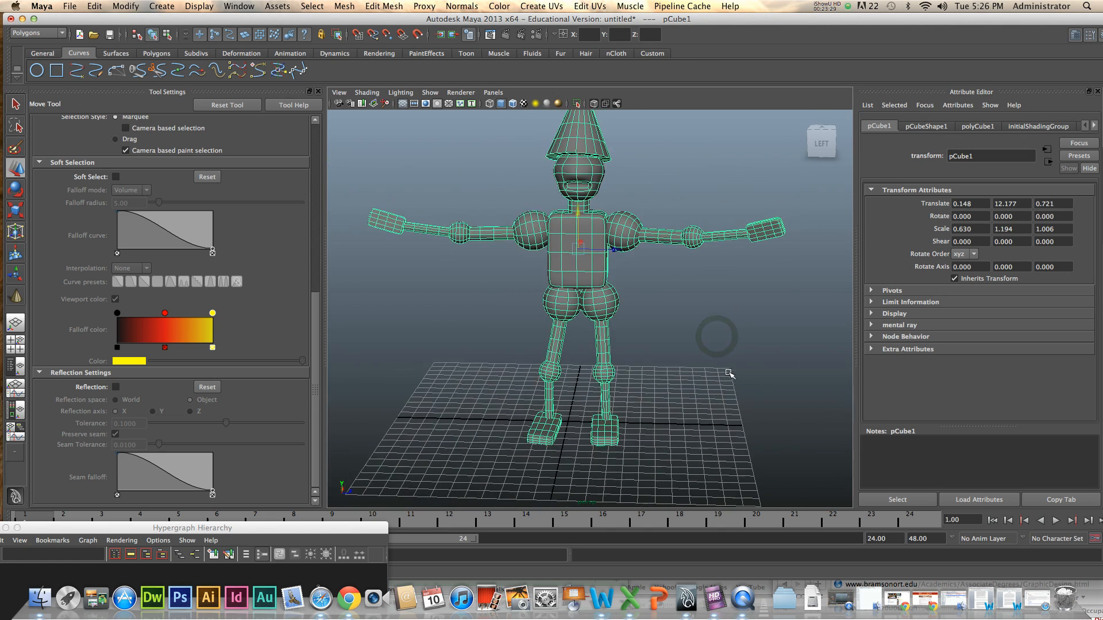
left_click(719, 337)
middle_click_drag(680, 319, 695, 322, "alt")
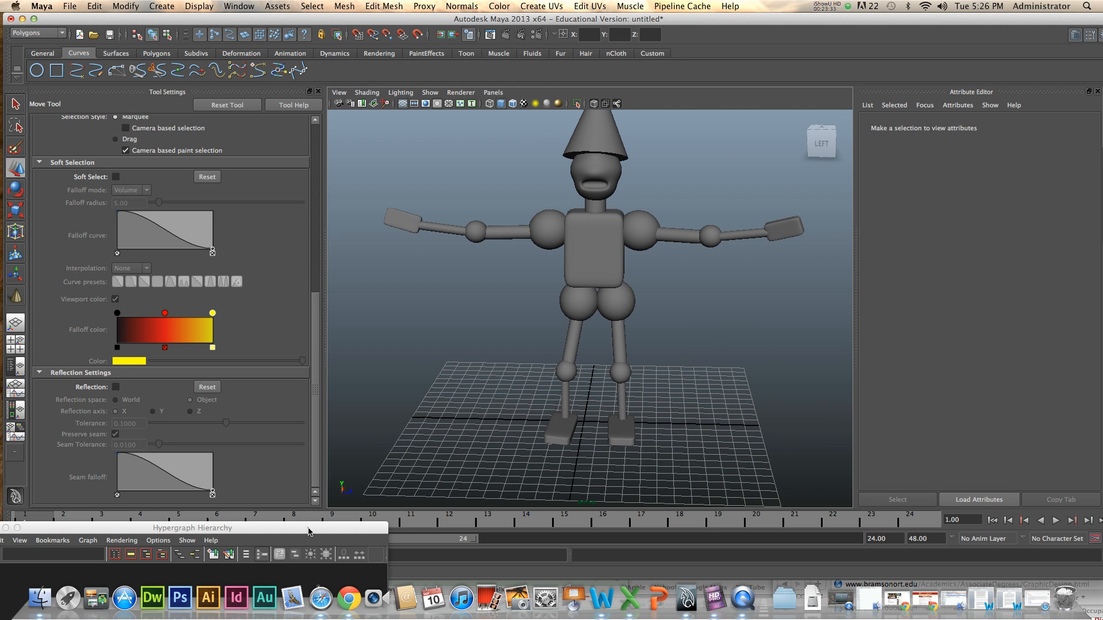
Move the Hypergraph Hierarchy window clear of the time slider and set the current frame to 1.
left_click_drag(308, 531, 312, 572)
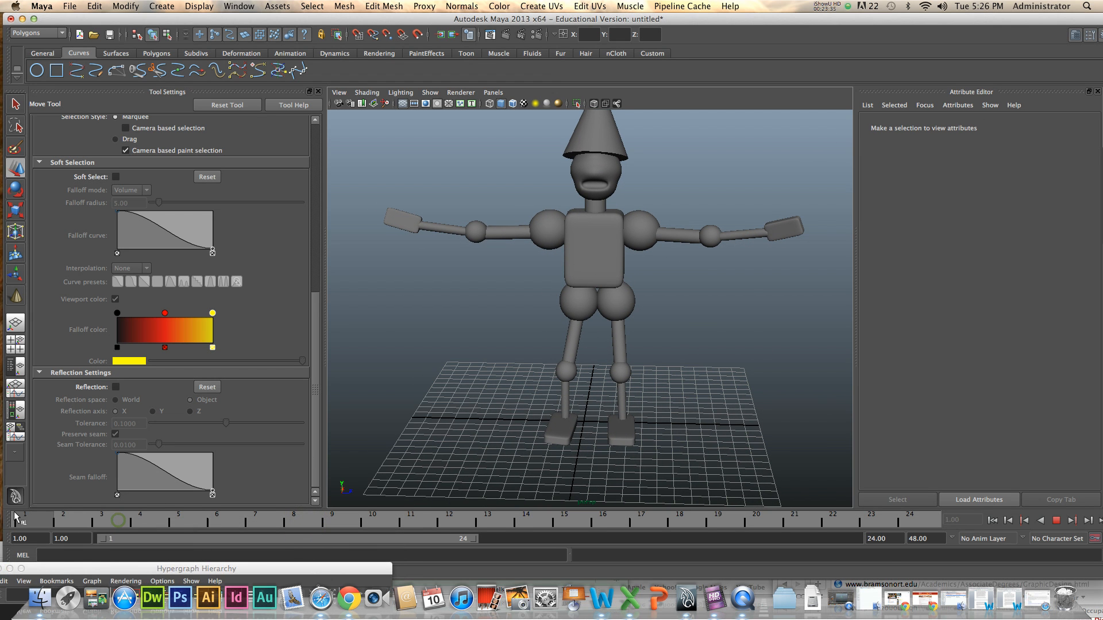
left_click(912, 523)
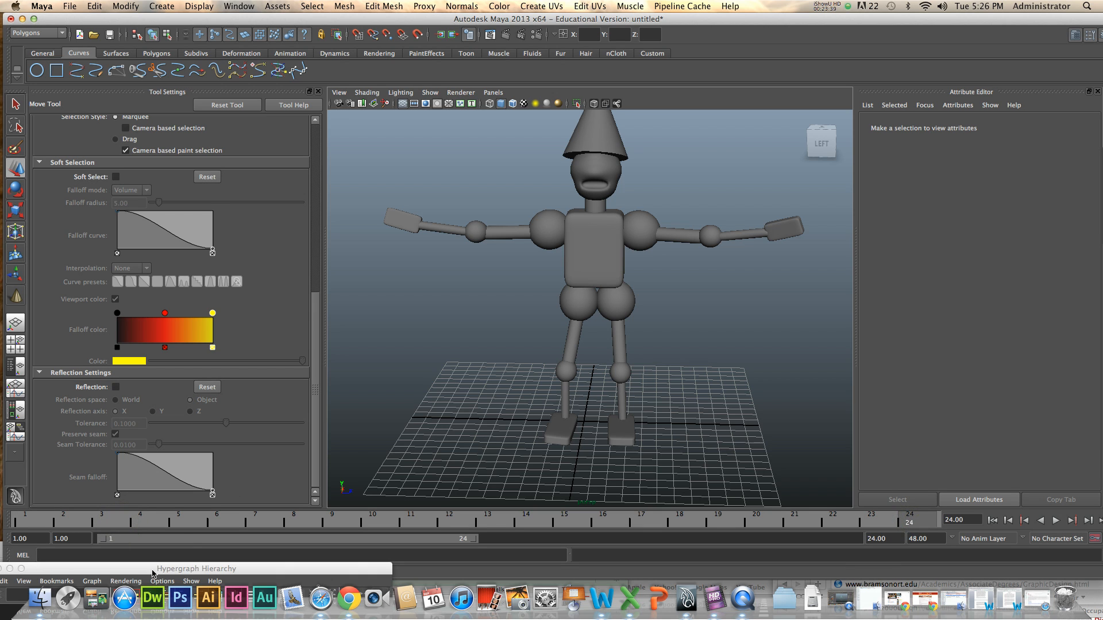
left_click(24, 521)
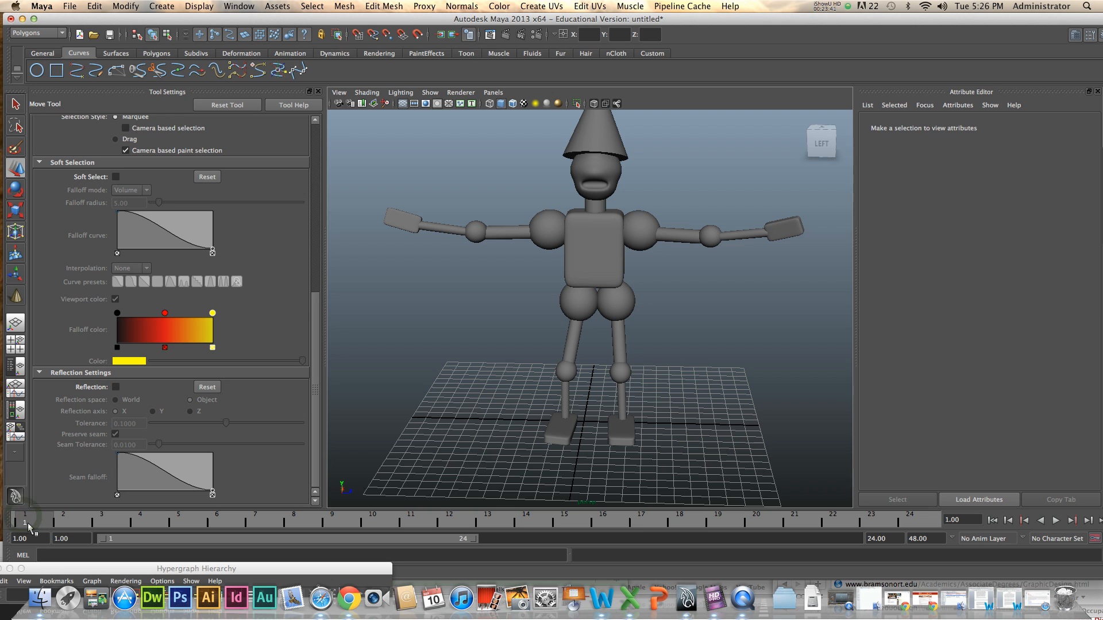
Set keyframes at frame 1 on both arms, the neck and the torso.
left_click(558, 232)
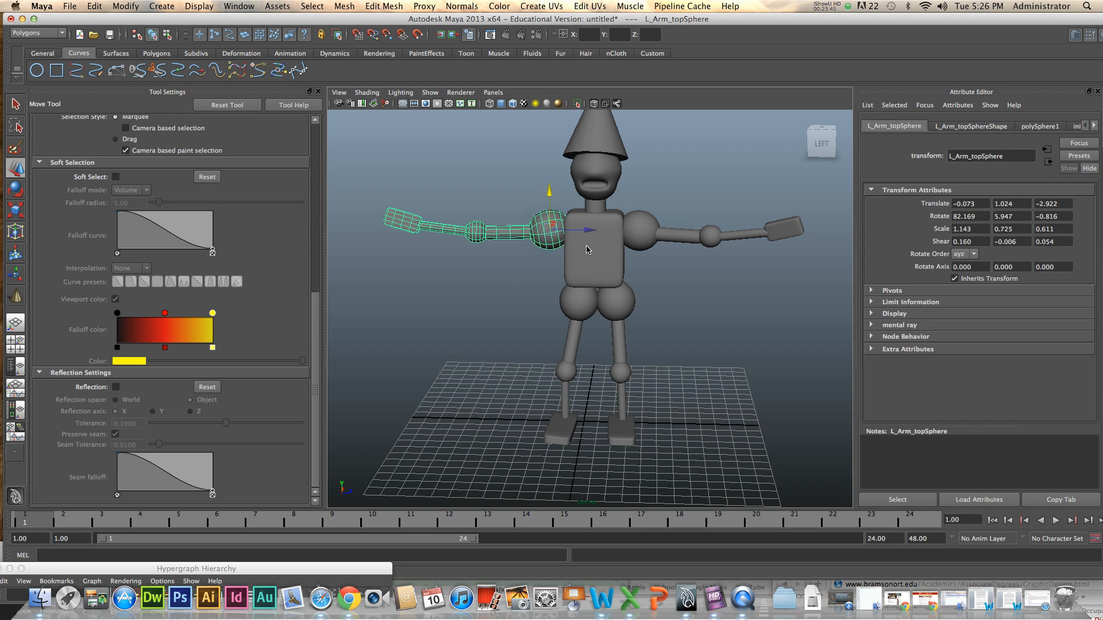
key("s")
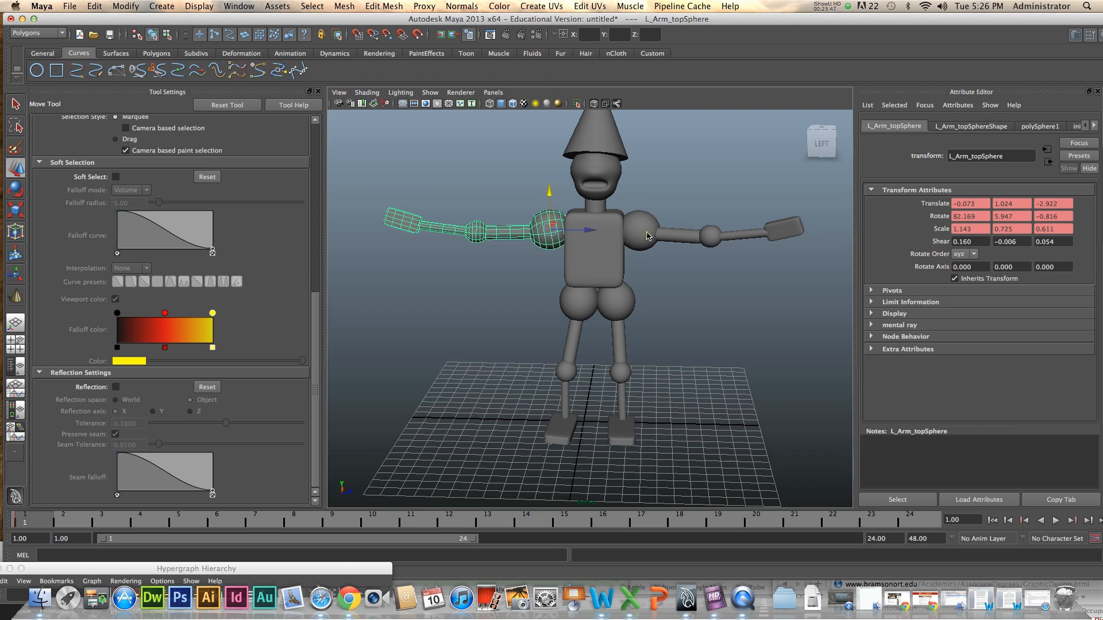
left_click(647, 235)
left_click(593, 210)
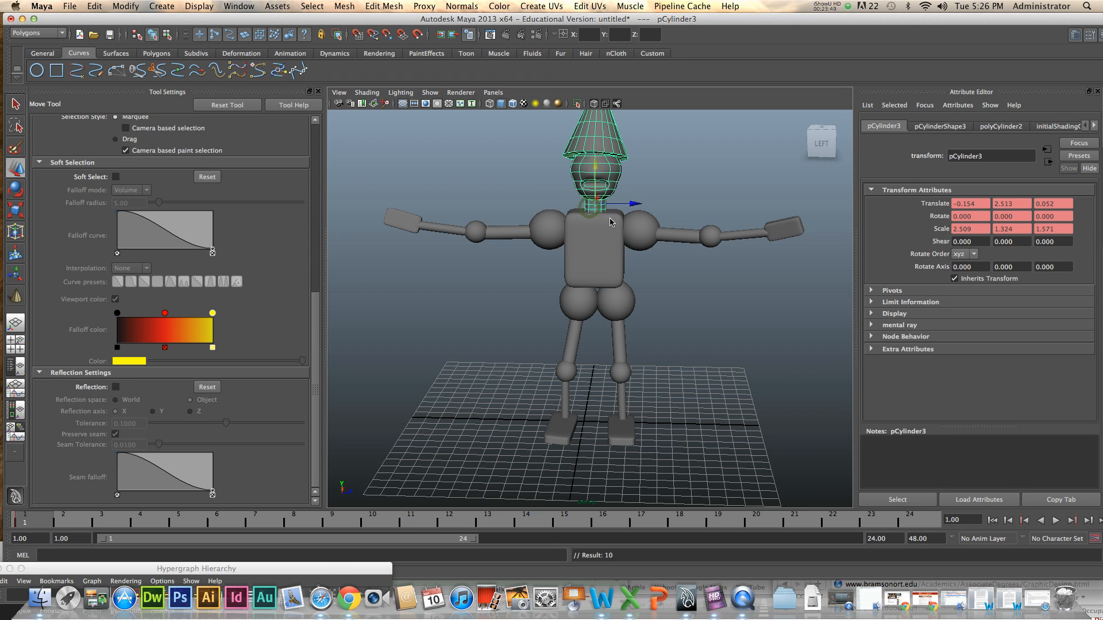
left_click(612, 281)
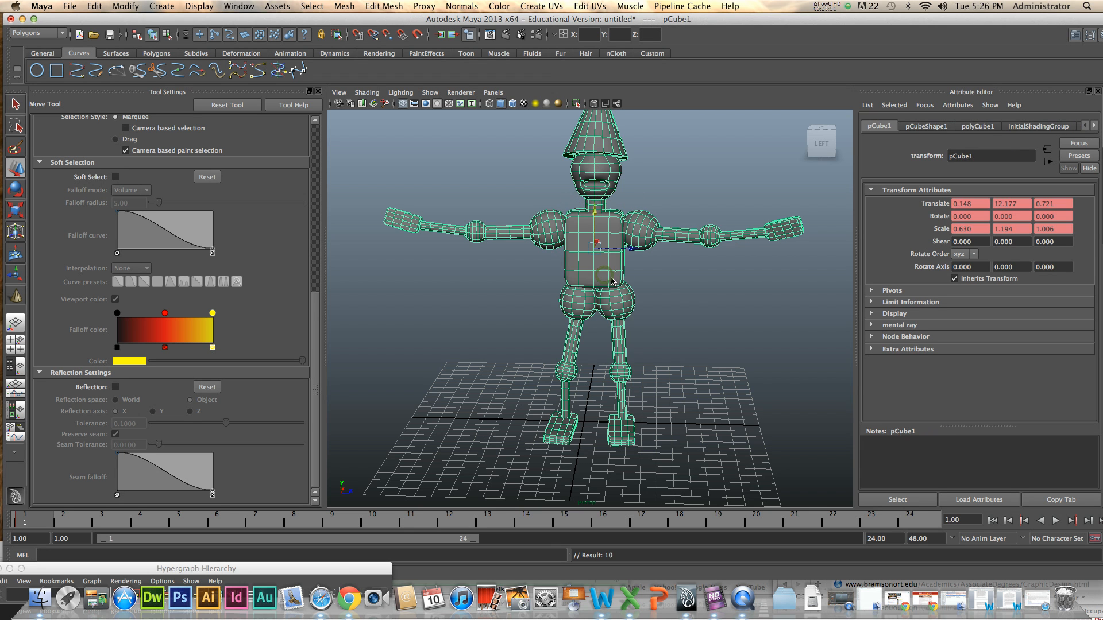
Set keyframes at frame 1 on both legs by their hip spheres.
left_click(578, 301)
key("s")
left_click(620, 310)
key("s")
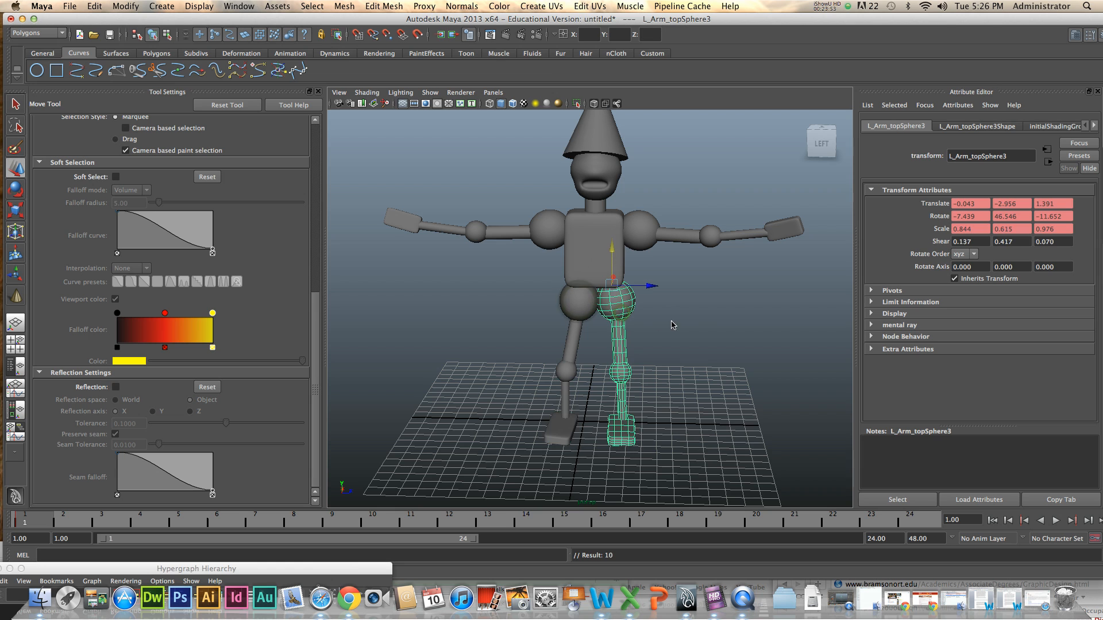
At frame 12, rotate the L_Arm_topSphere arm upward to about 103.163 in Rotate X.
mouse_move(29, 522)
left_mouse_down()
mouse_move(150, 521)
mouse_move(28, 522)
left_mouse_up()
left_click(443, 526)
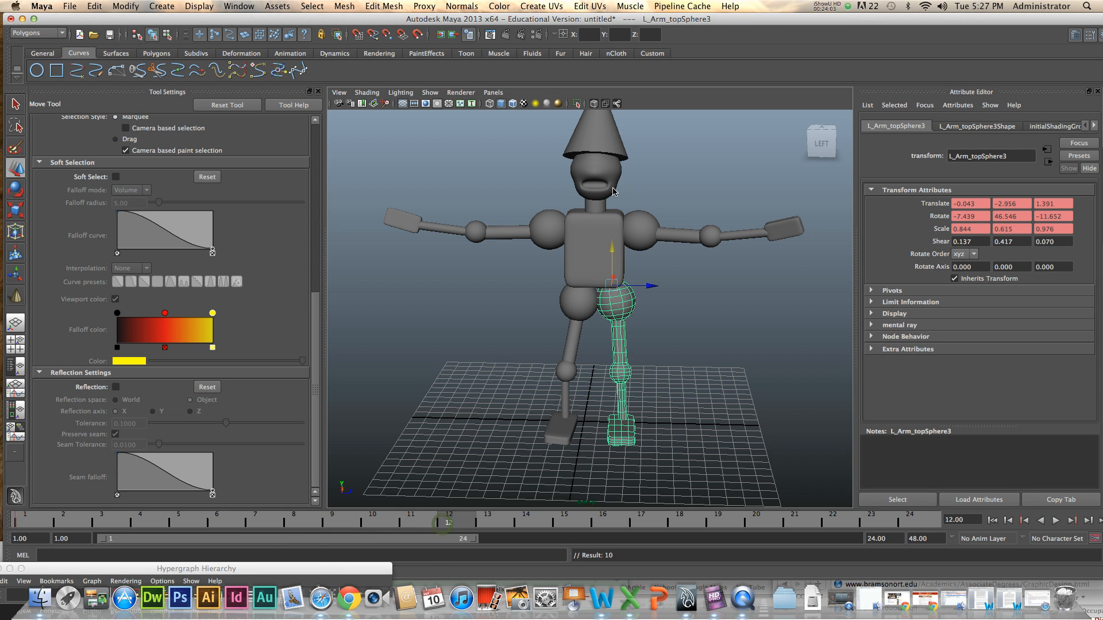
left_click(546, 227)
key("e")
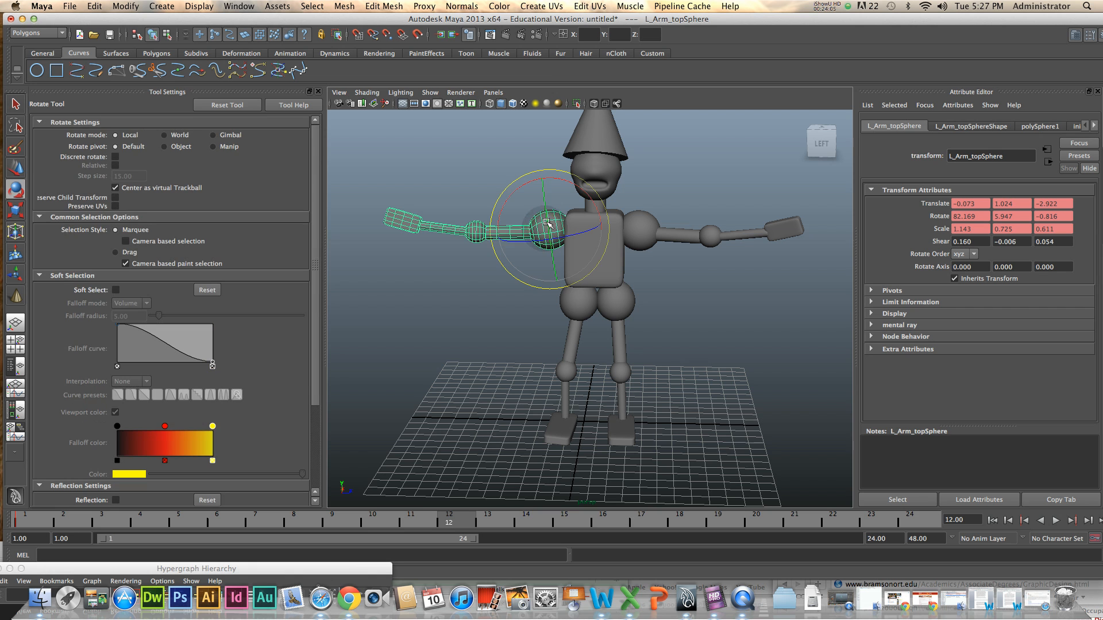
left_click_drag(563, 185, 580, 195)
left_click_drag(637, 318, 648, 311, "alt")
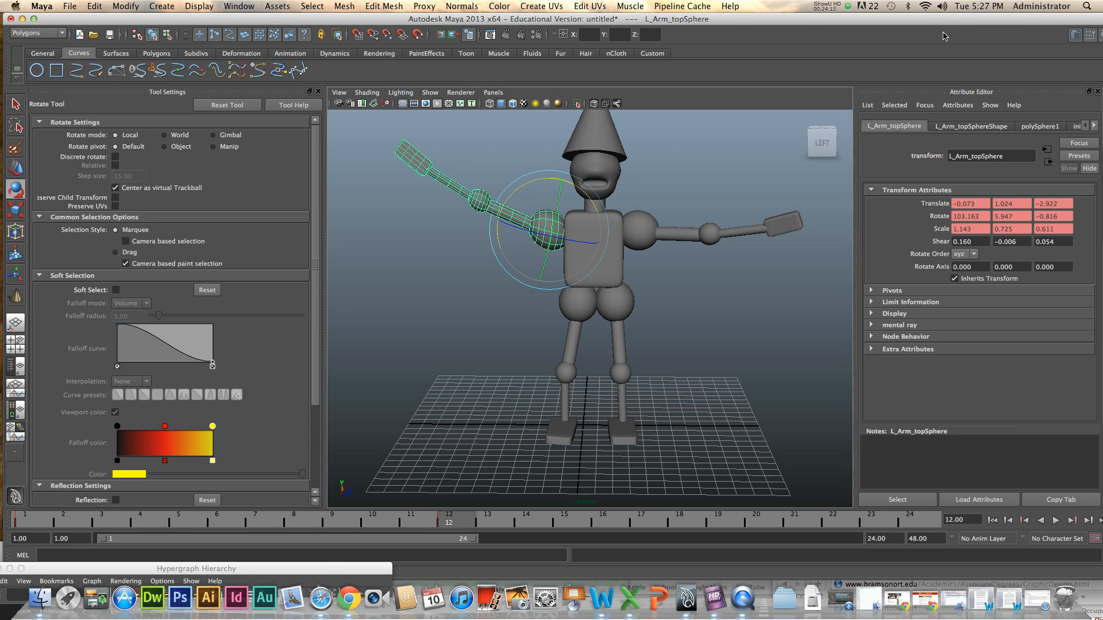
Shift the main window to uncover its cut-off edge and raise the opposite arm to about 105.202 in Rotate X at frame 12.
left_click_drag(944, 22, 936, 22)
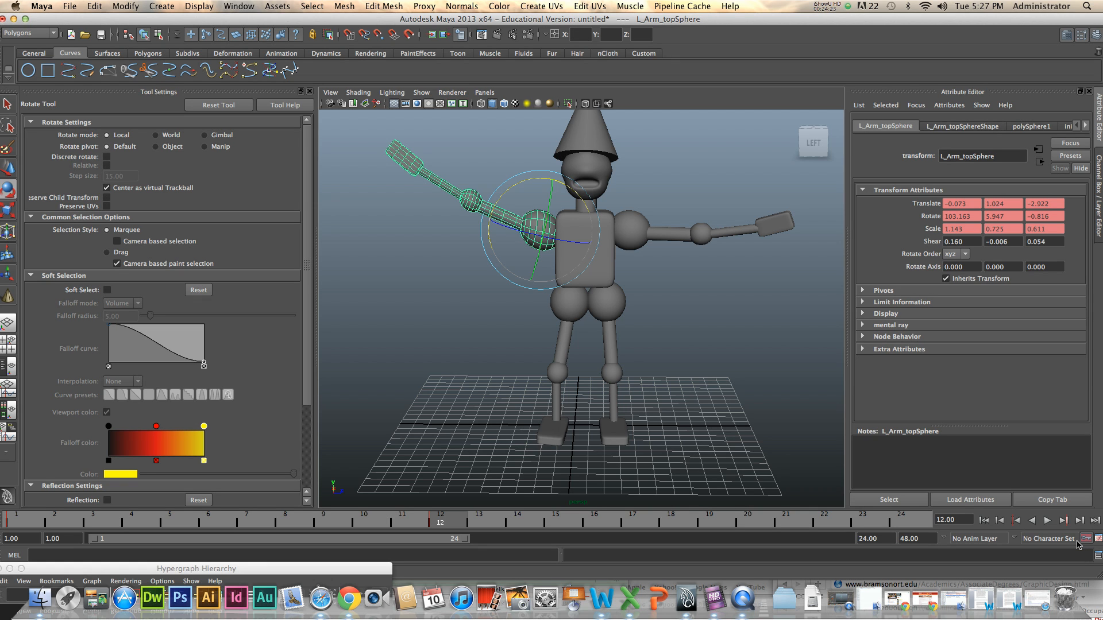
left_click(634, 229)
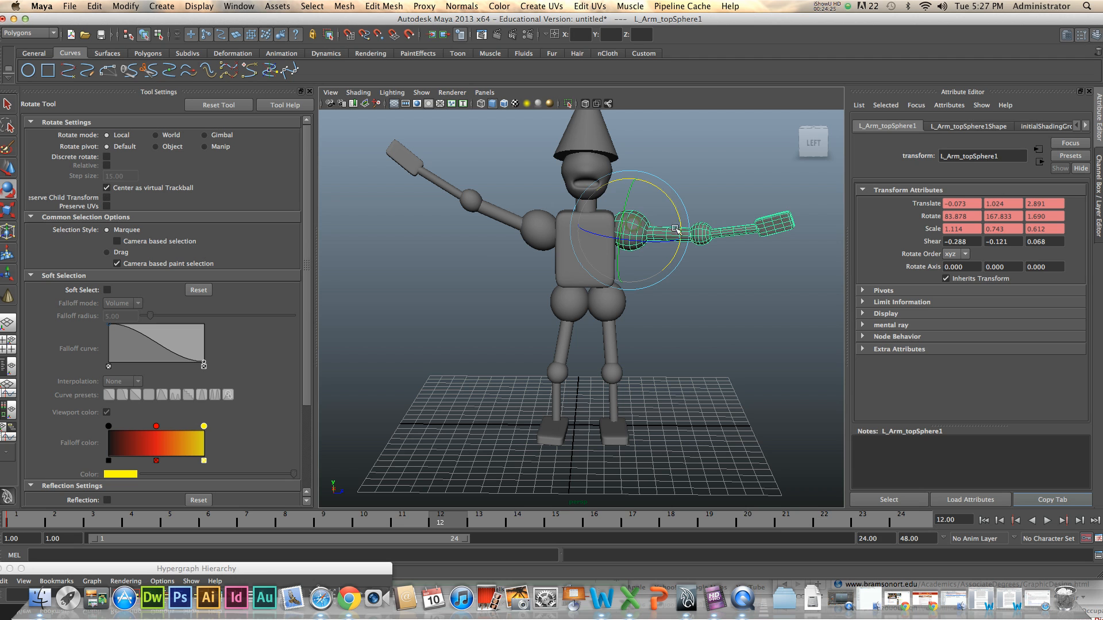
left_click_drag(673, 207, 679, 232)
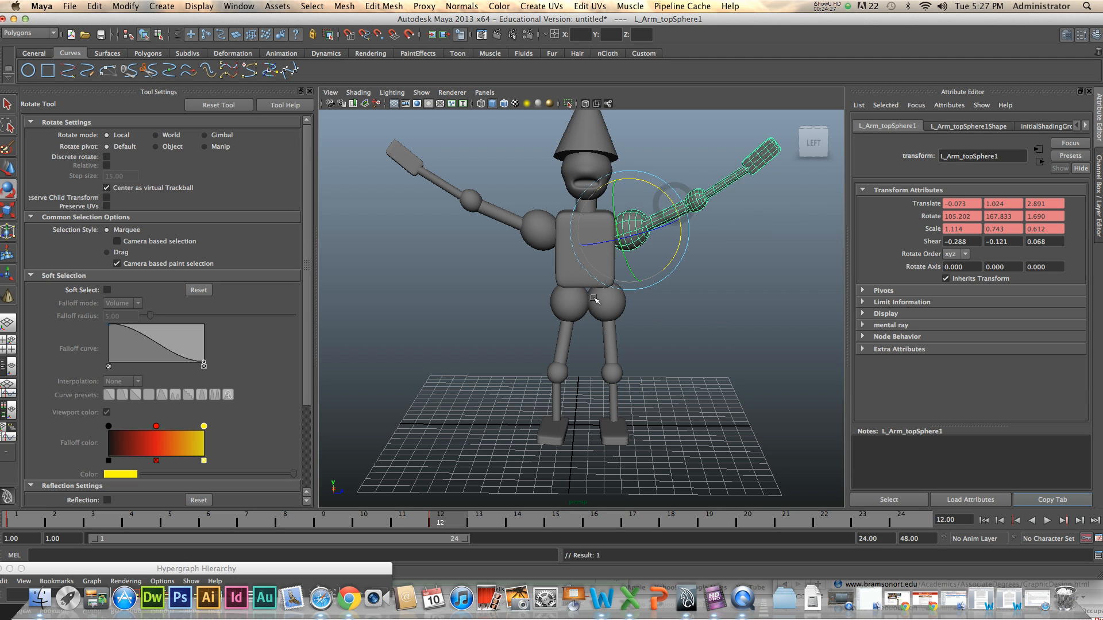
At frame 12, swing the L_Arm_topSphere2 leg outward to about 63.498, 24.835, 29.422 in Rotate.
left_click(568, 305)
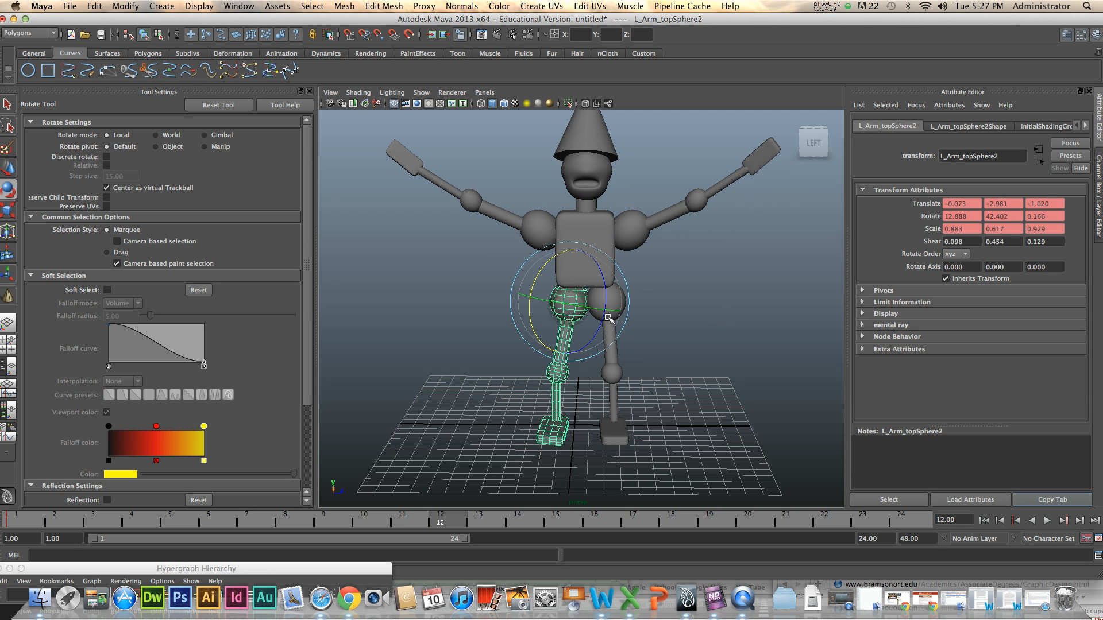
mouse_move(612, 315)
left_mouse_down()
mouse_move(624, 327)
mouse_move(603, 342)
mouse_move(623, 327)
left_mouse_up()
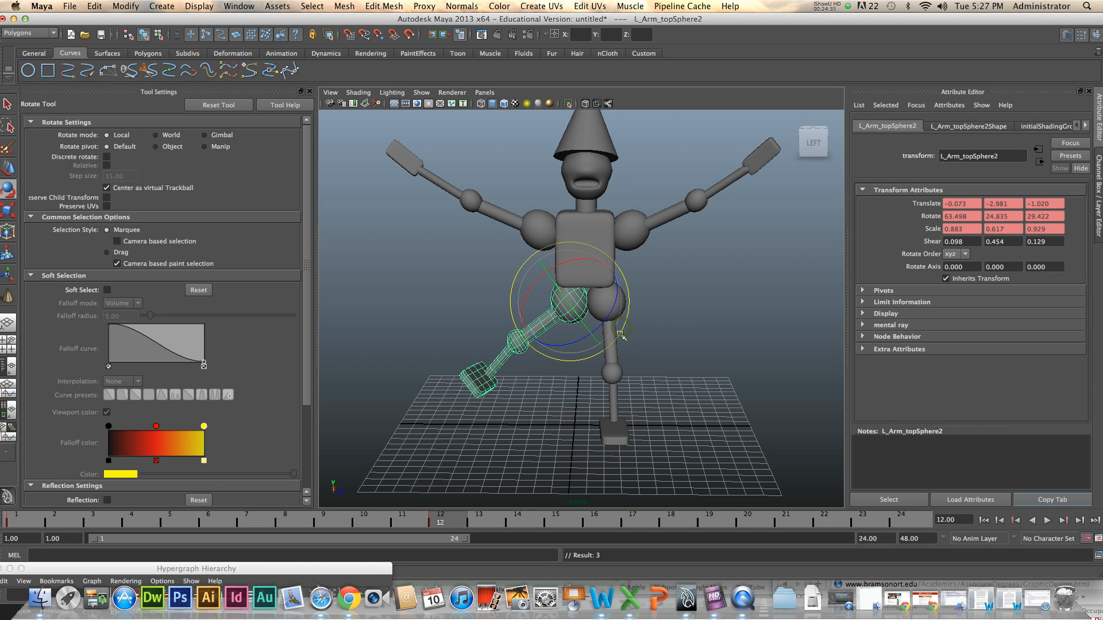
Tilt the head slightly by rotating the neck, and lean the pCube1 torso to about 8.485 in Rotate X at frame 12.
left_click(584, 207)
left_click_drag(618, 161, 623, 167)
left_click(609, 275)
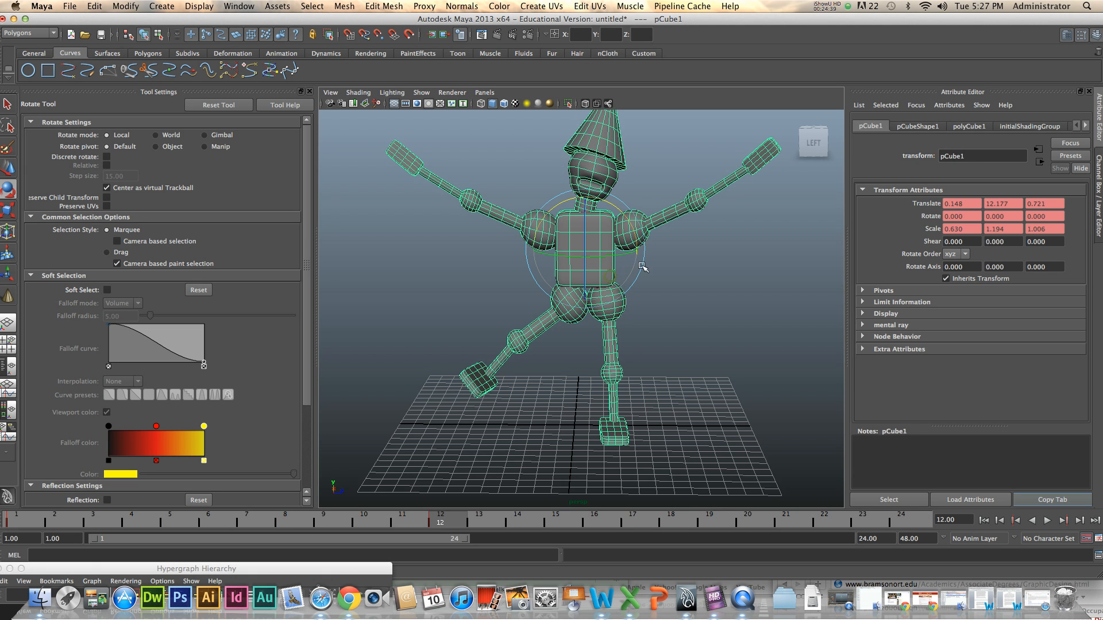
left_click_drag(629, 219, 626, 226)
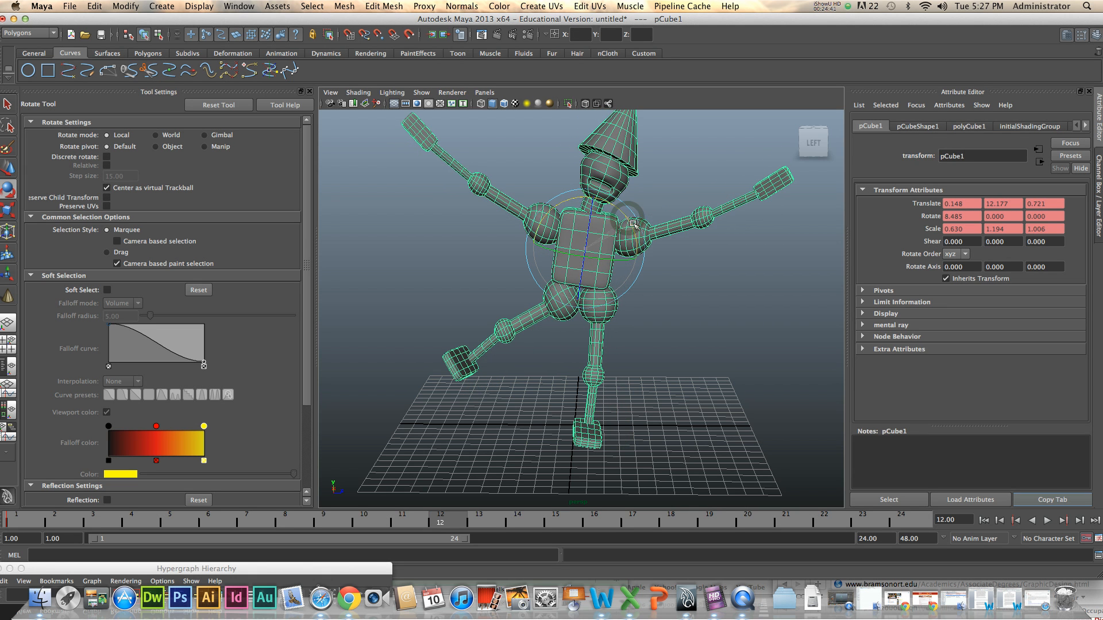
Play the animation in the viewport and scrub the timeline back to frame 1.
key("alt+v")
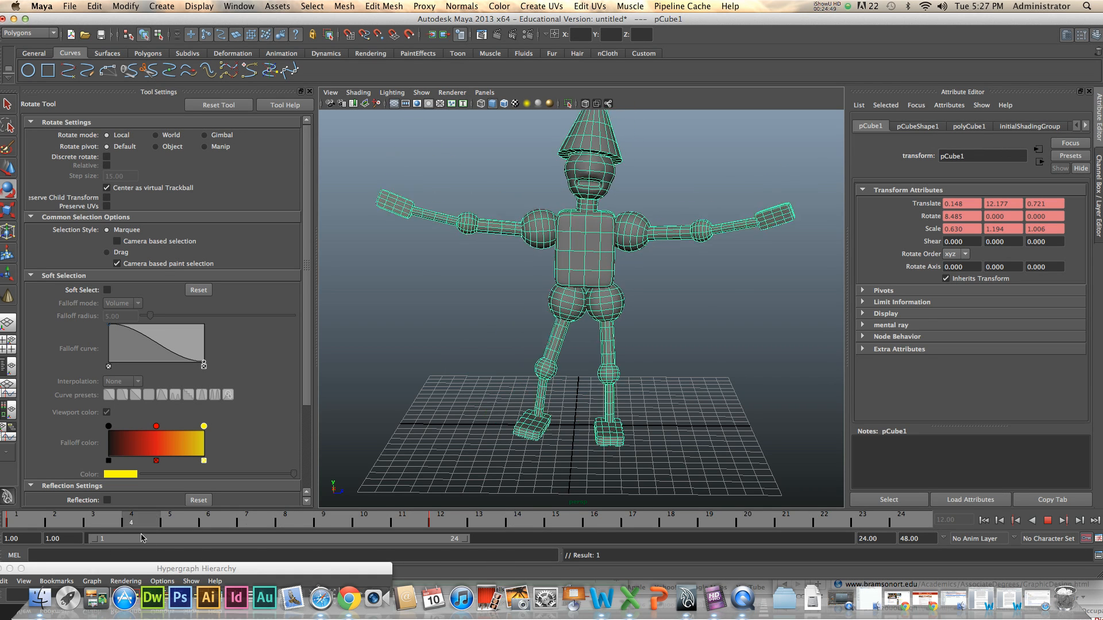
left_click(17, 523)
left_click(177, 522)
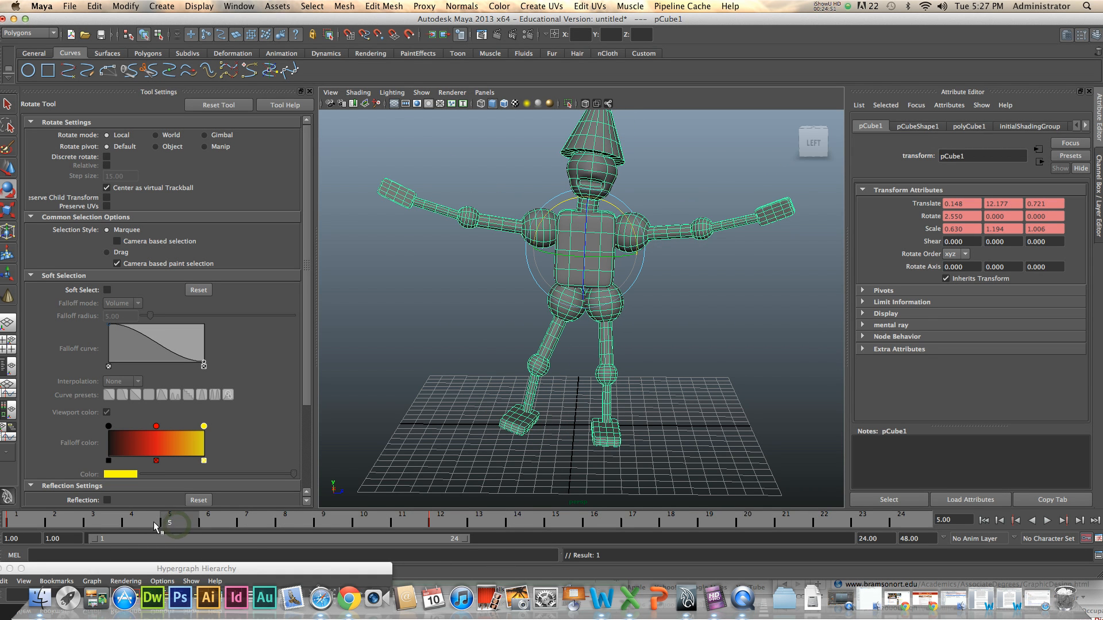
left_click_drag(133, 520, 11, 523)
Show the animation tools, deselect the figure and frame it whole, facing the camera.
left_click_drag(791, 386, 756, 386, "alt")
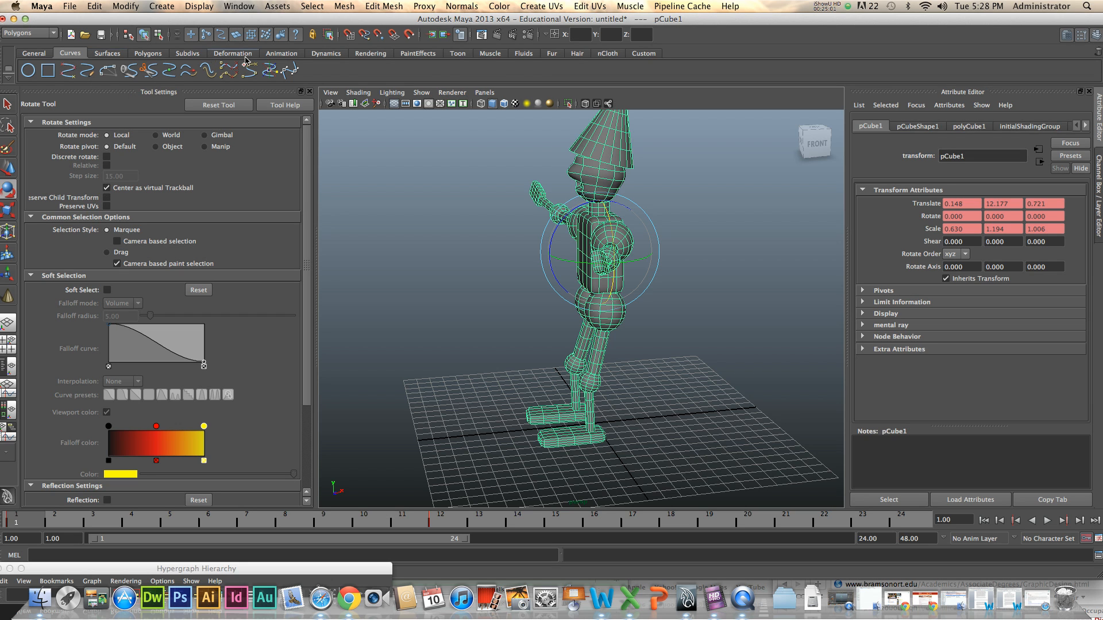
left_click(275, 54)
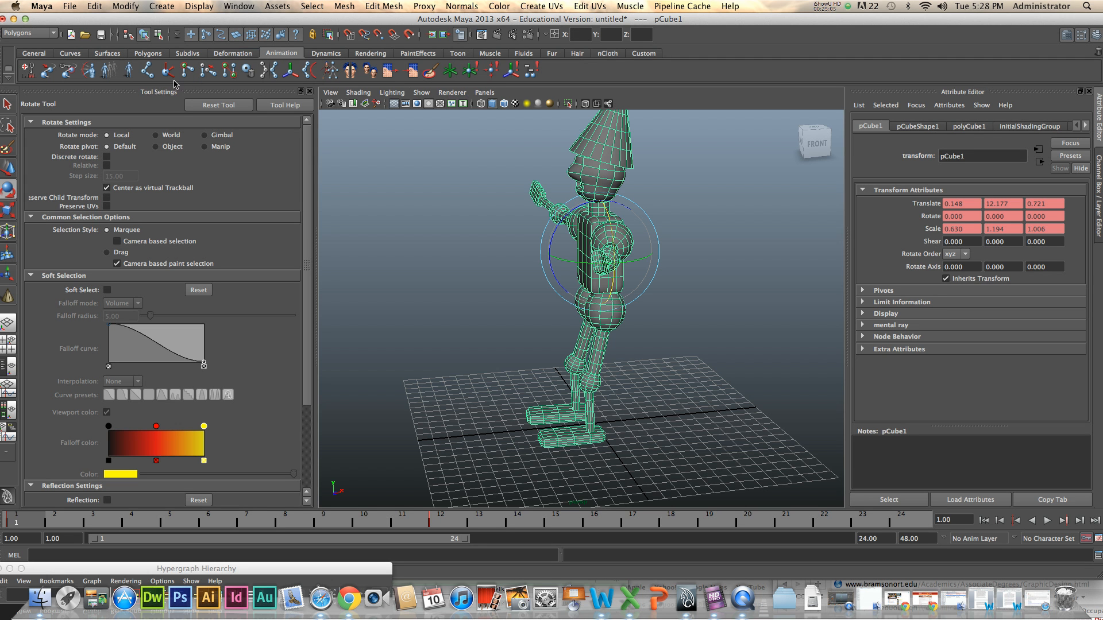
left_click_drag(701, 305, 665, 333, "alt")
left_click(691, 345)
middle_click_drag(685, 325, 679, 344, "alt")
scroll(676, 345, "up", 3)
scroll(676, 345, "down", 2)
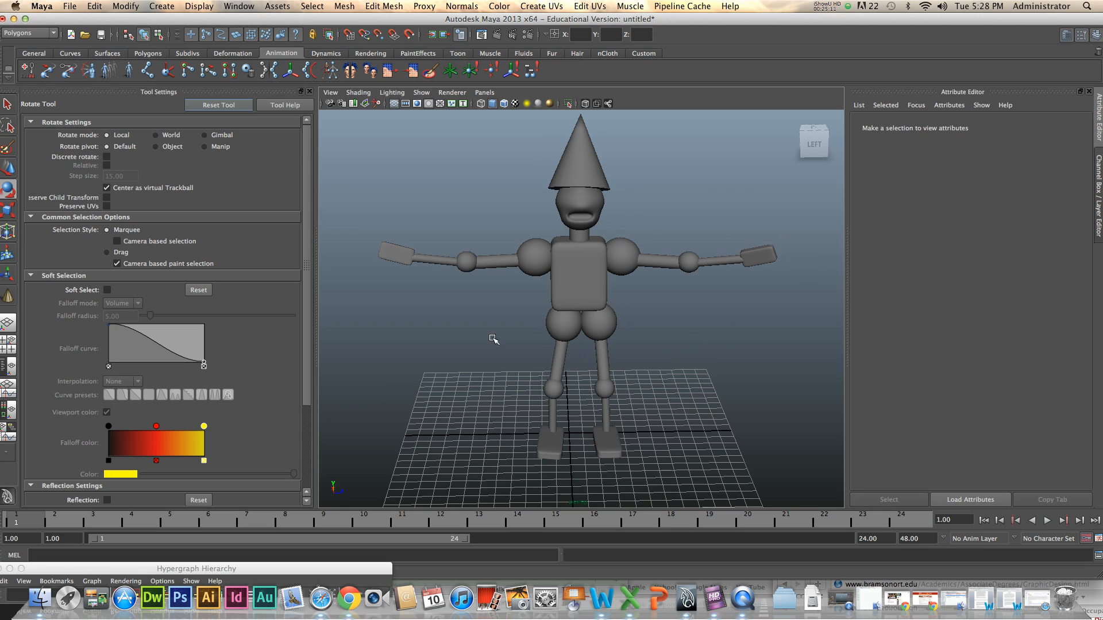
mouse_move(664, 305)
left_mouse_down("alt")
mouse_move(594, 298)
mouse_move(660, 298)
mouse_move(672, 285)
mouse_move(658, 298)
mouse_move(680, 295)
mouse_move(669, 302)
left_mouse_up("alt")
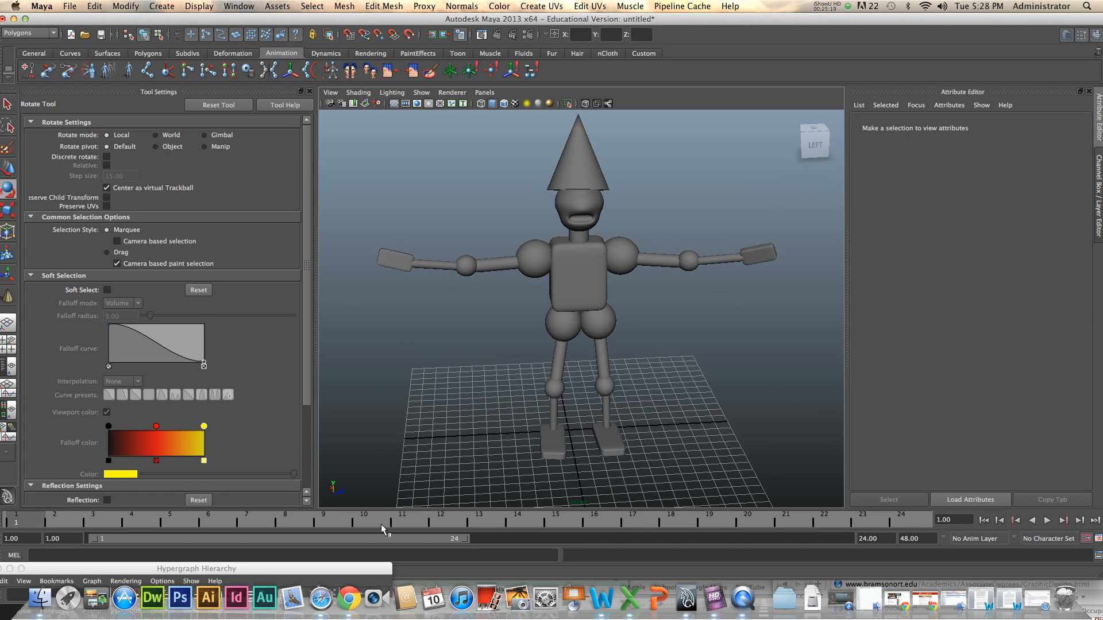
With the timeline at frame 1, open the Playblast options.
left_click_drag(133, 515, 23, 521)
right_click(169, 527)
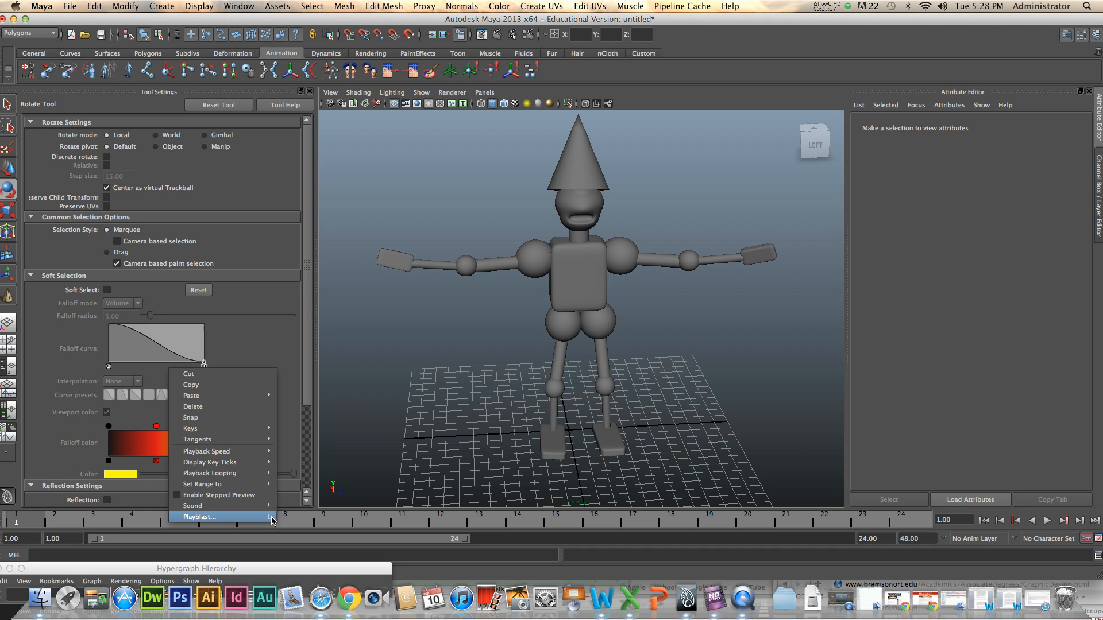
left_click(116, 532)
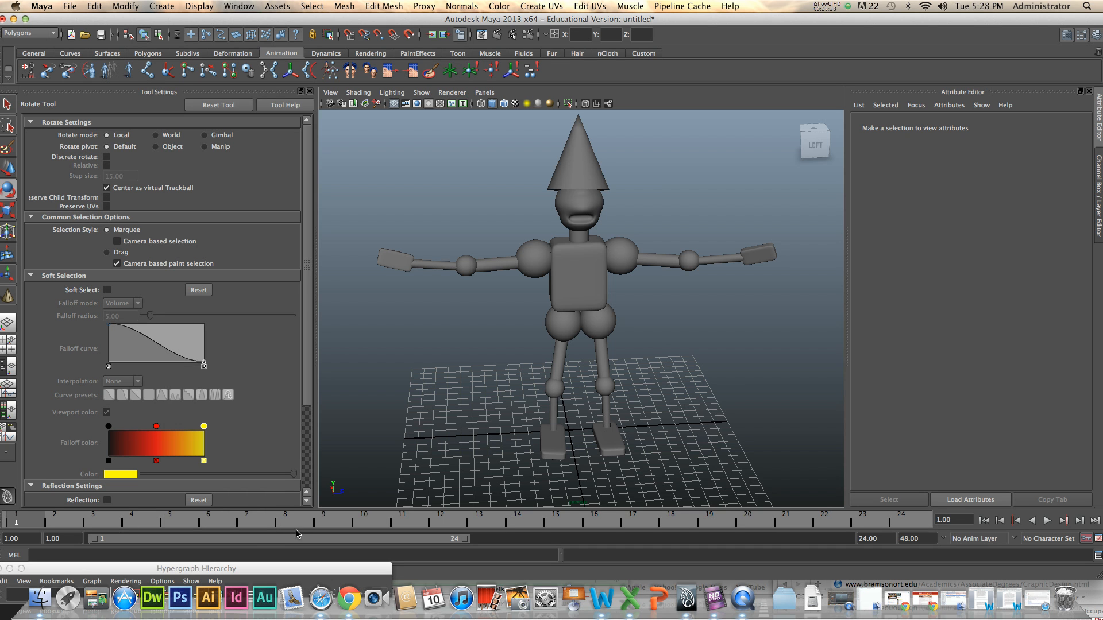
right_click(261, 518)
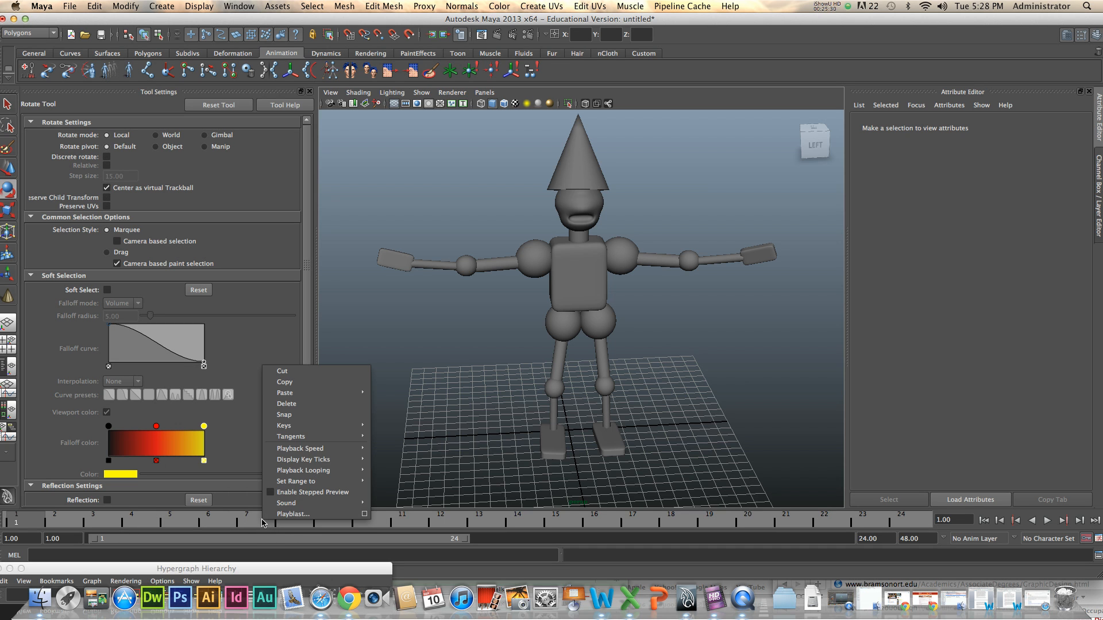
left_click(367, 515)
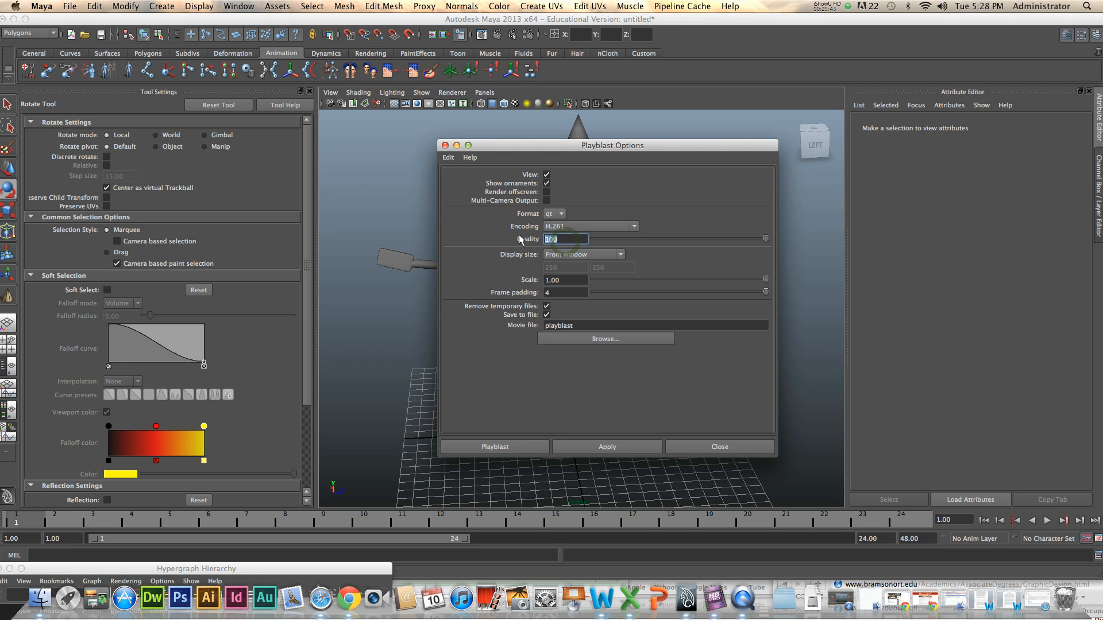
key("Tab")
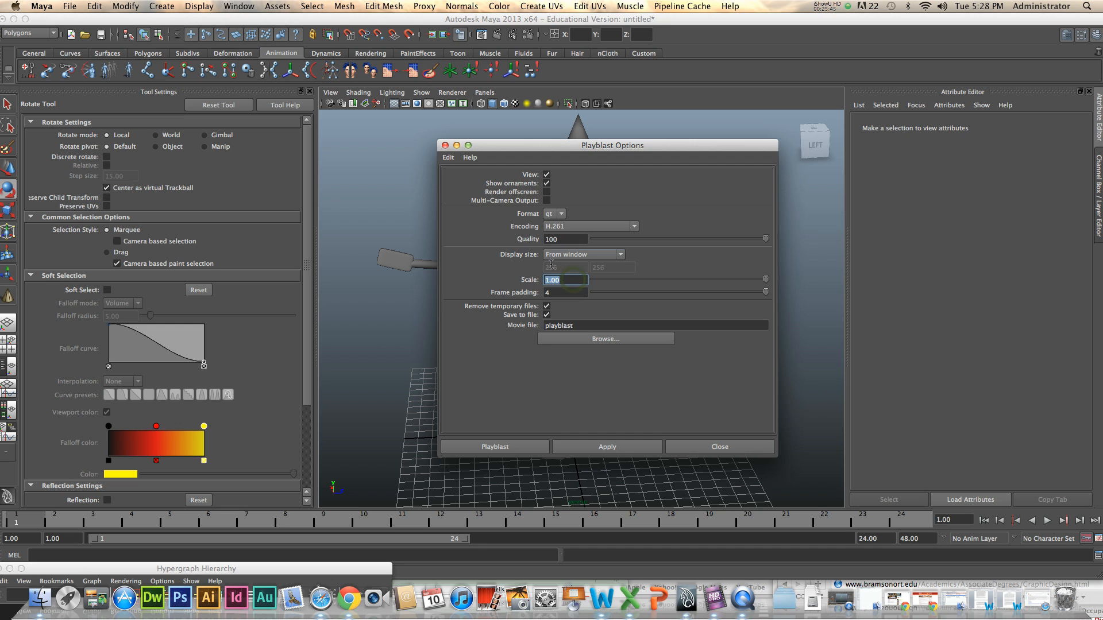
Set the playblast movie file to test on the Desktop and generate the playblast.
left_click(596, 343)
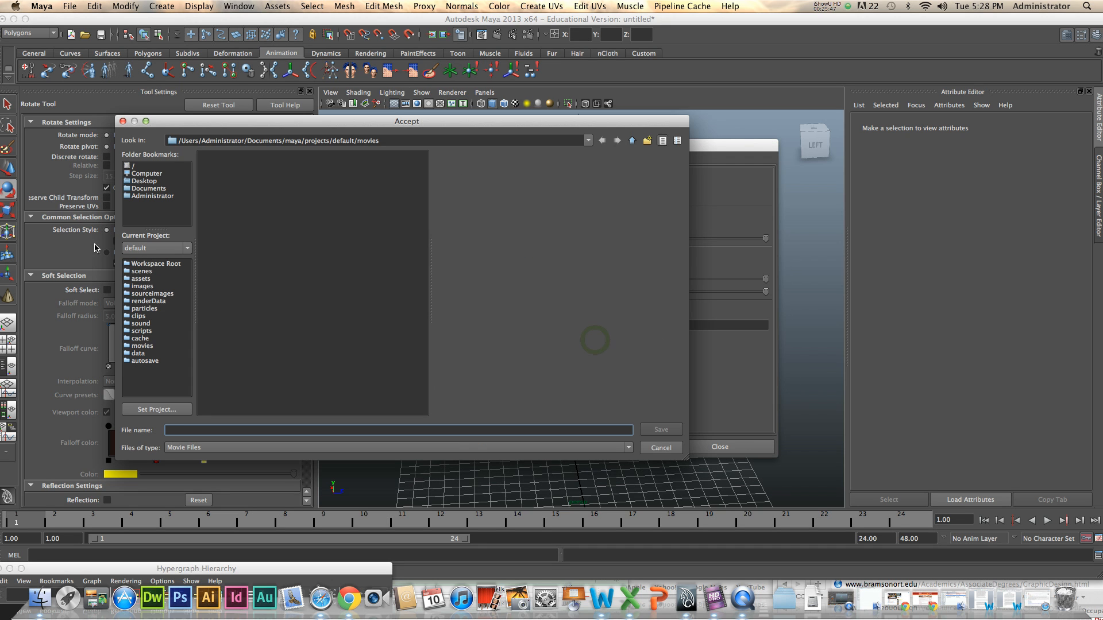
left_click(144, 181)
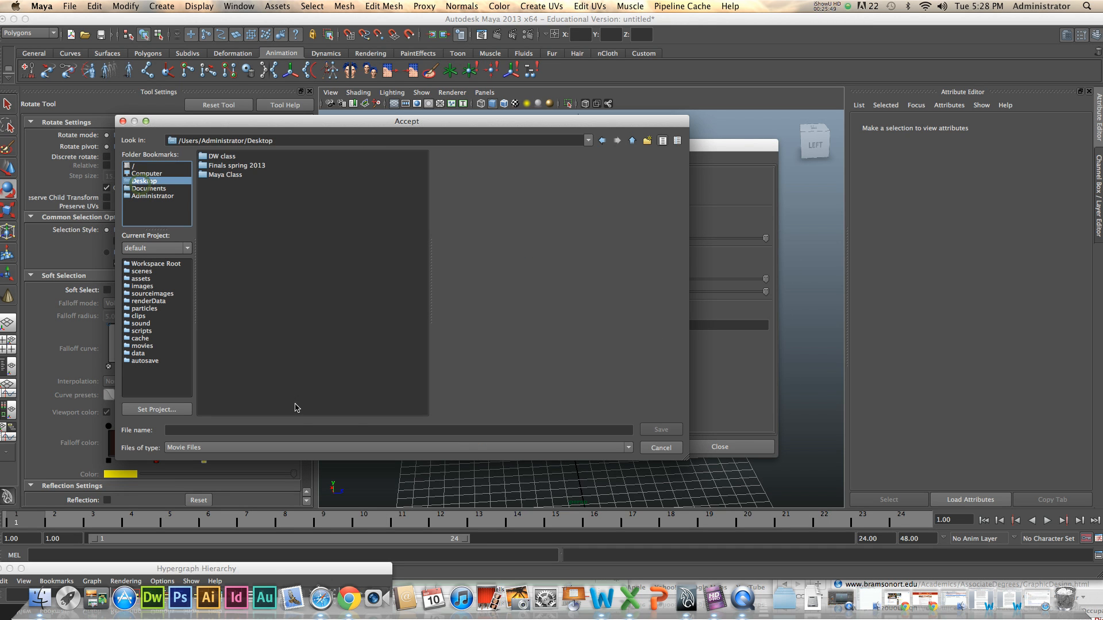
left_click(205, 429)
type("test")
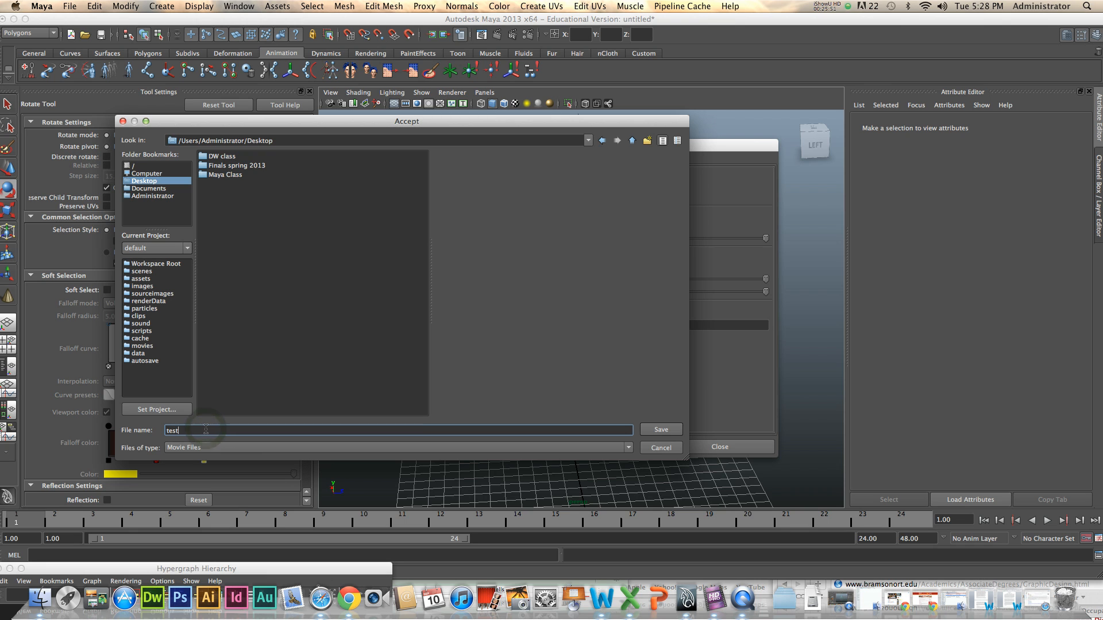
left_click(657, 430)
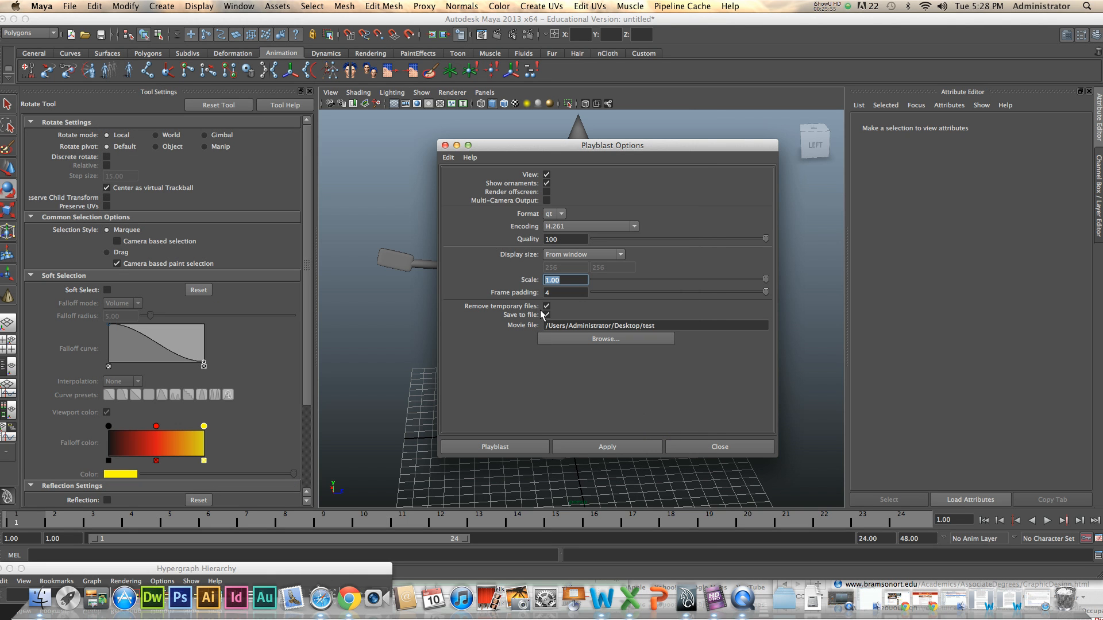
left_click(514, 451)
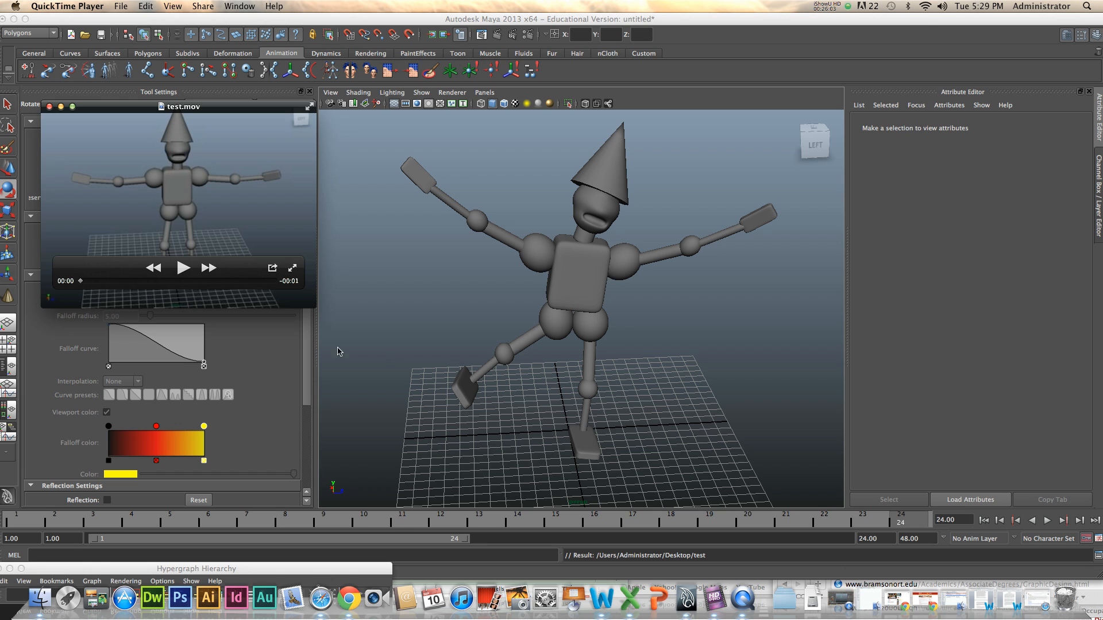
Enlarge the test.mov window in QuickTime Player and play the movie.
left_click_drag(315, 306, 427, 391)
left_click(236, 336)
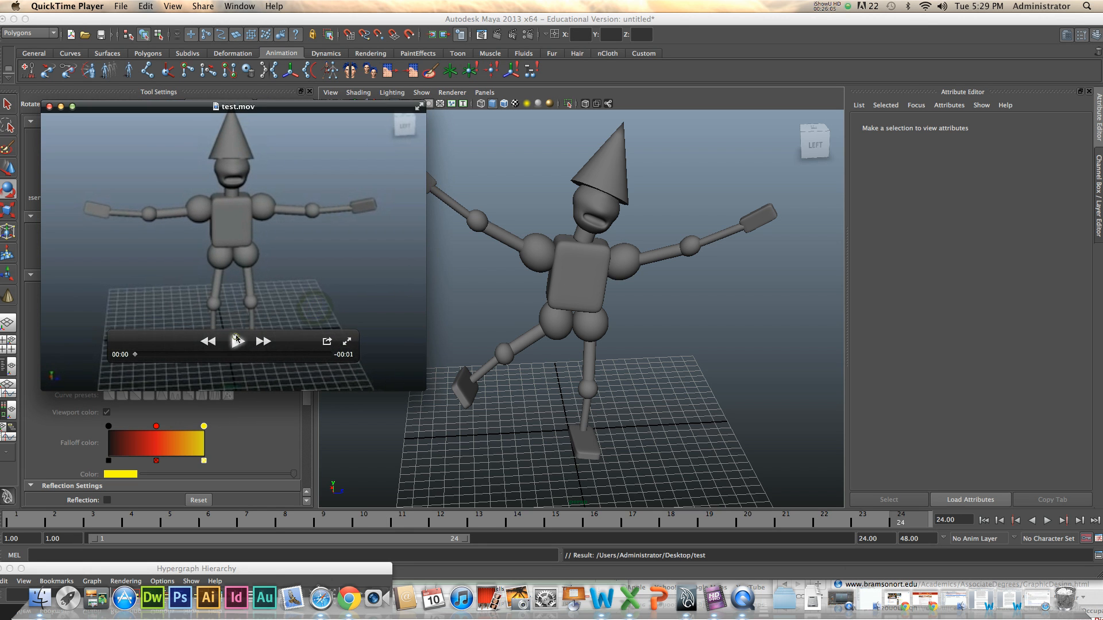
left_click(236, 343)
Turn on looping for test.mov, enlarge its window further and play the movie again.
left_click(203, 5)
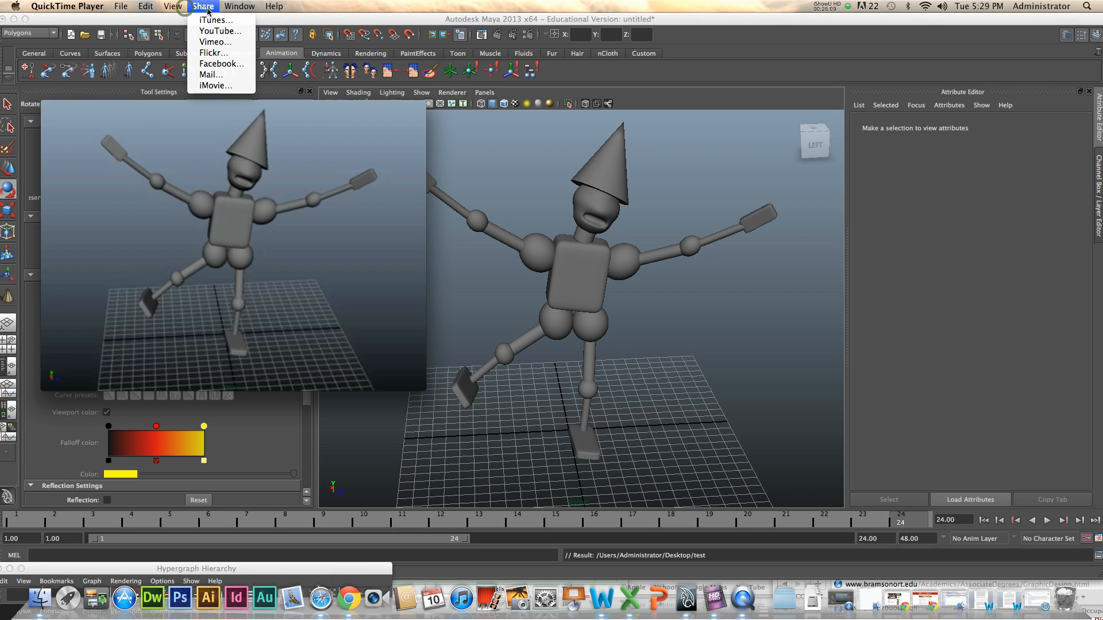
mouse_move(172, 5)
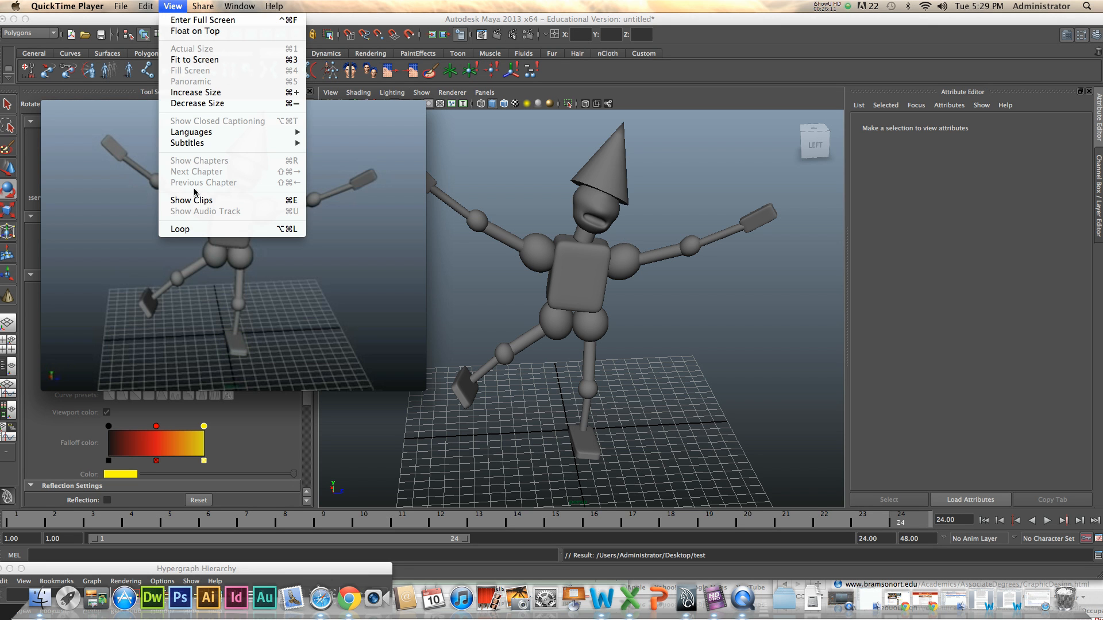
left_click(182, 231)
left_click_drag(423, 390, 515, 459)
key("space")
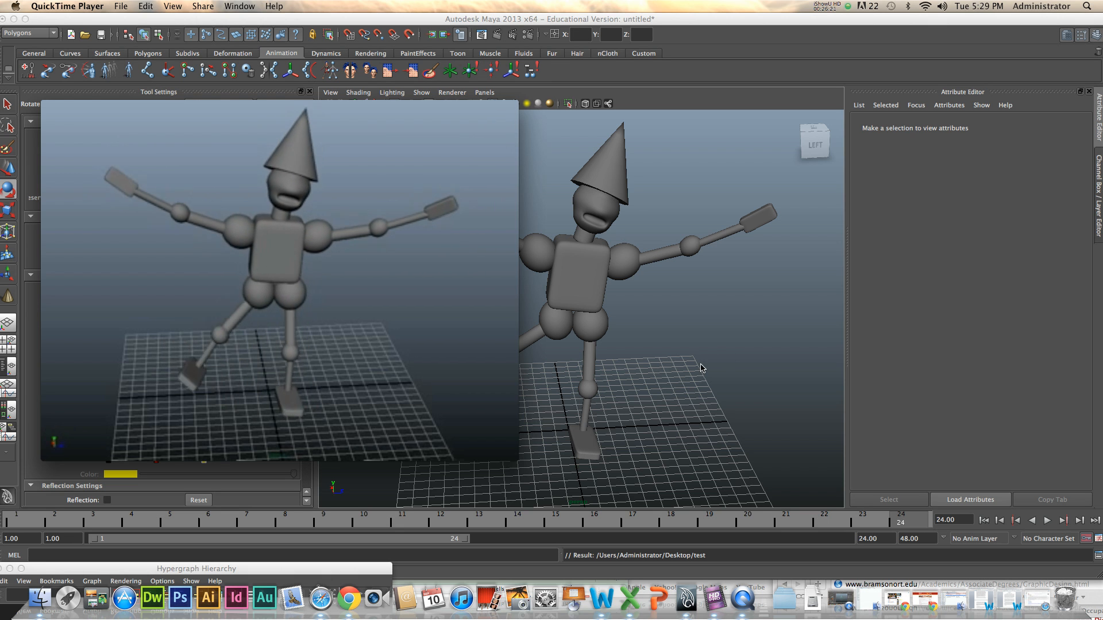
mouse_move(377, 322)
left_click(284, 403)
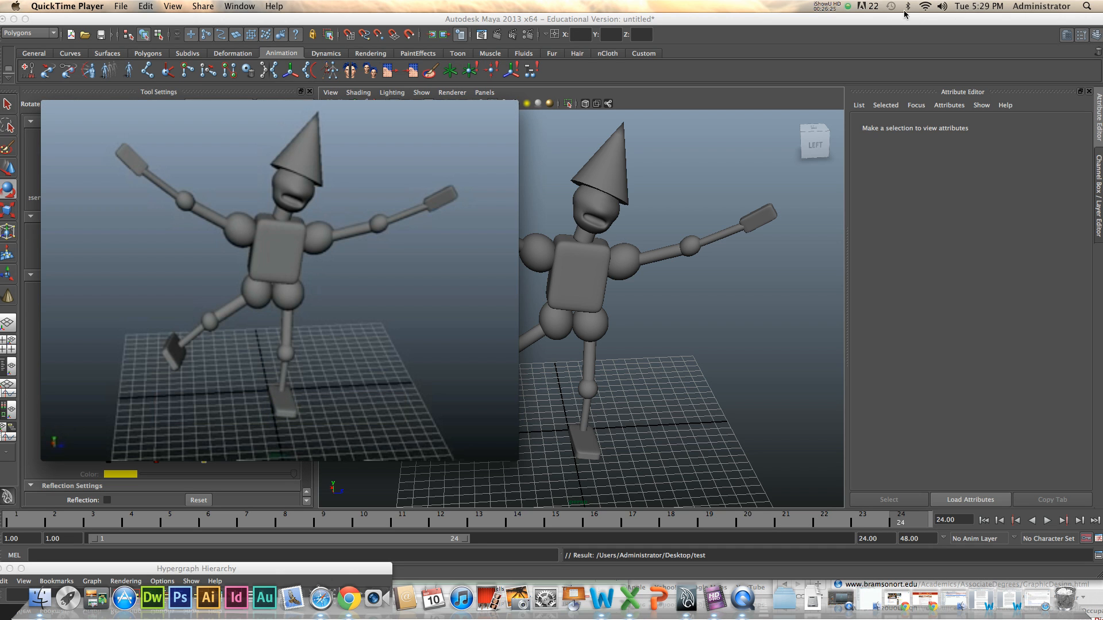
left_click(849, 6)
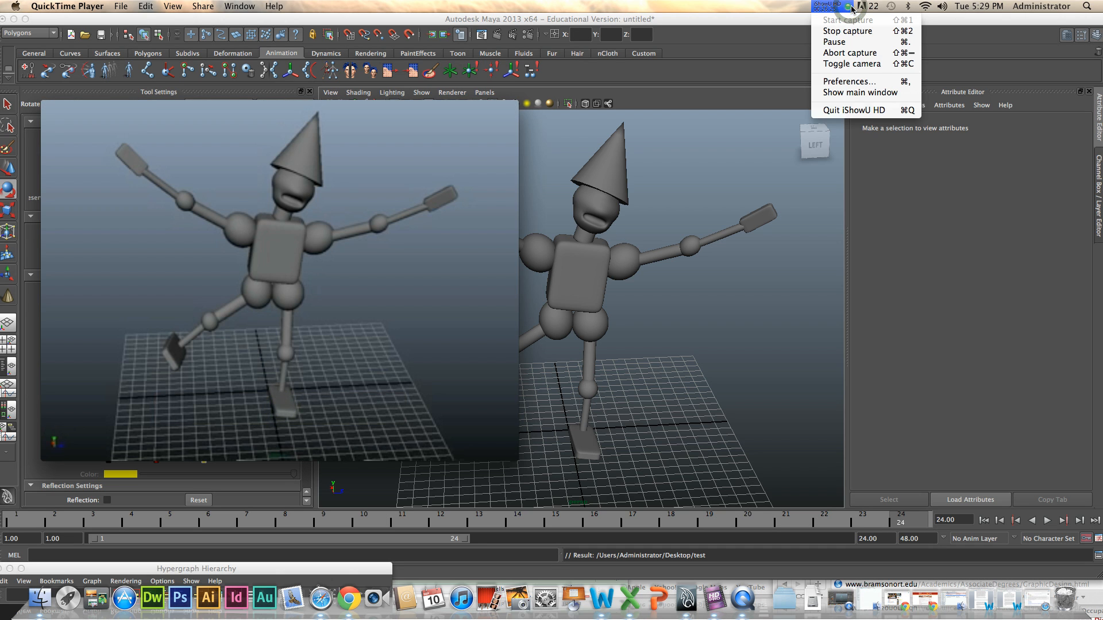